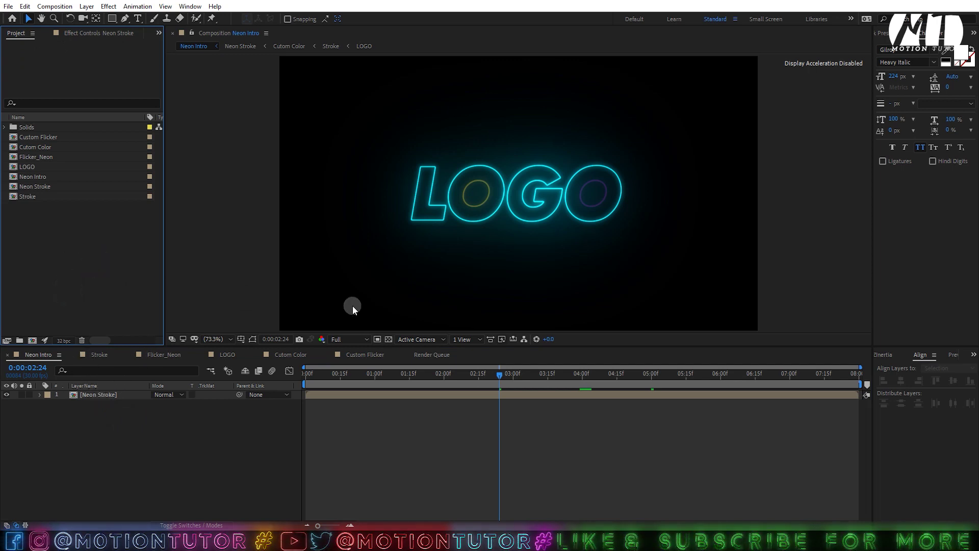
# Step: Move the current time to 3 seconds and add the LOGO composition above the Neon Stroke layer in Neon Intro
pyautogui.moveTo(516, 375); pyautogui.dragTo(513, 376)
pyautogui.click(23, 218)
pyautogui.click(83, 423)
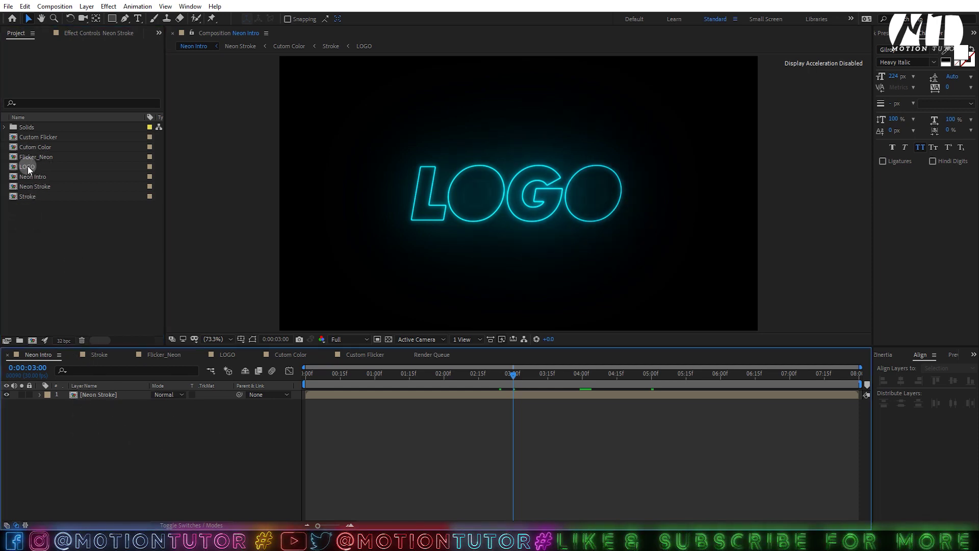
pyautogui.moveTo(27, 166)
pyautogui.mouseDown()
pyautogui.moveTo(76, 356)
pyautogui.moveTo(105, 392)
pyautogui.mouseUp()
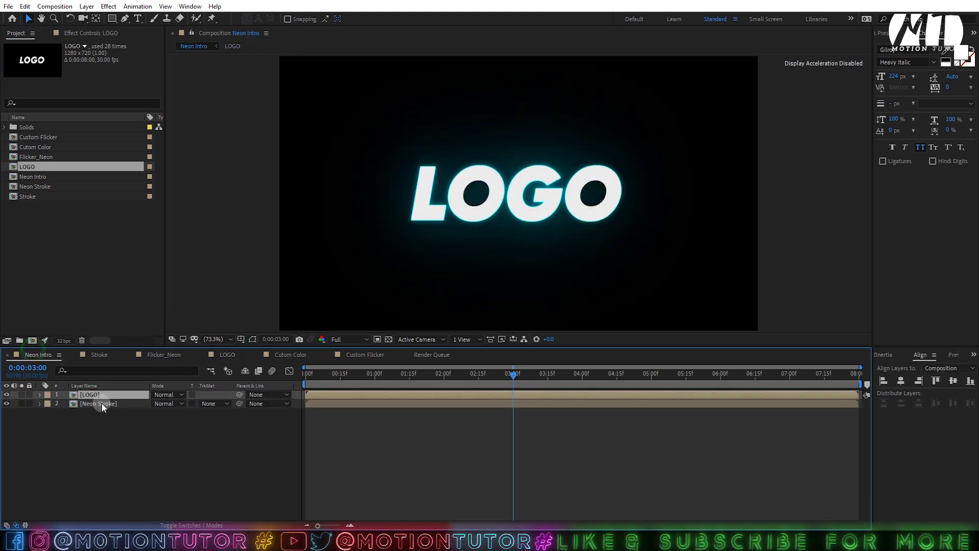
# Step: Pre-compose the LOGO layer as LOGO_EDGE, moving all attributes into the new composition
pyautogui.rightClick(87, 395)
pyautogui.click(118, 350)
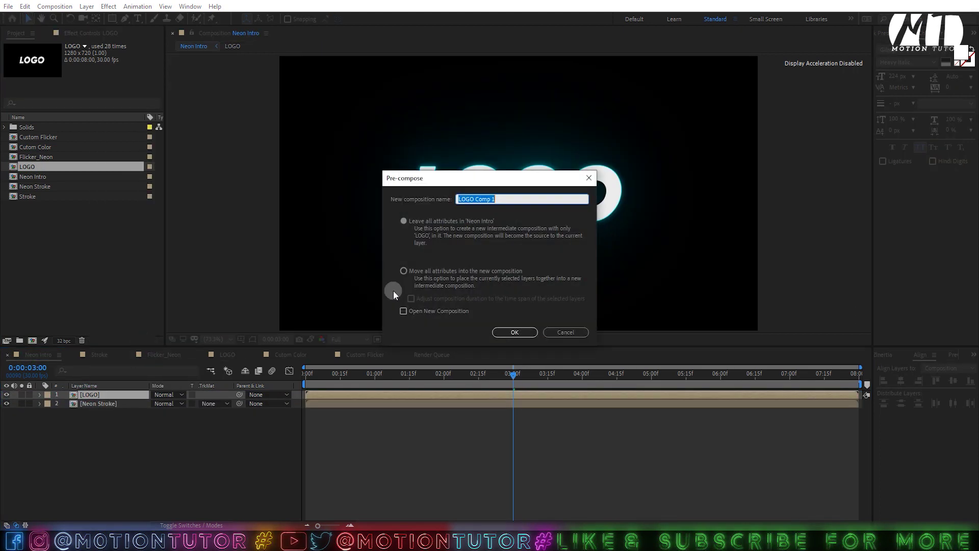
pyautogui.click(408, 271)
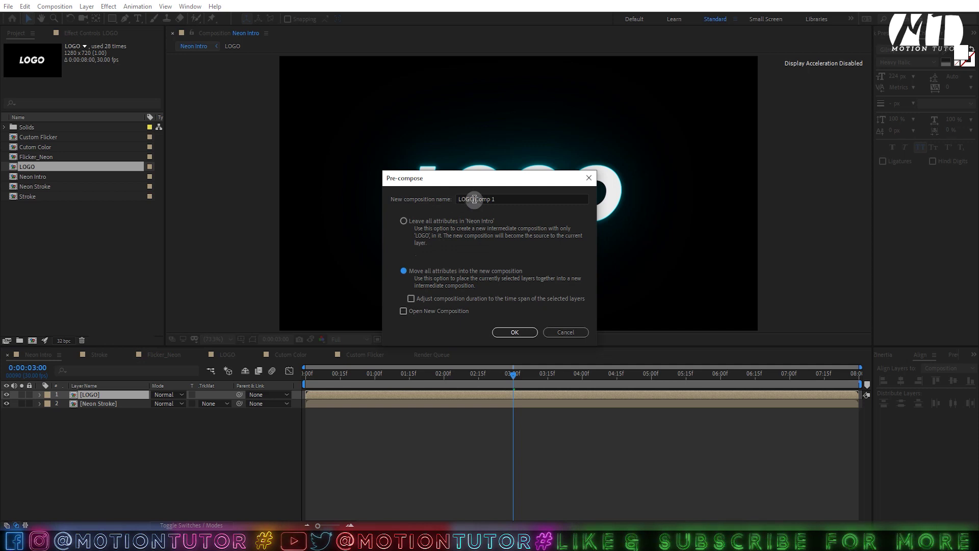
pyautogui.moveTo(474, 199); pyautogui.dragTo(587, 204)
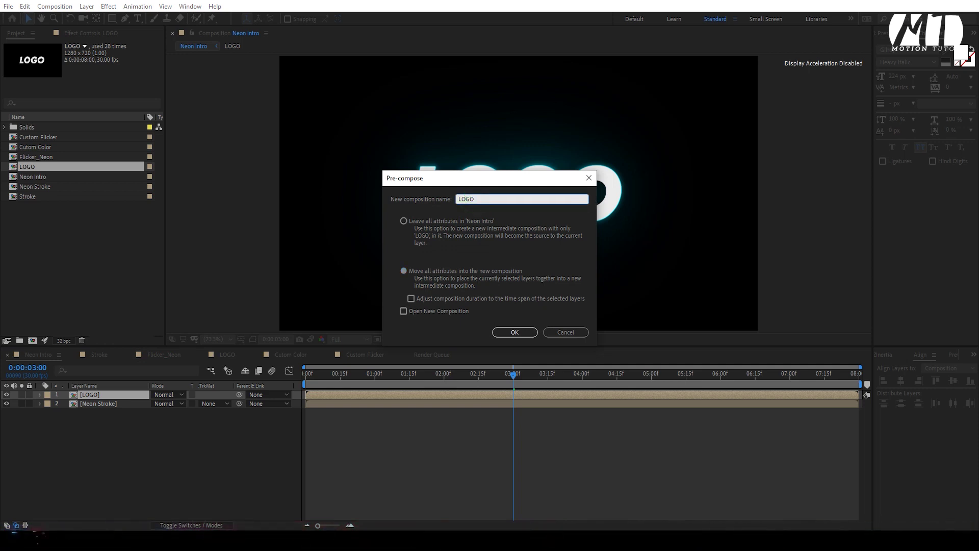
pyautogui.write('_Neon')
pyautogui.click(521, 332)
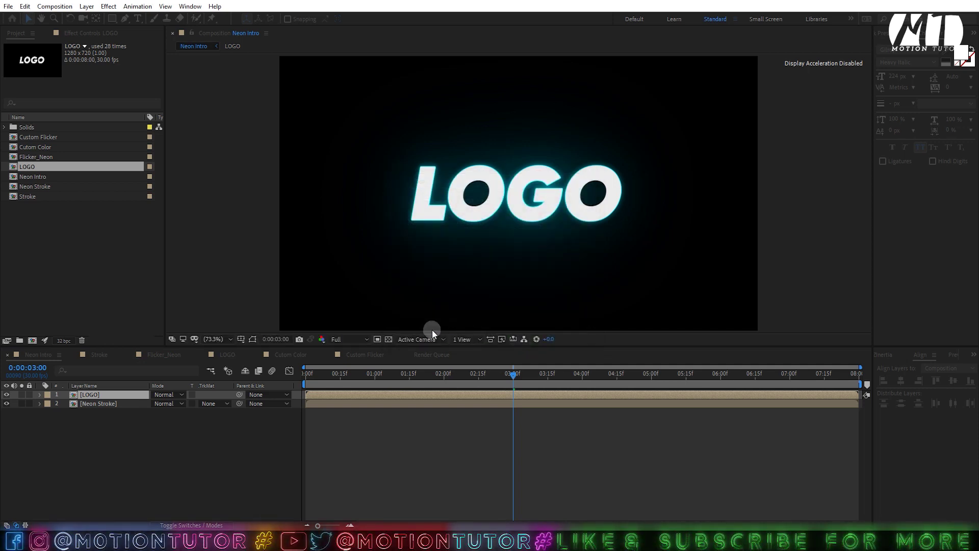
# Step: In the LOGO_EDGE composition, duplicate the LOGO layer and give the lower copy an Alpha Inverted track matte
pyautogui.doubleClick(99, 394)
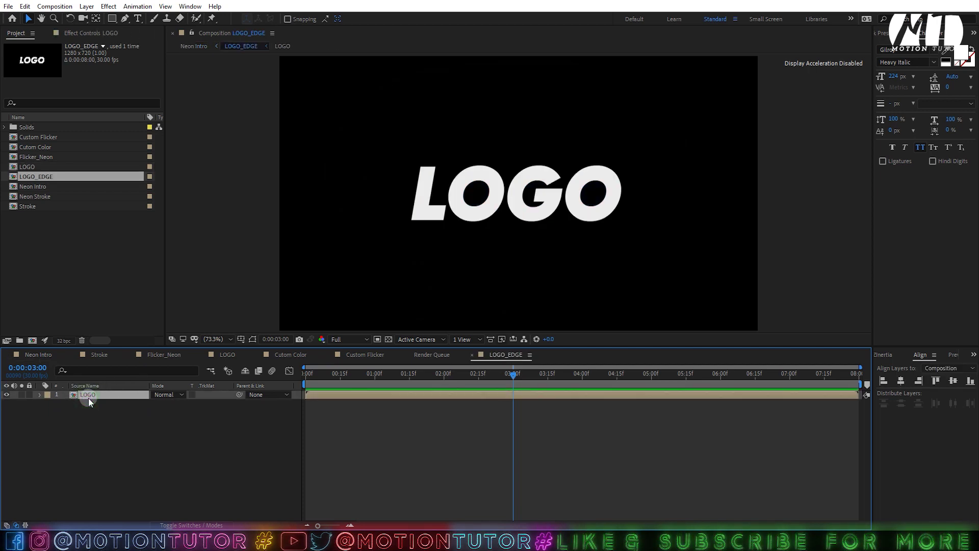
pyautogui.hotkey('ctrl', 'd')
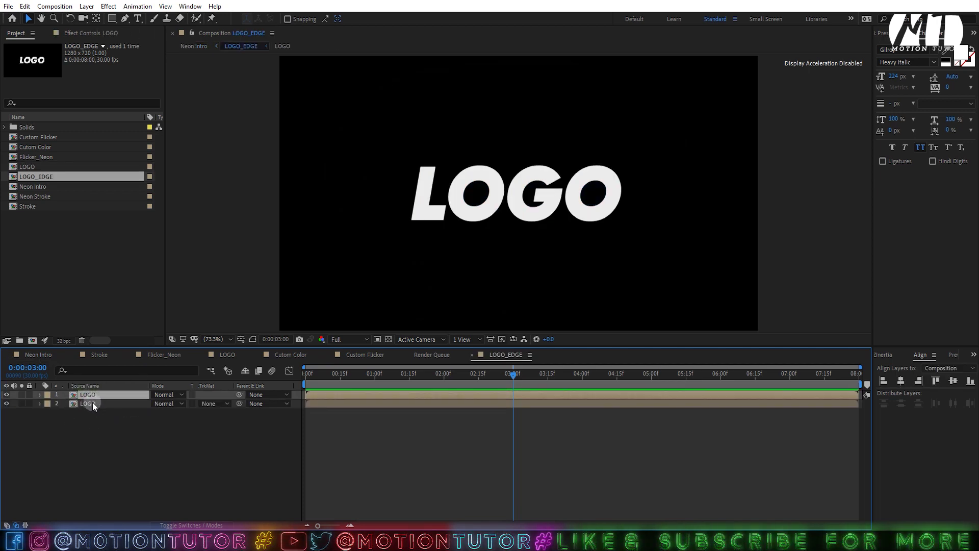
pyautogui.click(112, 411)
pyautogui.click(208, 404)
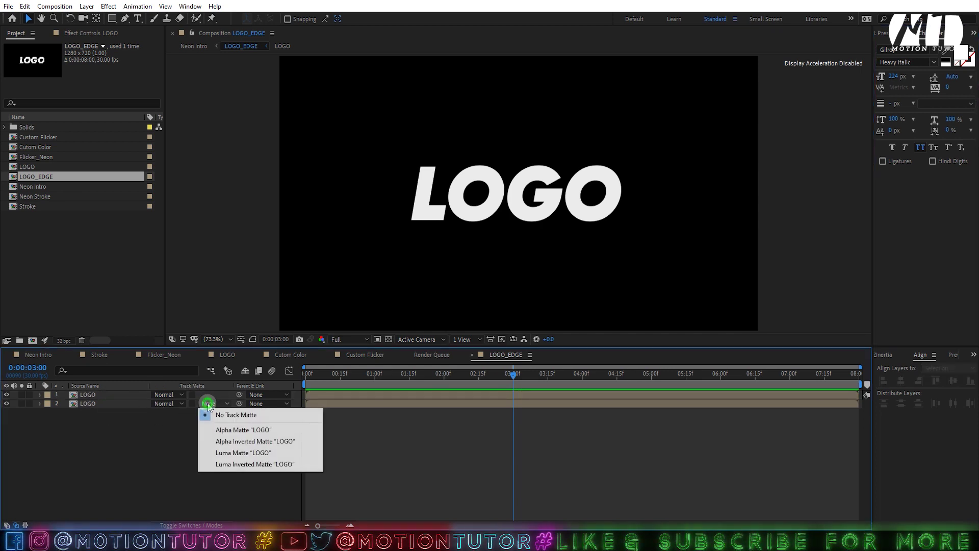
pyautogui.click(248, 442)
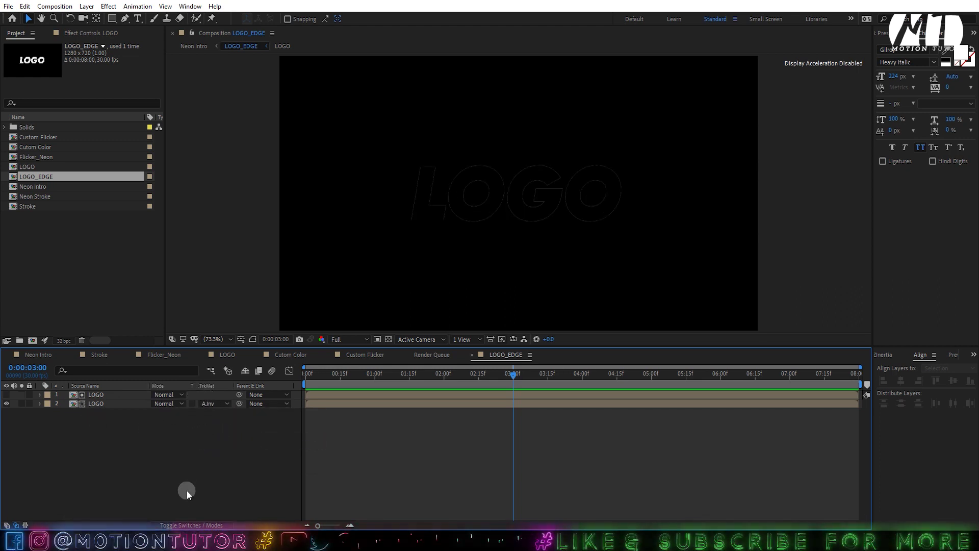
pyautogui.click(186, 525)
pyautogui.click(186, 525)
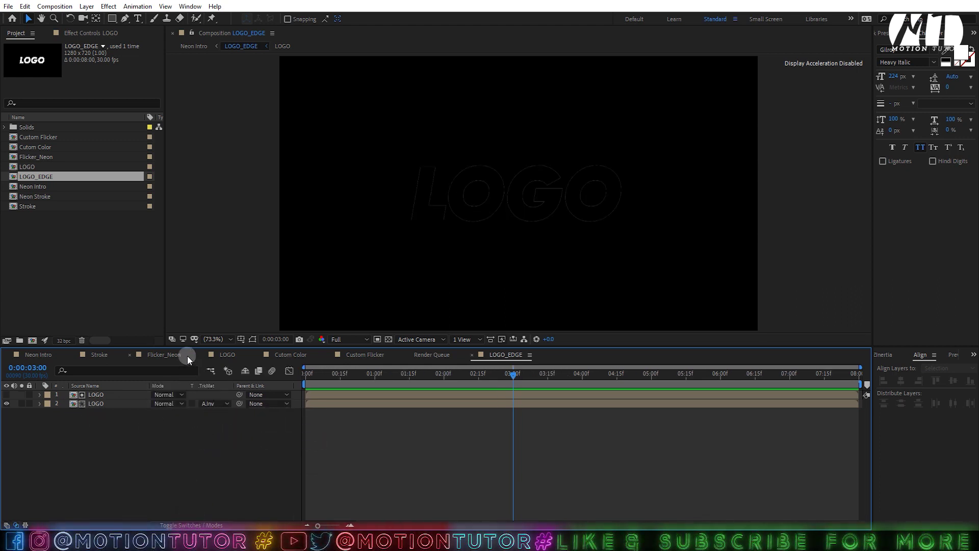
# Step: Nudge the upper LOGO matte layer straight down by five small increments to expose thin upper edges of the letters
pyautogui.click(117, 396)
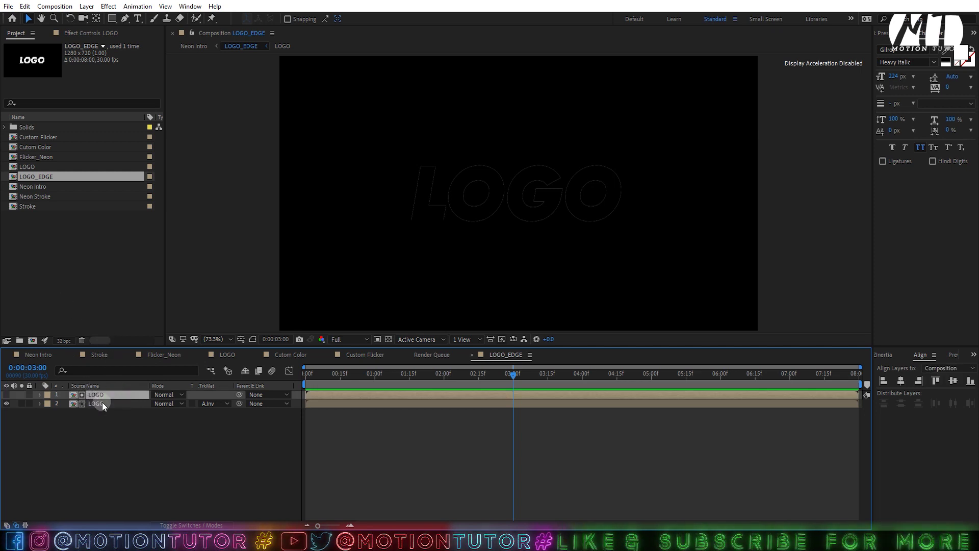
pyautogui.press('Down')
pyautogui.press('Down')
pyautogui.press('Down')
pyautogui.press('Down')
pyautogui.press('Down')
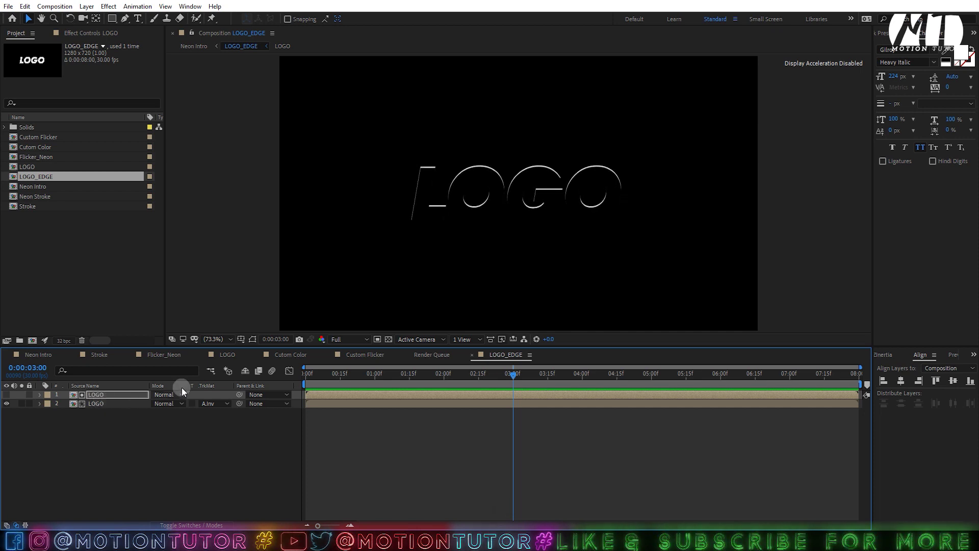
pyautogui.scroll(2, 512, 189)
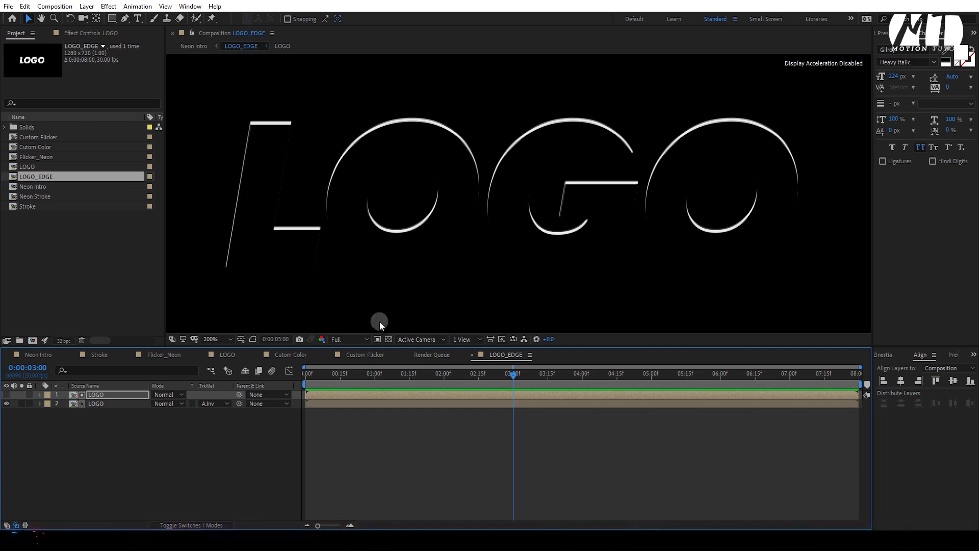
pyautogui.click(388, 339)
pyautogui.scroll(-1, 453, 194)
pyautogui.click(388, 340)
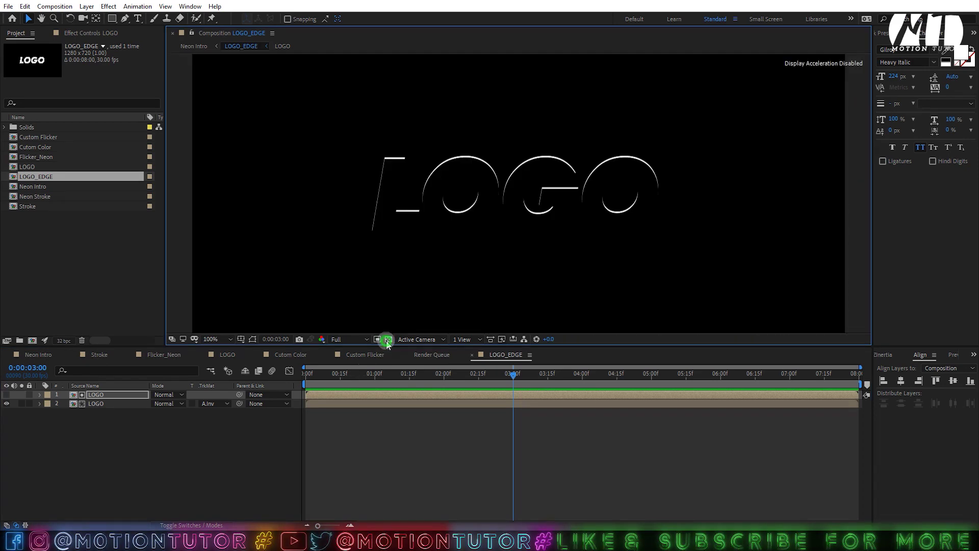
# Step: Apply the Simple Choker effect to the lower LOGO layer with a Choke Matte of 3
pyautogui.click(899, 35)
pyautogui.click(907, 47)
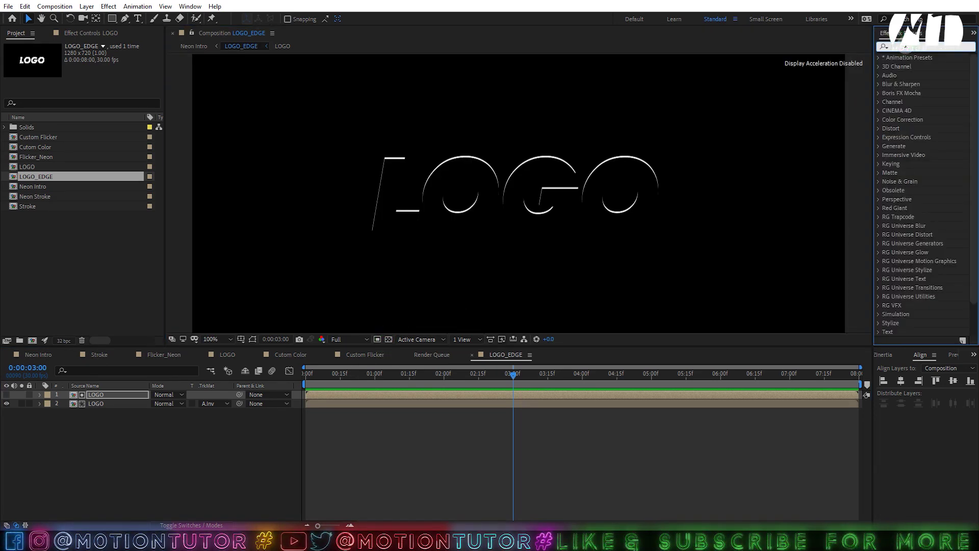
pyautogui.write('simp')
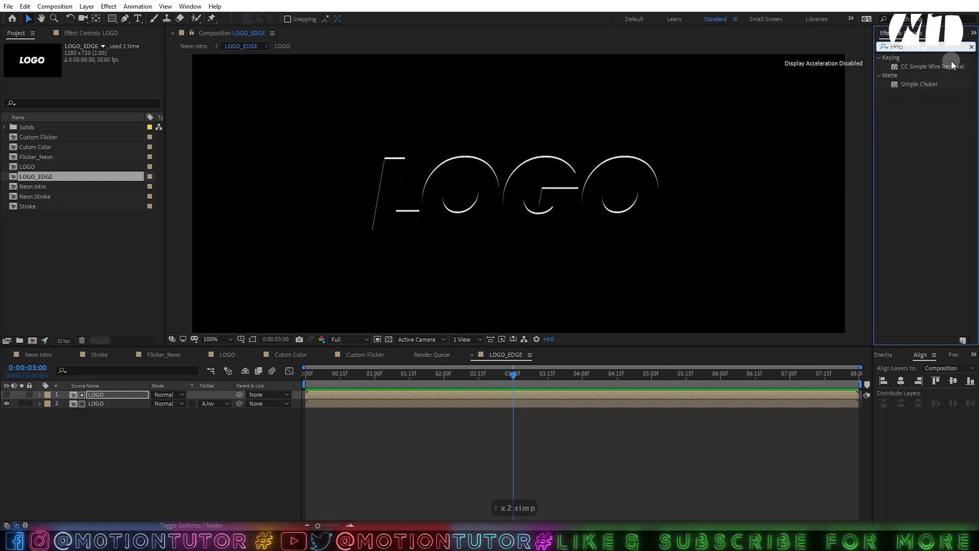
pyautogui.moveTo(920, 85); pyautogui.dragTo(98, 404)
pyautogui.click(99, 73)
pyautogui.write('3')
pyautogui.click(91, 158)
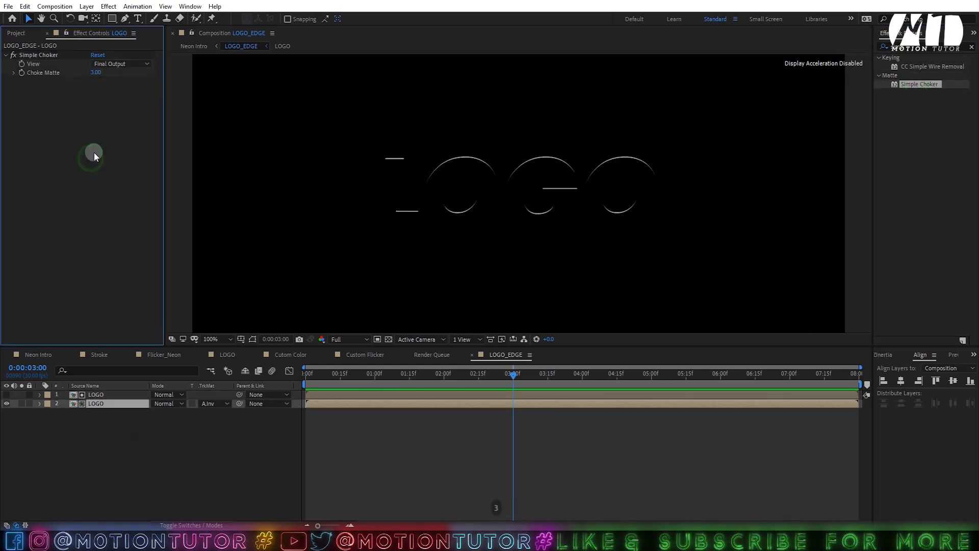
# Step: Set the lower LOGO layer's Choke Matte to 2, save the project and fit the composition in the viewer
pyautogui.click(95, 73)
pyautogui.write('2')
pyautogui.click(91, 123)
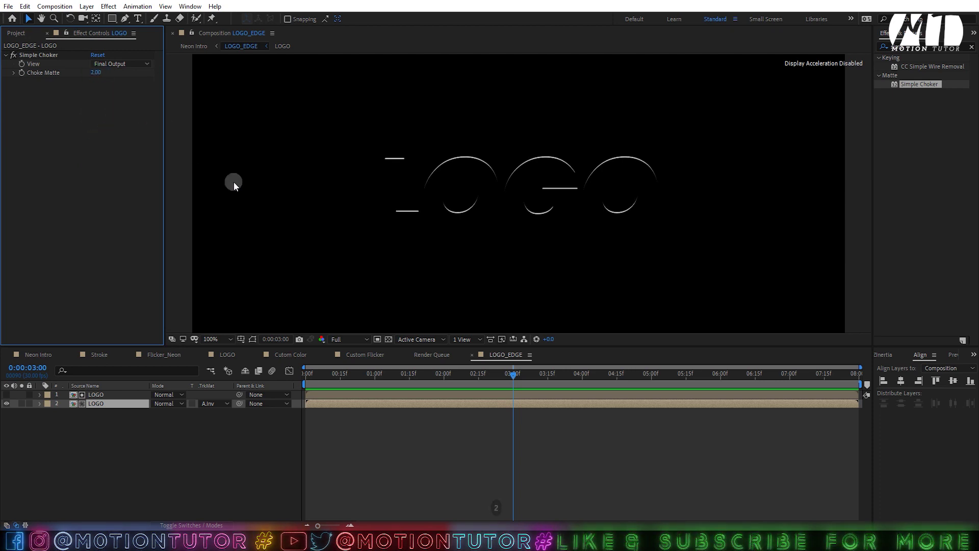
pyautogui.hotkey('ctrl', 's')
pyautogui.click(214, 341)
pyautogui.click(216, 352)
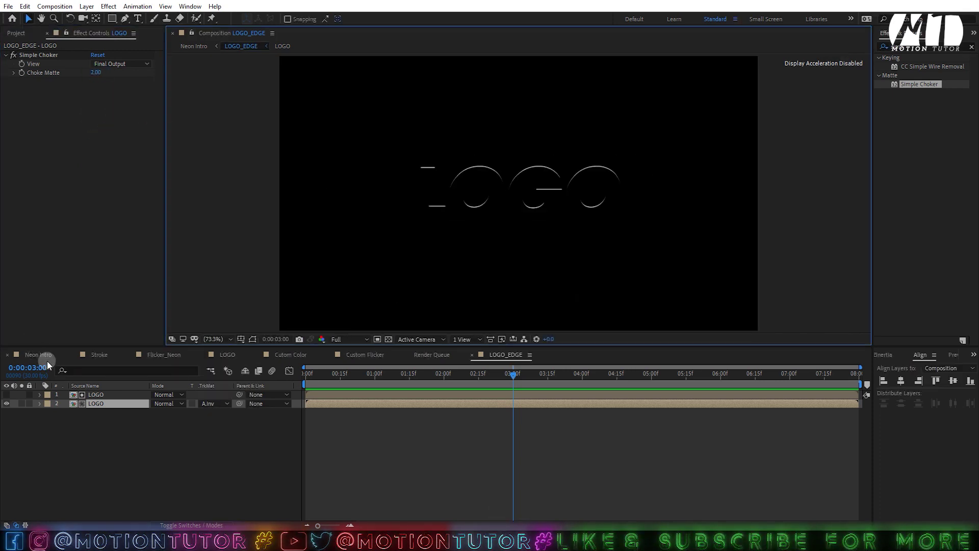
# Step: In the Neon Intro composition, duplicate the LOGO_EDGE layer and hide the Neon Stroke layer
pyautogui.click(40, 355)
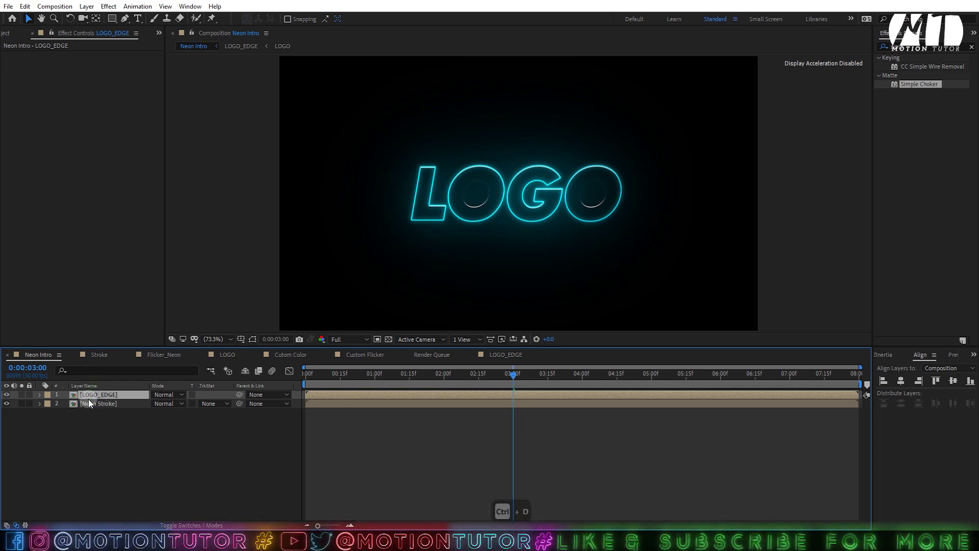
pyautogui.hotkey('ctrl', 'd')
pyautogui.click(6, 413)
pyautogui.click(97, 410)
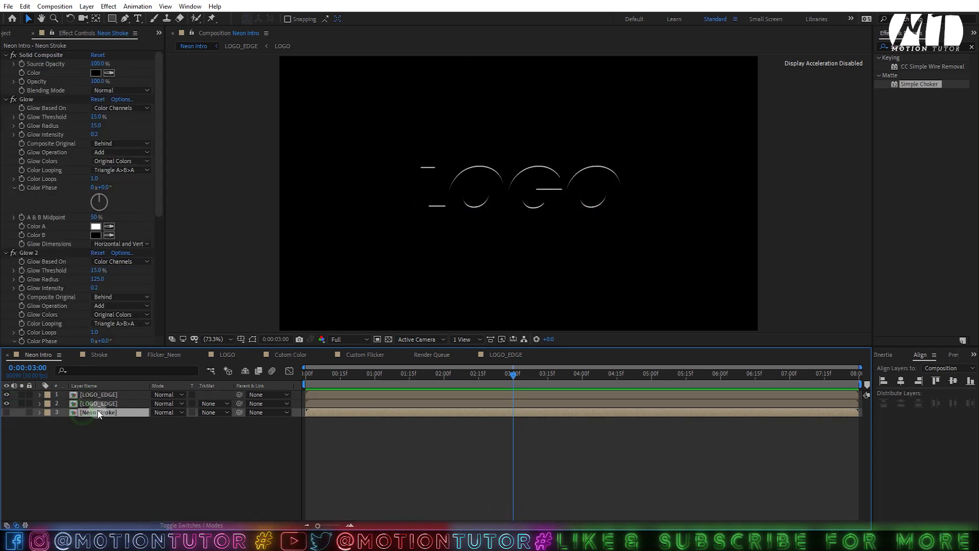
# Step: Pre-compose the upper LOGO_EDGE layer as EDGE_POINTS, moving all attributes into the new composition
pyautogui.click(94, 403)
pyautogui.rightClick(91, 393)
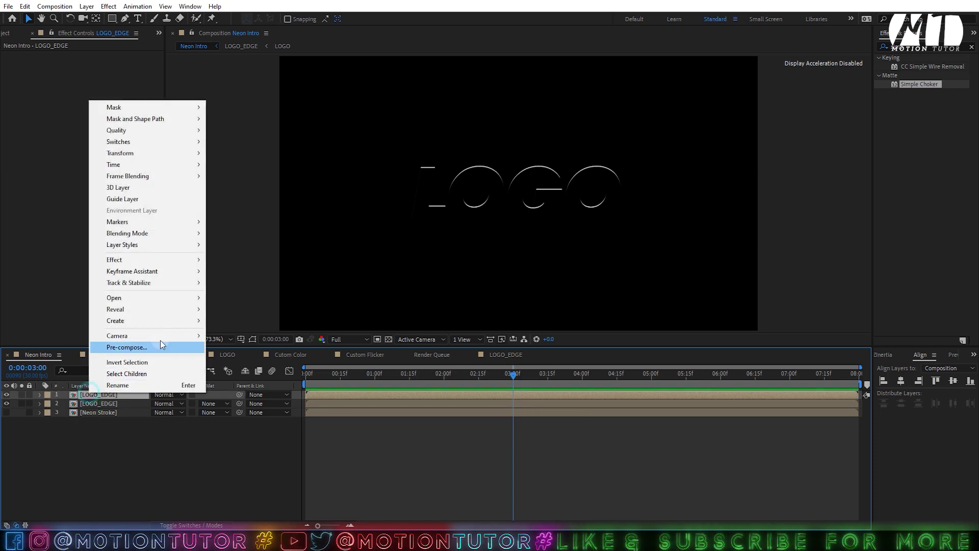
pyautogui.click(140, 346)
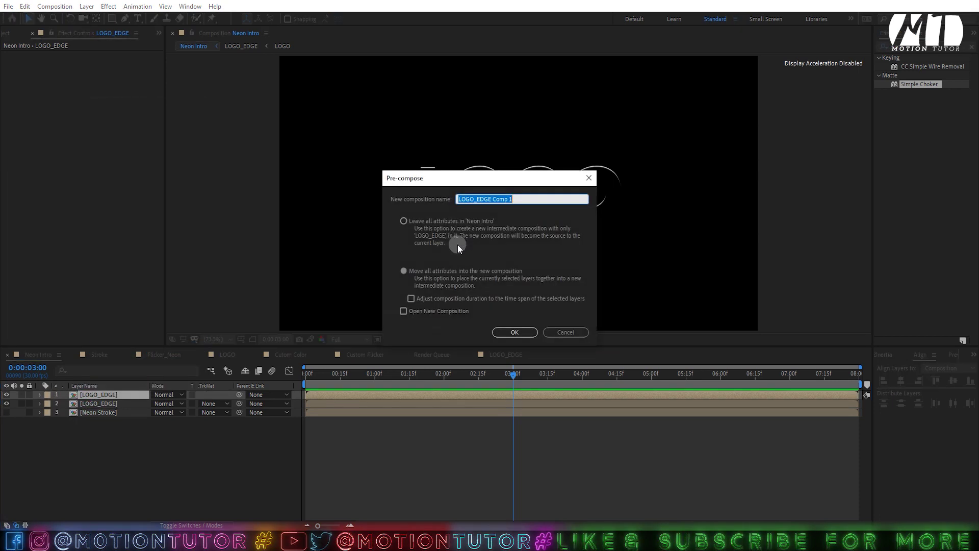
pyautogui.click(475, 199)
pyautogui.moveTo(478, 199); pyautogui.dragTo(521, 200)
pyautogui.write('EDGE_POINTS')
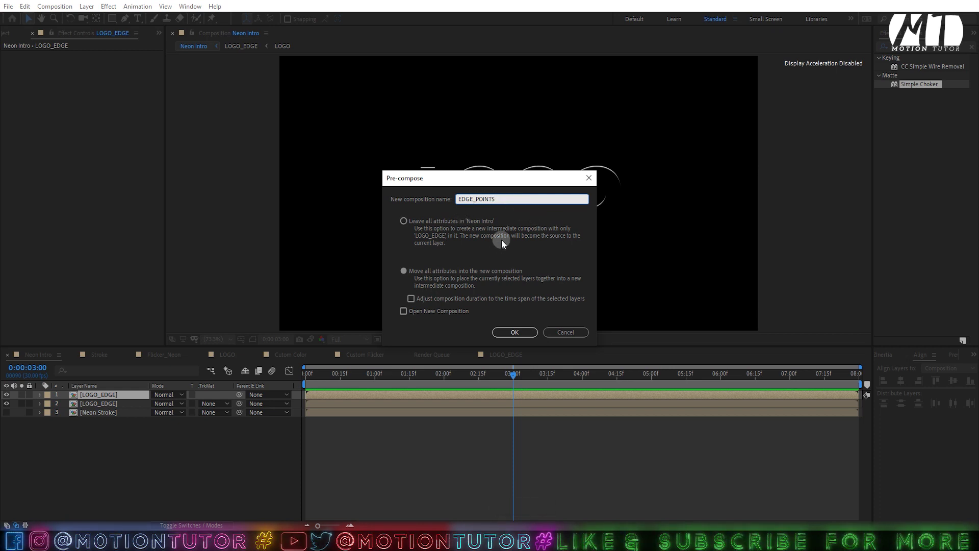
pyautogui.click(415, 272)
pyautogui.click(516, 332)
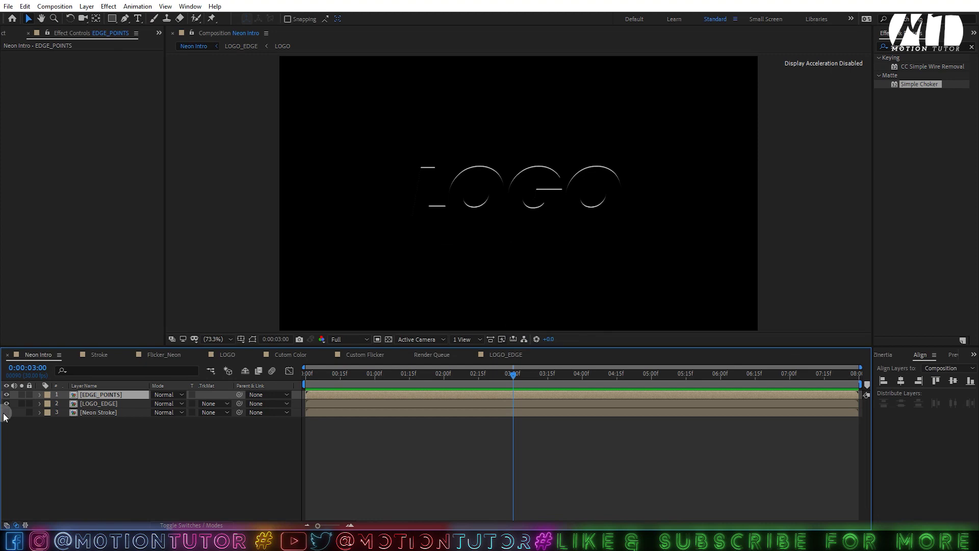
# Step: Open the EDGE_POINTS composition and apply Simple Choker to its LOGO_EDGE layer
pyautogui.doubleClick(83, 396)
pyautogui.click(105, 396)
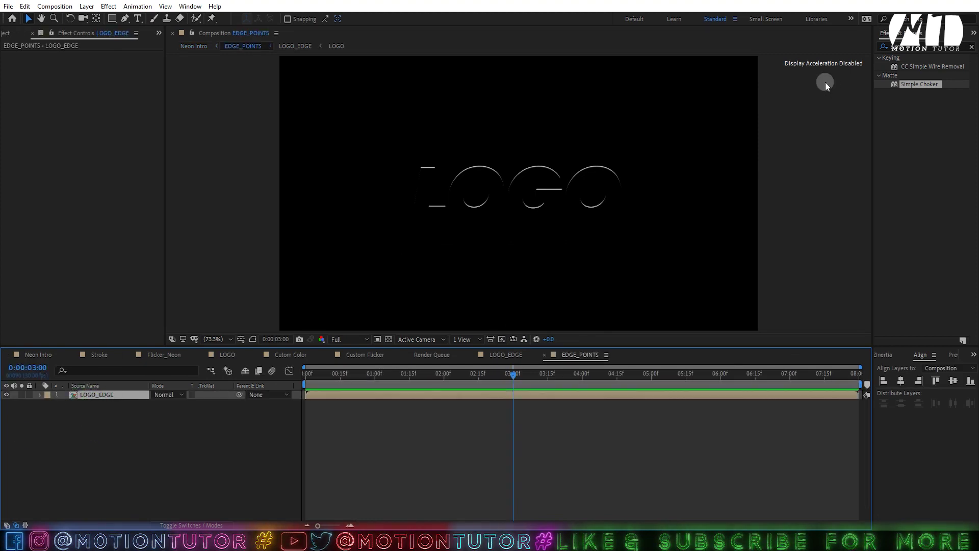
pyautogui.moveTo(907, 86); pyautogui.dragTo(553, 176)
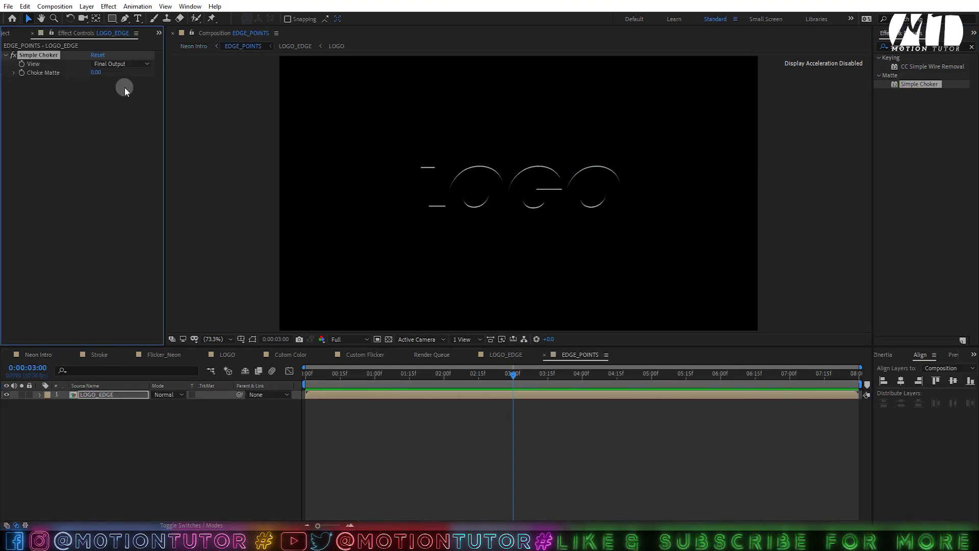
# Step: Try a Choke Matte of 1 and a slightly negative value on the LOGO_EDGE layer, undoing each change
pyautogui.click(95, 72)
pyautogui.write('1')
pyautogui.click(117, 118)
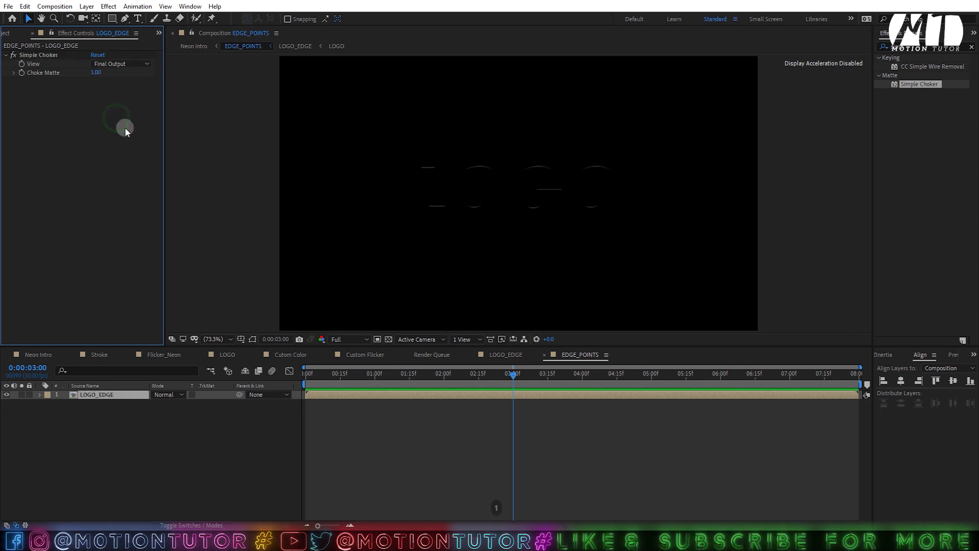
pyautogui.hotkey('ctrl', 'z')
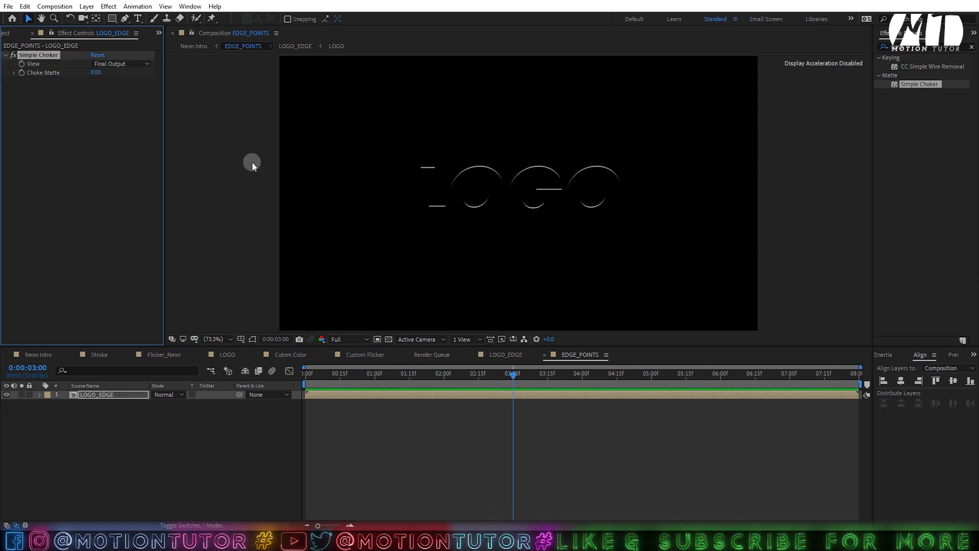
pyautogui.moveTo(96, 72); pyautogui.dragTo(89, 72)
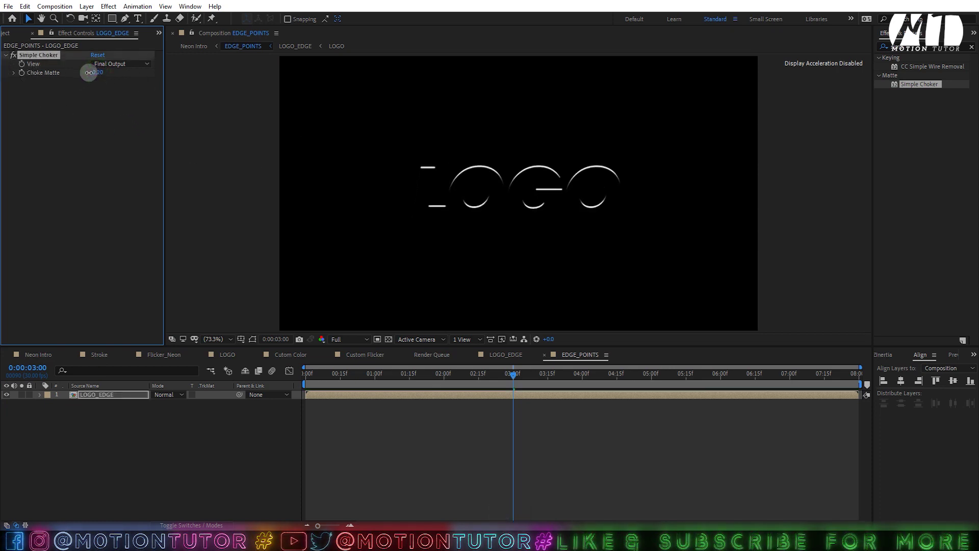
pyautogui.hotkey('ctrl', 'z')
# Step: Apply the Vegas effect to the LOGO_EDGE layer with the Transparent blend mode and 4 segments
pyautogui.moveTo(923, 47); pyautogui.dragTo(775, 68)
pyautogui.write('veg')
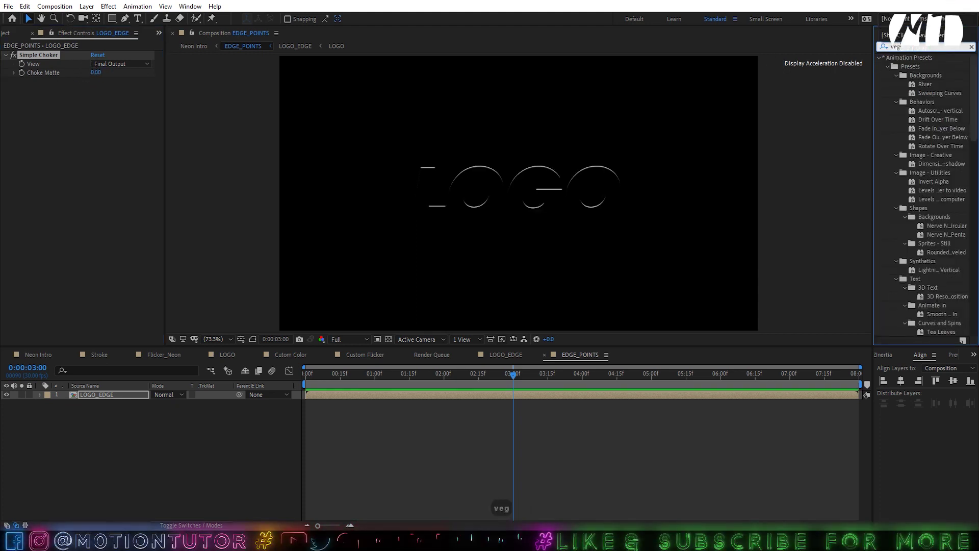
pyautogui.moveTo(911, 70)
pyautogui.mouseDown()
pyautogui.moveTo(63, 212)
pyautogui.moveTo(45, 200)
pyautogui.mouseUp()
pyautogui.click(108, 187)
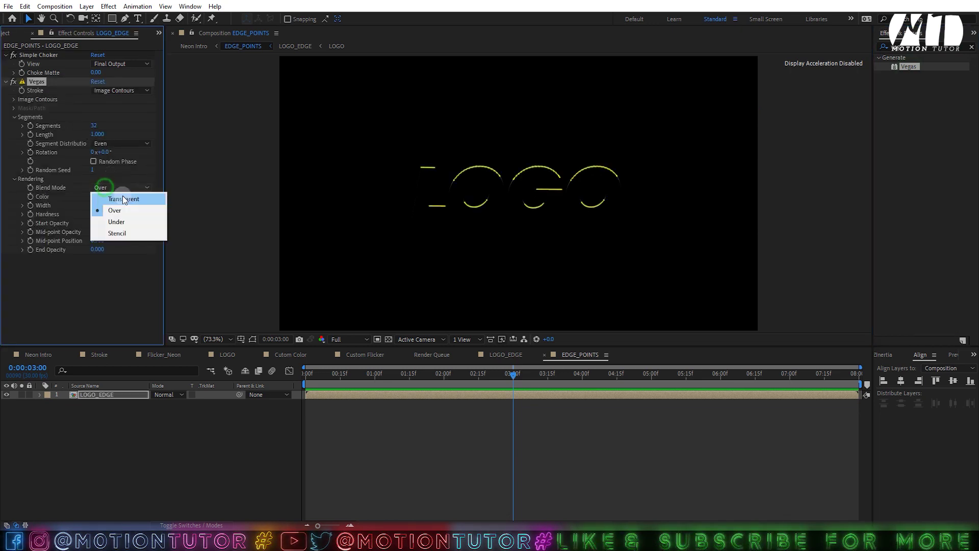
pyautogui.click(125, 198)
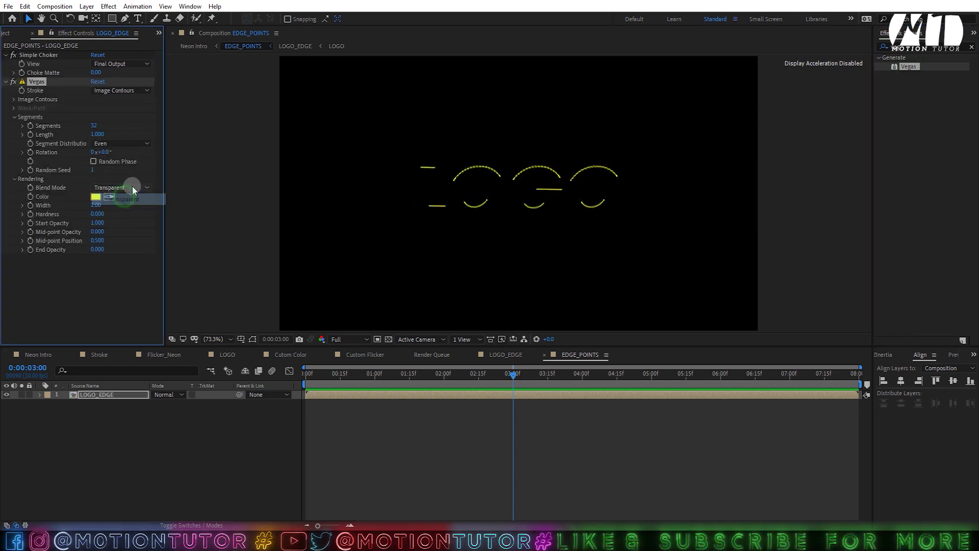
pyautogui.click(93, 126)
pyautogui.click(120, 124)
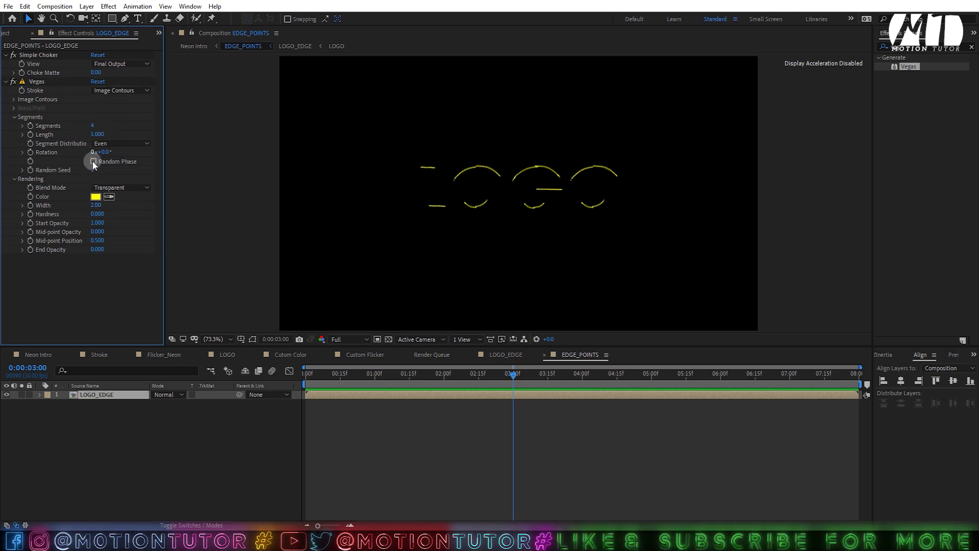
# Step: Set the Vegas segment Length to 0.150, End Opacity to 1 and Hardness to 1 on the LOGO_EDGE layer
pyautogui.moveTo(94, 138); pyautogui.dragTo(49, 143)
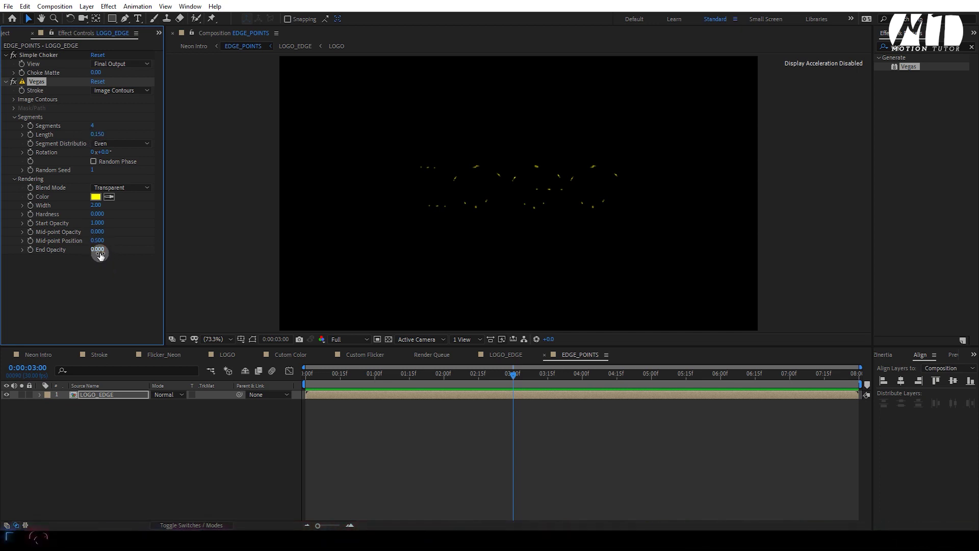
pyautogui.click(122, 264)
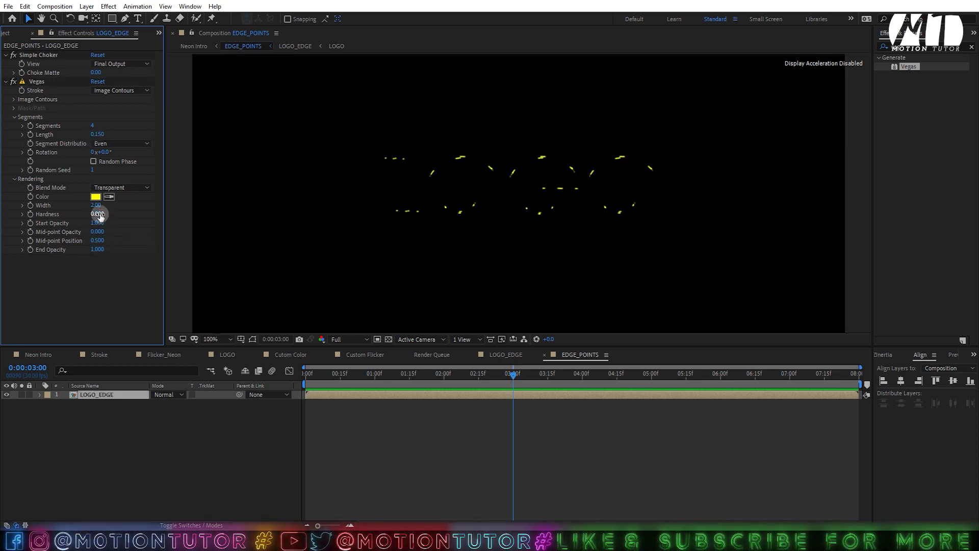
pyautogui.click(98, 214)
pyautogui.write('1')
pyautogui.click(107, 265)
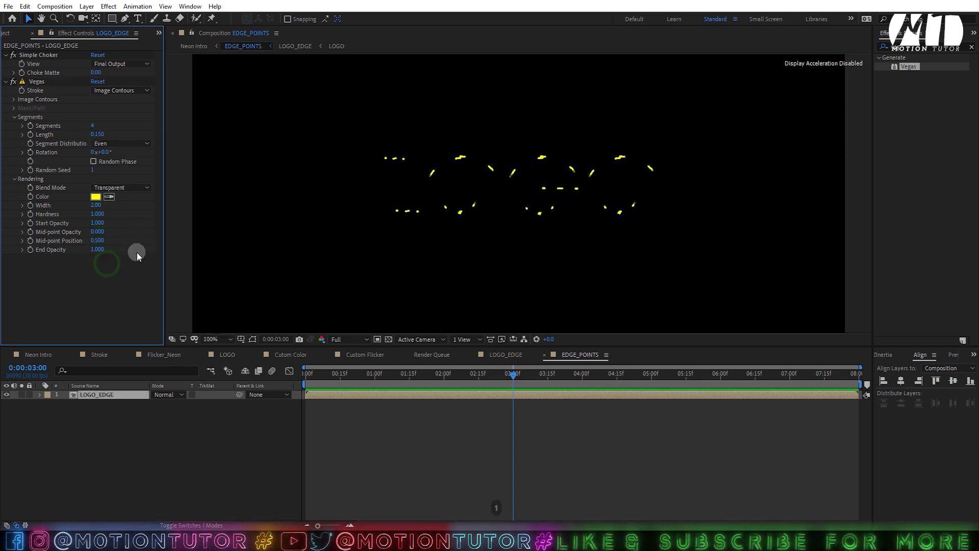
# Step: Reduce the Vegas segment Length to 0.080 and set Segments to 2
pyautogui.moveTo(93, 127); pyautogui.dragTo(93, 129)
pyautogui.moveTo(98, 135); pyautogui.dragTo(96, 138)
pyautogui.click(94, 126)
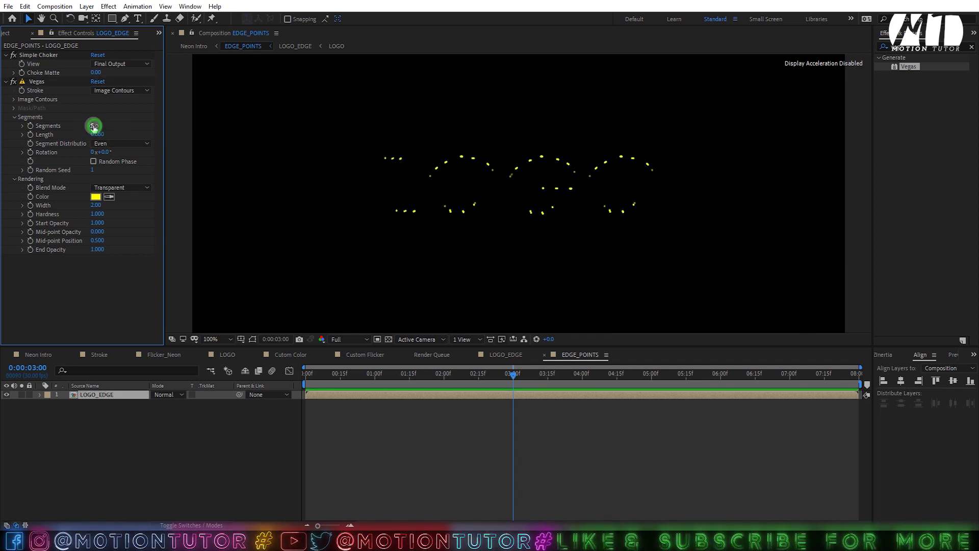
pyautogui.write('2')
pyautogui.click(113, 120)
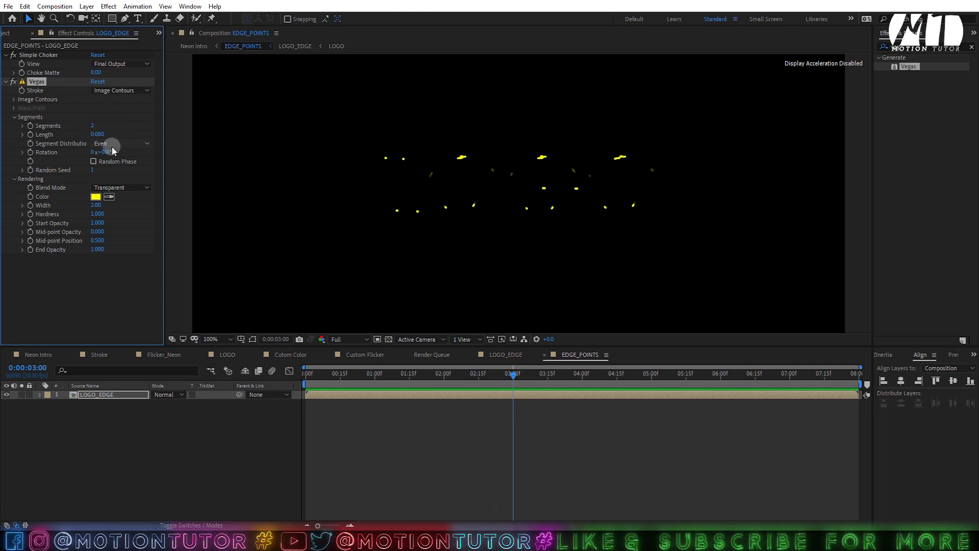
# Step: Change the Vegas stroke color to white
pyautogui.click(96, 197)
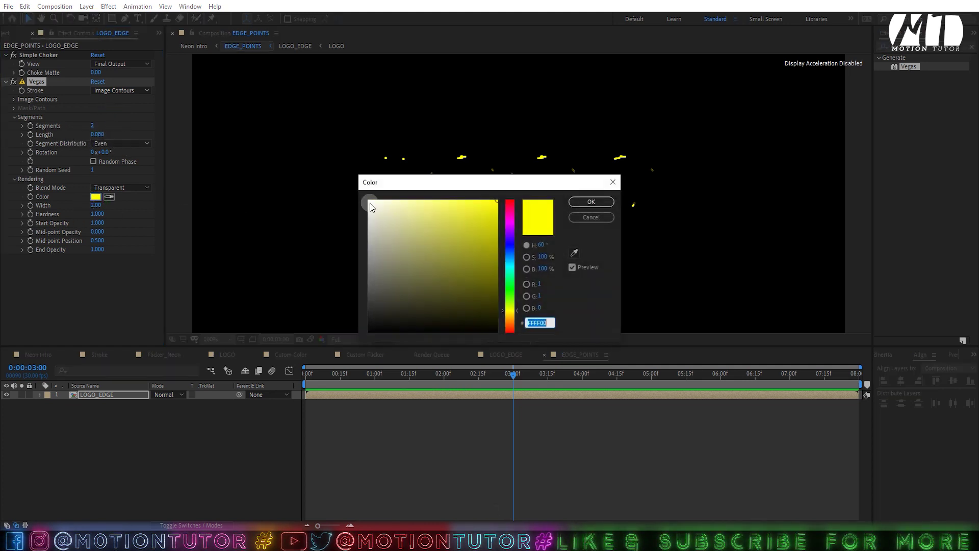
pyautogui.moveTo(438, 203); pyautogui.dragTo(298, 165)
pyautogui.click(579, 206)
# Step: Add Fast Box Blur after Vegas on the LOGO_EDGE layer, with a Blur Radius of 5 and 1 iteration
pyautogui.click(918, 47)
pyautogui.write('fast')
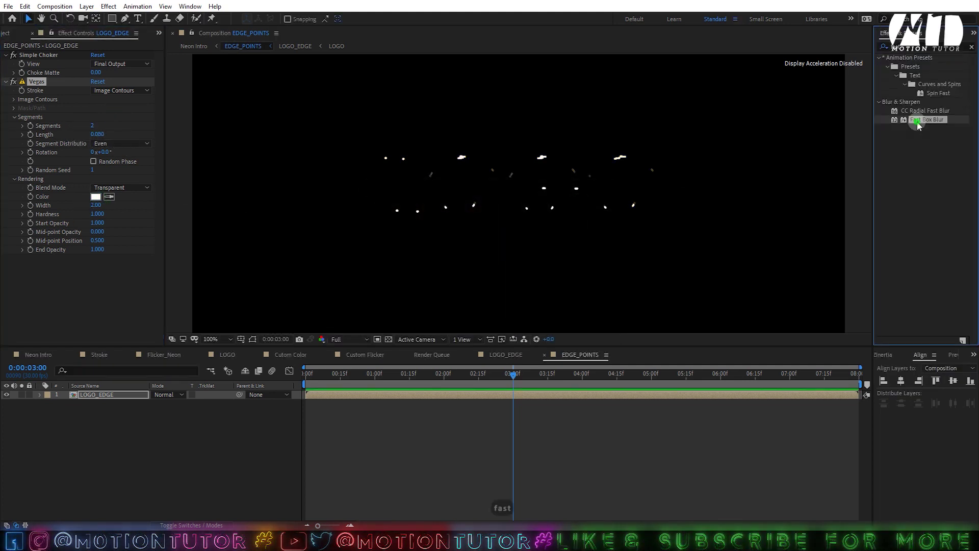
pyautogui.moveTo(918, 121); pyautogui.dragTo(81, 286)
pyautogui.click(95, 267)
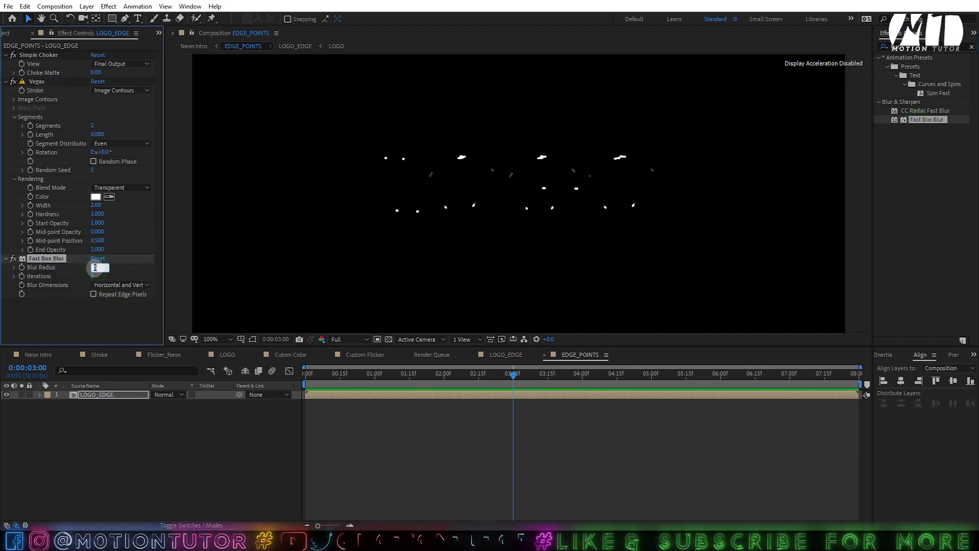
pyautogui.write('5')
pyautogui.click(80, 304)
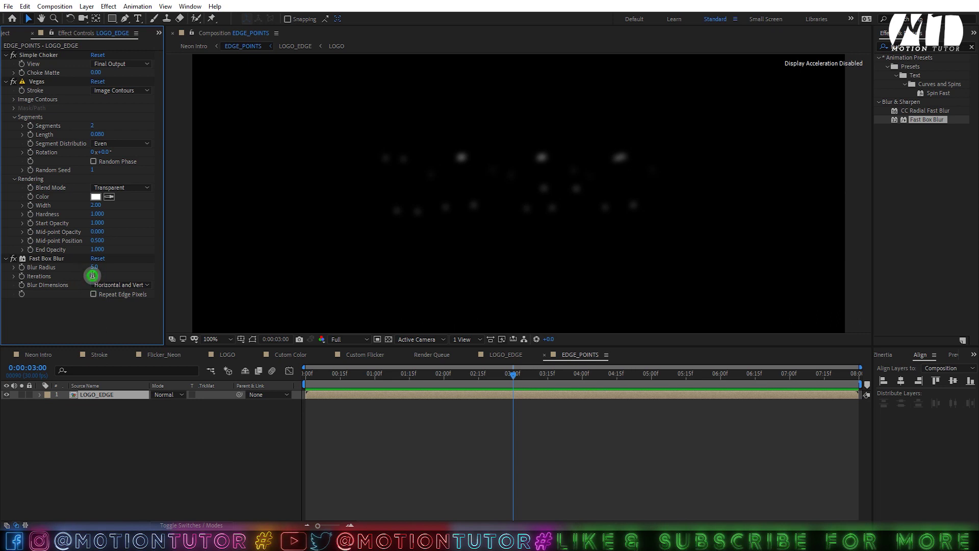
pyautogui.click(92, 276)
pyautogui.write('1')
pyautogui.click(106, 302)
# Step: Add a Curves effect after the blur and pull its Alpha curve up to the upper-left corner of the graph
pyautogui.click(918, 47)
pyautogui.write('cur')
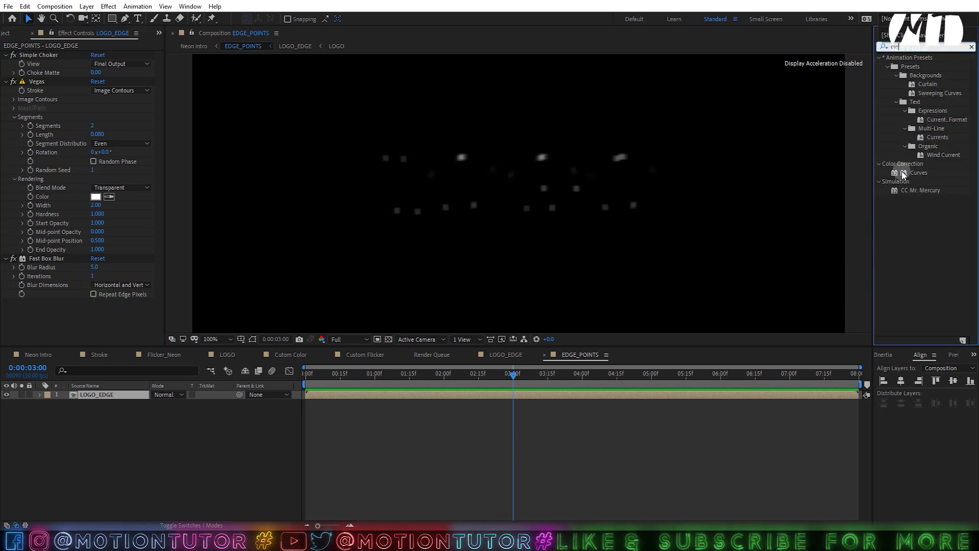
pyautogui.moveTo(902, 172); pyautogui.dragTo(57, 327)
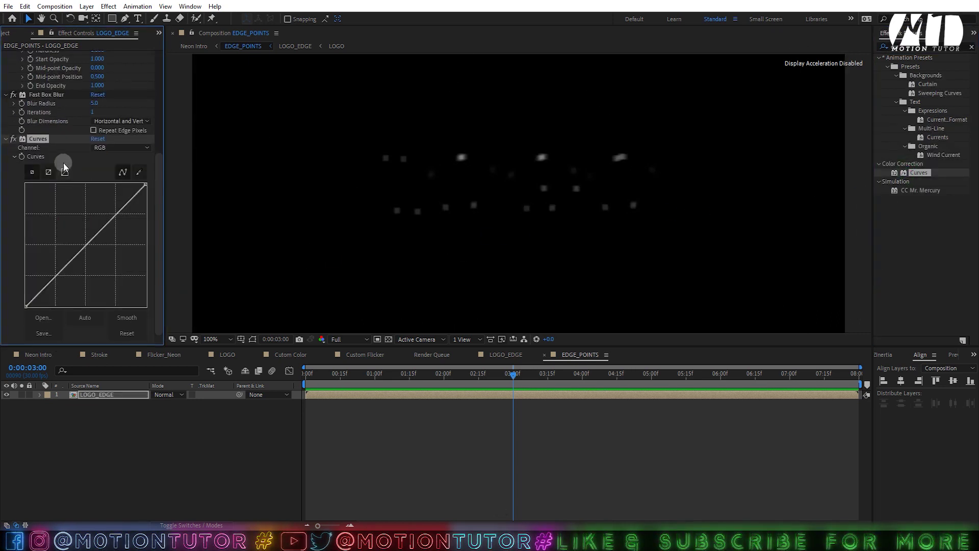
pyautogui.click(104, 148)
pyautogui.click(116, 205)
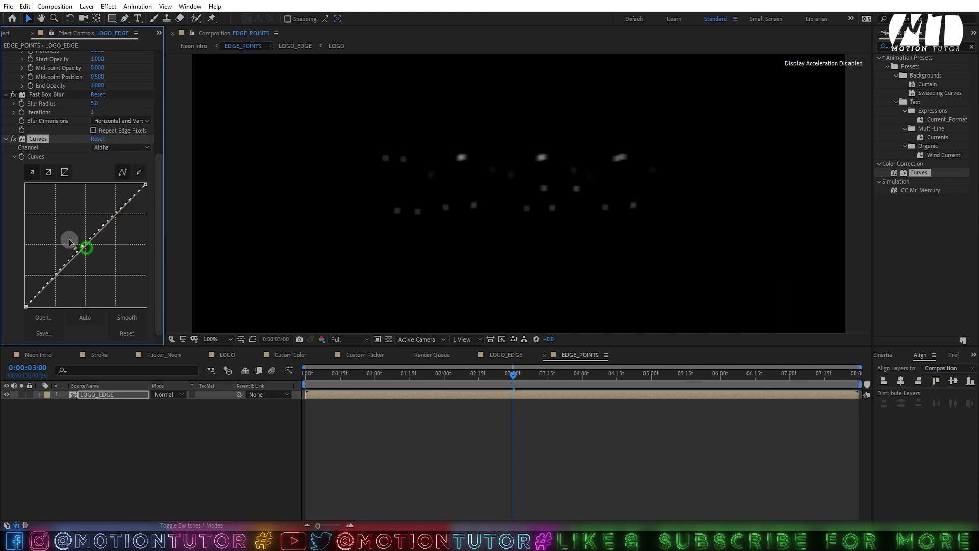
pyautogui.moveTo(38, 214); pyautogui.dragTo(28, 193)
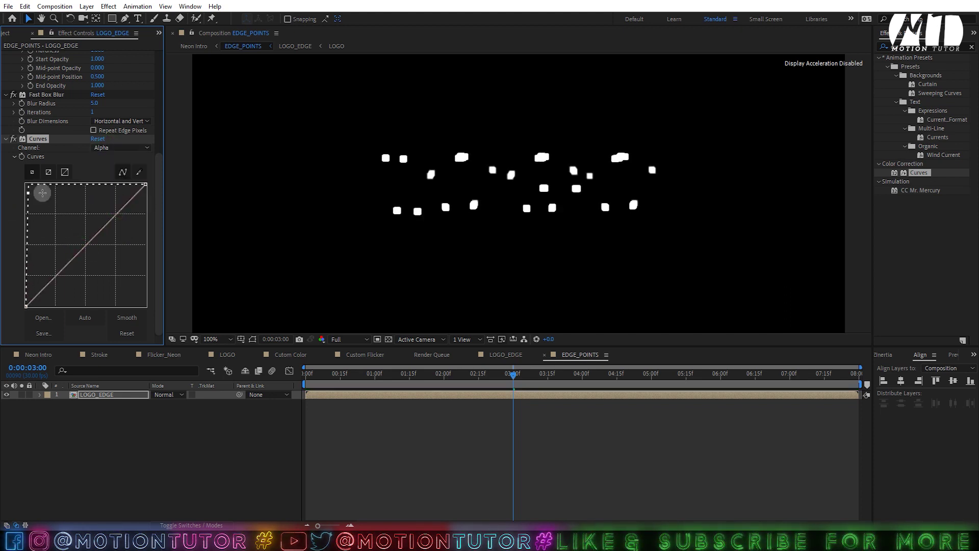
# Step: Add a second Simple Choker after Curves with a Choke Matte of 5
pyautogui.moveTo(901, 47); pyautogui.dragTo(859, 46)
pyautogui.write('simp')
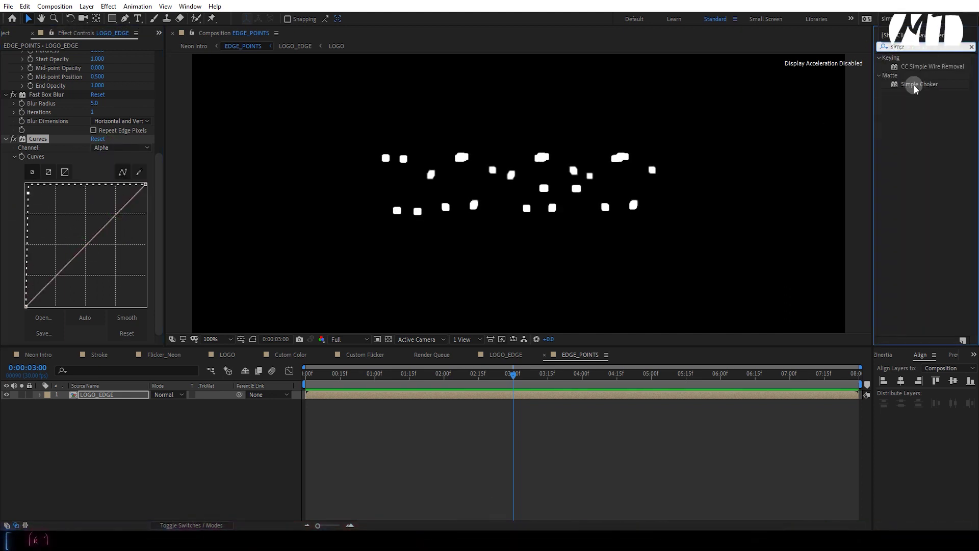
pyautogui.moveTo(913, 85); pyautogui.dragTo(41, 325)
pyautogui.click(93, 340)
pyautogui.write('5')
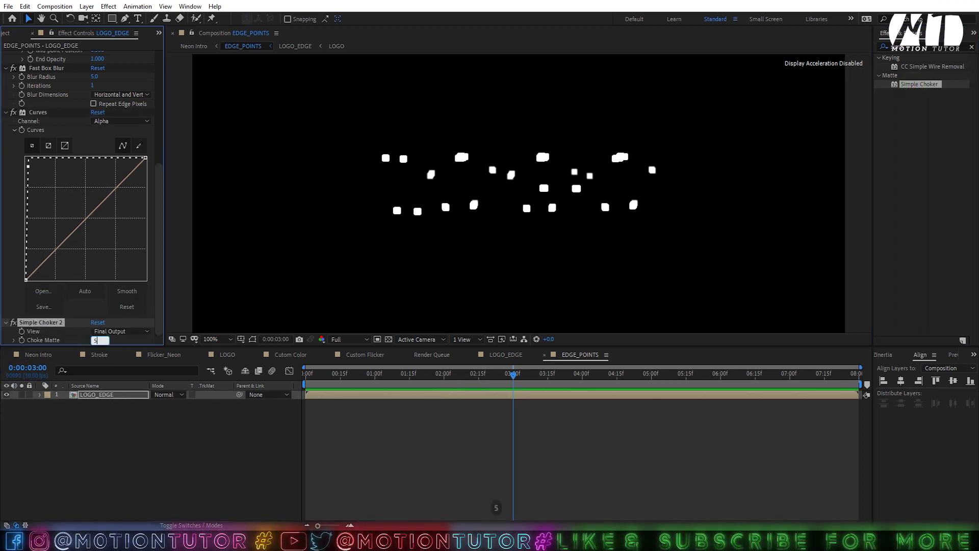
# Step: Duplicate the second Simple Choker and set the copy's Choke Matte to -5
pyautogui.click(53, 324)
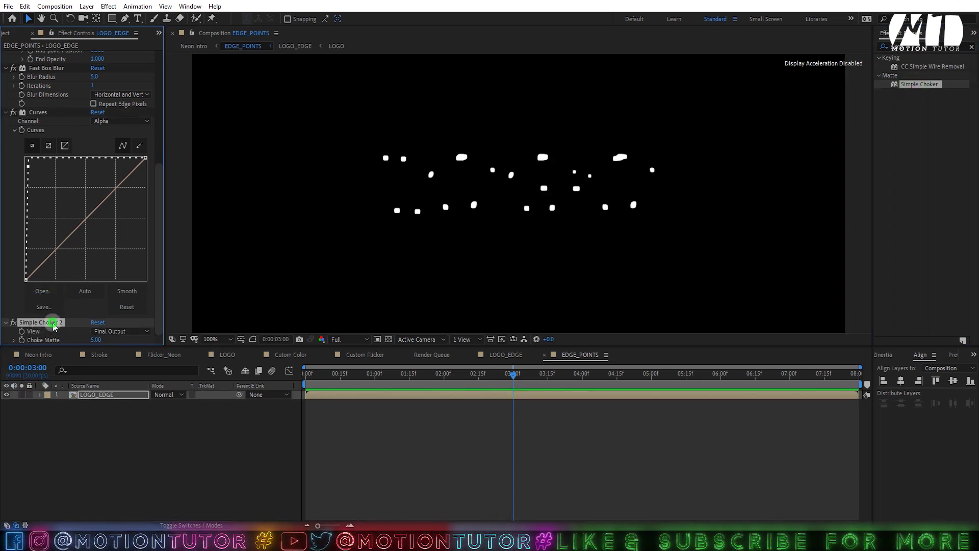
pyautogui.hotkey('ctrl', 'd')
pyautogui.click(97, 340)
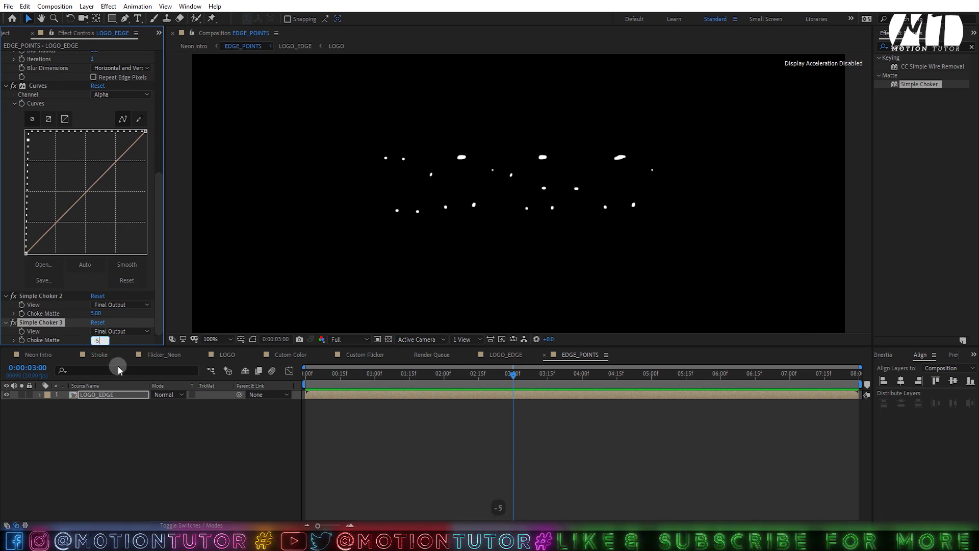
pyautogui.press('Return')
# Step: Add a Fill effect at the end of the LOGO_EDGE effect stack and make its color white
pyautogui.click(923, 47)
pyautogui.write('fill')
pyautogui.moveTo(910, 156); pyautogui.dragTo(51, 341)
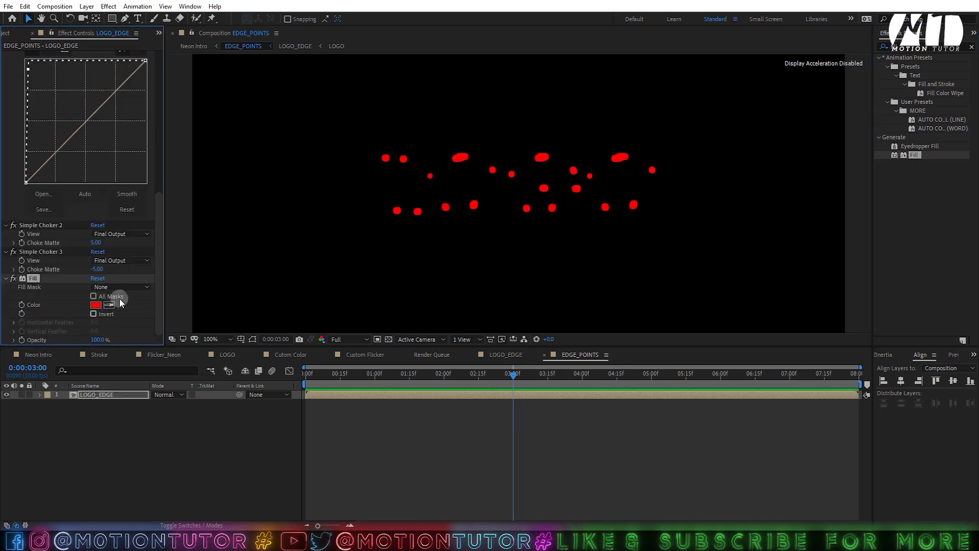
pyautogui.click(94, 304)
pyautogui.moveTo(446, 236); pyautogui.dragTo(365, 197)
pyautogui.click(577, 202)
# Step: Set the Vegas stroke Width to 1 and reduce the segment Length to 0.020
pyautogui.moveTo(89, 51); pyautogui.dragTo(66, 212)
pyautogui.click(97, 205)
pyautogui.click(96, 205)
pyautogui.write('1')
pyautogui.click(1, 189)
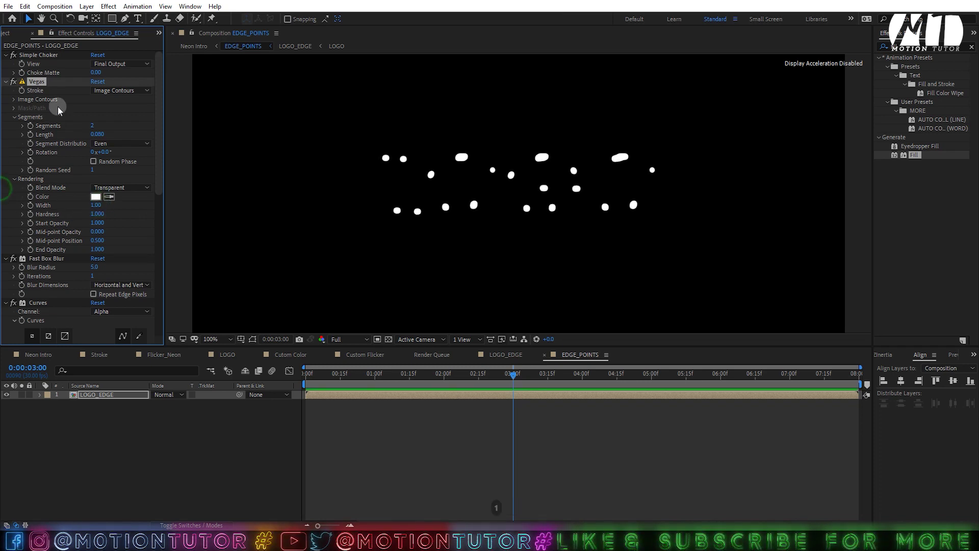
pyautogui.moveTo(99, 134); pyautogui.dragTo(95, 139)
pyautogui.click(98, 135)
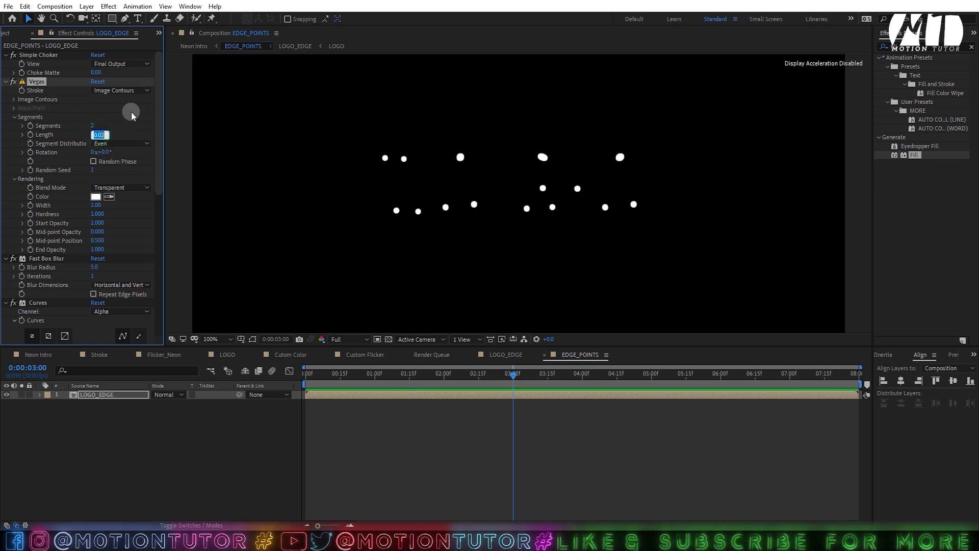
pyautogui.click(131, 111)
# Step: Pre-compose the EDGE_POINTS layer in the Neon Intro composition as MAP_01, moving all attributes into the new composition
pyautogui.click(217, 338)
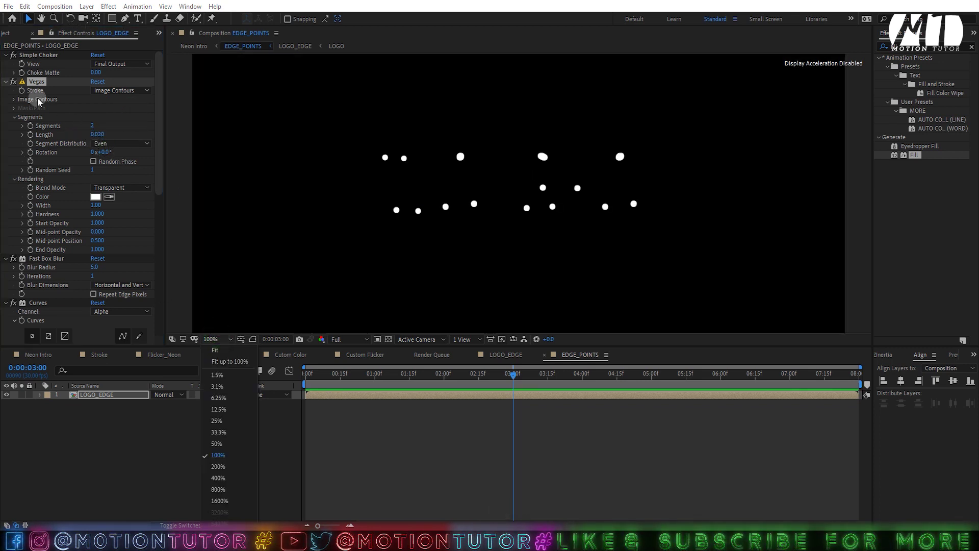
pyautogui.click(50, 60)
pyautogui.click(216, 339)
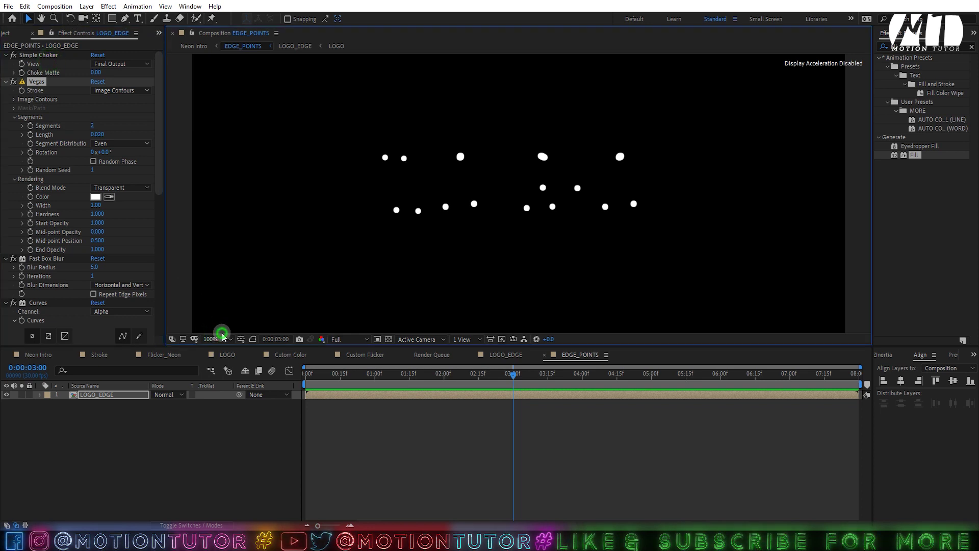
pyautogui.click(239, 308)
pyautogui.click(20, 354)
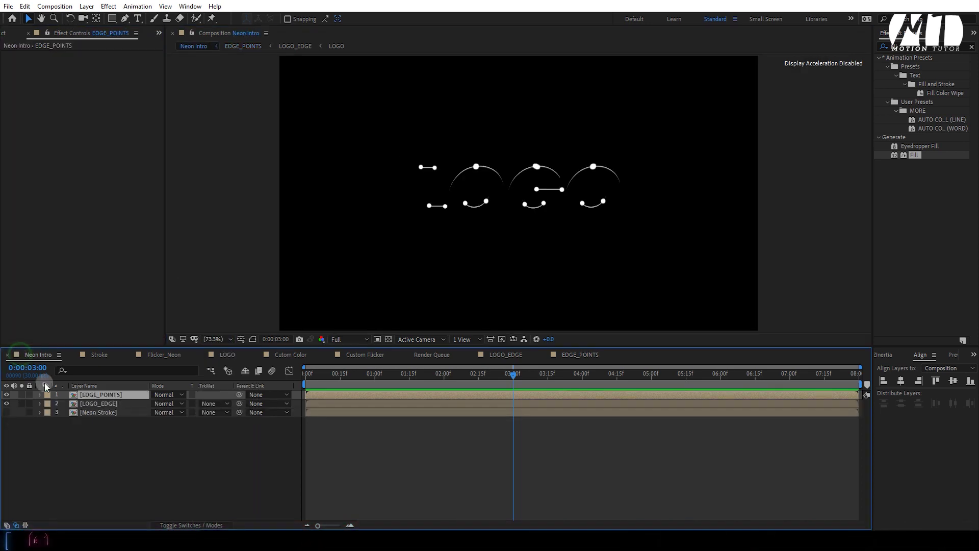
pyautogui.click(98, 394)
pyautogui.rightClick(91, 396)
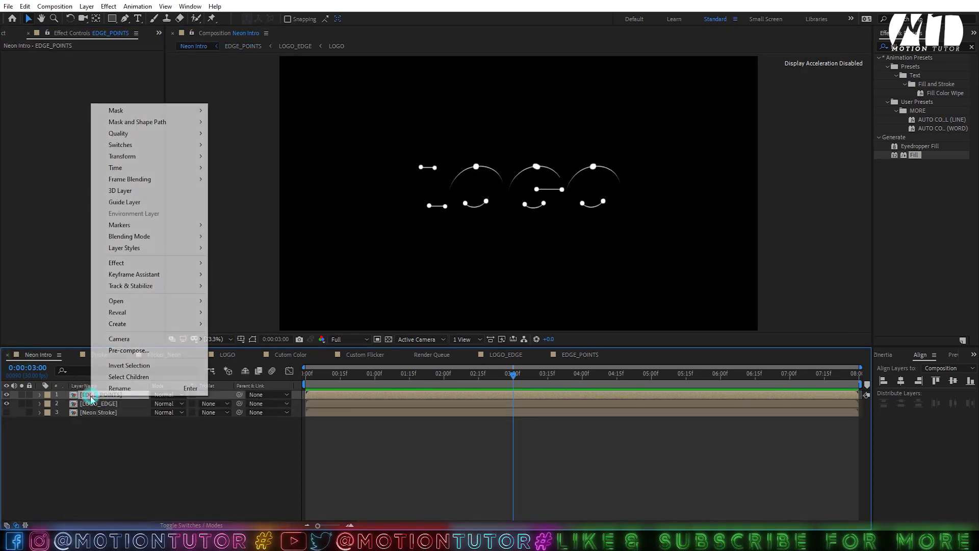
pyautogui.click(124, 358)
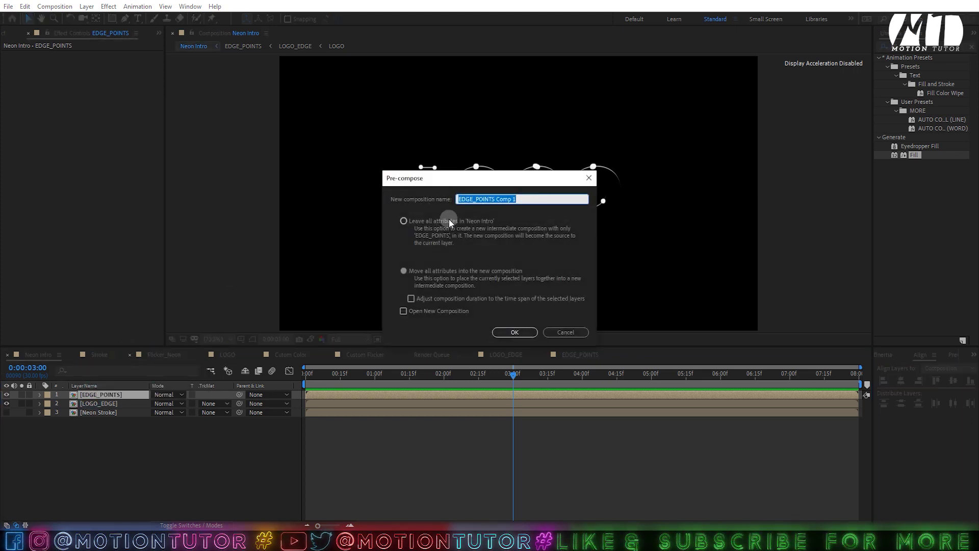
pyautogui.write('MAP_01')
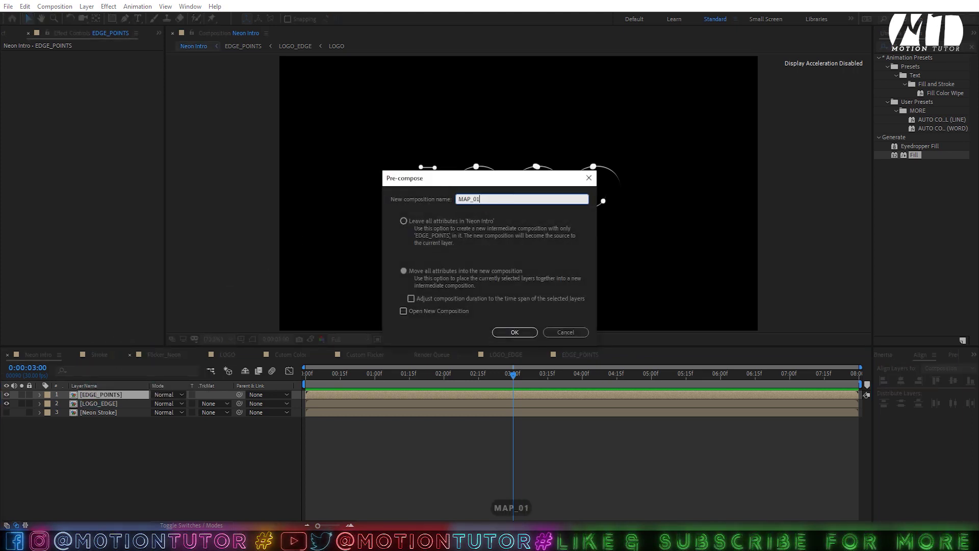
pyautogui.click(514, 332)
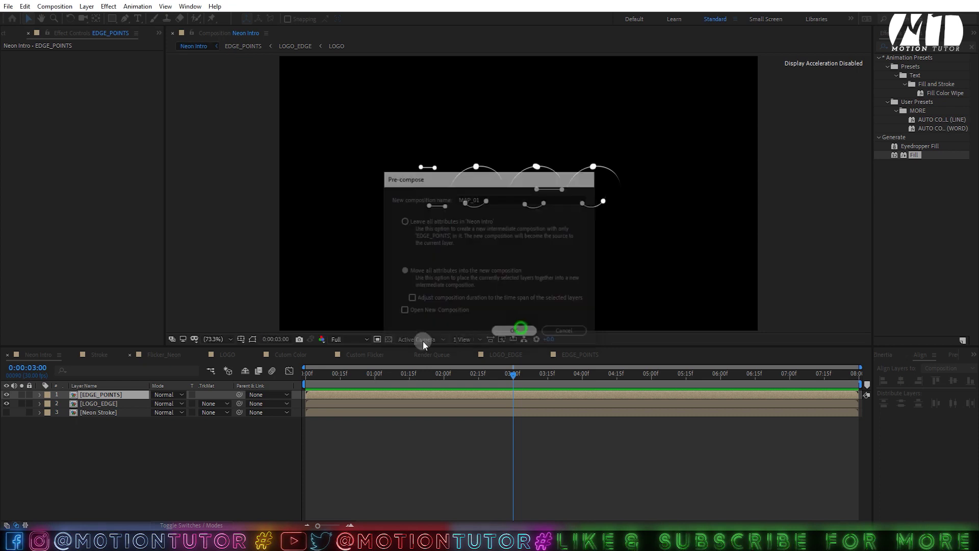
# Step: Open the MAP_01 composition and apply Fast Box Blur to its EDGE_POINTS layer
pyautogui.doubleClick(100, 394)
pyautogui.click(89, 387)
pyautogui.click(88, 395)
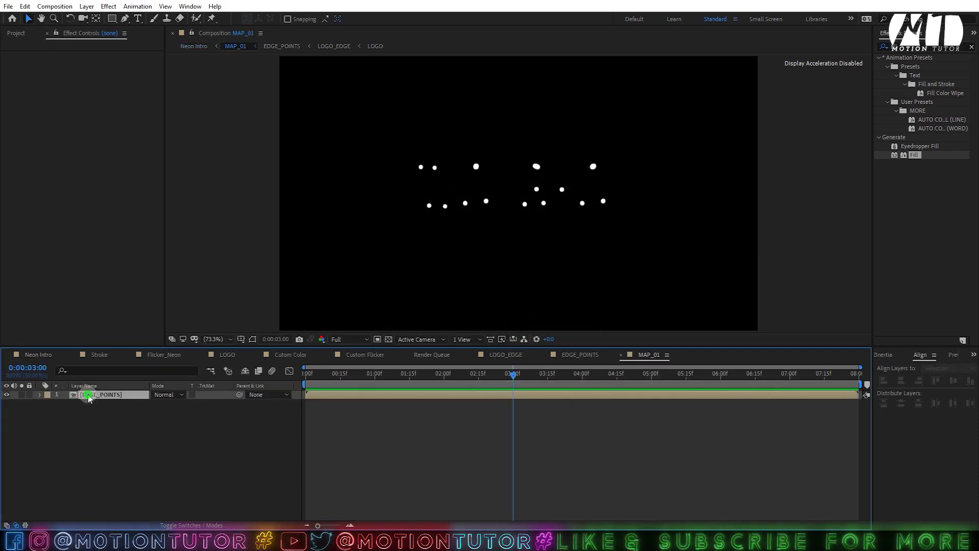
pyautogui.write('fast')
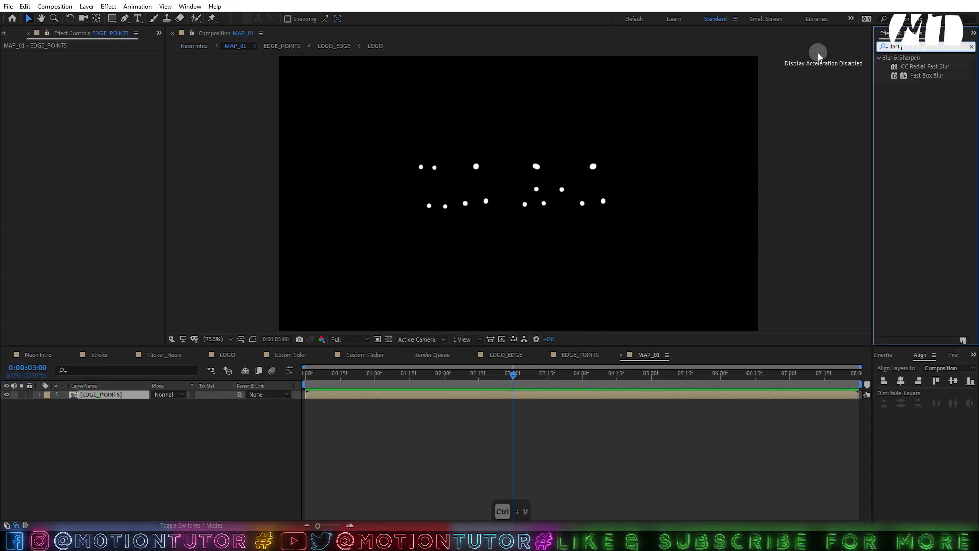
pyautogui.moveTo(911, 78); pyautogui.dragTo(500, 170)
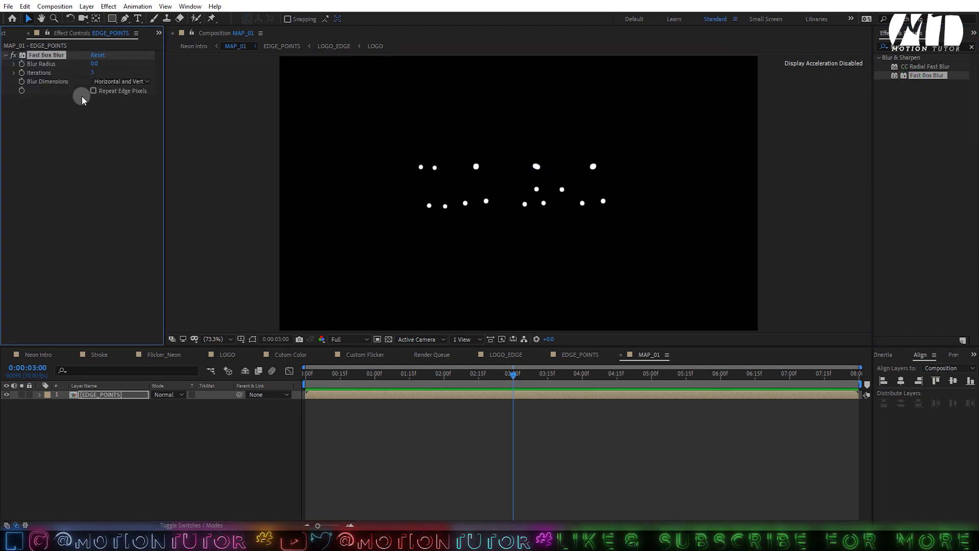
# Step: Set the Fast Box Blur dimensions to Vertical and the Blur Radius to 50
pyautogui.click(107, 82)
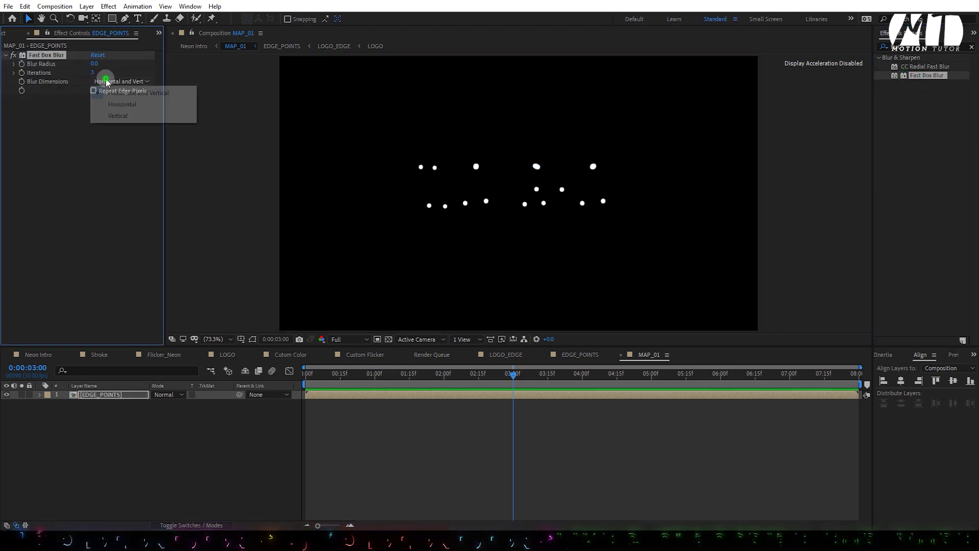
pyautogui.click(120, 115)
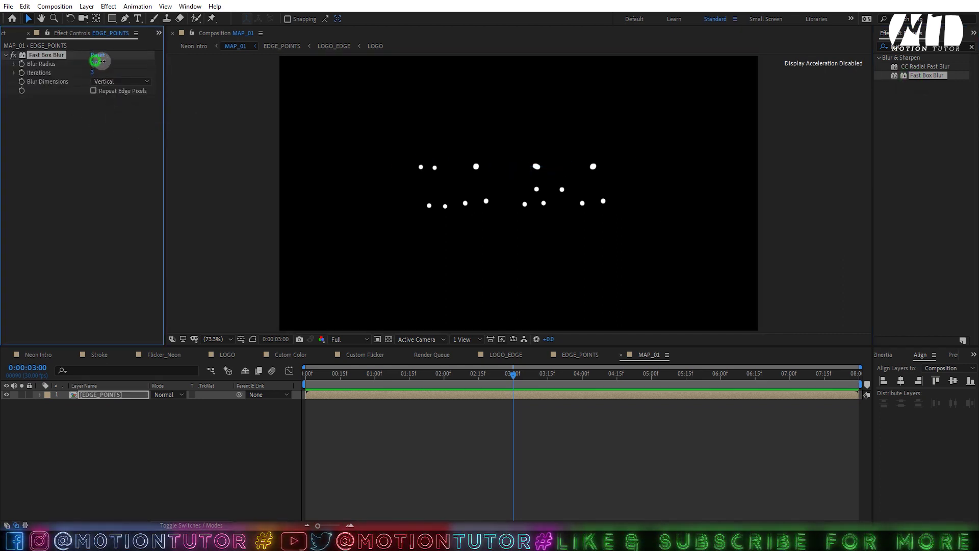
pyautogui.moveTo(101, 62); pyautogui.dragTo(115, 62)
pyautogui.click(95, 64)
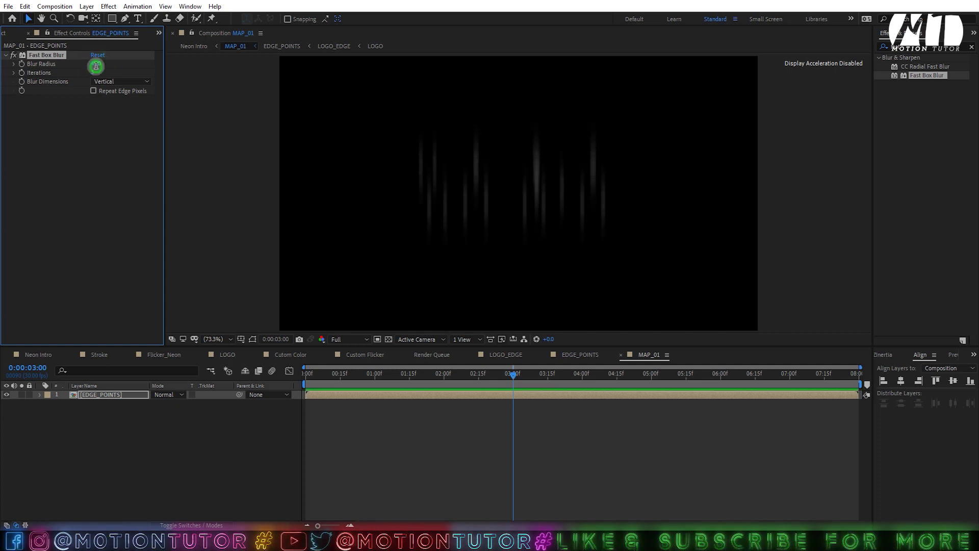
pyautogui.write('50.0')
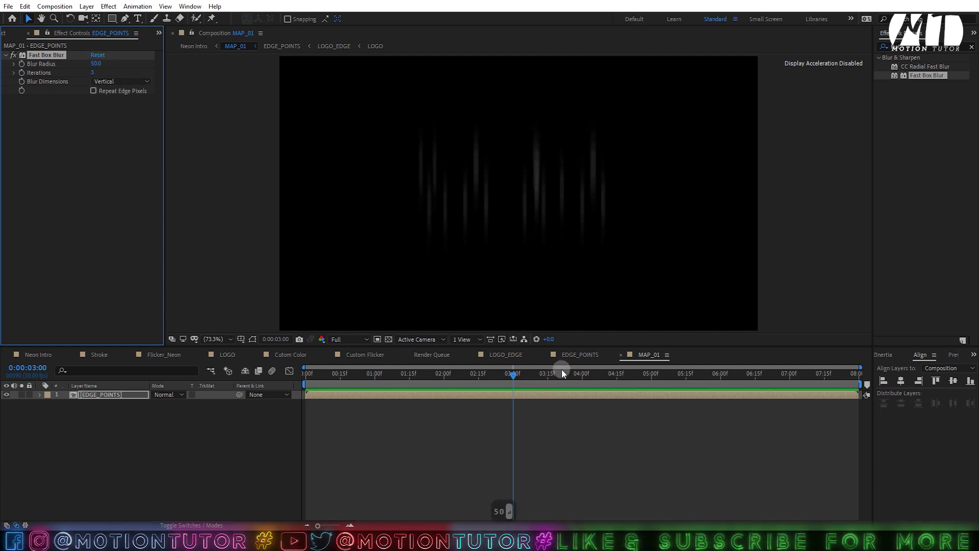
# Step: In the EDGE_POINTS composition, set the LOGO_EDGE layer's Vegas segment Rotation to 45° and Length to 0.040
pyautogui.click(571, 354)
pyautogui.click(436, 390)
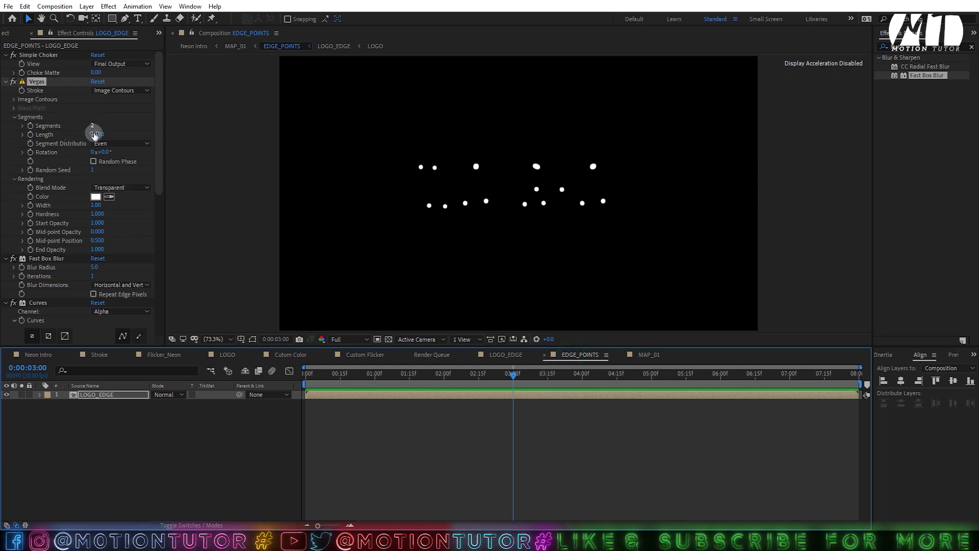
pyautogui.moveTo(95, 136); pyautogui.dragTo(97, 136)
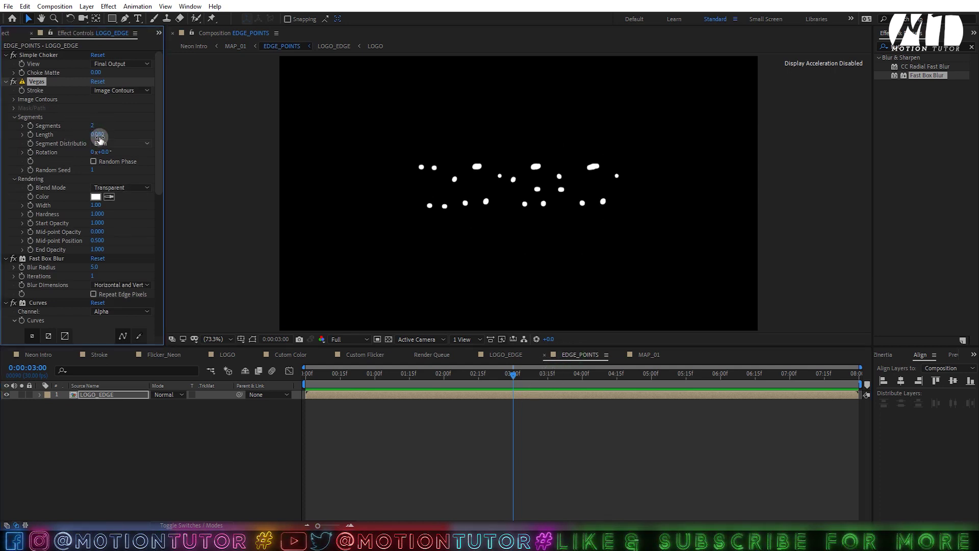
pyautogui.click(99, 135)
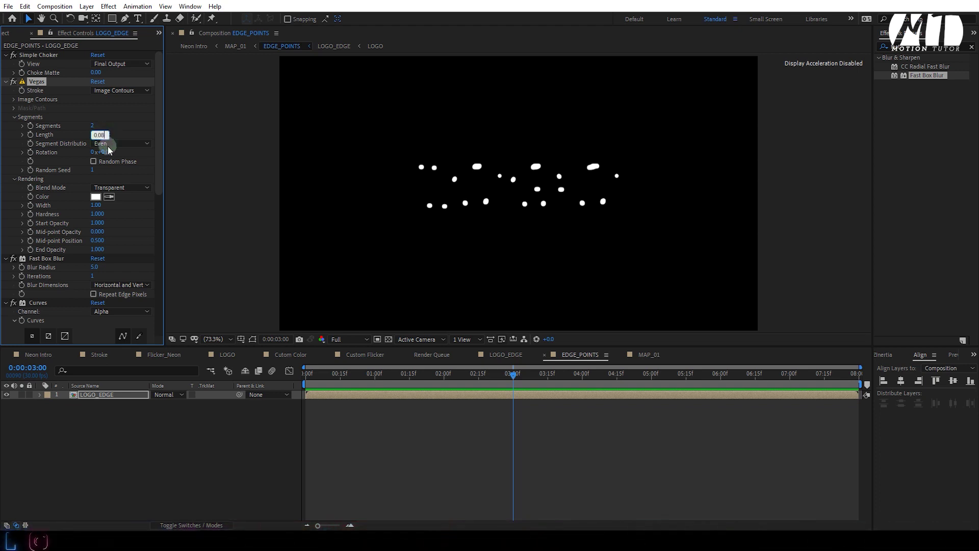
pyautogui.write('50')
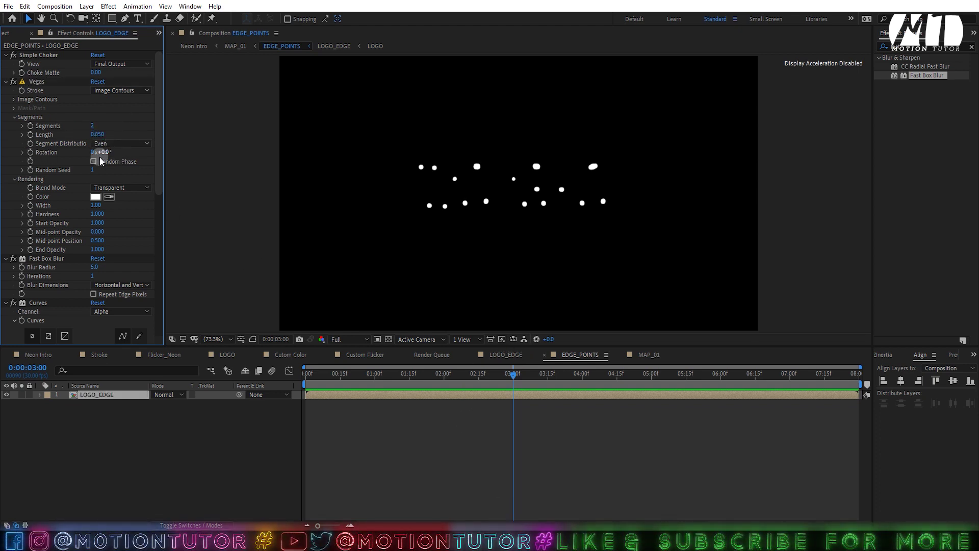
pyautogui.moveTo(102, 153); pyautogui.dragTo(125, 154)
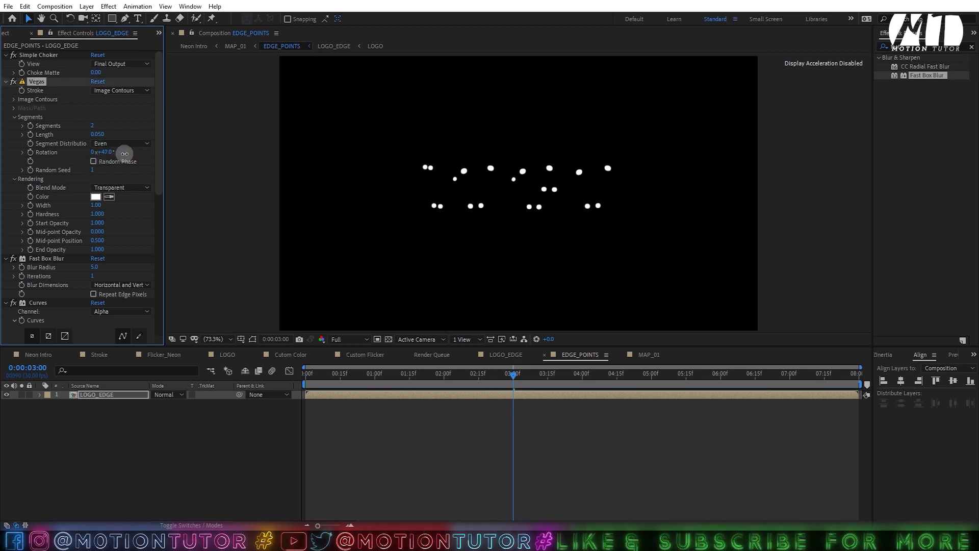
pyautogui.click(103, 134)
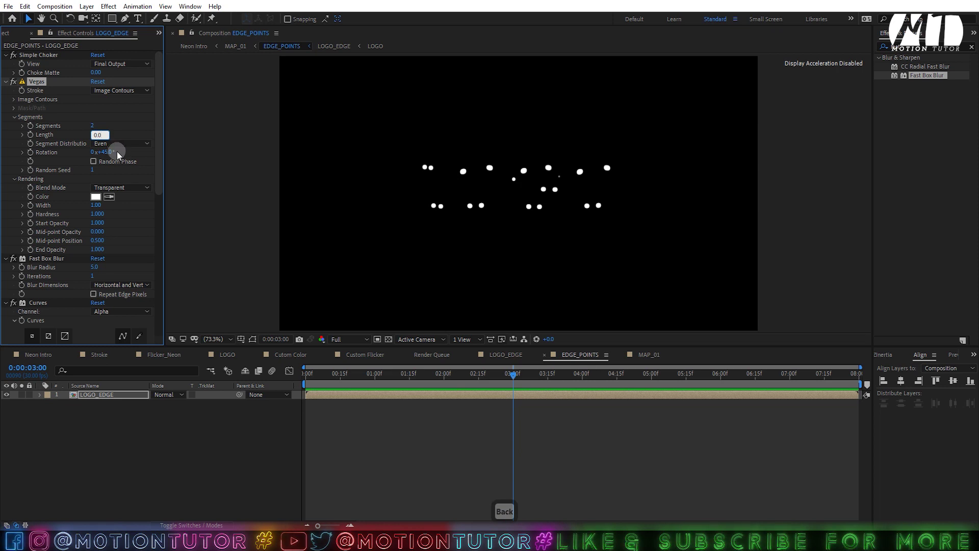
pyautogui.write('4')
pyautogui.click(125, 131)
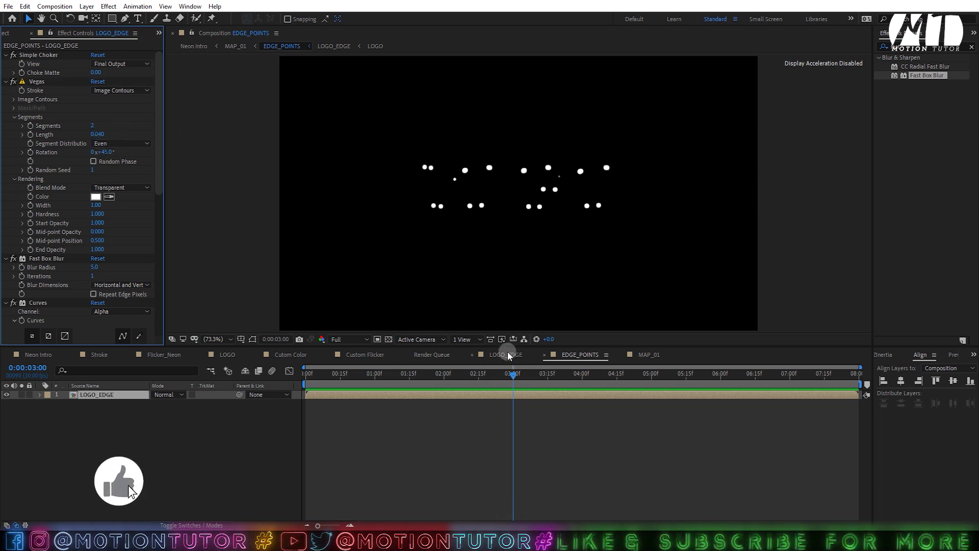
# Step: Return to the MAP_01 composition and apply the Curves effect to its EDGE_POINTS layer
pyautogui.click(648, 355)
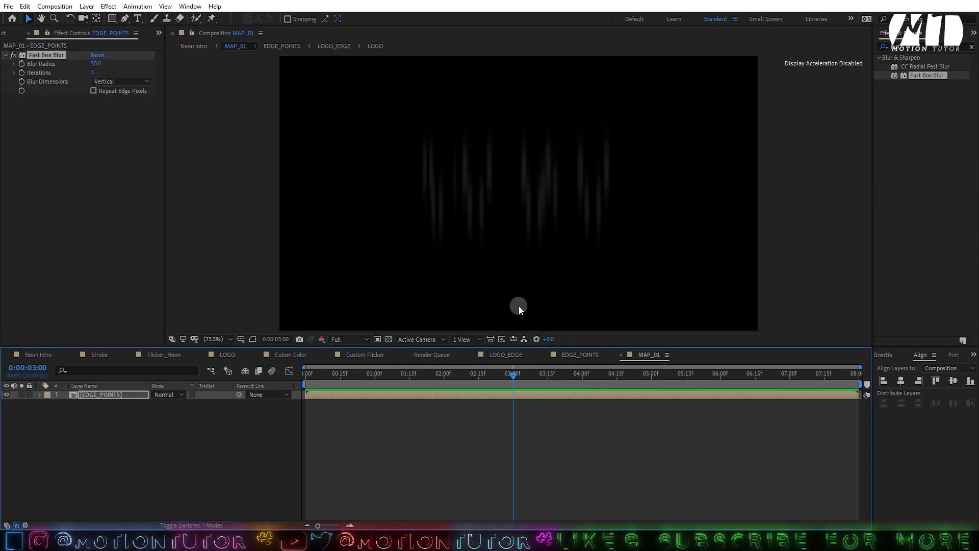
pyautogui.click(105, 386)
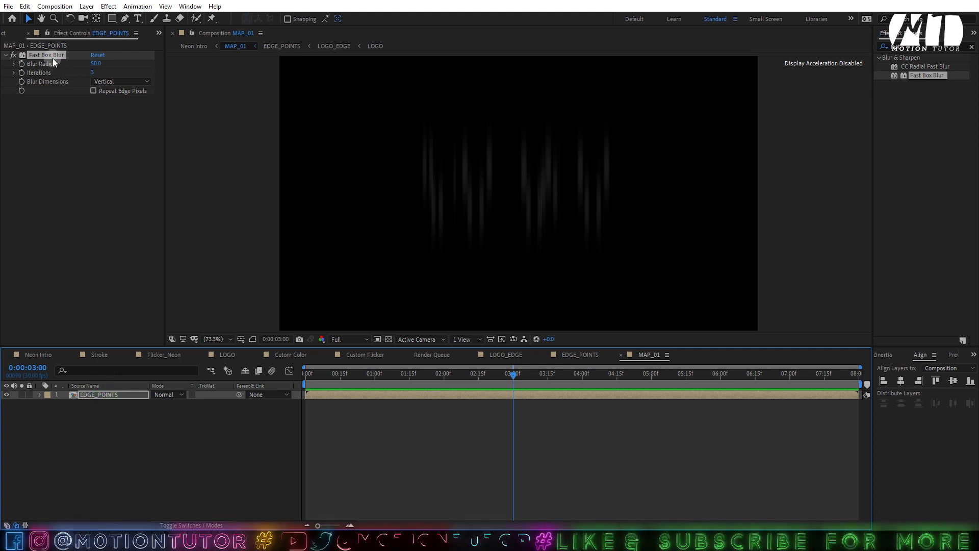
pyautogui.click(85, 74)
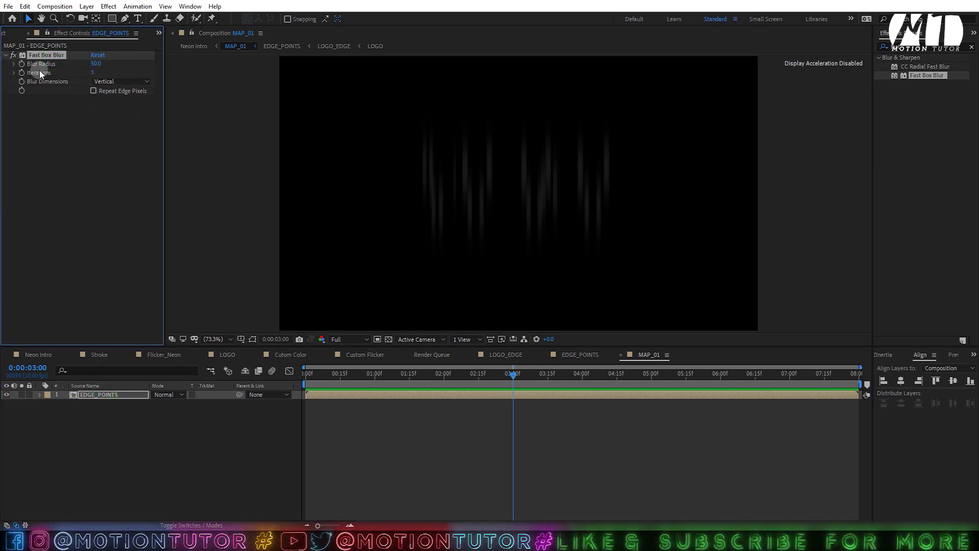
pyautogui.hotkey('ctrl', 'space')
pyautogui.press('Escape')
pyautogui.click(913, 46)
pyautogui.write('cur')
pyautogui.moveTo(915, 172); pyautogui.dragTo(38, 145)
# Step: Switch Curves to the Alpha channel and bend the curve steeply upward near its dark end to strengthen the streaks
pyautogui.click(112, 108)
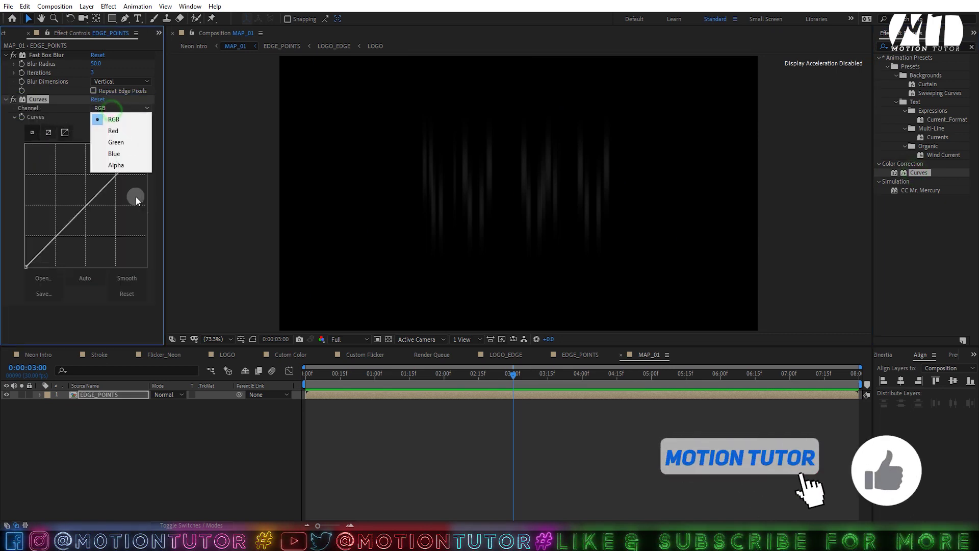
pyautogui.click(116, 164)
pyautogui.moveTo(94, 198)
pyautogui.mouseDown()
pyautogui.moveTo(29, 157)
pyautogui.moveTo(39, 157)
pyautogui.mouseUp()
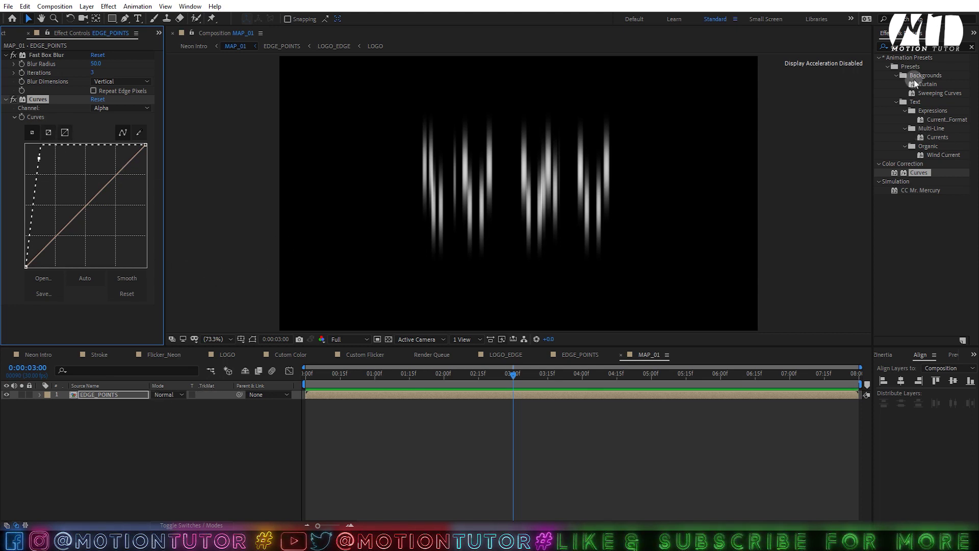
# Step: Find the Linear Wipe effect and apply it to the EDGE_POINTS layer below Curves
pyautogui.click(915, 48)
pyautogui.write('line')
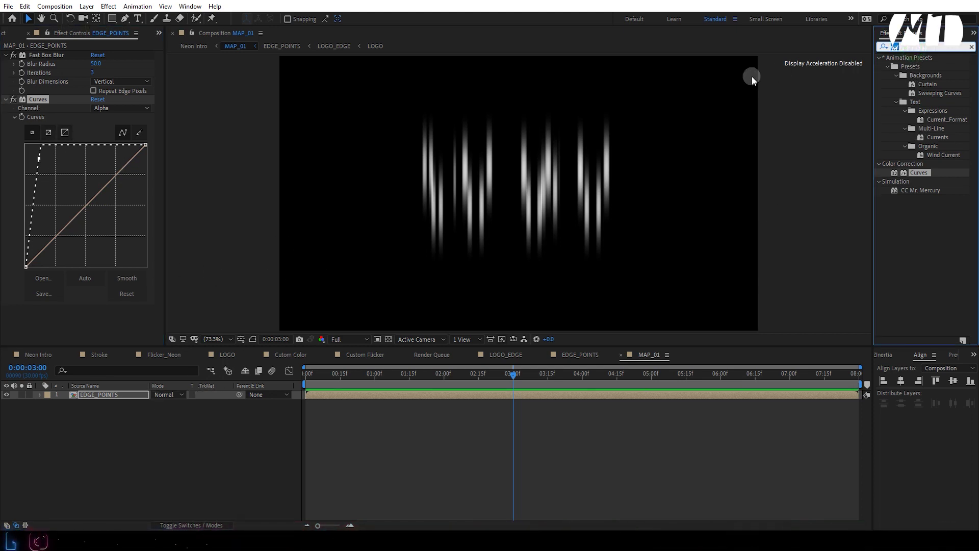
pyautogui.press('Return')
pyautogui.moveTo(913, 135); pyautogui.dragTo(51, 313)
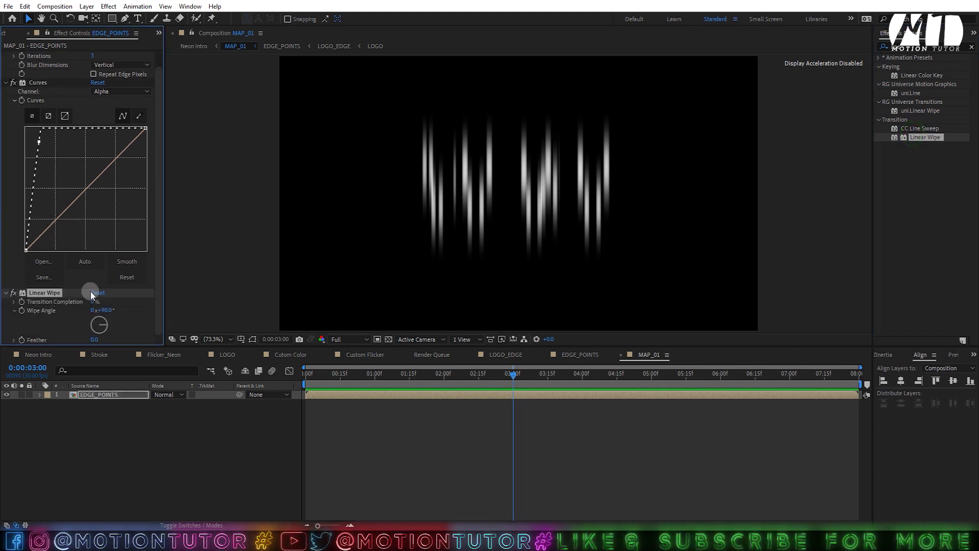
# Step: Set the Linear Wipe angle to 180°, Transition Completion to 35% and Feather to 25, and save the project
pyautogui.click(109, 309)
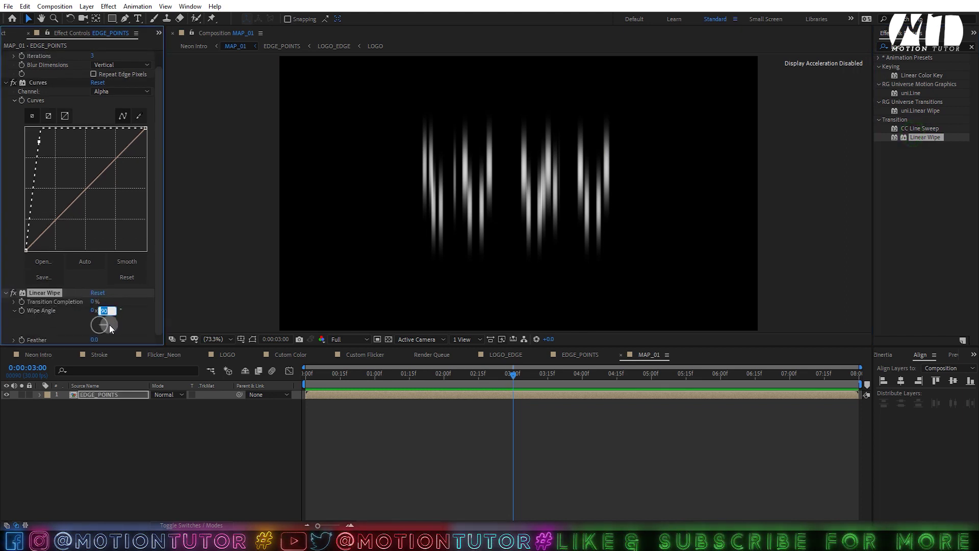
pyautogui.write('180.0')
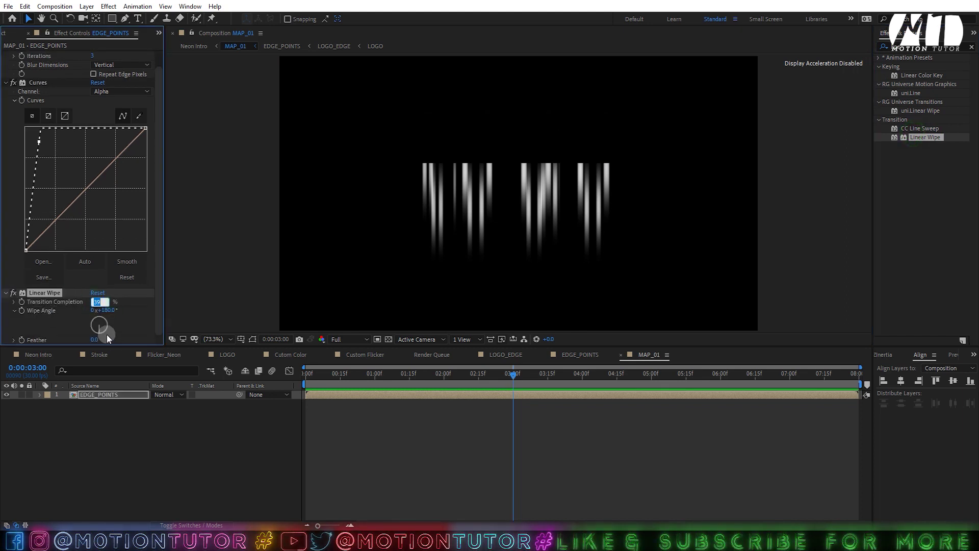
pyautogui.write('35')
pyautogui.press('Return')
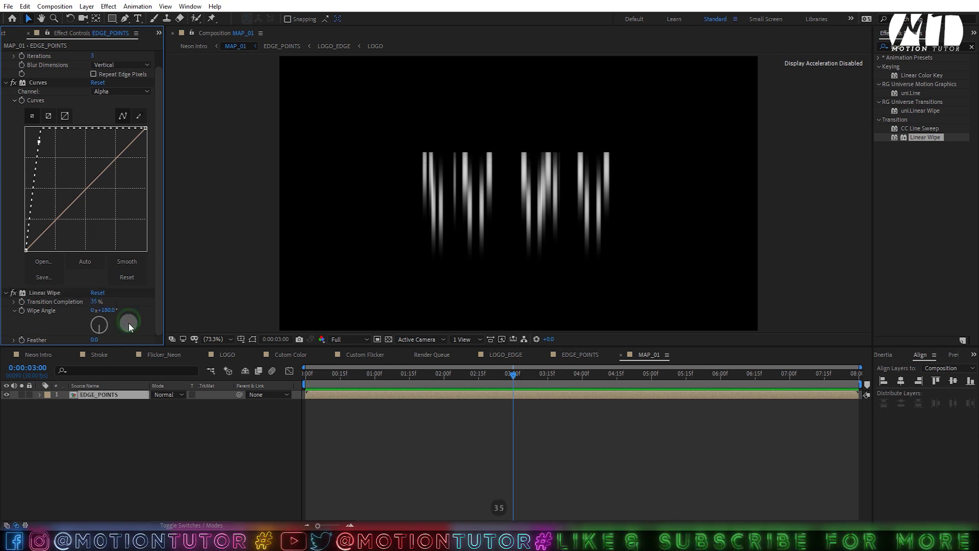
pyautogui.click(95, 340)
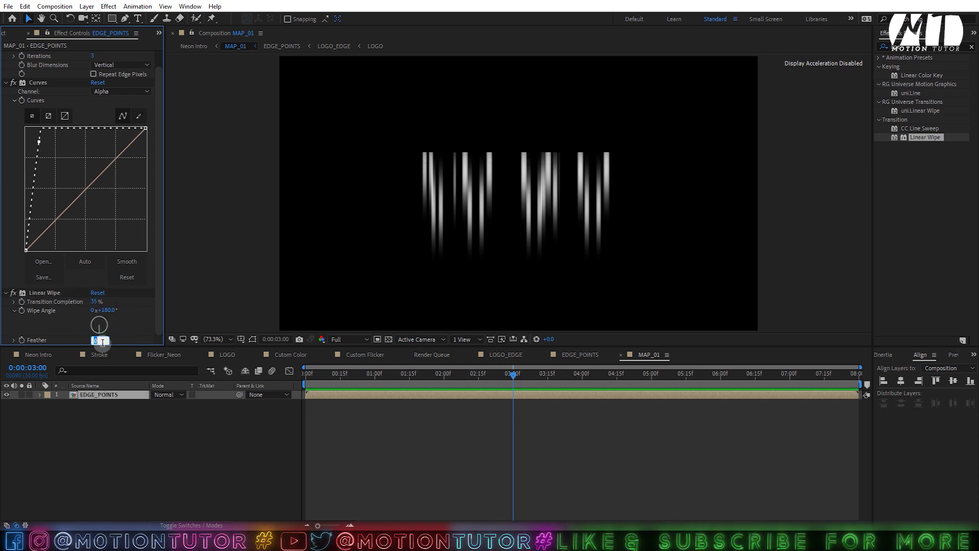
pyautogui.click(126, 334)
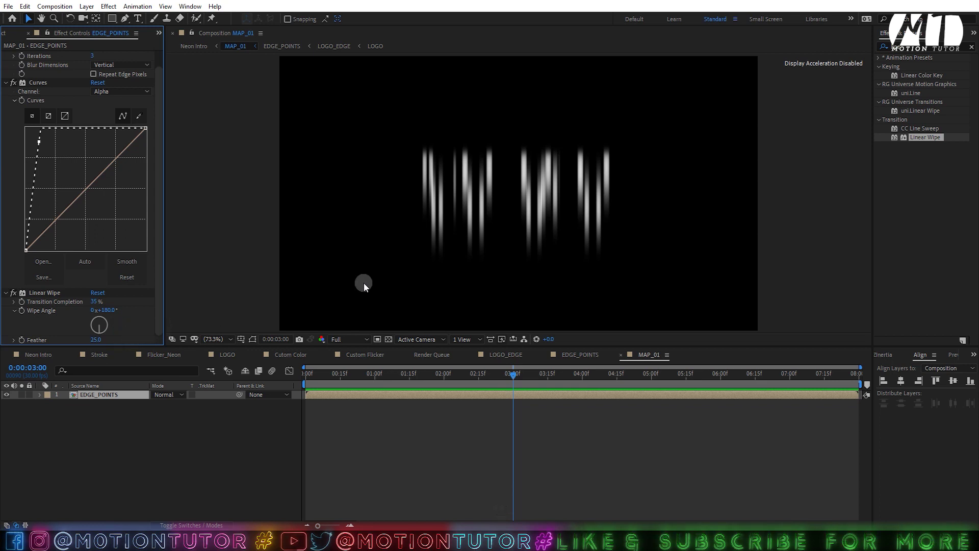
pyautogui.hotkey('ctrl', 's')
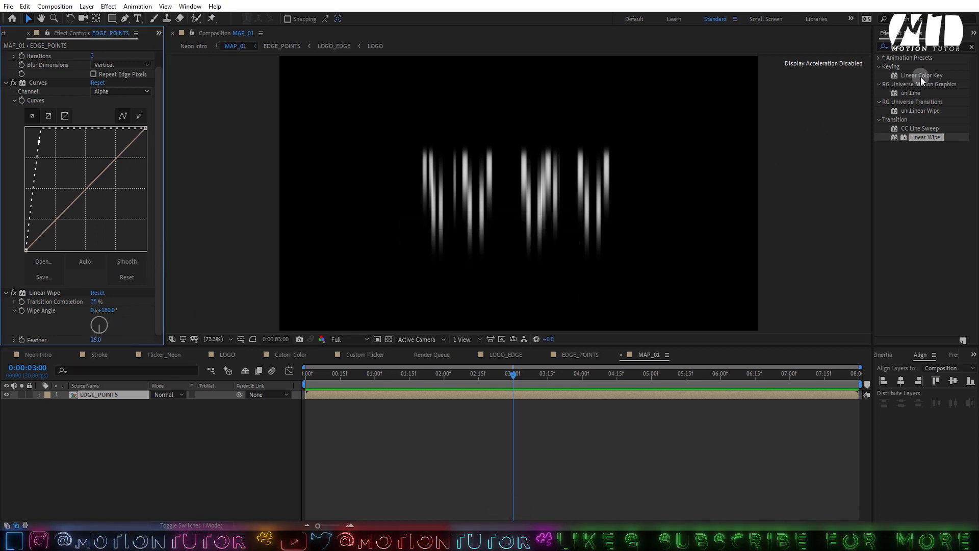
# Step: Find the Turbulent Displace effect and apply it to the EDGE_POINTS layer
pyautogui.click(920, 46)
pyautogui.write('tur')
pyautogui.moveTo(923, 154)
pyautogui.mouseDown()
pyautogui.moveTo(212, 307)
pyautogui.moveTo(464, 352)
pyautogui.moveTo(415, 396)
pyautogui.mouseUp()
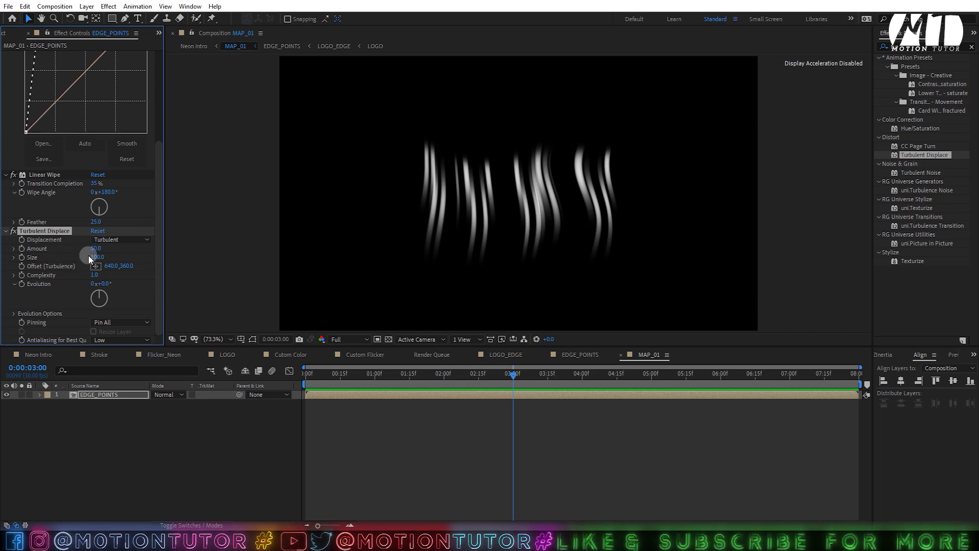
# Step: Set the Turbulent Displace Size to 10 and Amount to 50
pyautogui.click(96, 256)
pyautogui.write('15')
pyautogui.click(143, 254)
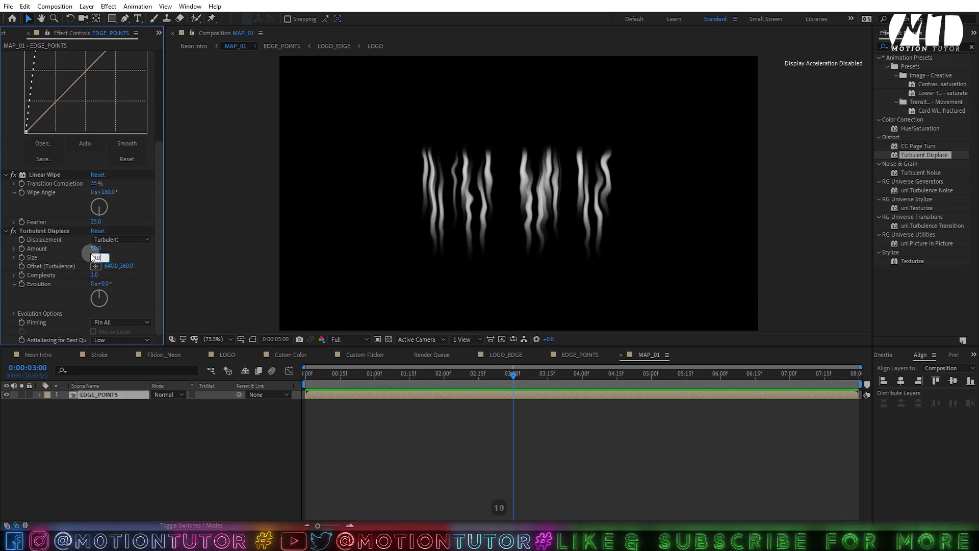
pyautogui.press('Return')
pyautogui.moveTo(95, 248)
pyautogui.mouseDown()
pyautogui.moveTo(153, 249)
pyautogui.moveTo(94, 253)
pyautogui.mouseUp()
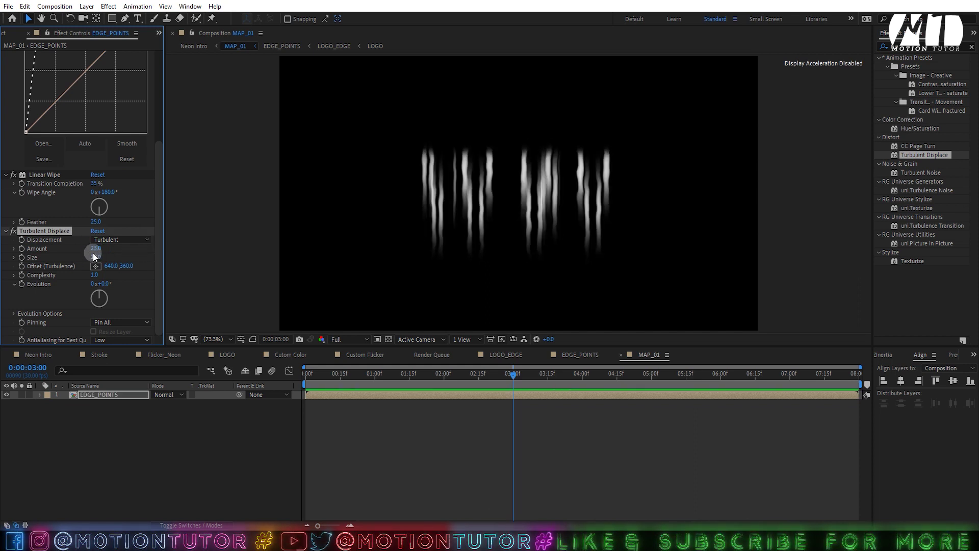
pyautogui.press('Return')
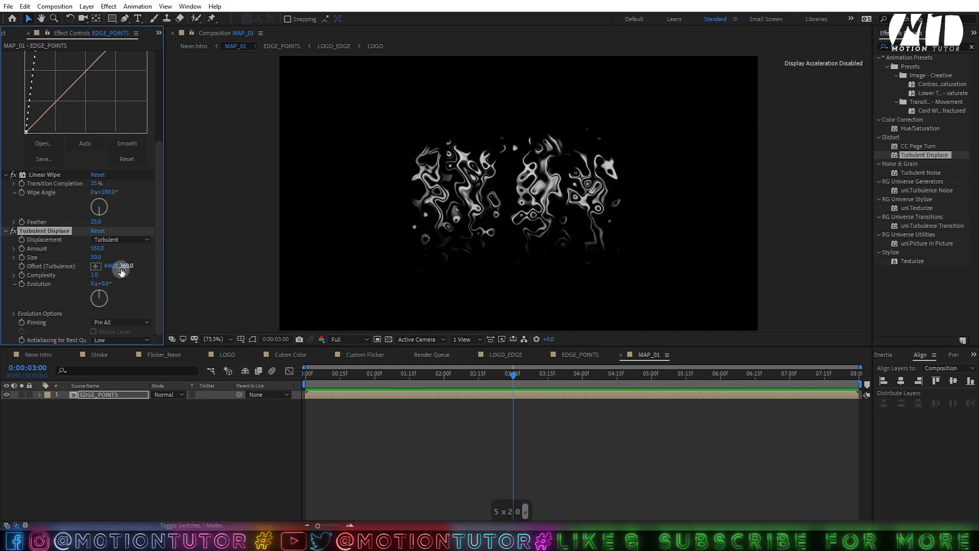
pyautogui.click(99, 249)
pyautogui.write('50')
pyautogui.press('Return')
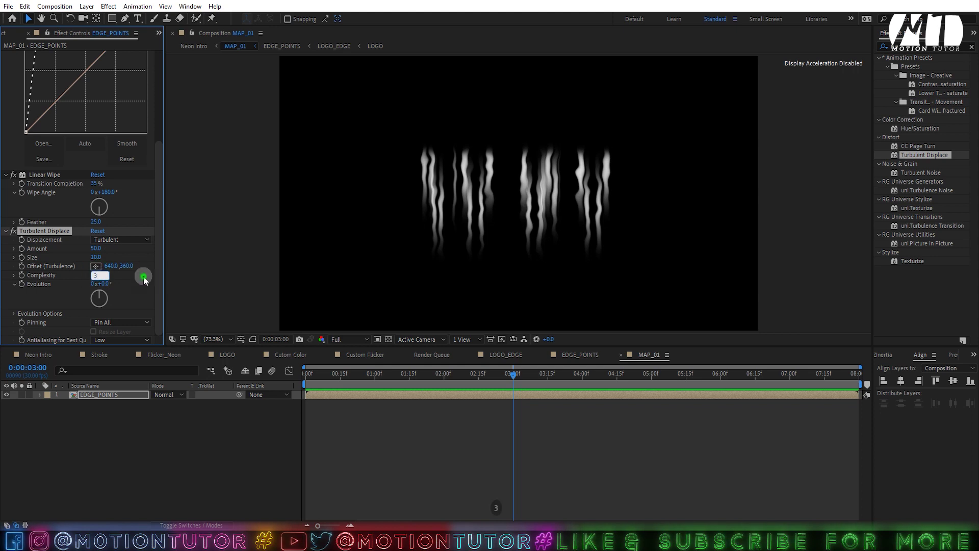
# Step: Set the Turbulent Displace Complexity to 2
pyautogui.click(143, 277)
pyautogui.click(96, 276)
pyautogui.write('2')
pyautogui.click(133, 275)
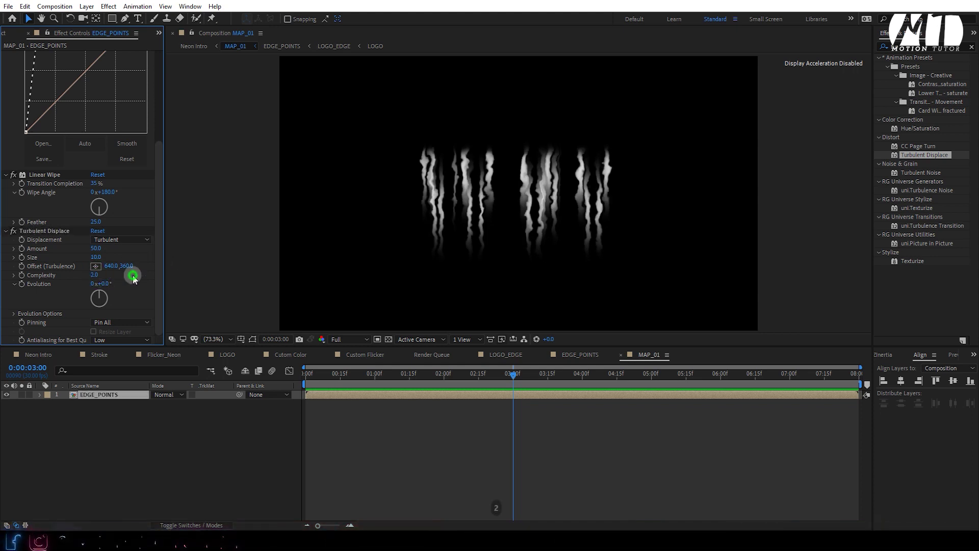
pyautogui.press('.')
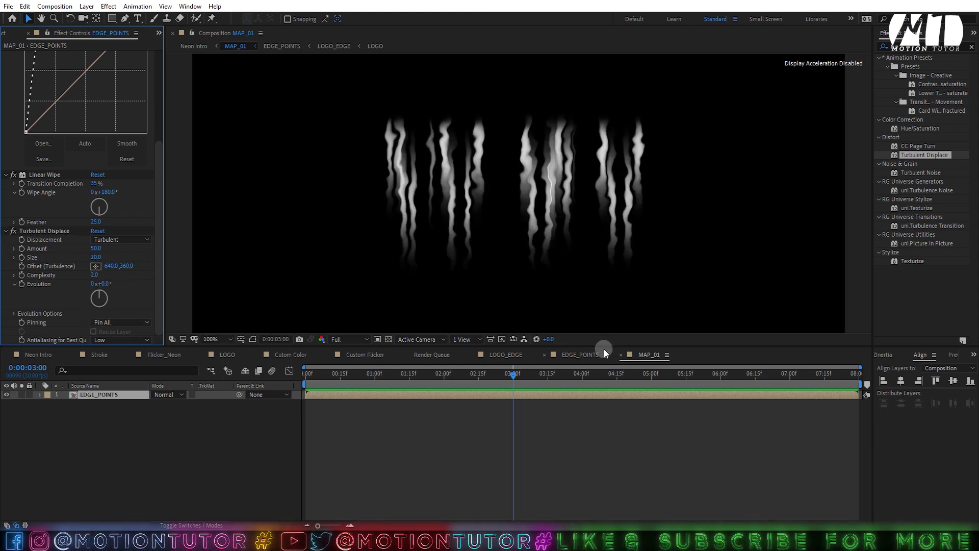
# Step: In the EDGE_POINTS composition, set the Choke Matte of Simple Choker 2 on LOGO_EDGE to 9
pyautogui.click(580, 354)
pyautogui.scroll(-7, 250, 297)
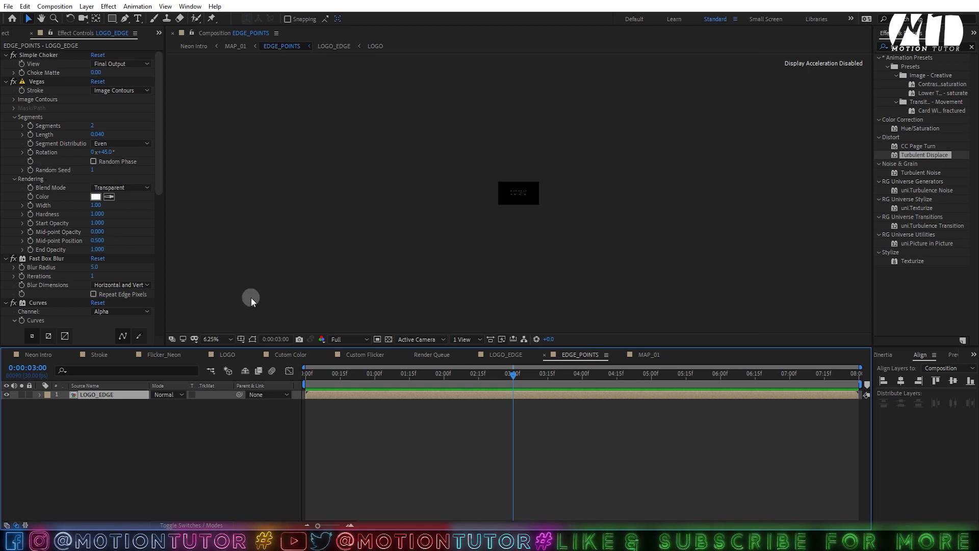
pyautogui.scroll(6, 423, 243)
pyautogui.scroll(-8, 43, 281)
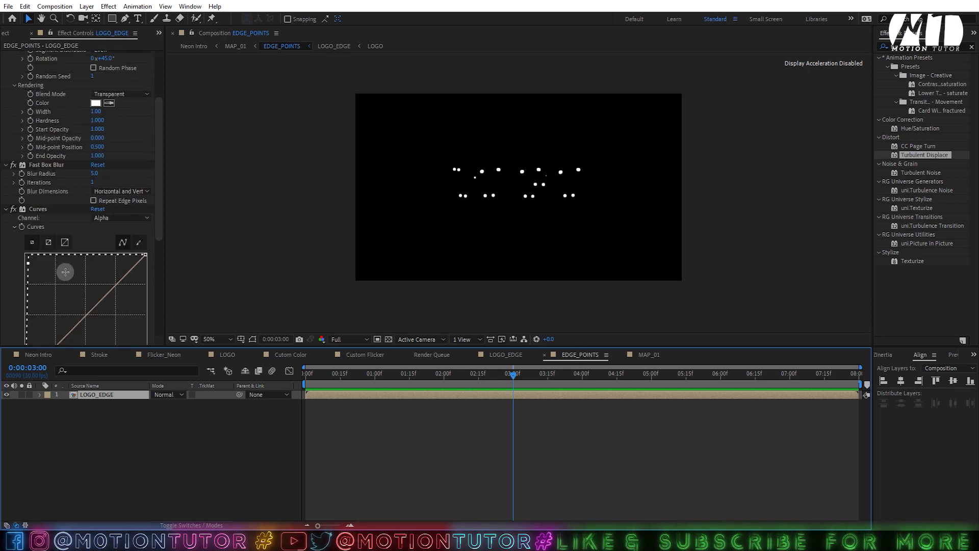
pyautogui.moveTo(97, 242); pyautogui.dragTo(114, 243)
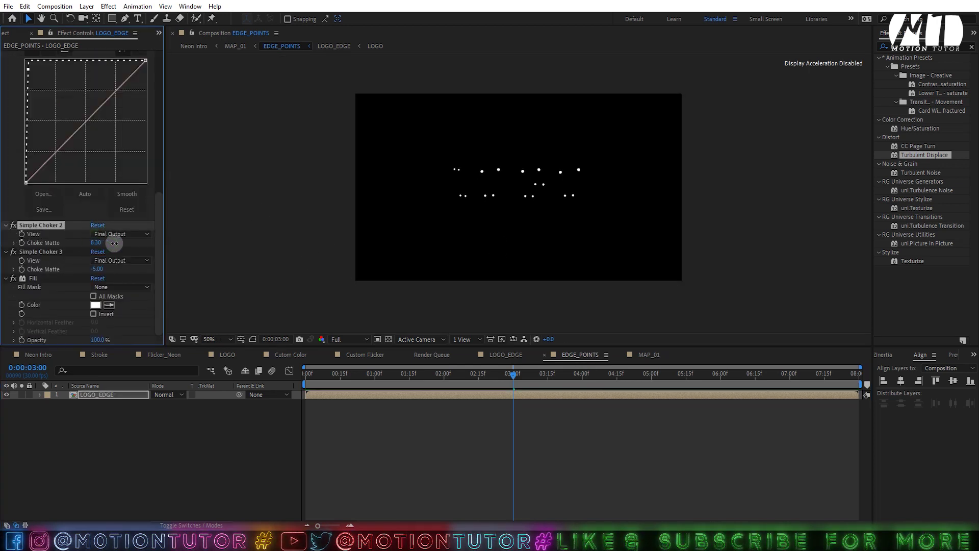
pyautogui.click(96, 243)
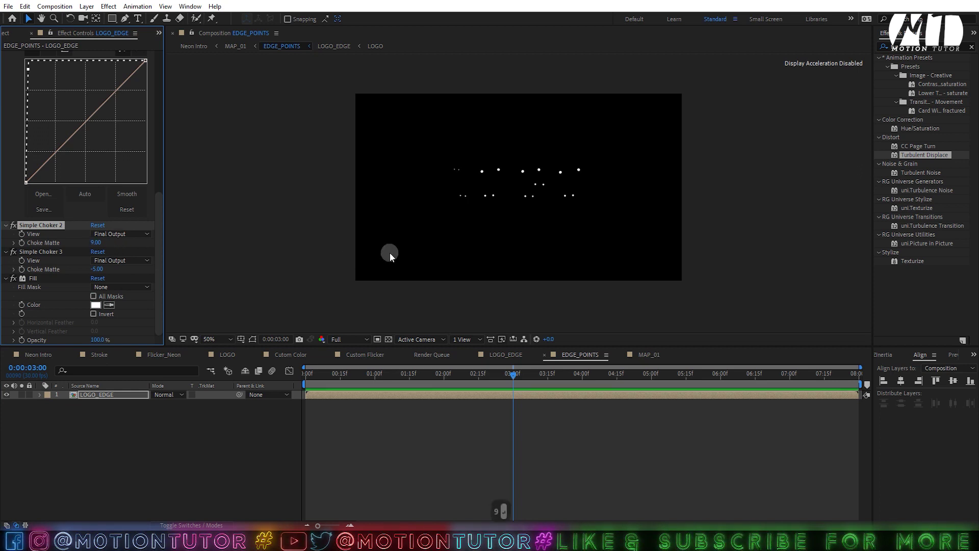
pyautogui.scroll(1, 389, 255)
# Step: In MAP_01, apply Roughen Edges to the EDGE_POINTS layer and set its Border to 2
pyautogui.click(652, 356)
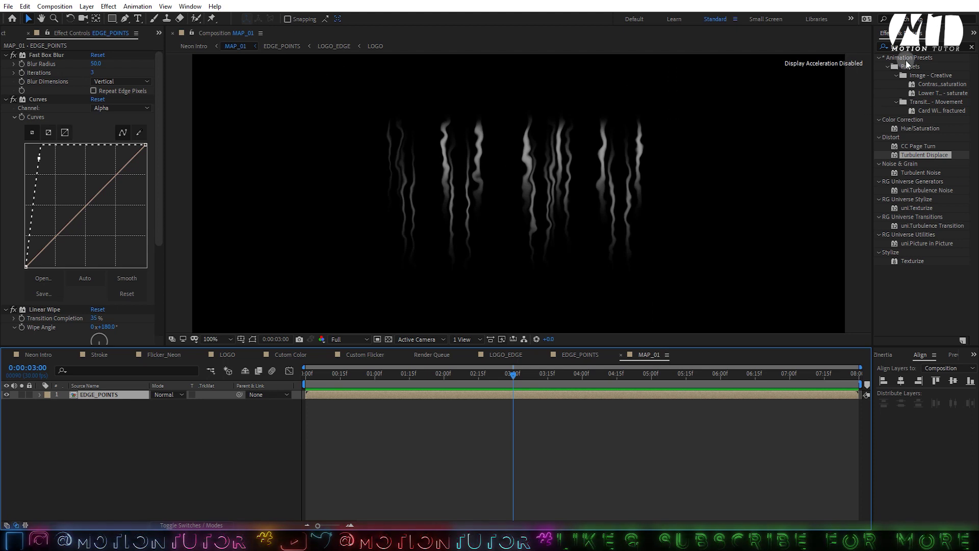
pyautogui.click(906, 48)
pyautogui.write('rou')
pyautogui.moveTo(929, 287); pyautogui.dragTo(485, 398)
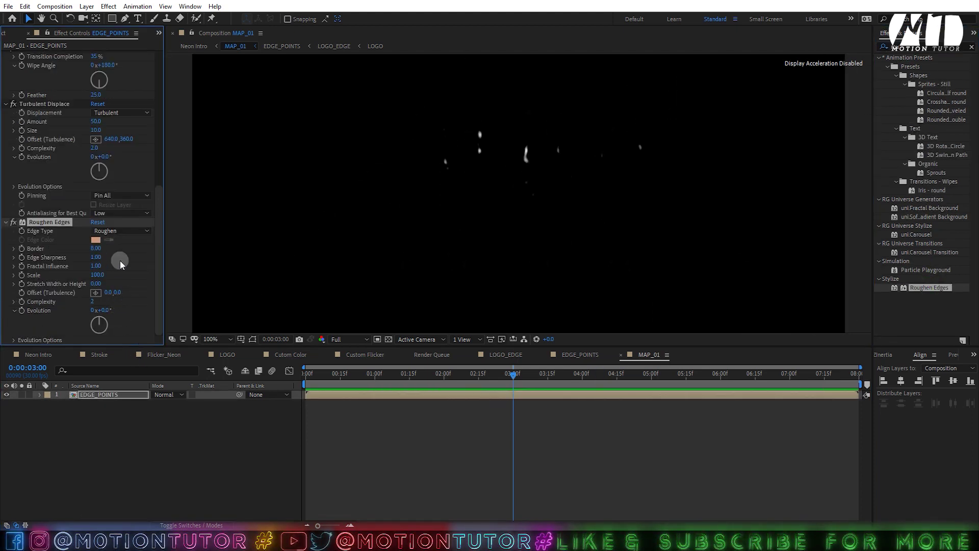
pyautogui.write('2')
pyautogui.click(120, 246)
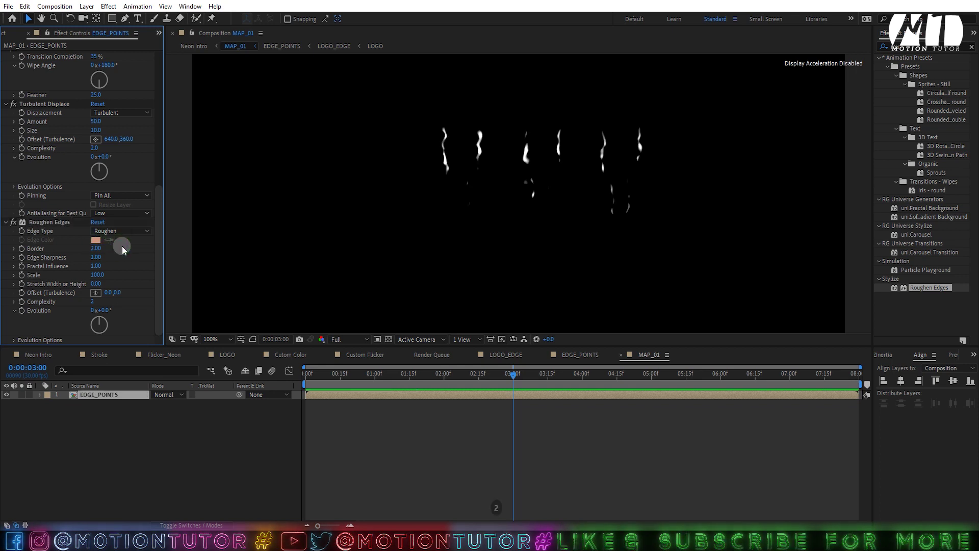
# Step: In the EDGE_POINTS composition, set the Choke Matte of Simple Choker 2 on LOGO_EDGE to 8
pyautogui.click(580, 354)
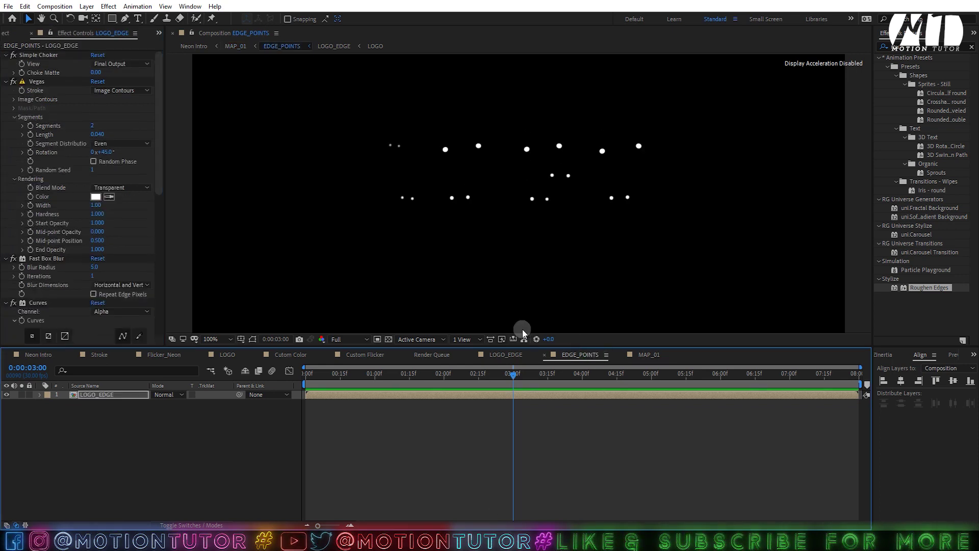
pyautogui.scroll(-10, 88, 195)
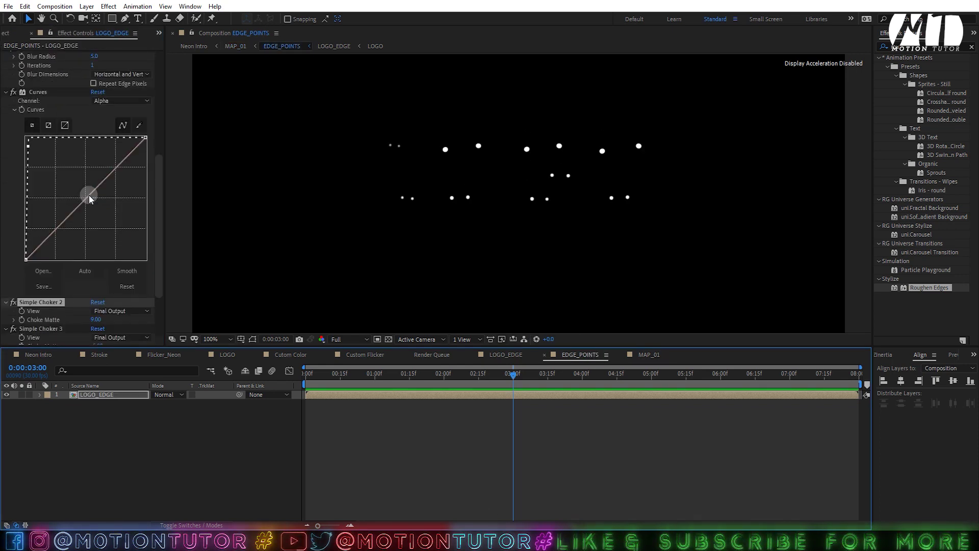
pyautogui.click(92, 243)
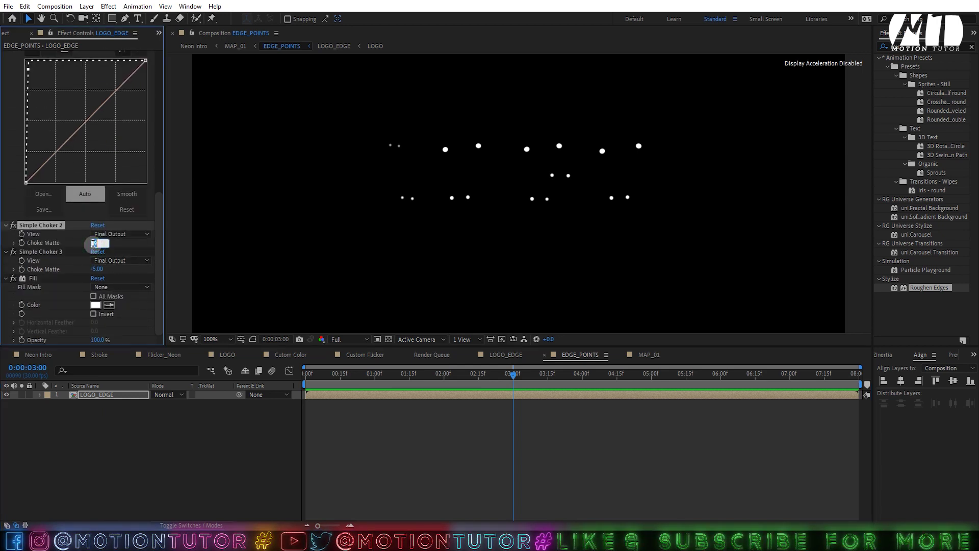
pyautogui.click(93, 245)
pyautogui.write('8')
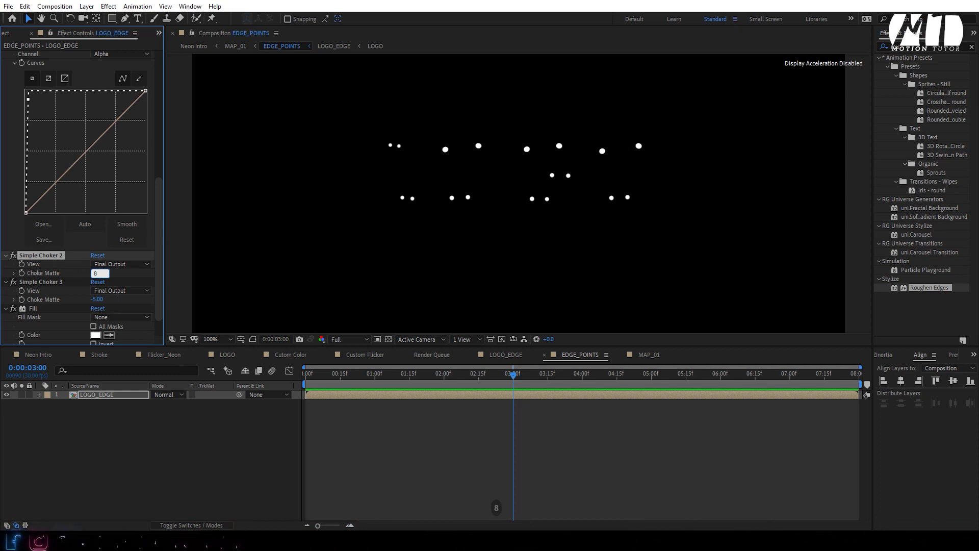
# Step: In MAP_01, set the Edge Sharpness of Roughen Edges on the EDGE_POINTS layer to 2
pyautogui.click(644, 357)
pyautogui.scroll(-3, 76, 200)
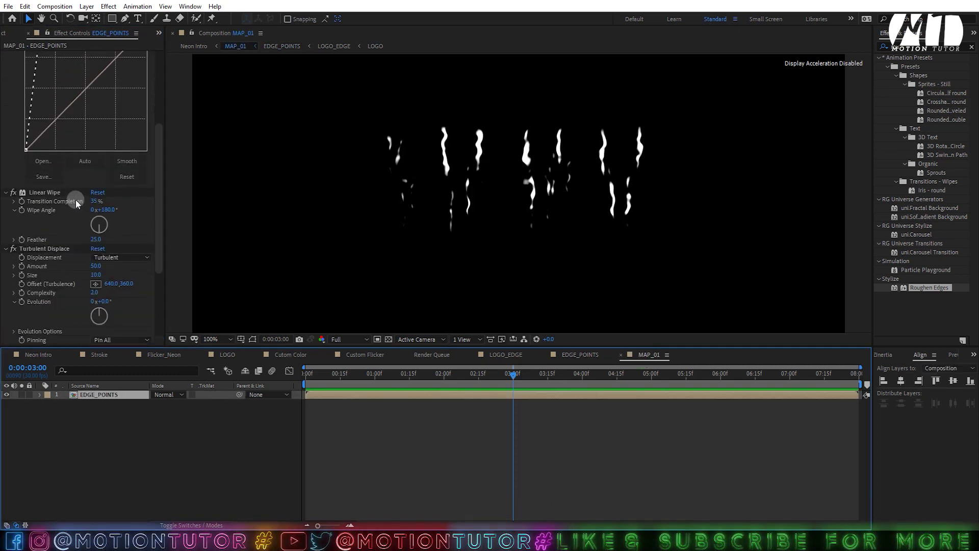
pyautogui.scroll(-5, 75, 200)
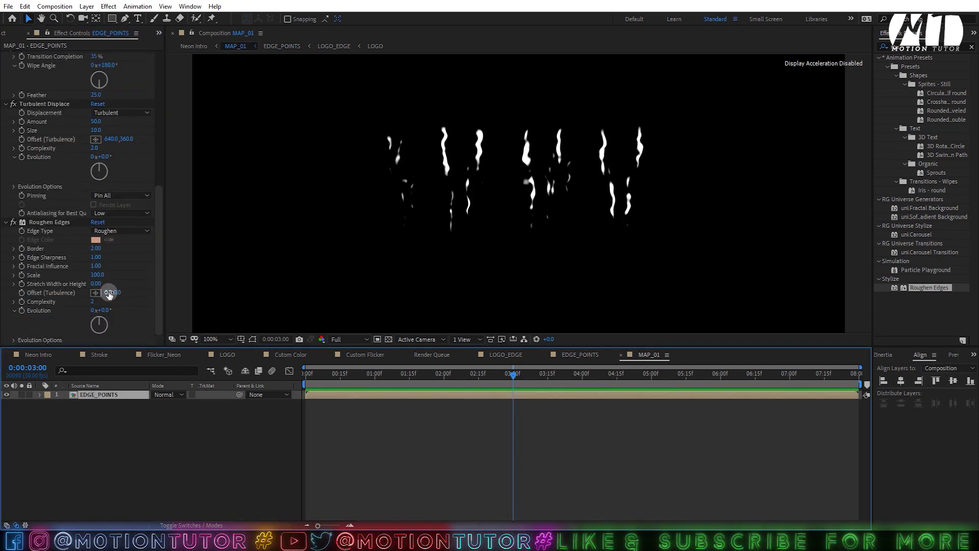
pyautogui.click(92, 301)
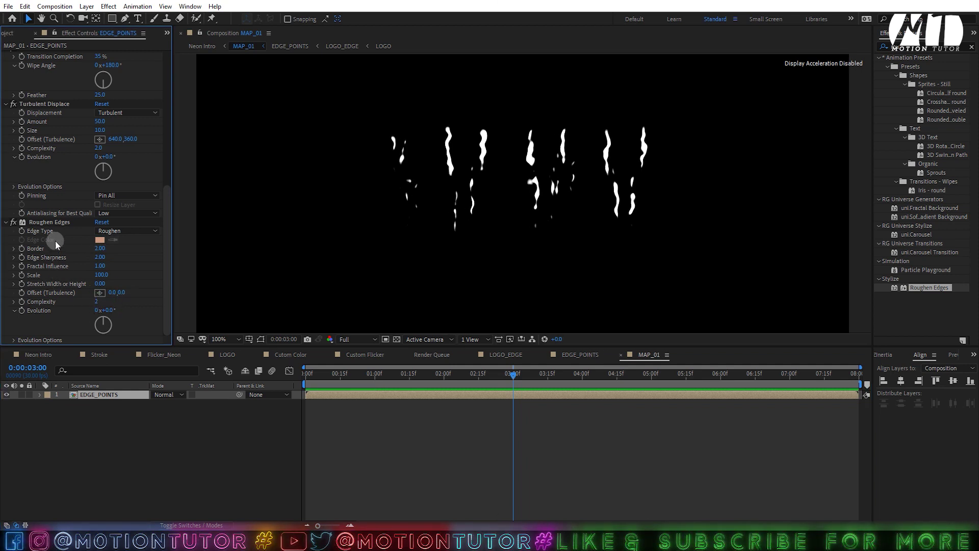
# Step: Apply a Fill effect after Roughen Edges on the EDGE_POINTS layer and set its color to white (FFFFFF)
pyautogui.click(50, 222)
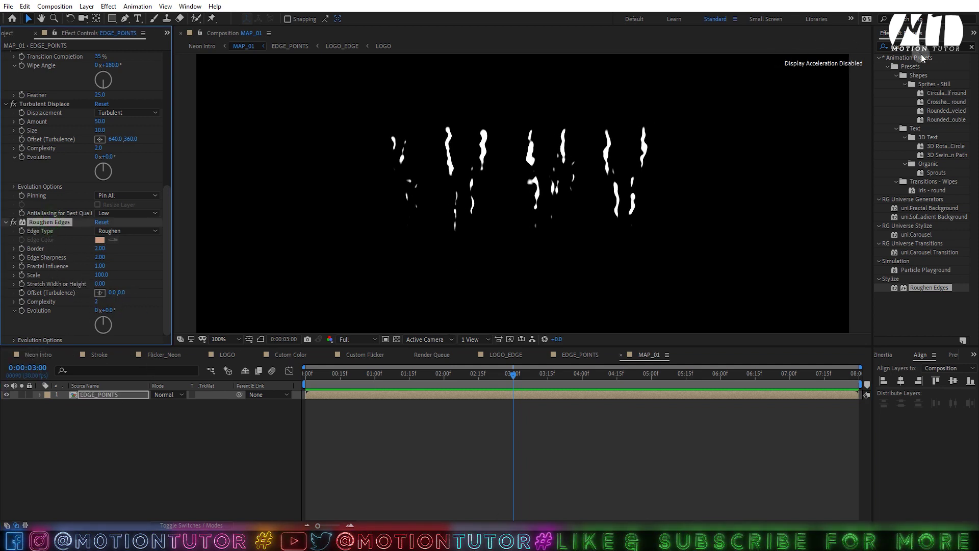
pyautogui.moveTo(914, 47); pyautogui.dragTo(790, 52)
pyautogui.write('fill')
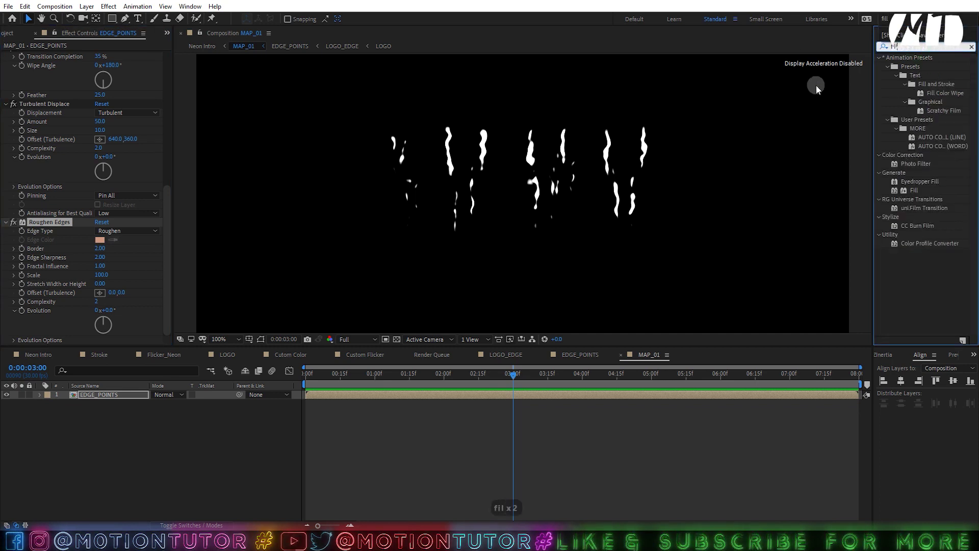
pyautogui.moveTo(911, 155); pyautogui.dragTo(389, 396)
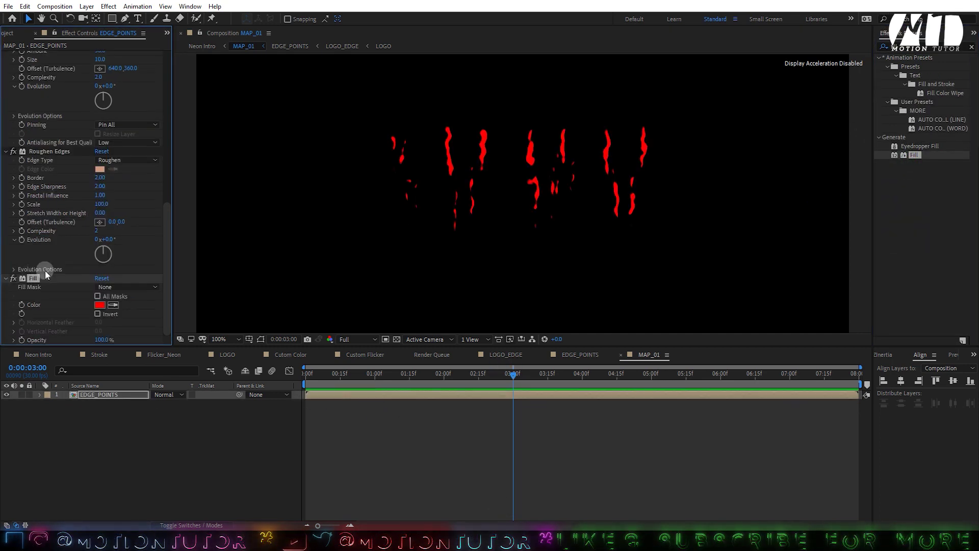
pyautogui.click(100, 305)
pyautogui.write('FFFFFF')
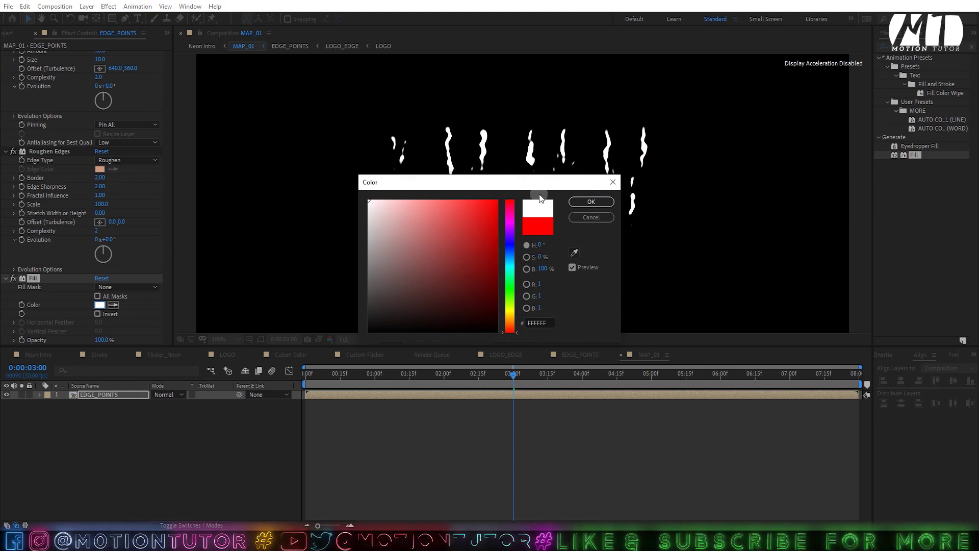
pyautogui.click(590, 201)
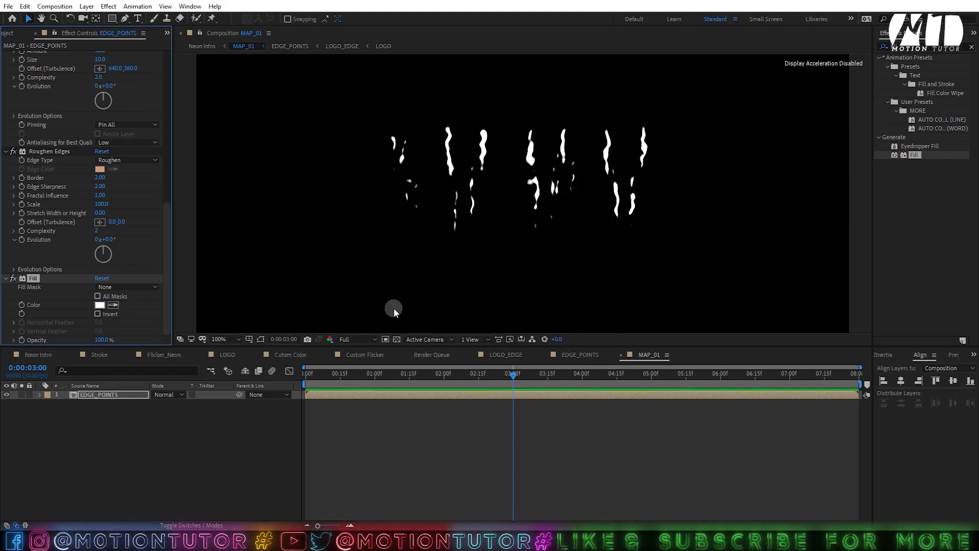
# Step: In EDGE_POINTS, set the number of Segments of the Vegas effect on LOGO_EDGE to 3
pyautogui.click(571, 351)
pyautogui.click(97, 394)
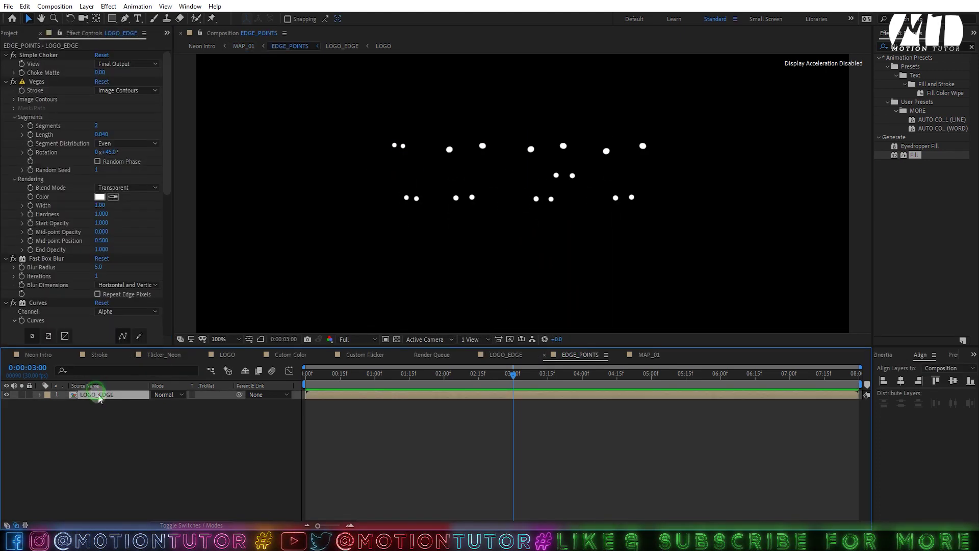
pyautogui.click(96, 125)
pyautogui.write('3')
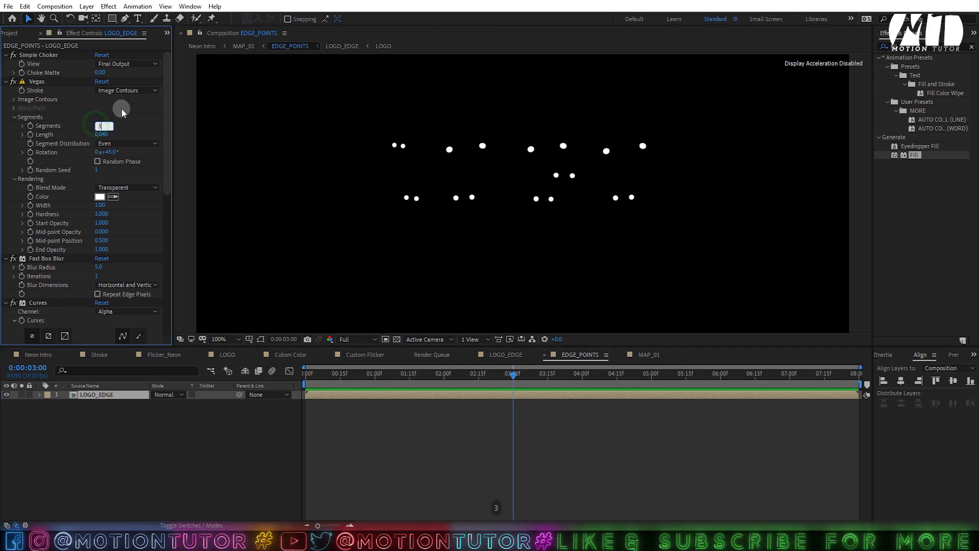
pyautogui.click(121, 108)
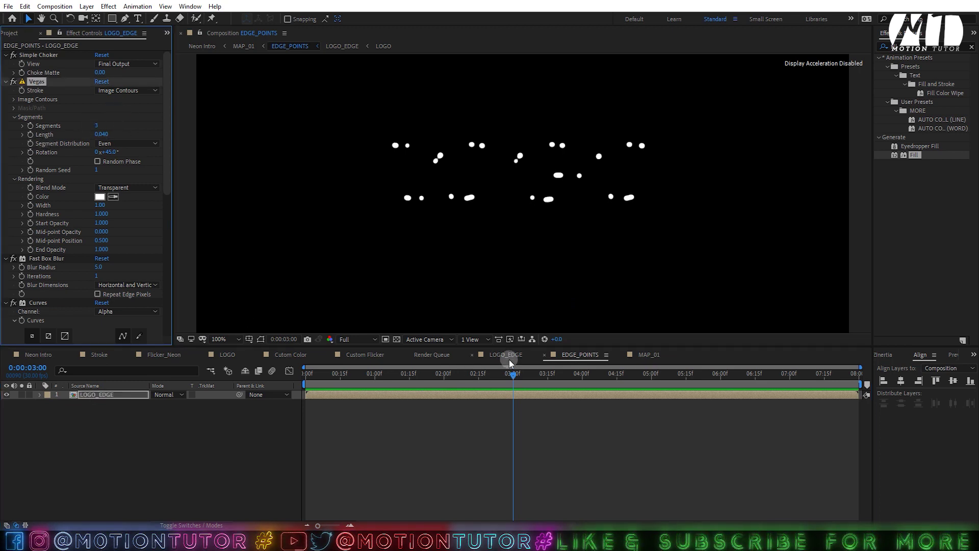
# Step: In MAP_01, set the Border of Roughen Edges on the EDGE_POINTS layer to 3
pyautogui.click(649, 354)
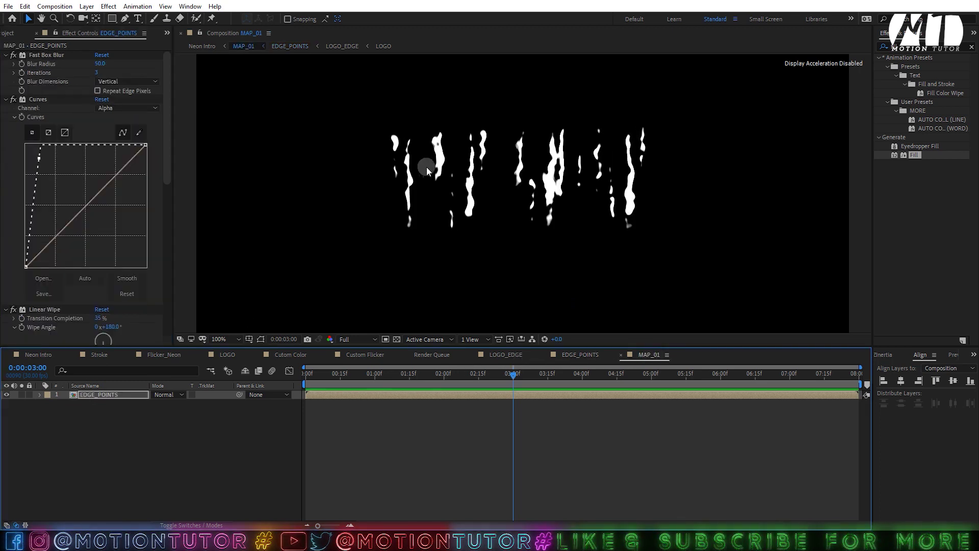
pyautogui.scroll(-8, 95, 193)
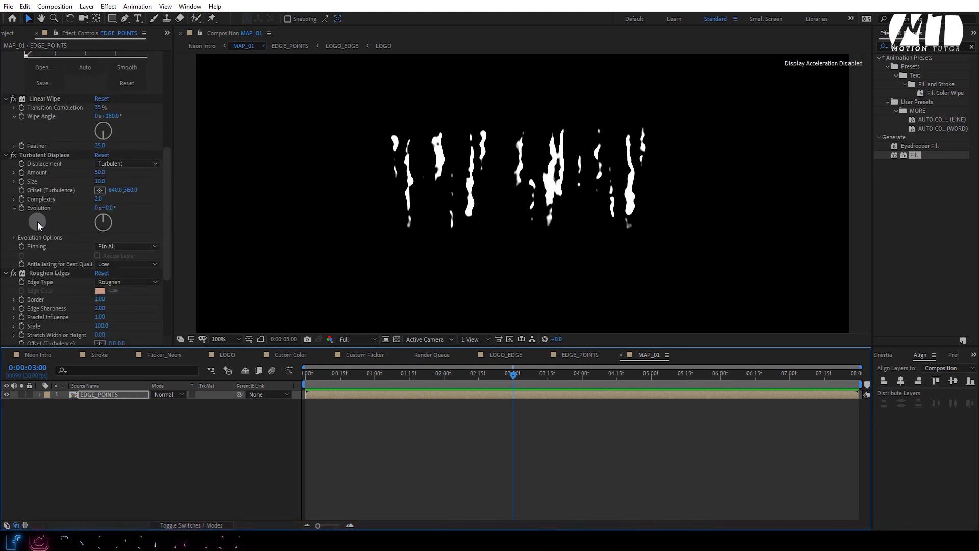
pyautogui.scroll(-3, 46, 222)
pyautogui.click(99, 229)
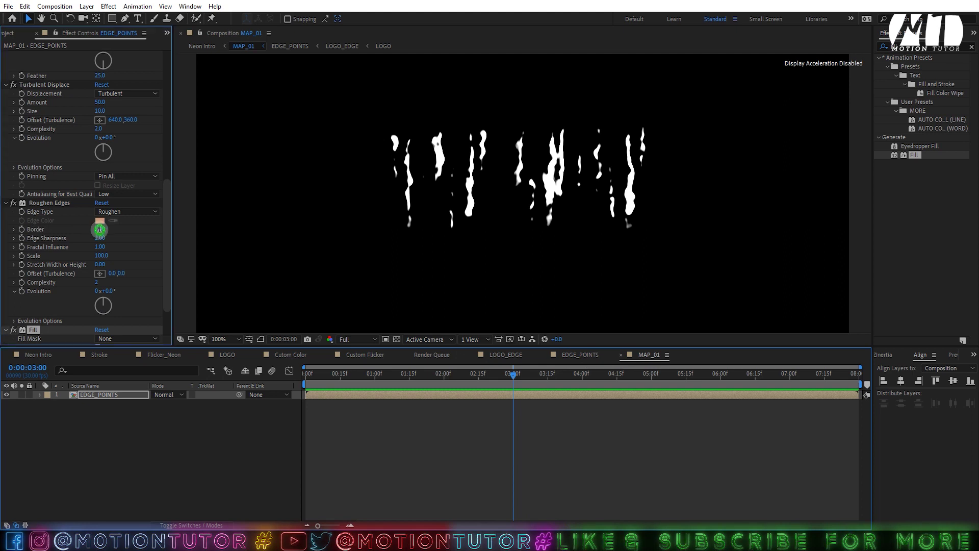
pyautogui.write('3')
pyautogui.click(160, 233)
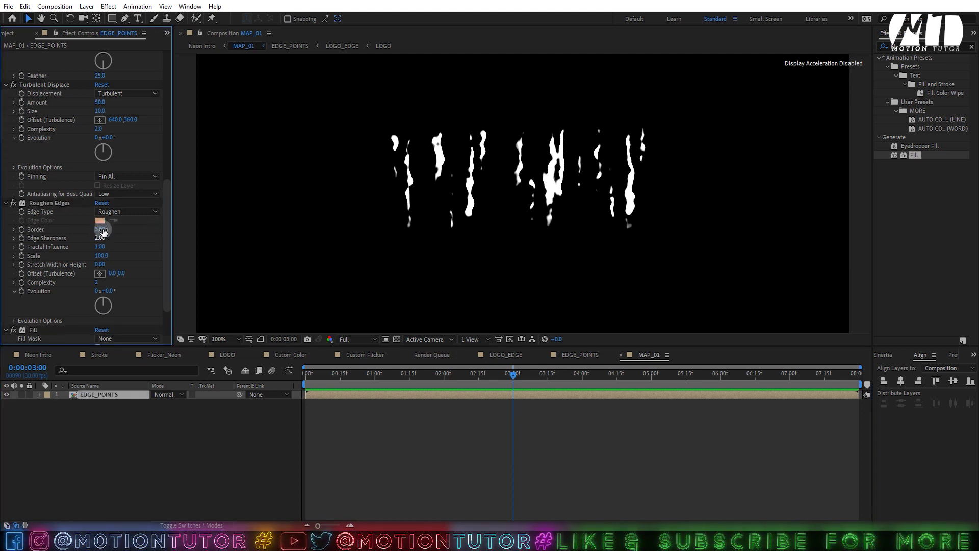
pyautogui.scroll(-3, 62, 270)
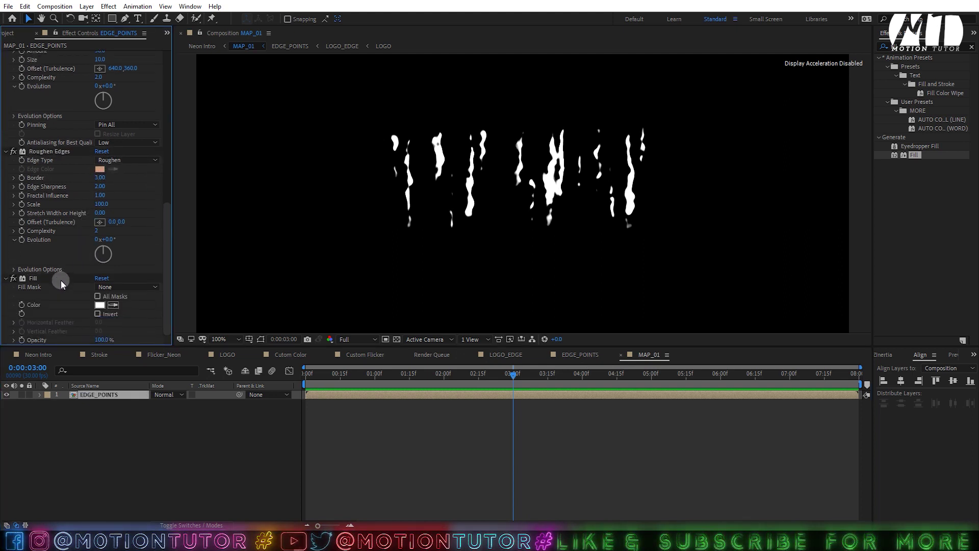
# Step: Check the MAP_01 streaks against the transparency grid, then return to the black background
pyautogui.click(415, 437)
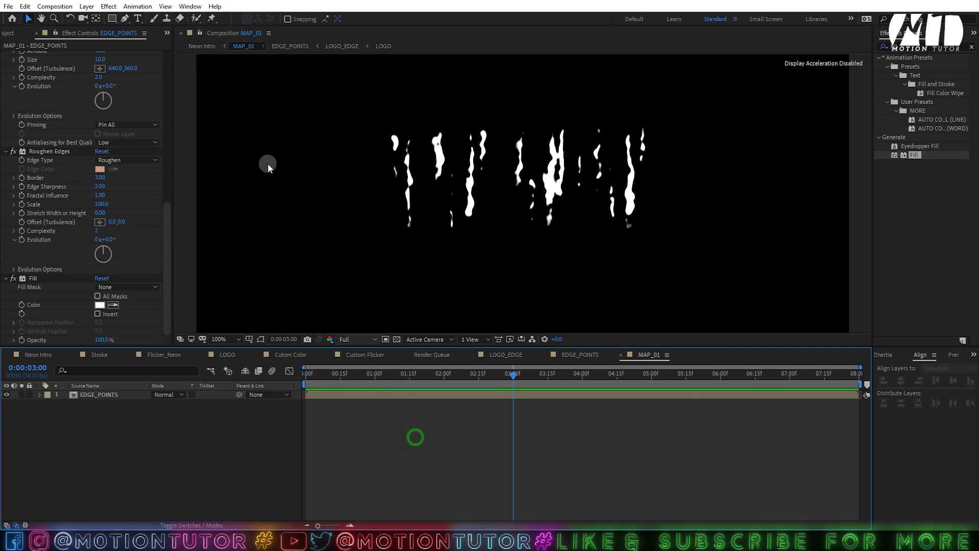
pyautogui.click(403, 337)
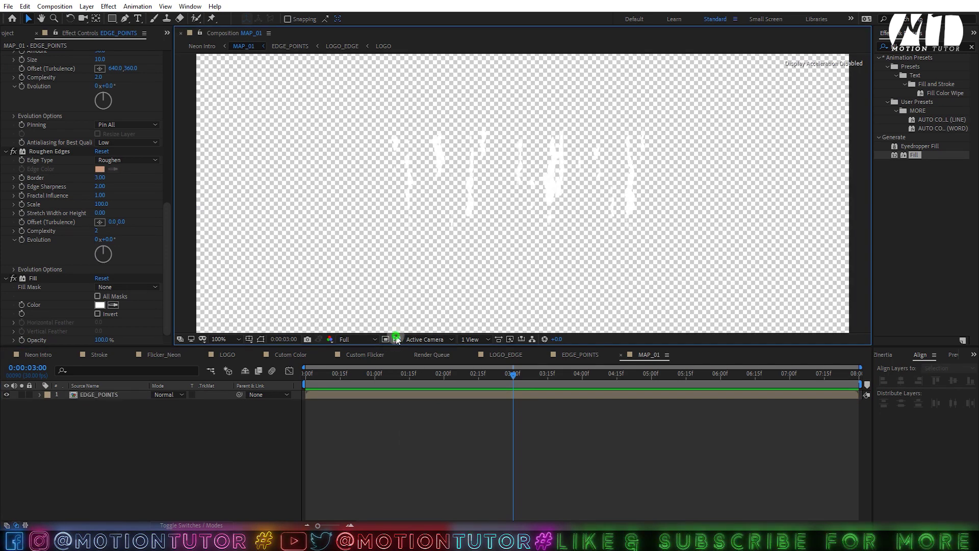
pyautogui.click(397, 339)
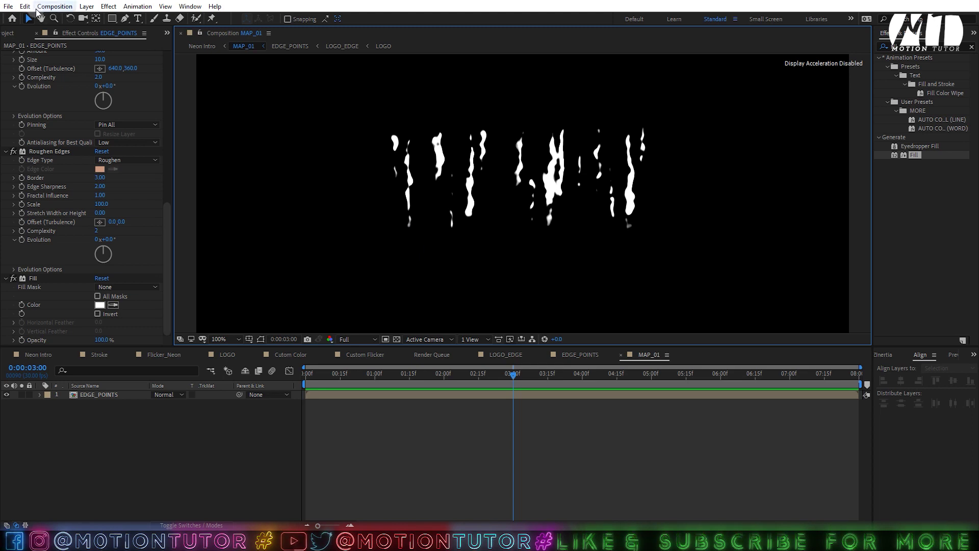
# Step: Draw a gently wavy horizontal path with the Pen tool just below the streaks, spanning their full width
pyautogui.click(125, 20)
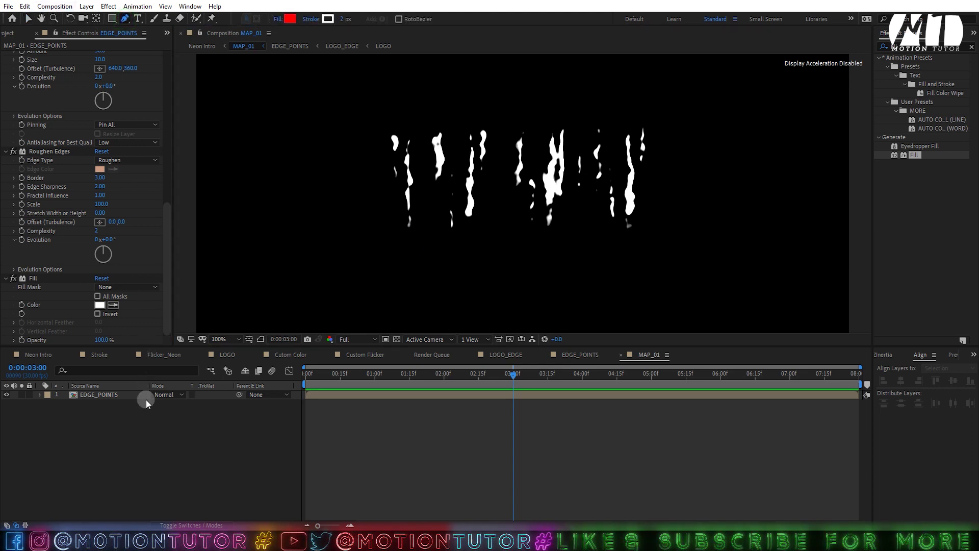
pyautogui.click(380, 243)
pyautogui.moveTo(452, 242); pyautogui.dragTo(476, 247)
pyautogui.moveTo(558, 238); pyautogui.dragTo(650, 240)
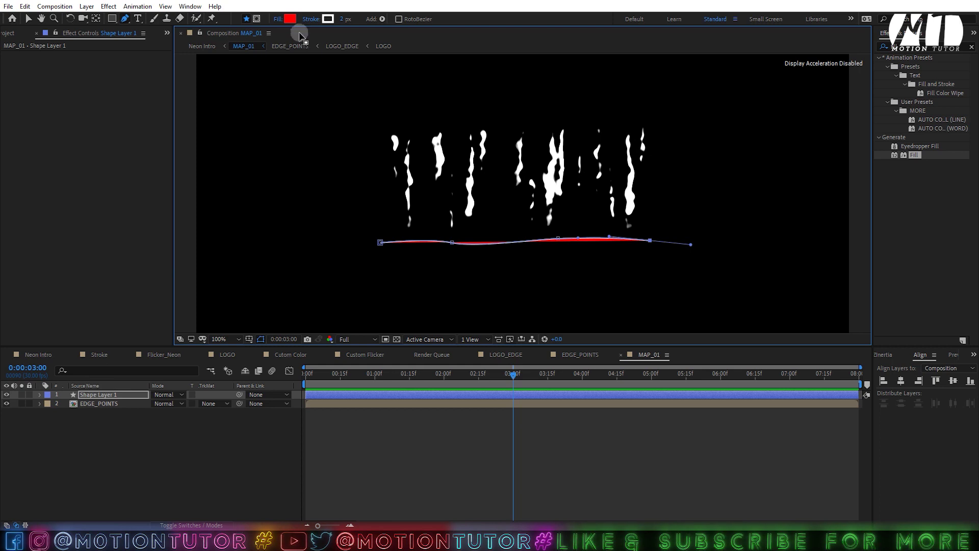
# Step: Set the wavy line's fill to None and its stroke width to 10 px, and deselect it
pyautogui.click(278, 19)
pyautogui.click(438, 236)
pyautogui.click(474, 297)
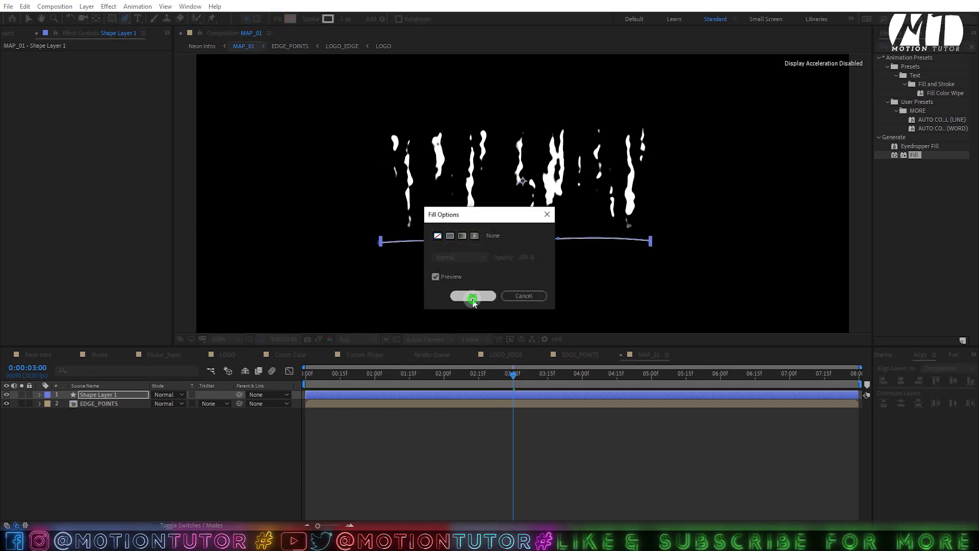
pyautogui.click(343, 21)
pyautogui.write('1')
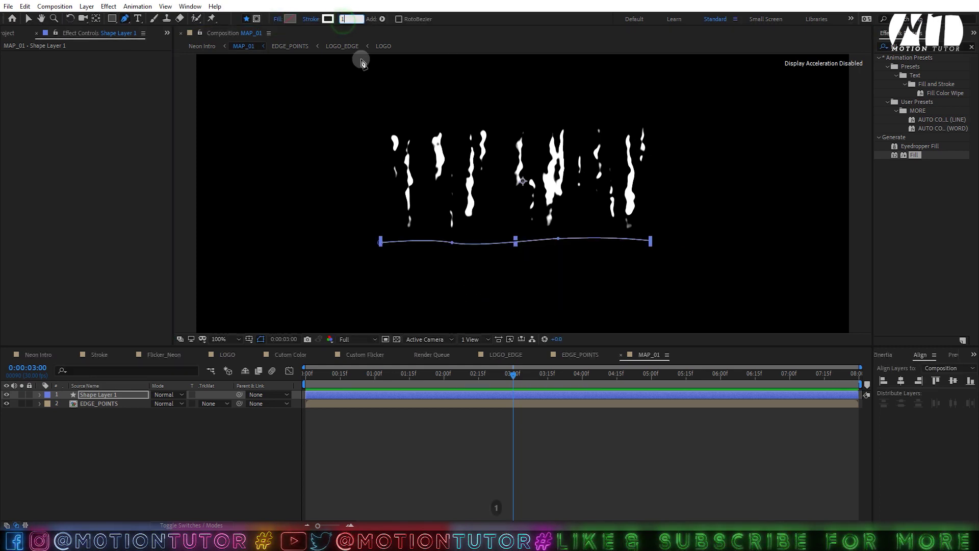
pyautogui.write('0')
pyautogui.press('Return')
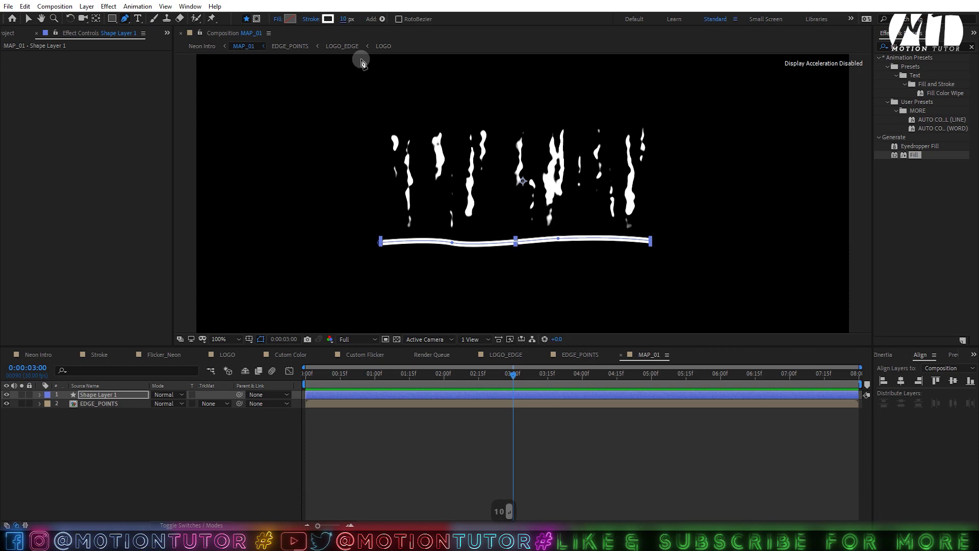
pyautogui.click(26, 19)
pyautogui.click(203, 428)
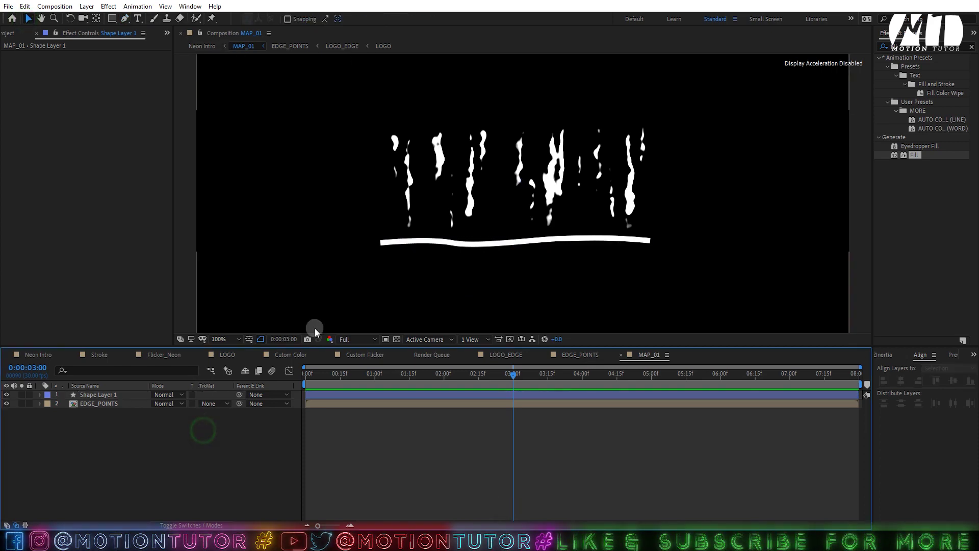
# Step: Show the transparency grid behind the MAP_01 artwork
pyautogui.click(397, 339)
pyautogui.scroll(-1, 459, 224)
pyautogui.scroll(1, 463, 225)
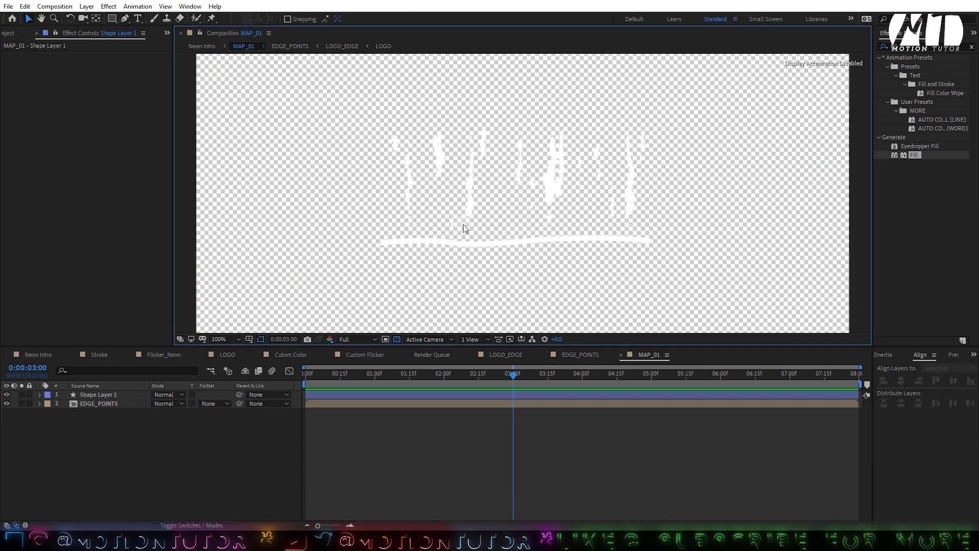
# Step: Add a dark gray solid with default settings above the other MAP_01 layers and hide it
pyautogui.click(87, 6)
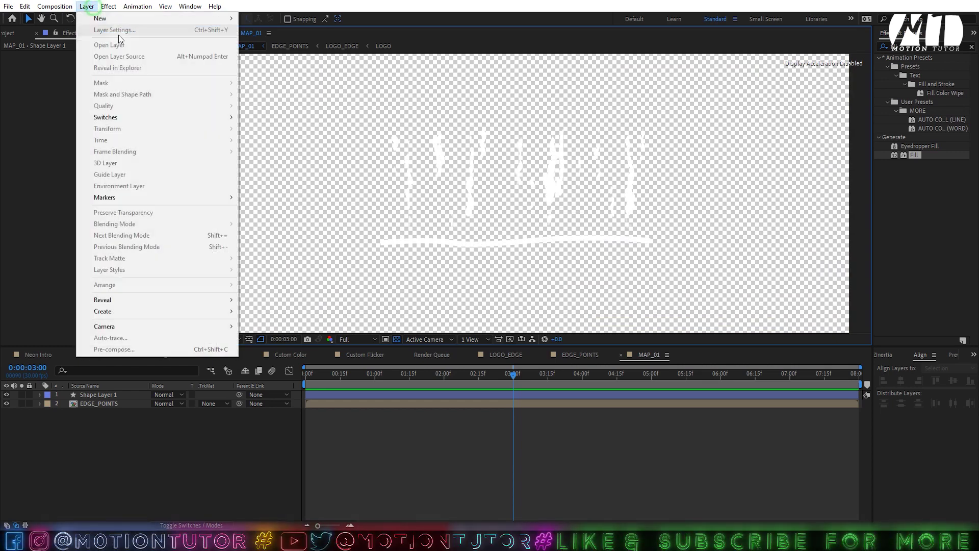
pyautogui.moveTo(125, 21)
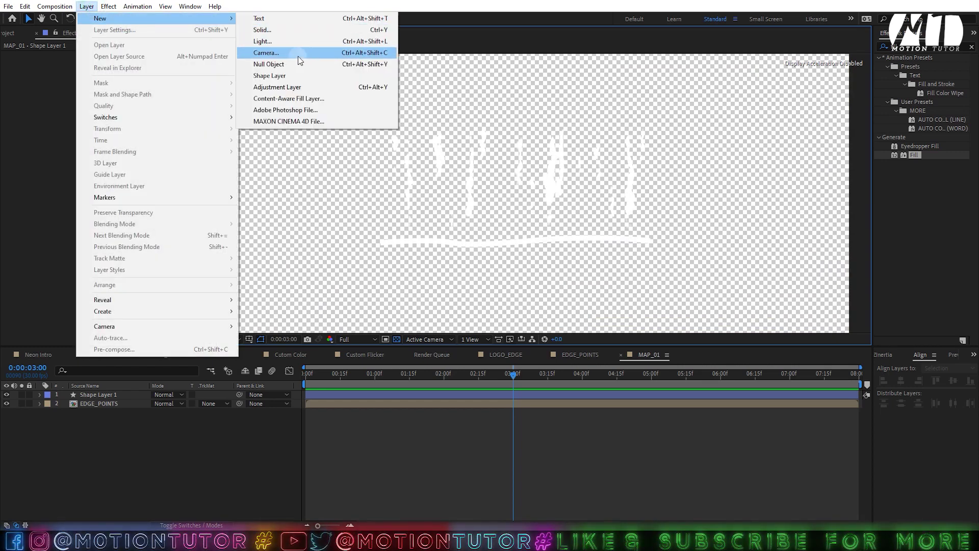
pyautogui.click(270, 42)
pyautogui.click(530, 390)
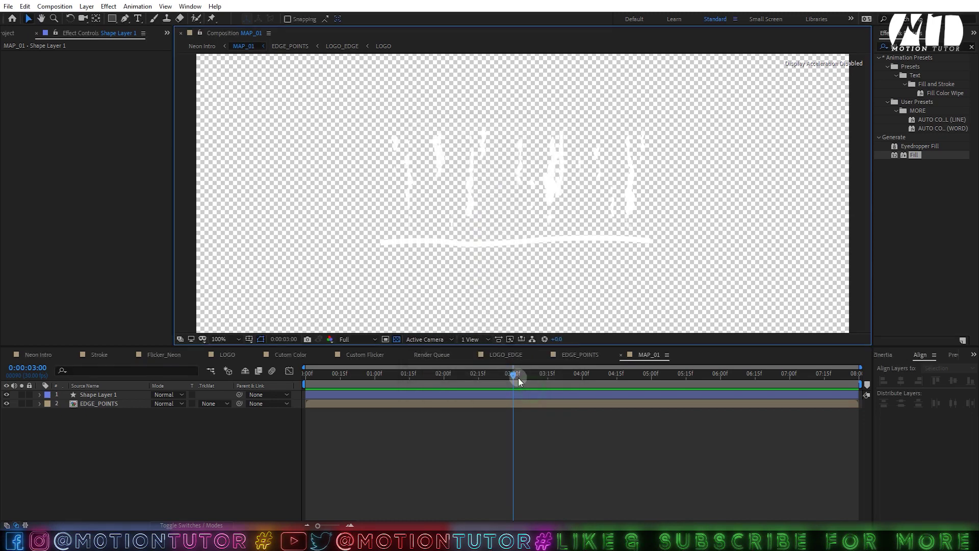
pyautogui.hotkey('ctrl', 'y')
pyautogui.press('Return')
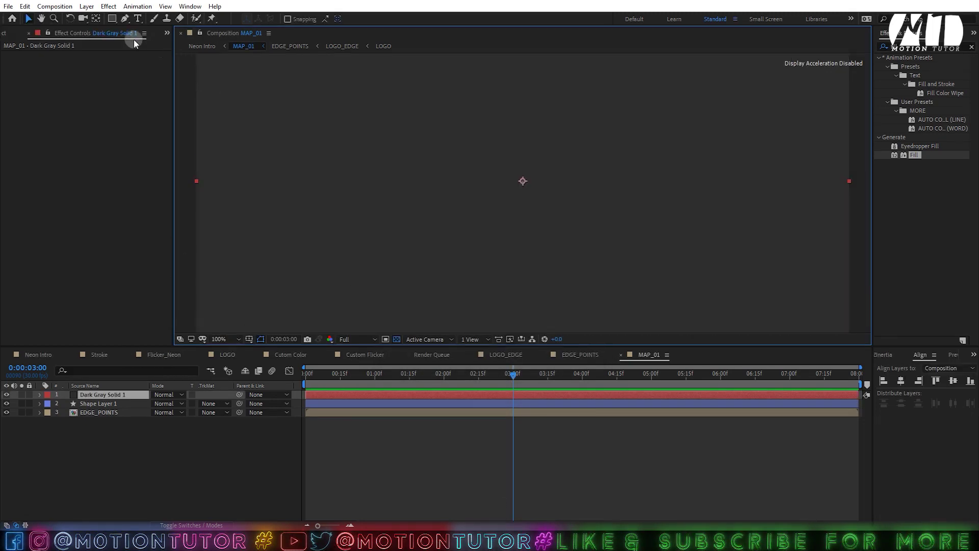
pyautogui.click(6, 395)
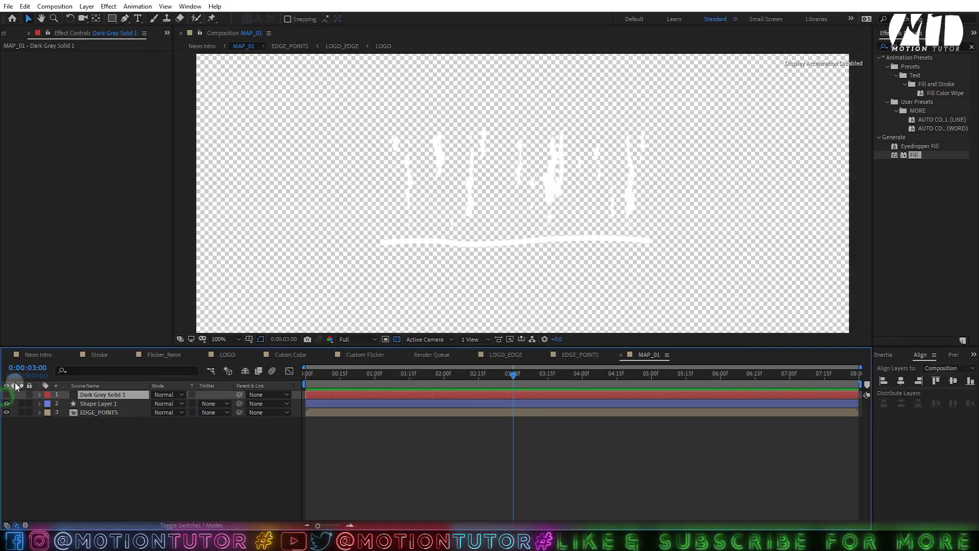
# Step: Display the title/action safe guides over the MAP_01 composition
pyautogui.click(249, 339)
pyautogui.click(269, 351)
pyautogui.scroll(-1, 489, 155)
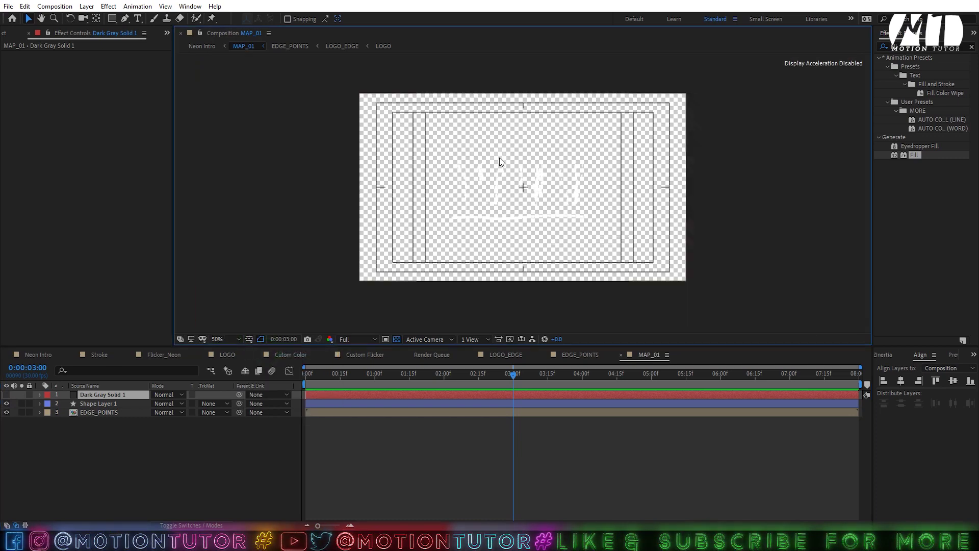
pyautogui.scroll(1, 502, 169)
pyautogui.scroll(-1, 512, 192)
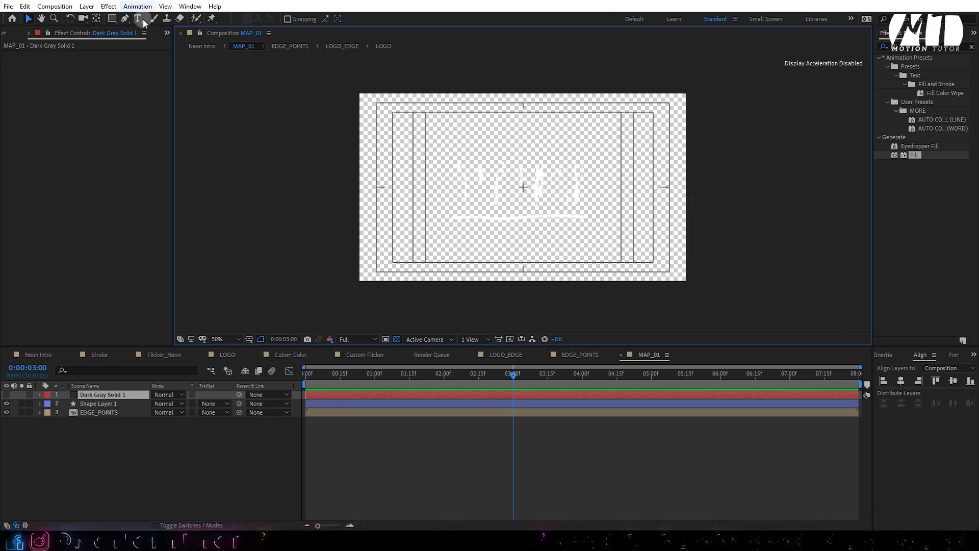
# Step: Mask the dark gray solid with a full-width rectangle from the wavy line down past the frame's bottom, and unhide the solid
pyautogui.click(111, 21)
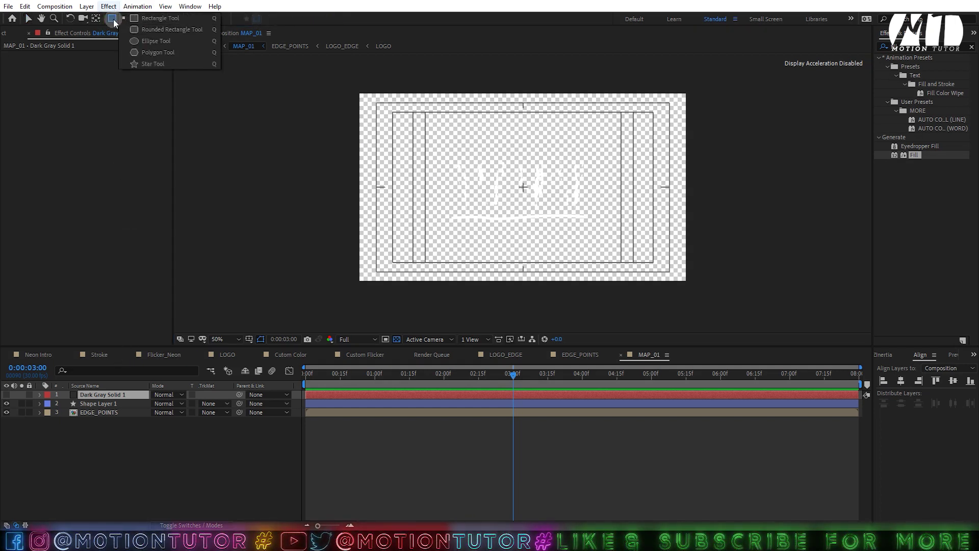
pyautogui.click(111, 19)
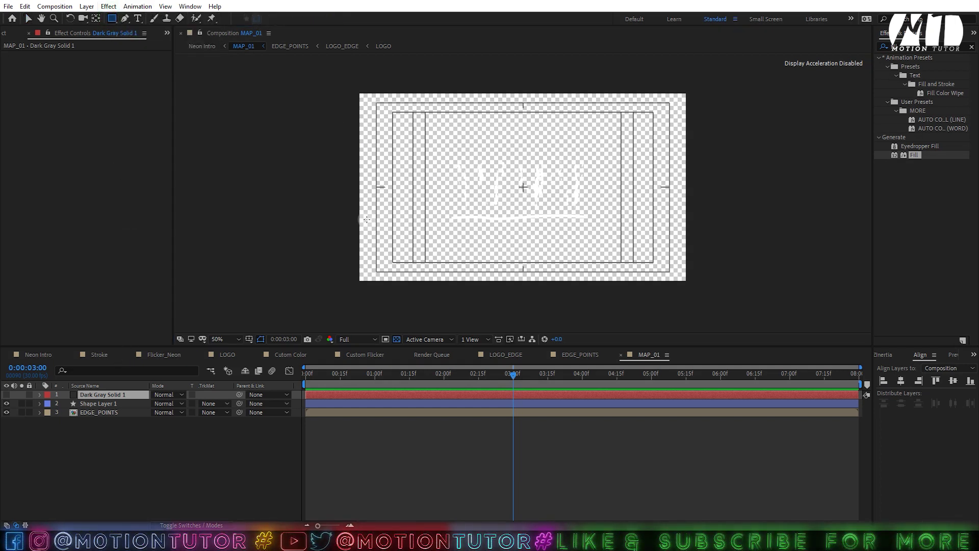
pyautogui.moveTo(360, 218); pyautogui.dragTo(737, 283)
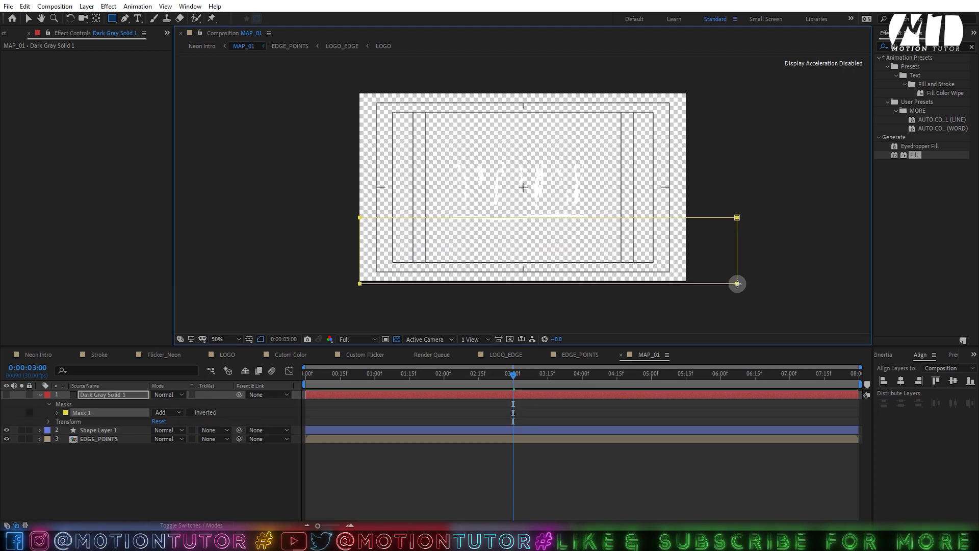
pyautogui.click(7, 394)
pyautogui.scroll(1, 426, 268)
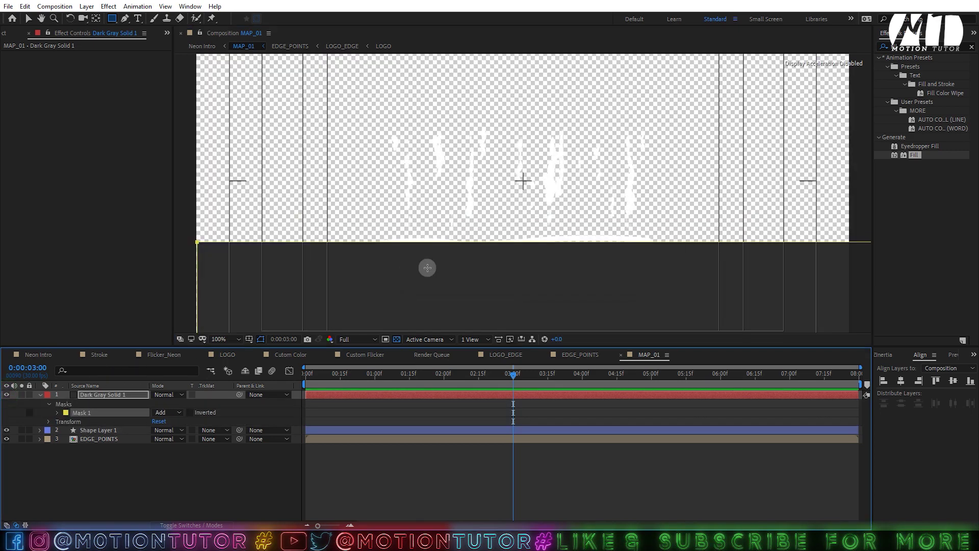
pyautogui.scroll(-2, 541, 233)
pyautogui.scroll(2, 612, 230)
pyautogui.scroll(-1, 737, 239)
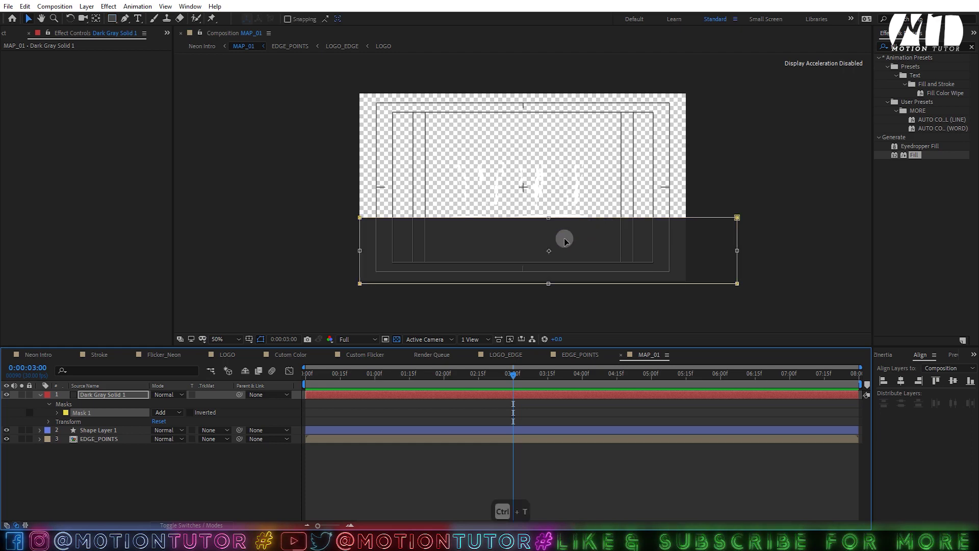
# Step: Shift the solid's rectangular mask slightly up and to the left, and turn off the transparency grid
pyautogui.hotkey('ctrl', 't')
pyautogui.moveTo(566, 240)
pyautogui.mouseDown()
pyautogui.moveTo(518, 204)
pyautogui.moveTo(505, 218)
pyautogui.moveTo(499, 211)
pyautogui.mouseUp()
pyautogui.scroll(1, 551, 241)
pyautogui.click(396, 340)
pyautogui.scroll(-1, 568, 275)
pyautogui.scroll(1, 569, 248)
pyautogui.click(504, 210)
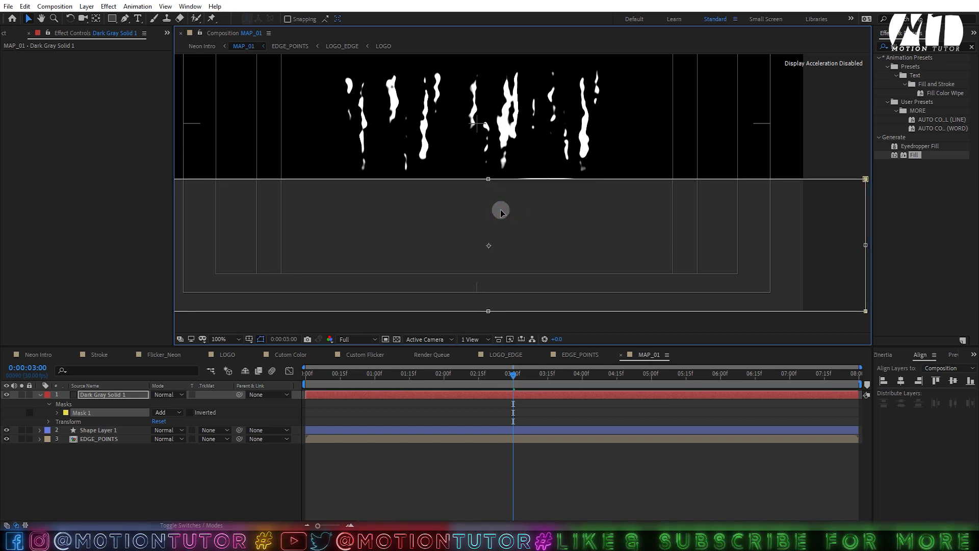
# Step: Set Shape Layer 1's track matte to Alpha Inverted Matte "Dark Gray Solid 1"
pyautogui.click(81, 414)
pyautogui.click(104, 396)
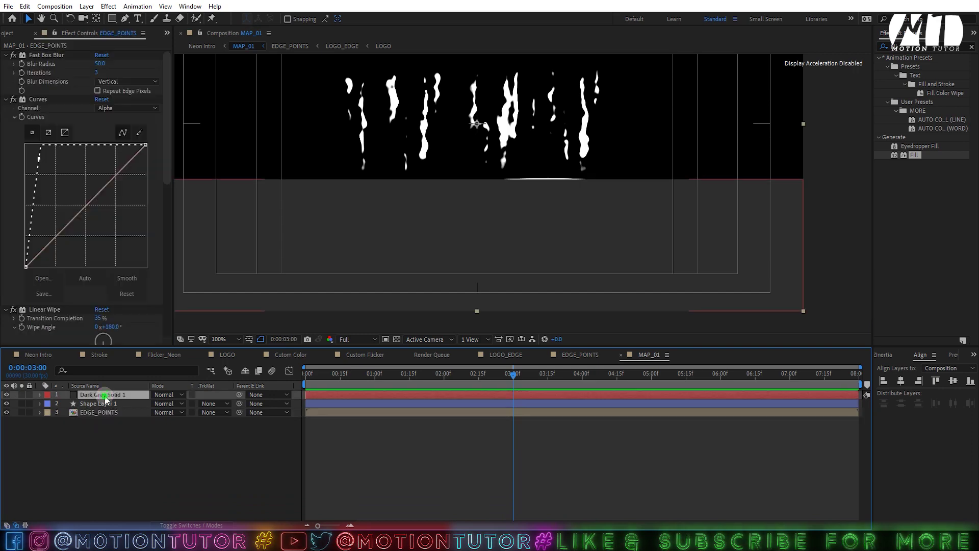
pyautogui.click(191, 395)
pyautogui.click(192, 395)
pyautogui.click(210, 406)
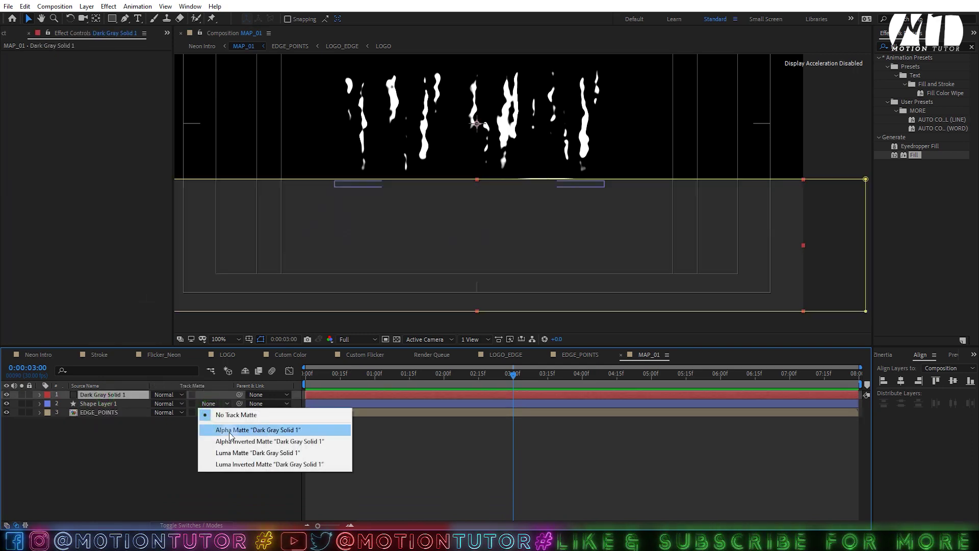
pyautogui.click(232, 442)
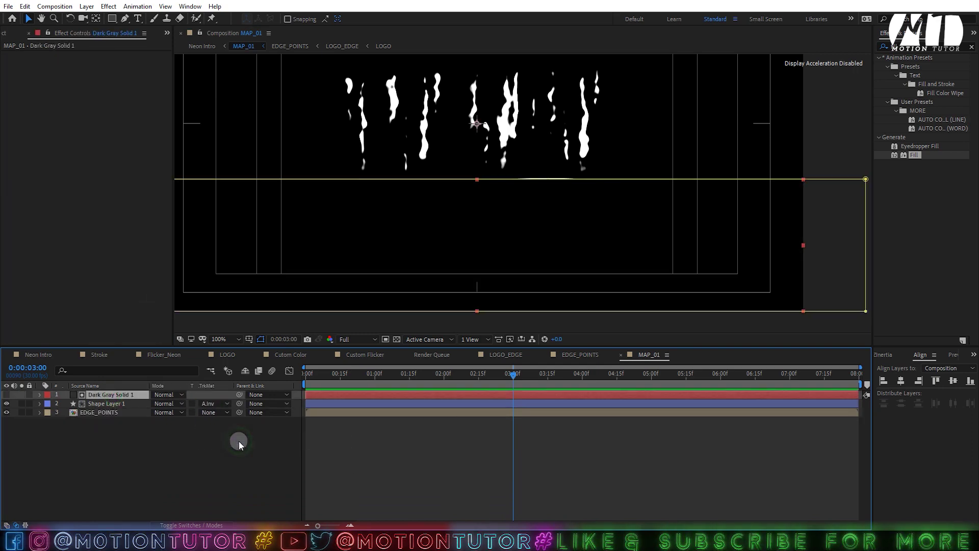
# Step: Nudge the wavy line layer upward so more of it shows above the matte's edge
pyautogui.click(105, 404)
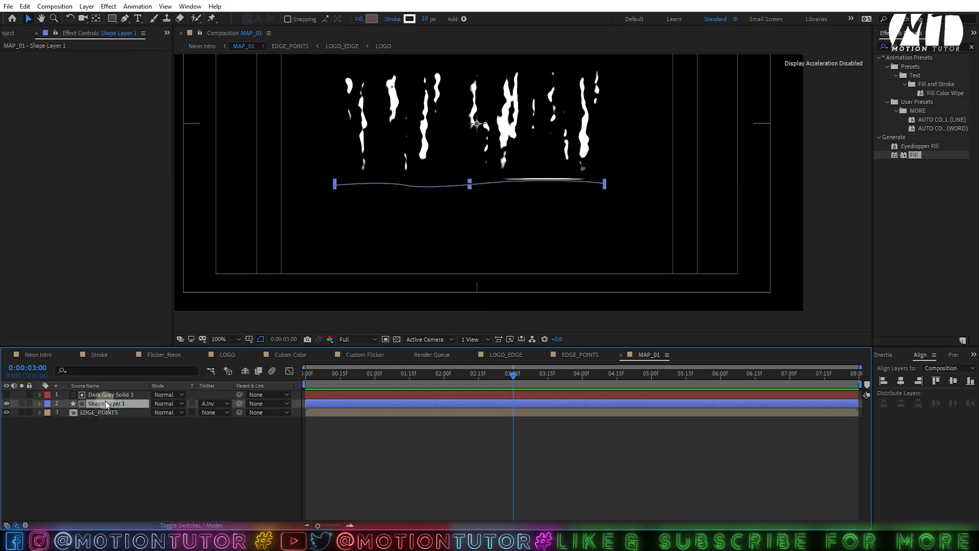
pyautogui.hotkey('shift', 'Up')
pyautogui.scroll(1, 343, 272)
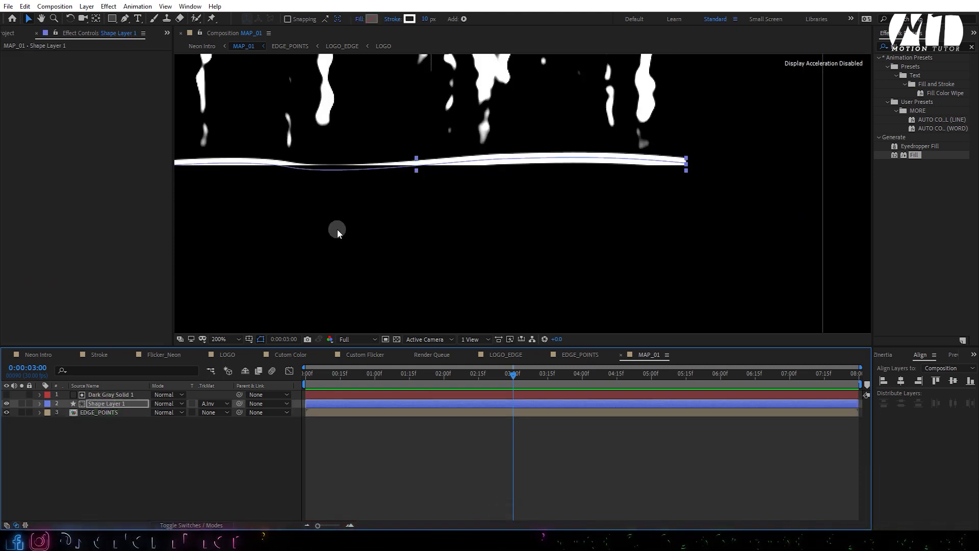
pyautogui.moveTo(201, 217); pyautogui.dragTo(335, 216)
# Step: Adjust the wavy line's path by moving its left end point slightly outward and up
pyautogui.click(40, 403)
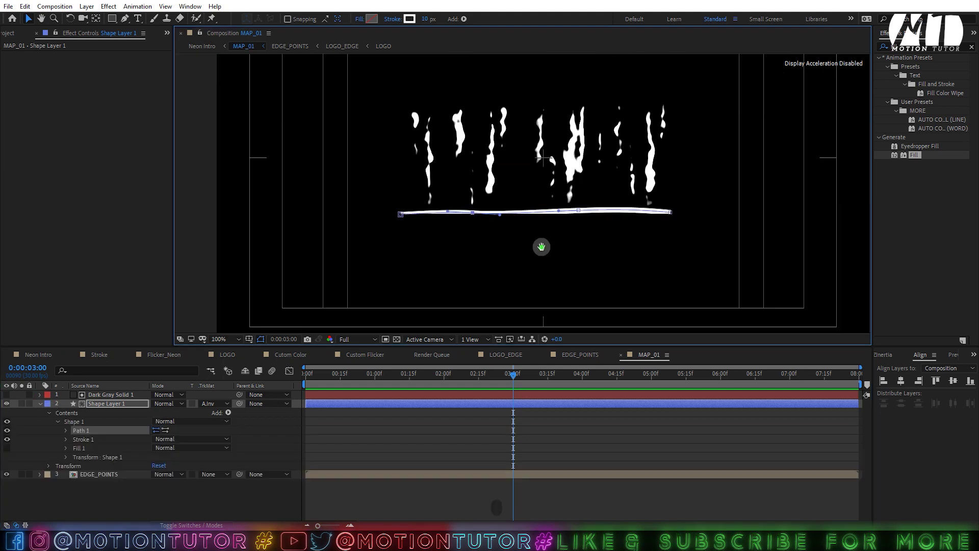
pyautogui.moveTo(542, 247); pyautogui.dragTo(503, 251)
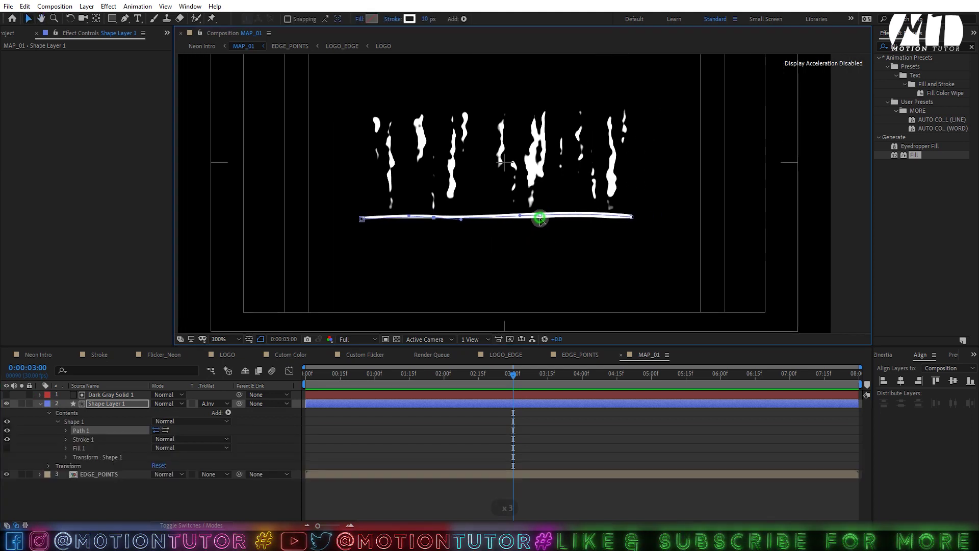
pyautogui.moveTo(540, 219); pyautogui.dragTo(539, 218)
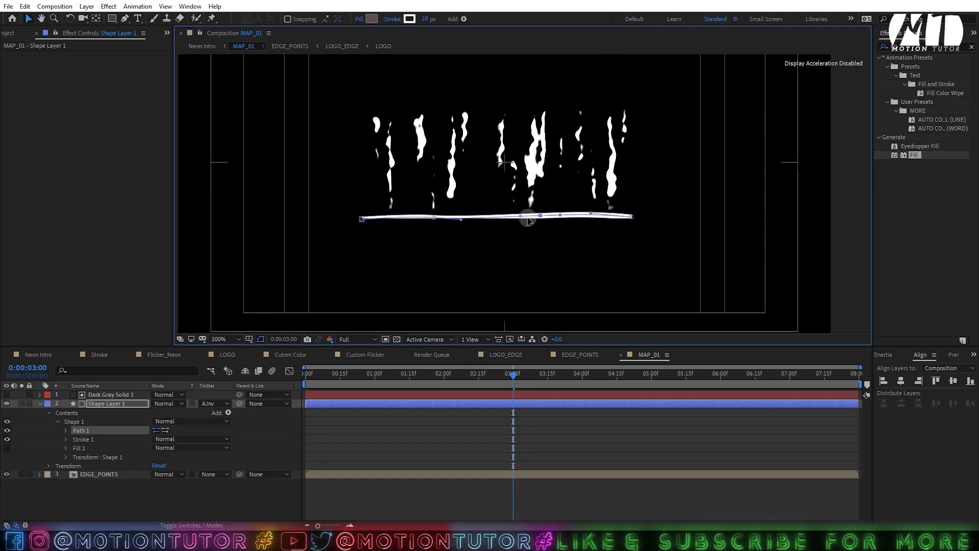
pyautogui.moveTo(362, 218); pyautogui.dragTo(358, 217)
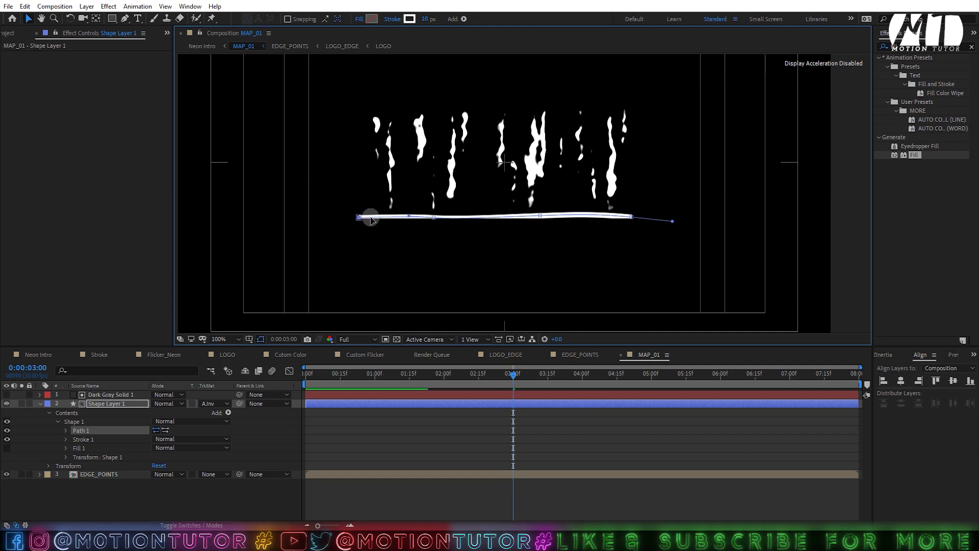
# Step: Find the Turbulent Displace effect and apply it to the wavy line's shape layer
pyautogui.moveTo(908, 48); pyautogui.dragTo(800, 67)
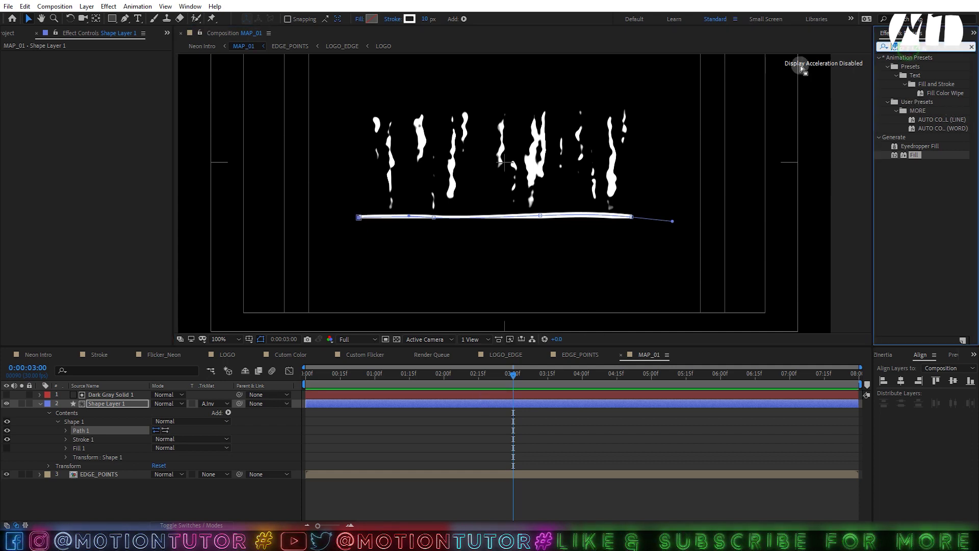
pyautogui.write('tur')
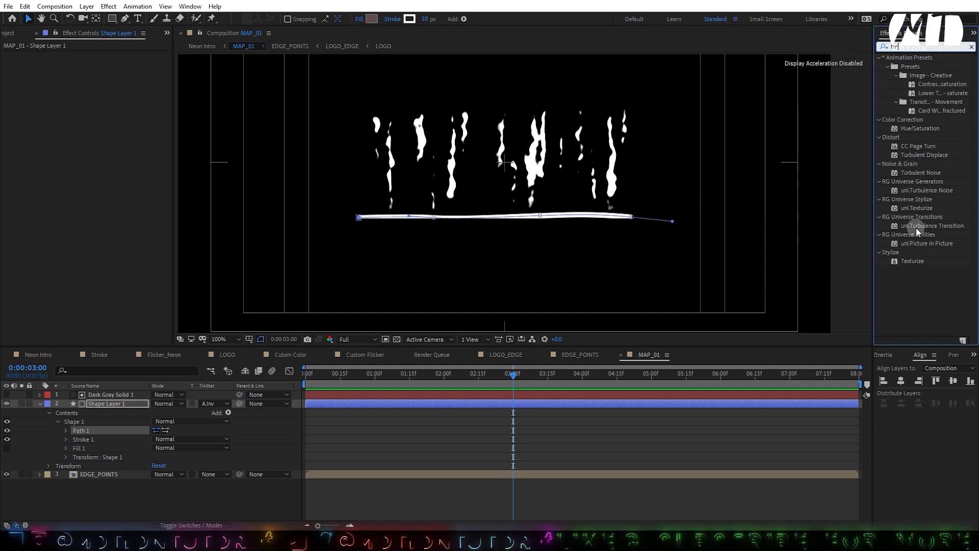
pyautogui.moveTo(920, 154); pyautogui.dragTo(587, 193)
pyautogui.click(92, 406)
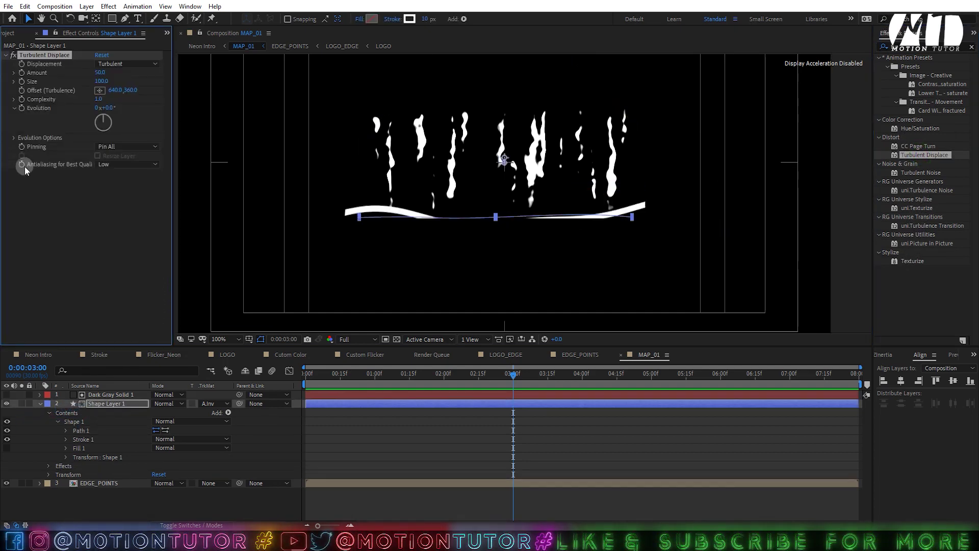
# Step: Set the Turbulent Displace Size to 5, Complexity to 2 and Amount to 75
pyautogui.write('5')
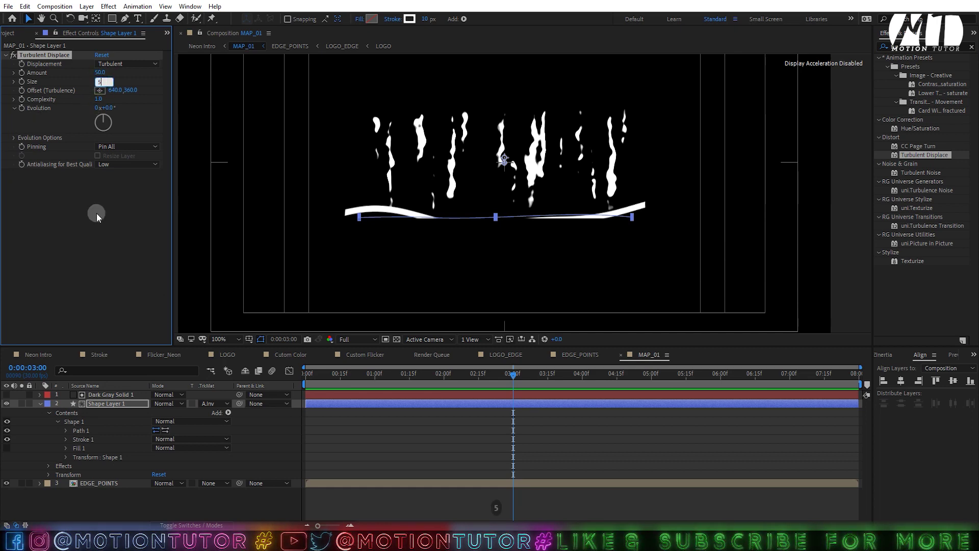
pyautogui.press('Return')
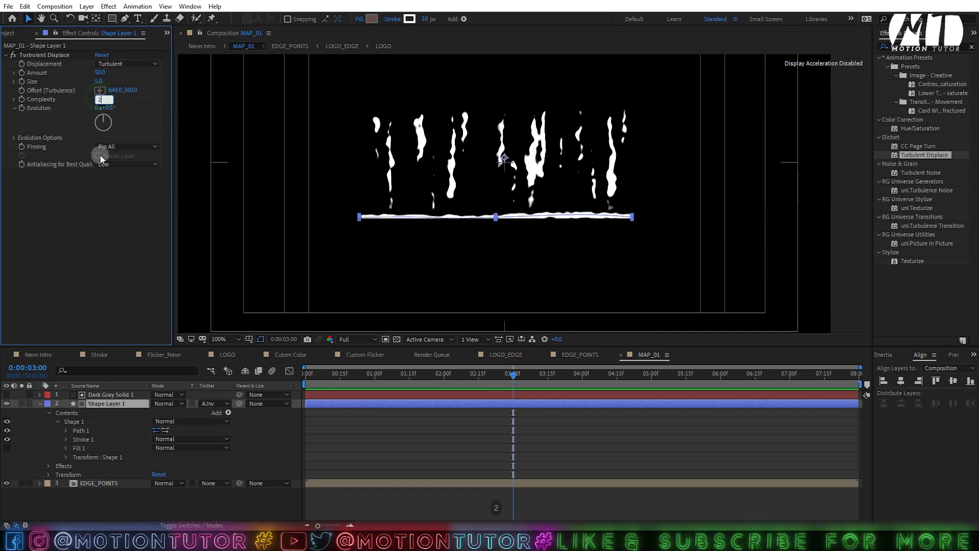
pyautogui.click(100, 190)
pyautogui.moveTo(104, 74); pyautogui.dragTo(131, 73)
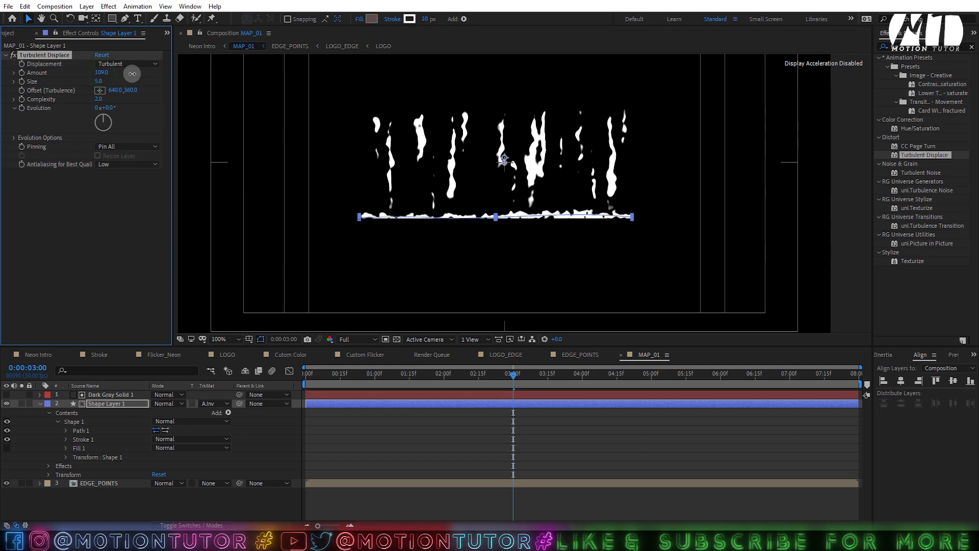
pyautogui.write('75')
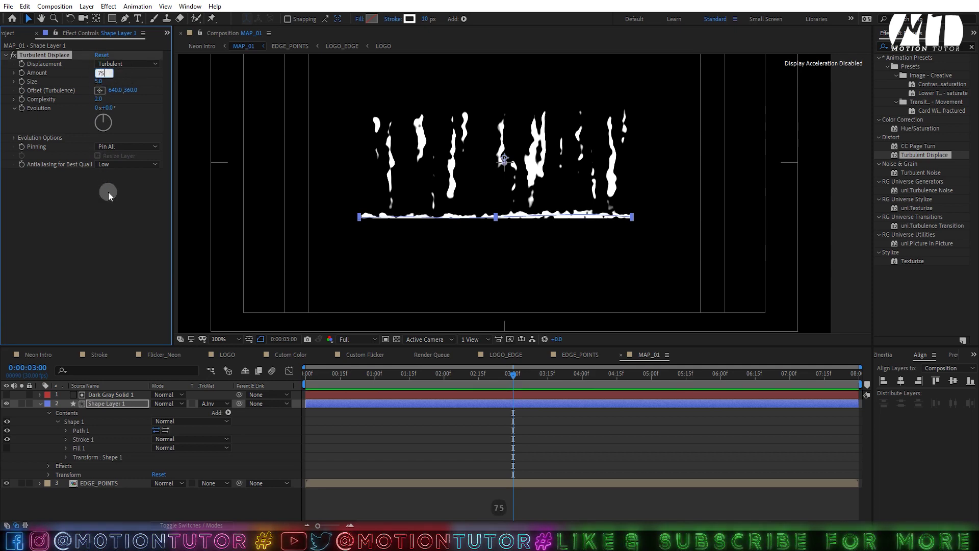
pyautogui.click(105, 193)
# Step: Find the Roughen Edges effect and apply it to the wavy line's shape layer
pyautogui.click(925, 47)
pyautogui.write('rou')
pyautogui.moveTo(931, 288); pyautogui.dragTo(98, 202)
pyautogui.scroll(1, 381, 183)
pyautogui.moveTo(424, 214); pyautogui.dragTo(515, 157)
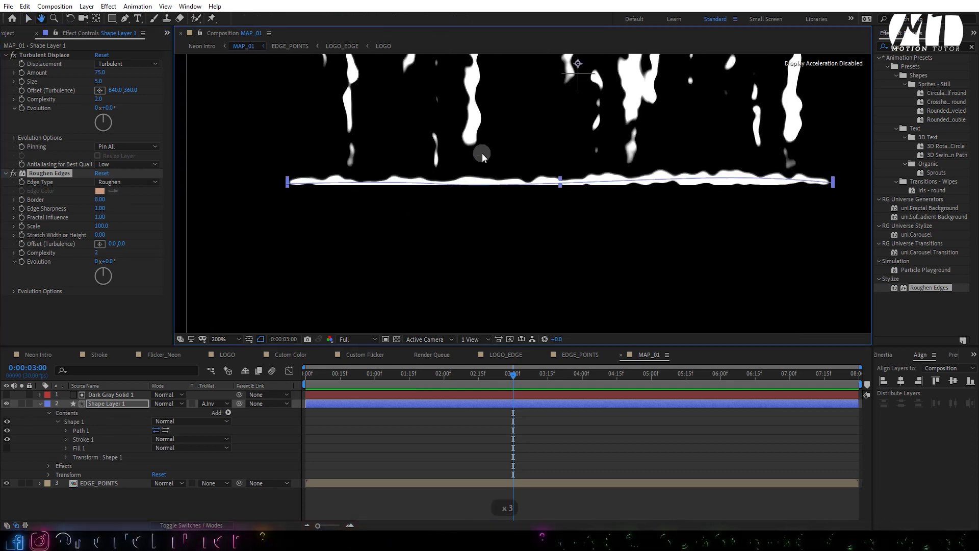
pyautogui.scroll(-1, 482, 154)
# Step: Set the Roughen Edges Border to 3.90 and save the project
pyautogui.moveTo(100, 200); pyautogui.dragTo(79, 200)
pyautogui.click(71, 321)
pyautogui.click(452, 432)
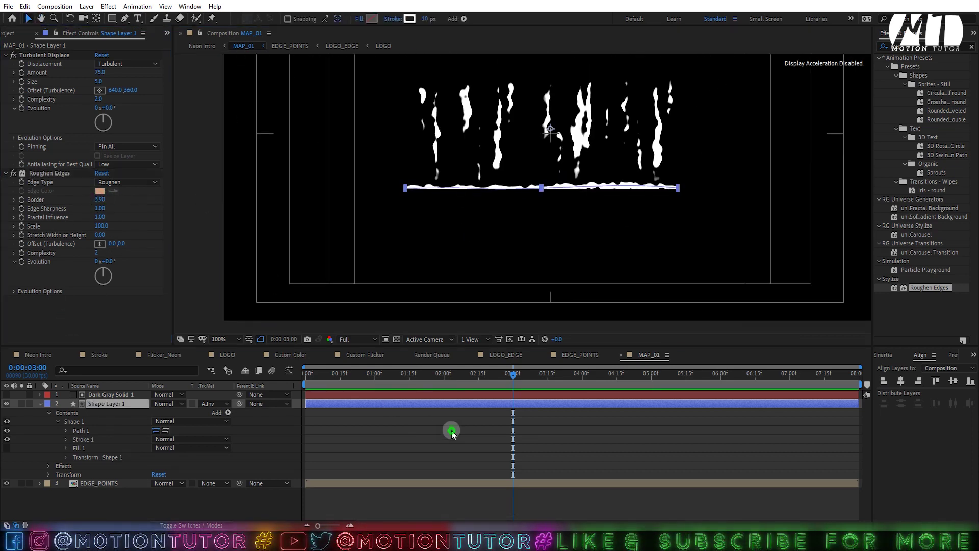
pyautogui.hotkey('ctrl', 's')
# Step: Edit Path 1 of the wavy line, moving its left end point slightly inward and up
pyautogui.scroll(-1, 566, 192)
pyautogui.moveTo(588, 191); pyautogui.dragTo(487, 199)
pyautogui.click(100, 404)
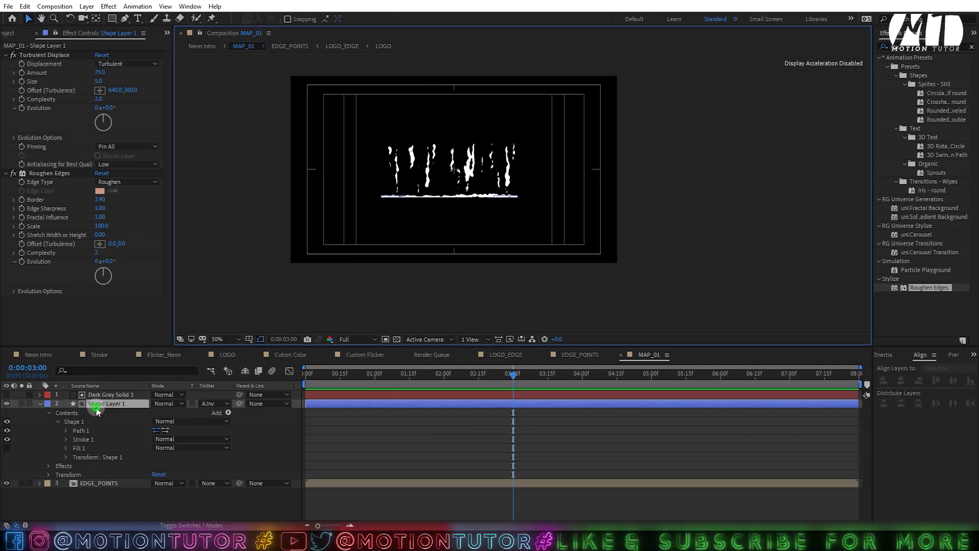
pyautogui.scroll(1, 310, 212)
pyautogui.click(91, 429)
pyautogui.moveTo(308, 227); pyautogui.dragTo(543, 231)
pyautogui.scroll(1, 388, 233)
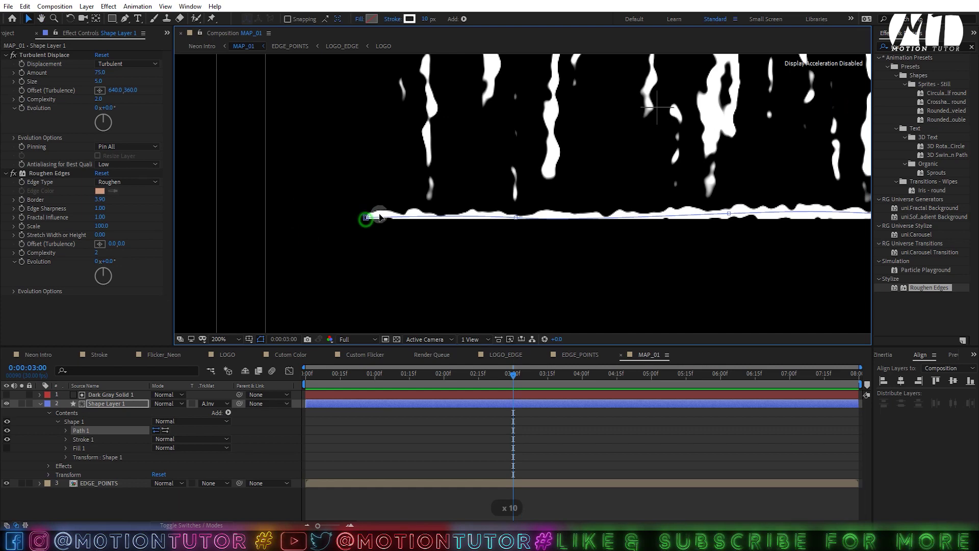
pyautogui.moveTo(366, 218); pyautogui.dragTo(389, 212)
pyautogui.scroll(-1, 446, 210)
pyautogui.moveTo(760, 206); pyautogui.dragTo(559, 233)
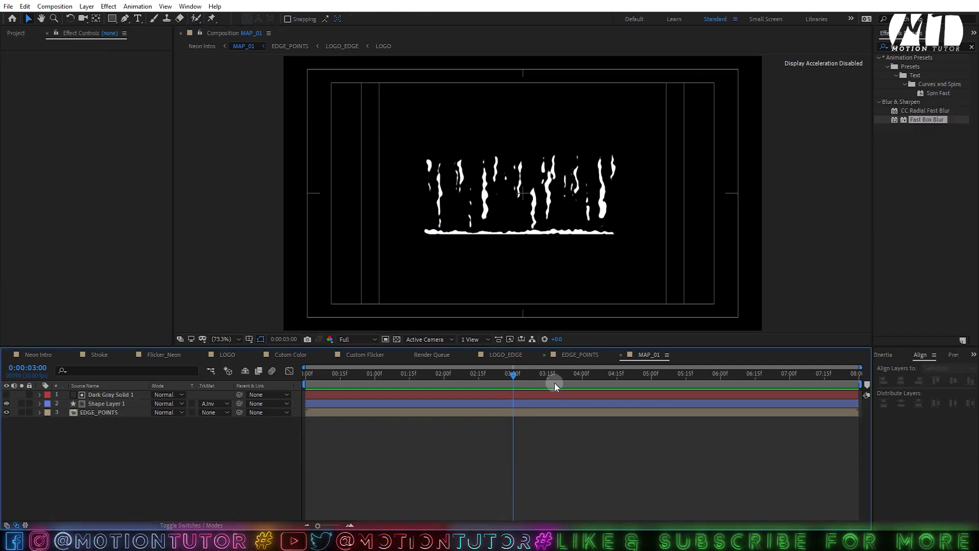
# Step: Return to the Neon Intro composition, hide the MAP_01 layer and select the LOGO_EDGE layer
pyautogui.click(31, 355)
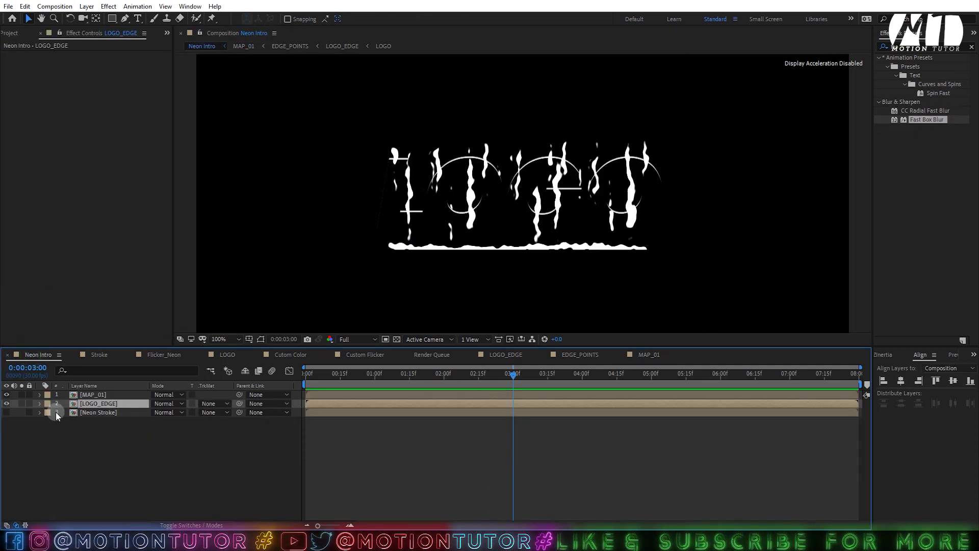
pyautogui.click(99, 412)
pyautogui.click(89, 403)
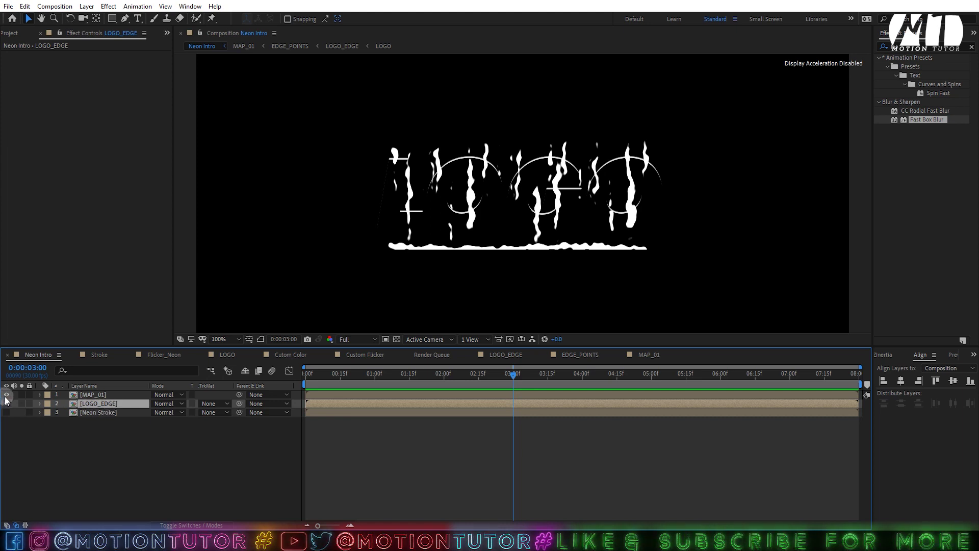
pyautogui.click(6, 395)
pyautogui.click(82, 396)
pyautogui.click(98, 405)
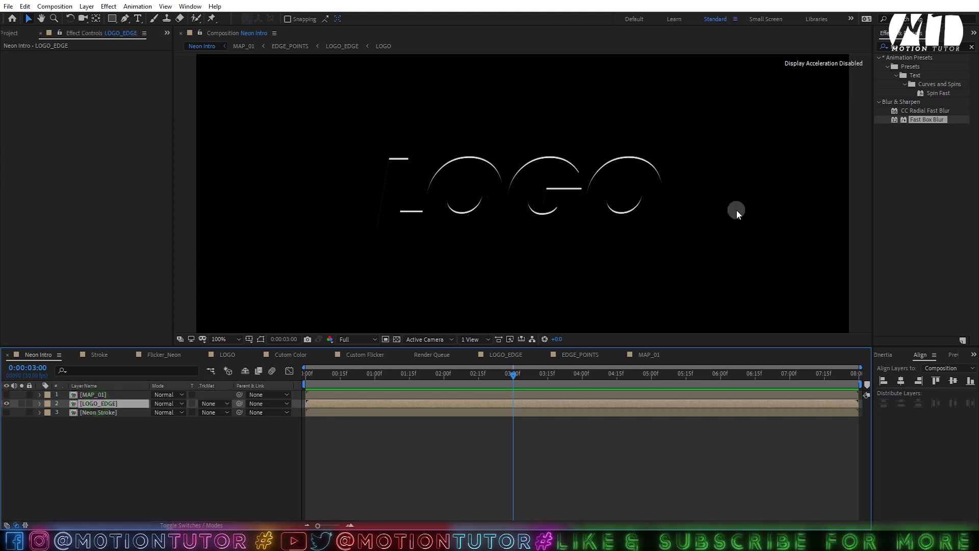
# Step: Apply Simple Choker to the LOGO_EDGE layer with a Choke Matte of -6.00
pyautogui.hotkey('ctrl', 'f')
pyautogui.write('sim')
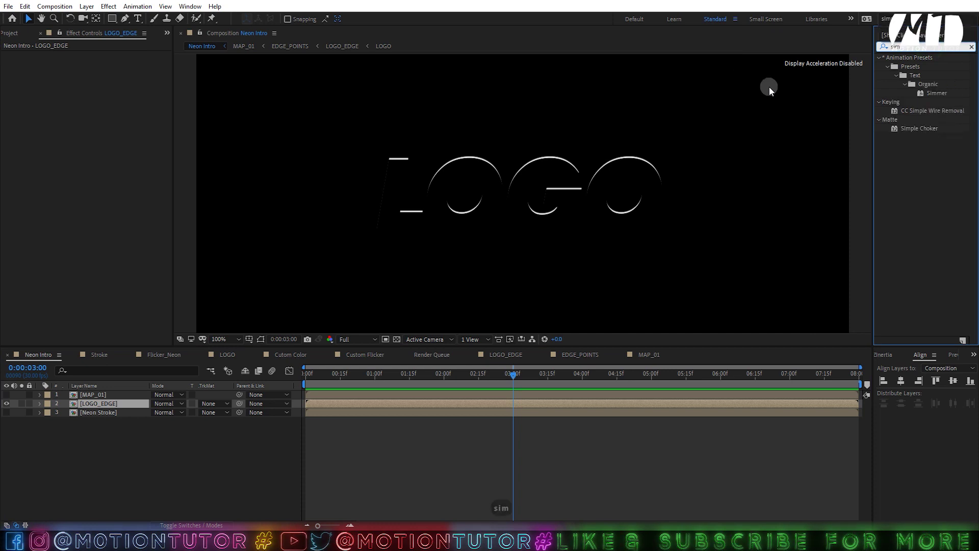
pyautogui.moveTo(901, 129); pyautogui.dragTo(120, 89)
pyautogui.moveTo(73, 405); pyautogui.dragTo(76, 403)
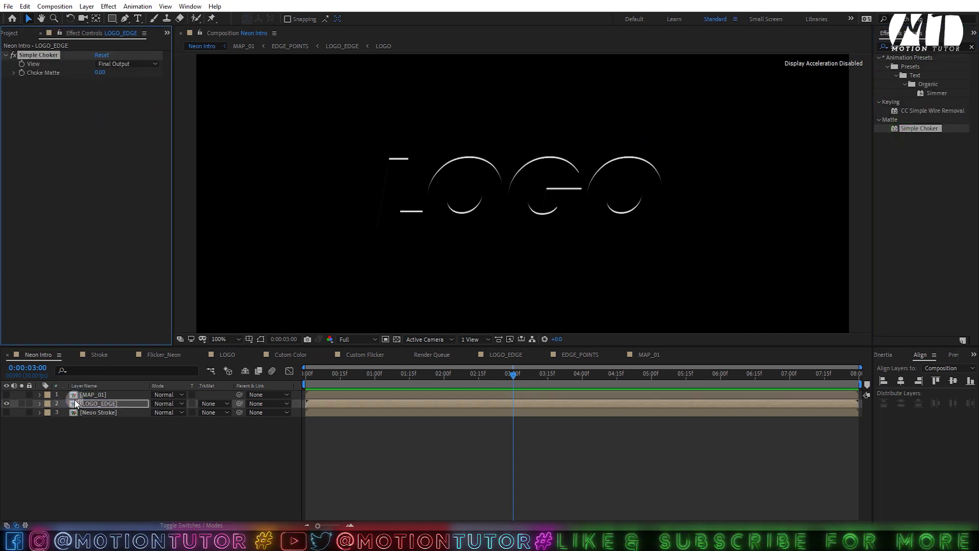
pyautogui.moveTo(101, 75); pyautogui.dragTo(75, 82)
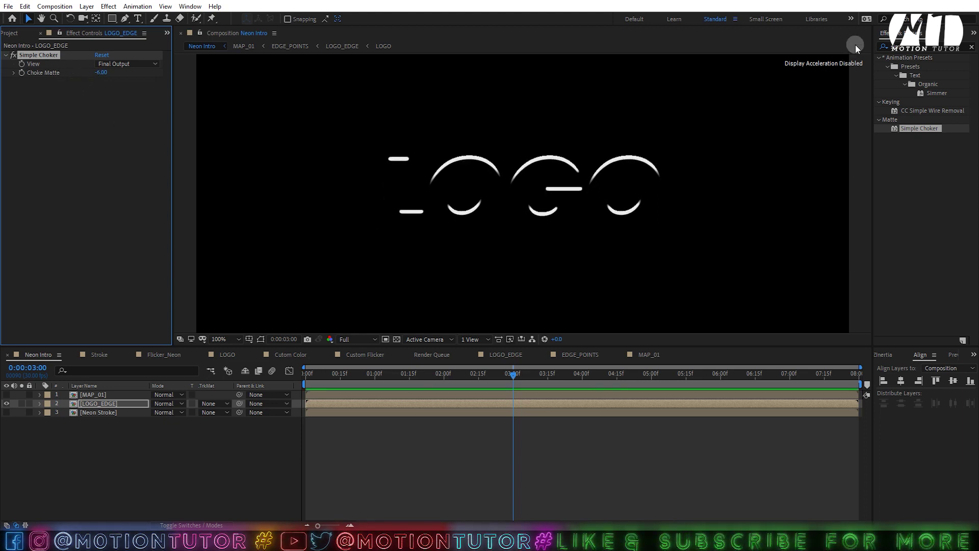
# Step: Apply Roughen Edges to the LOGO_EDGE layer with a Scale of 120 and a Border of 10
pyautogui.write('rou')
pyautogui.moveTo(930, 288); pyautogui.dragTo(146, 166)
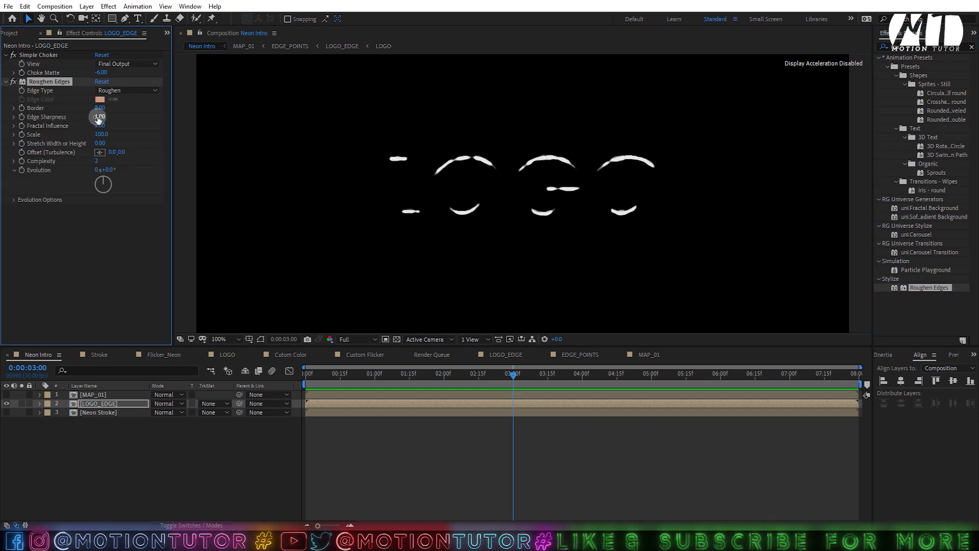
pyautogui.click(71, 225)
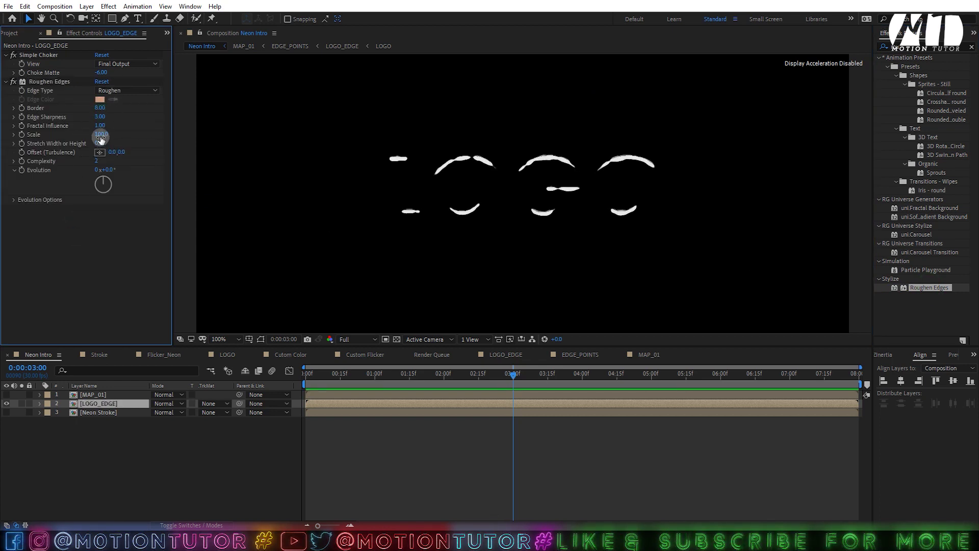
pyautogui.write('120')
pyautogui.press('Return')
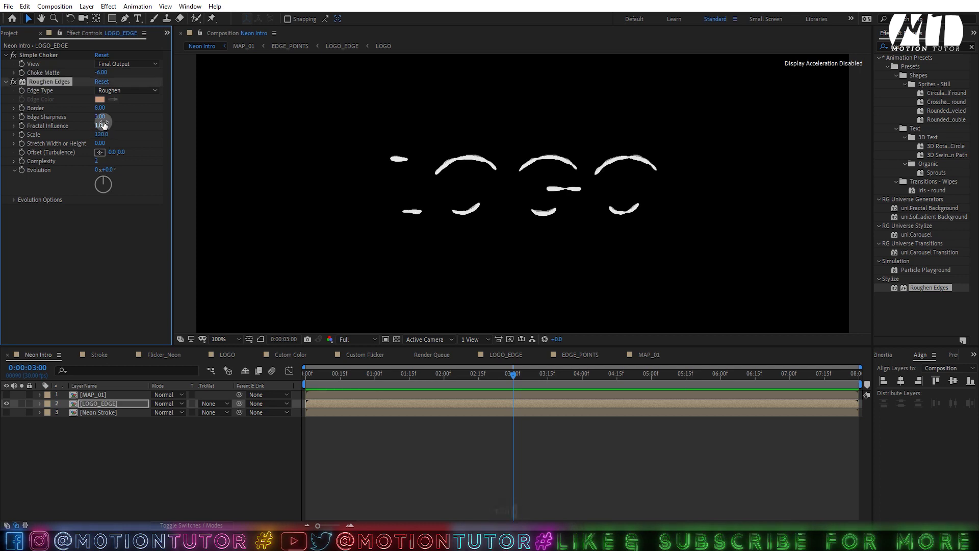
pyautogui.click(99, 109)
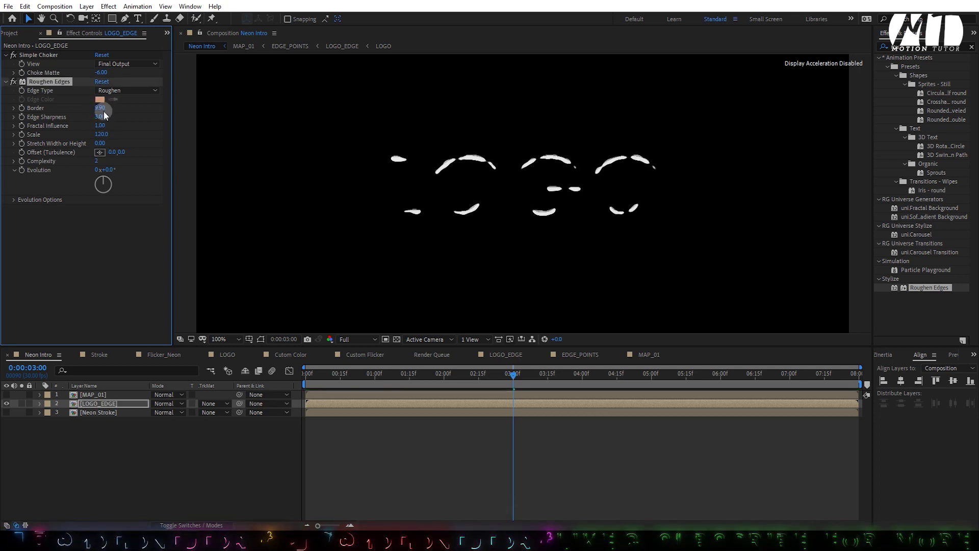
pyautogui.write('10')
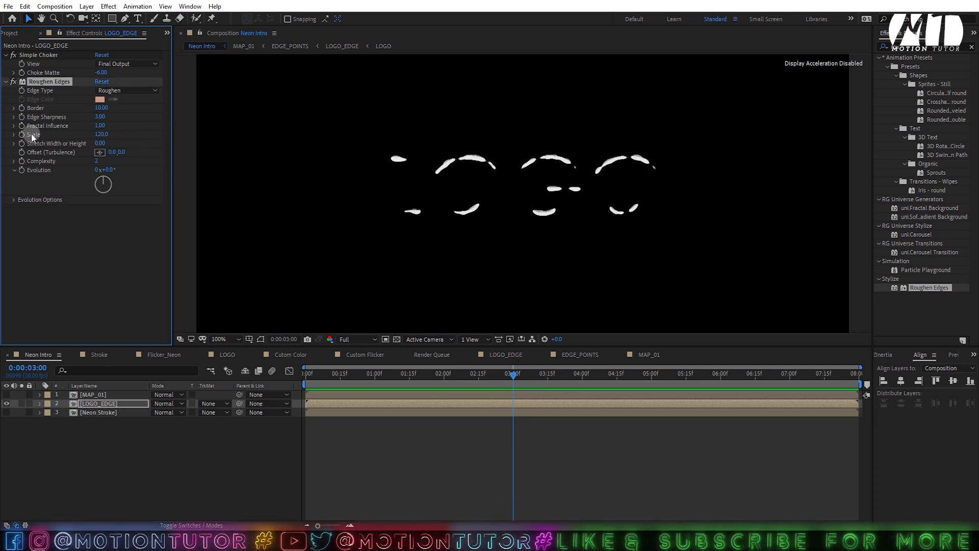
# Step: Add a Fill effect to the LOGO_EDGE layer below Roughen Edges and set its color to white
pyautogui.moveTo(912, 49); pyautogui.dragTo(775, 48)
pyautogui.write('fill')
pyautogui.moveTo(914, 155); pyautogui.dragTo(67, 254)
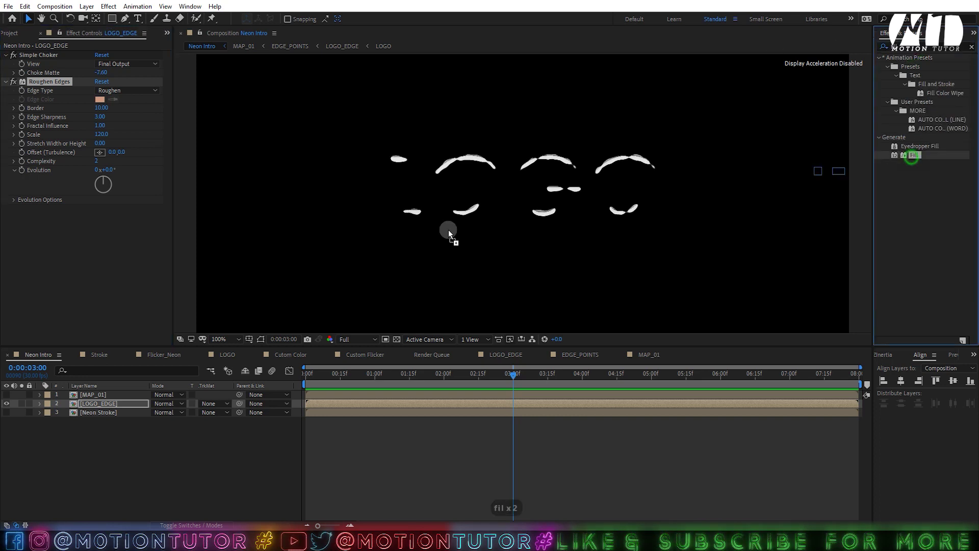
pyautogui.click(103, 233)
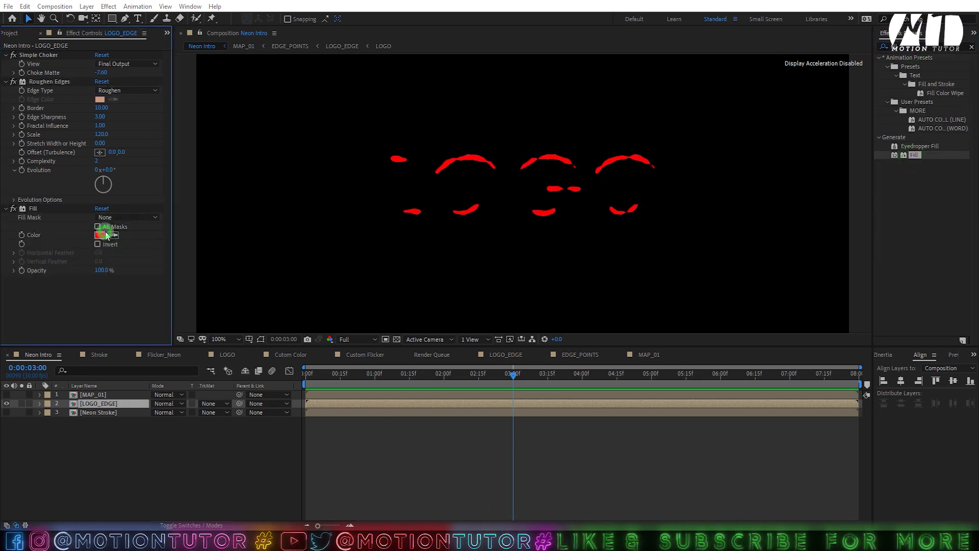
pyautogui.moveTo(461, 255); pyautogui.dragTo(219, 168)
pyautogui.click(586, 202)
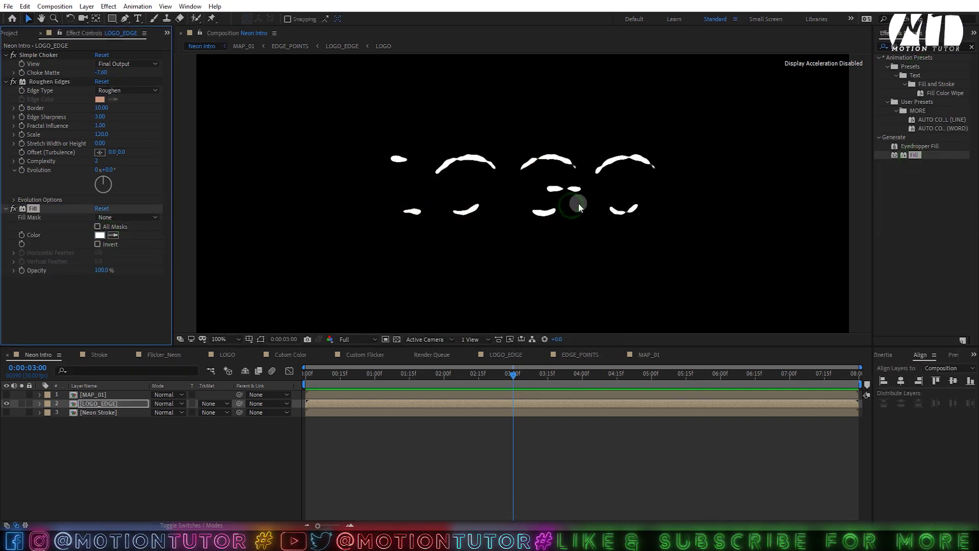
# Step: Set the Roughen Edges Border on the LOGO_EDGE layer to 9
pyautogui.write('9')
pyautogui.press('Return')
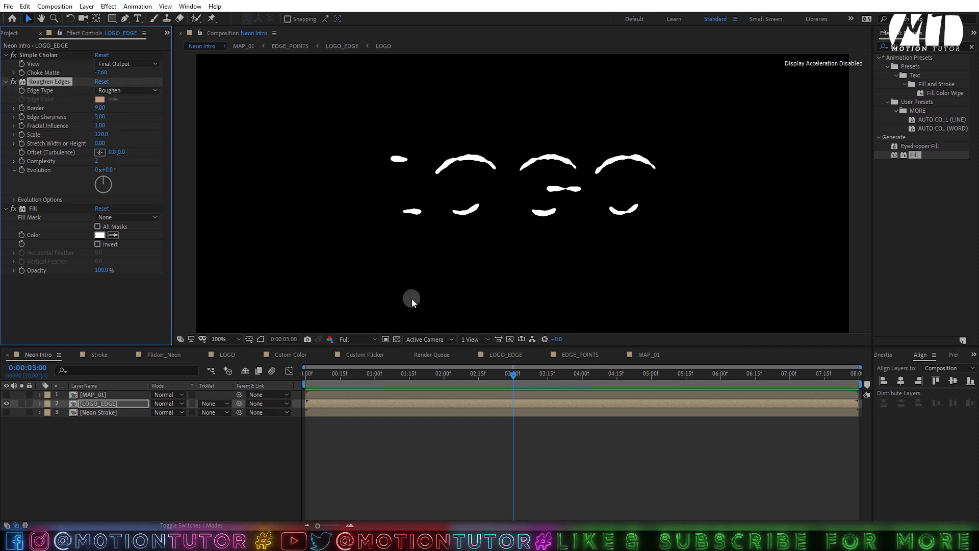
pyautogui.click(39, 56)
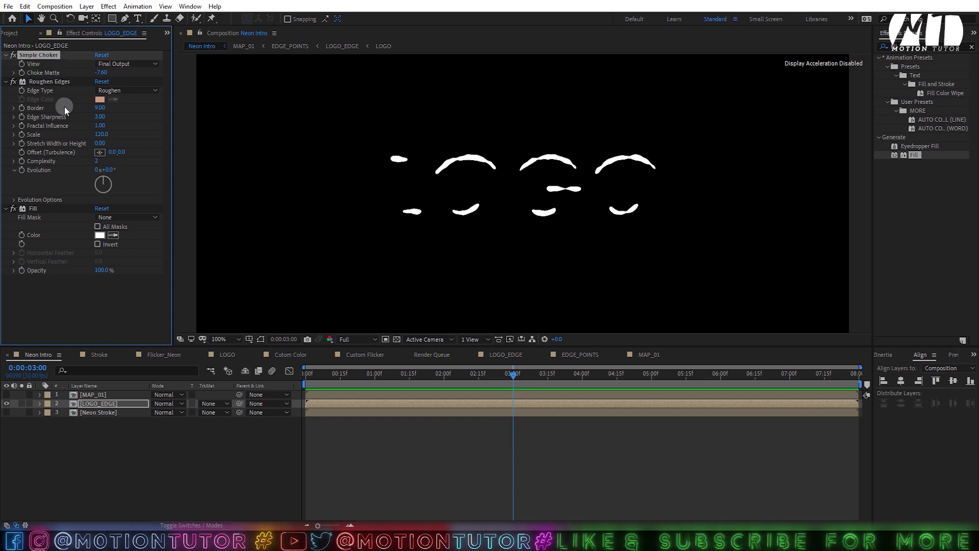
# Step: Make the MAP_01 layer visible again and inspect how its streaks combine with the logo edges
pyautogui.click(6, 394)
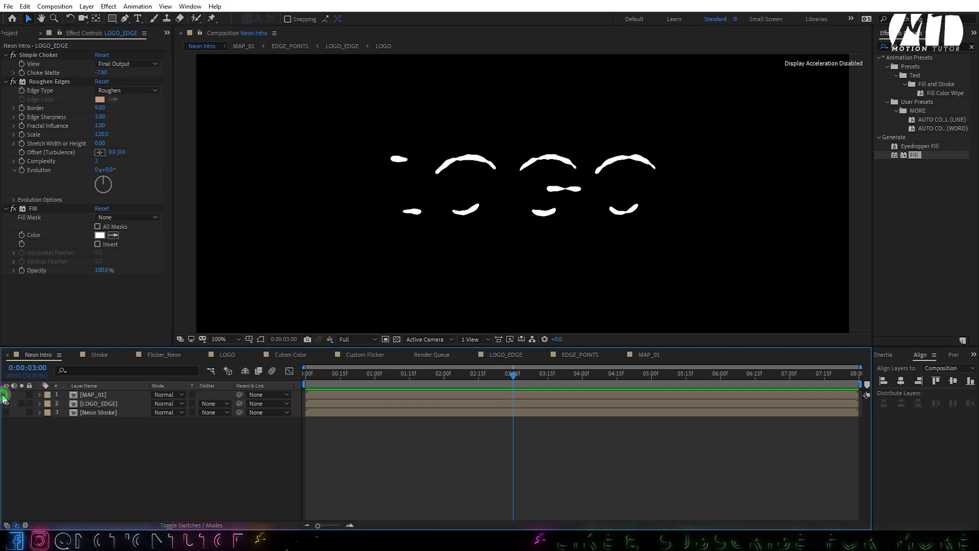
pyautogui.scroll(1, 542, 163)
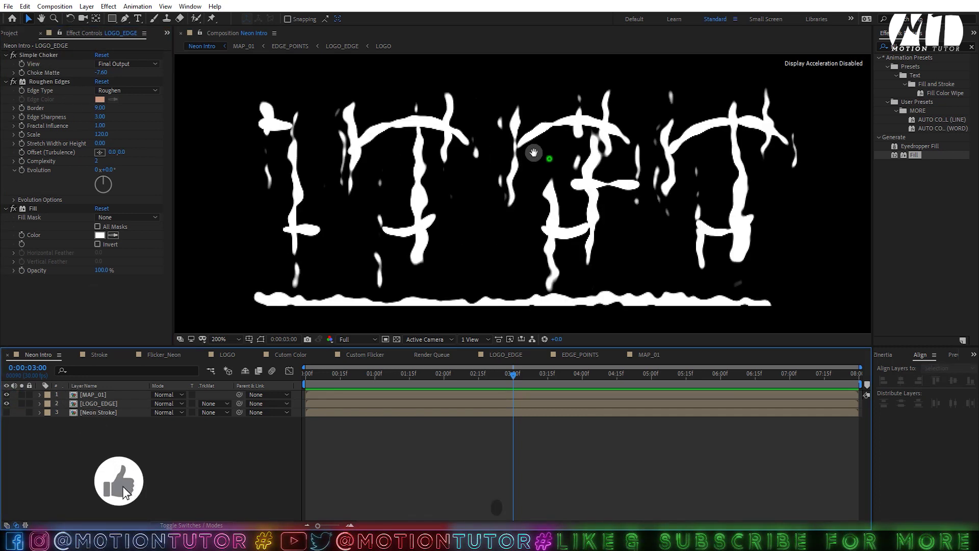
pyautogui.moveTo(542, 163); pyautogui.dragTo(480, 147)
pyautogui.scroll(-1, 538, 152)
# Step: Pre-compose the MAP_01 and LOGO_EDGE layers together into a new composition named MAP_02
pyautogui.click(87, 395)
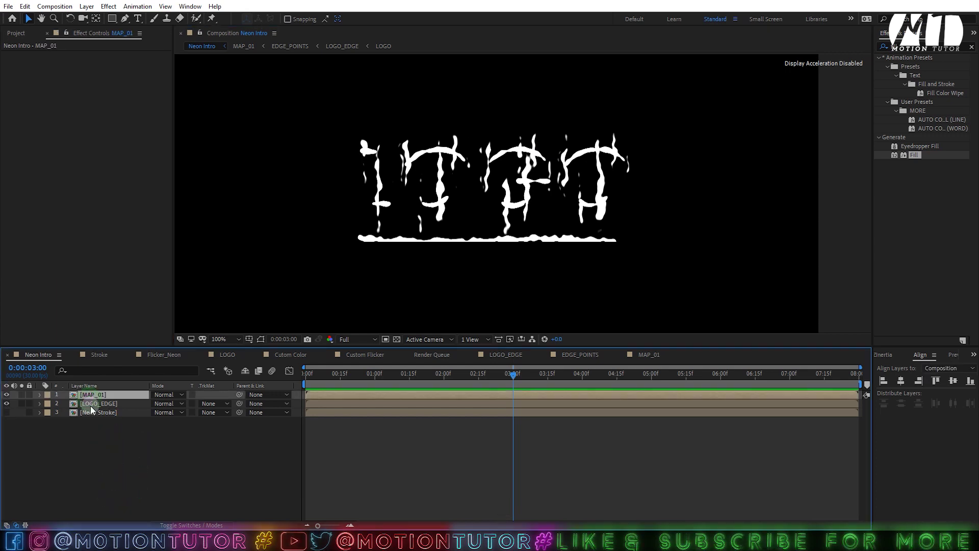
pyautogui.keyDown('shift'); pyautogui.click(88, 403); pyautogui.keyUp('shift')
pyautogui.rightClick(89, 401)
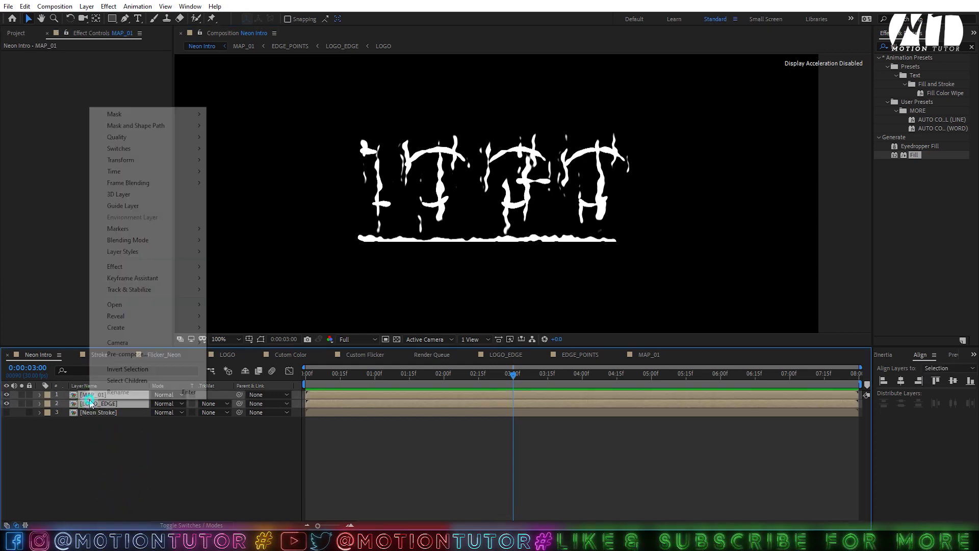
pyautogui.click(127, 354)
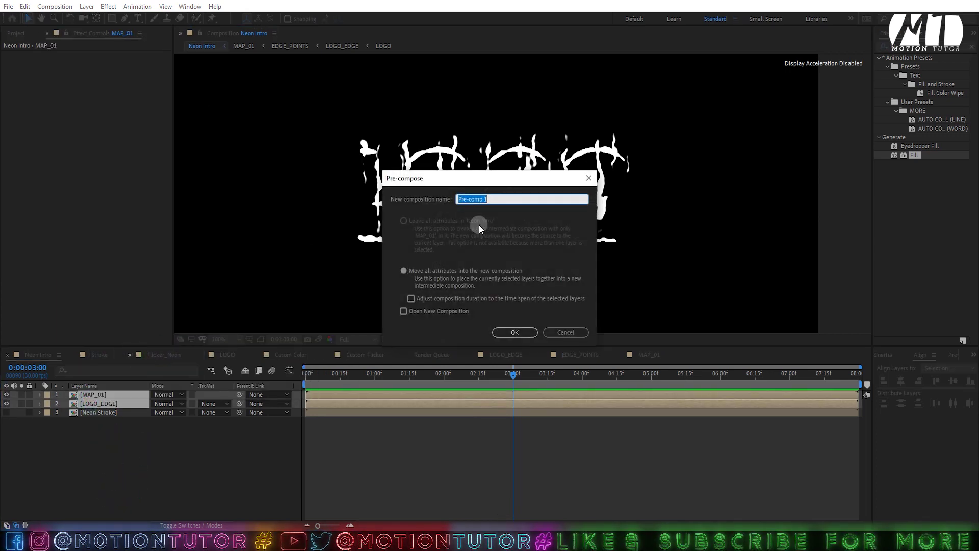
pyautogui.write('MAP_02')
pyautogui.press('Return')
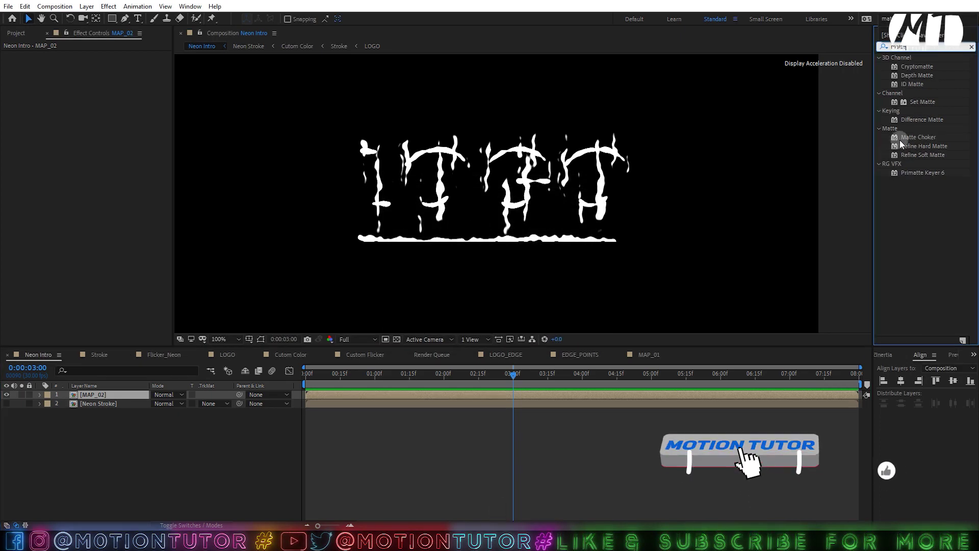
# Step: Apply Matte Choker to the MAP_02 layer with Choke 1 at 35 and Geometric Softness 1 at 3.0
pyautogui.moveTo(905, 138); pyautogui.dragTo(94, 398)
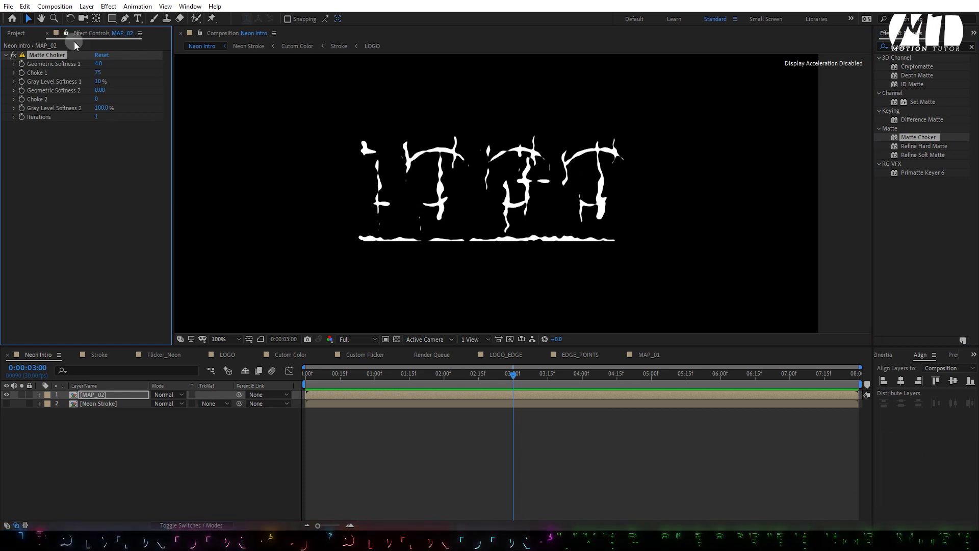
pyautogui.click(99, 64)
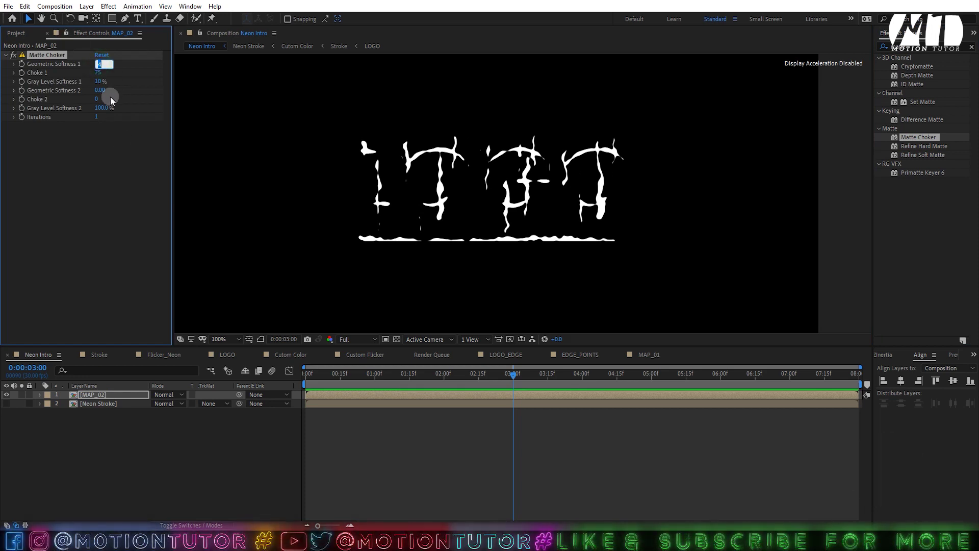
pyautogui.click(120, 160)
pyautogui.click(97, 73)
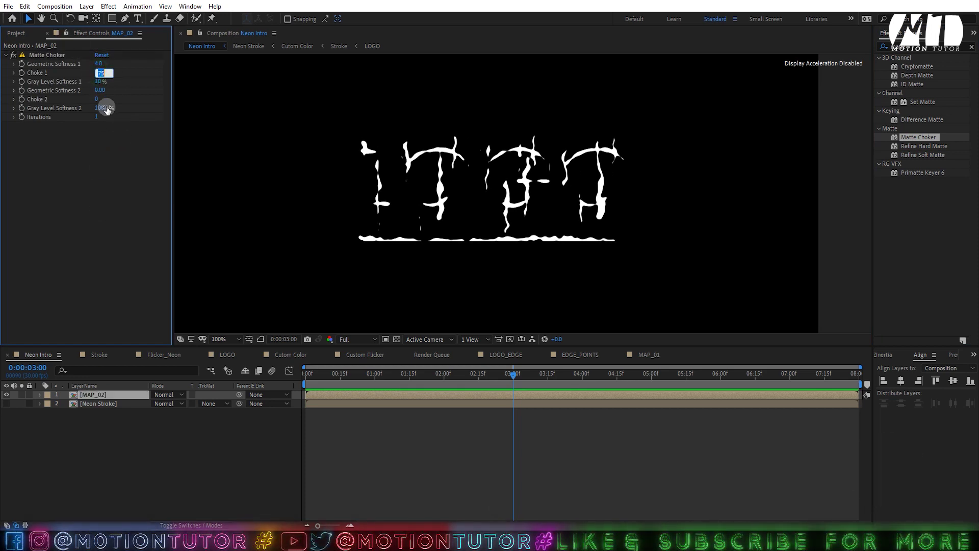
pyautogui.write('50')
pyautogui.press('Return')
pyautogui.write('35')
pyautogui.click(111, 133)
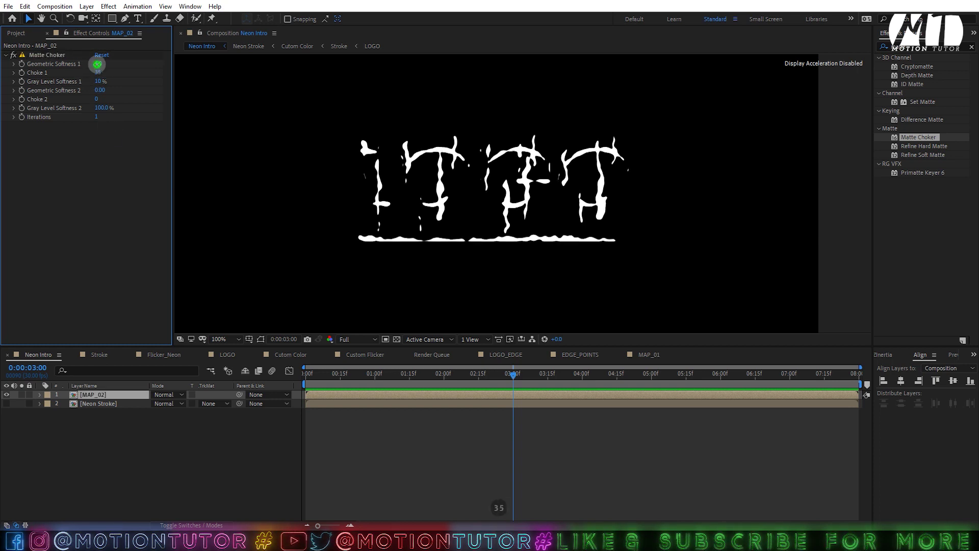
pyautogui.click(97, 63)
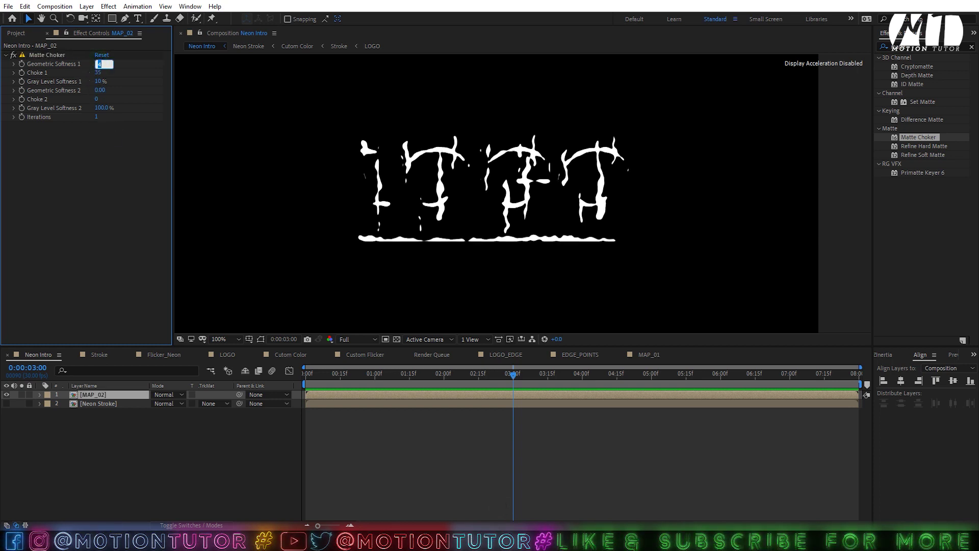
pyautogui.write('3')
pyautogui.click(113, 150)
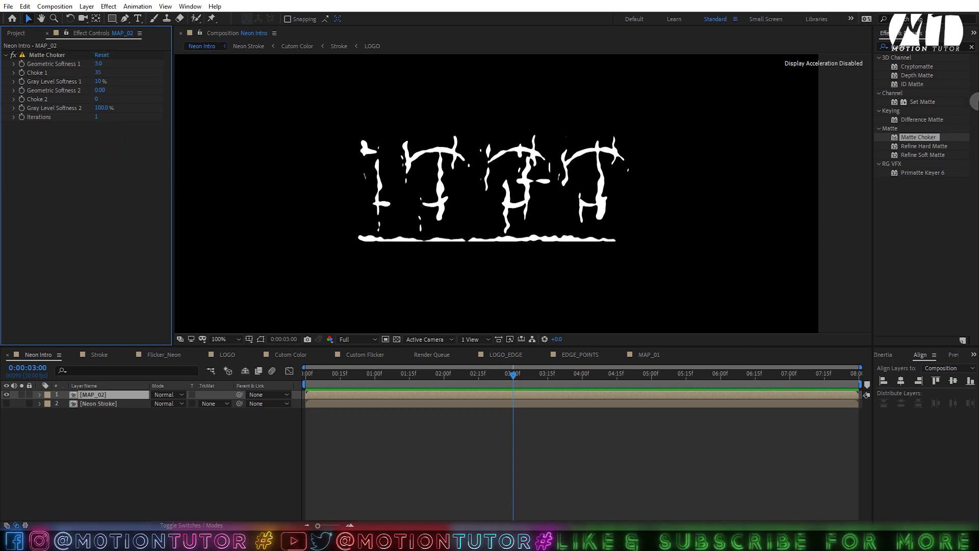
# Step: Add Simple Choker below Matte Choker on MAP_02 with a Choke Matte of 3.00, save the project and inspect the shapes
pyautogui.click(920, 48)
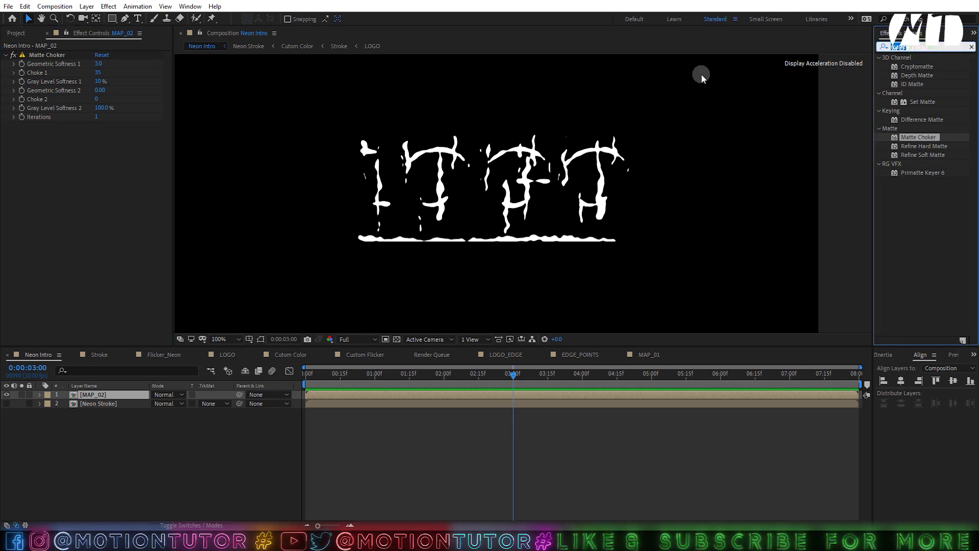
pyautogui.write('sim')
pyautogui.moveTo(931, 84); pyautogui.dragTo(40, 148)
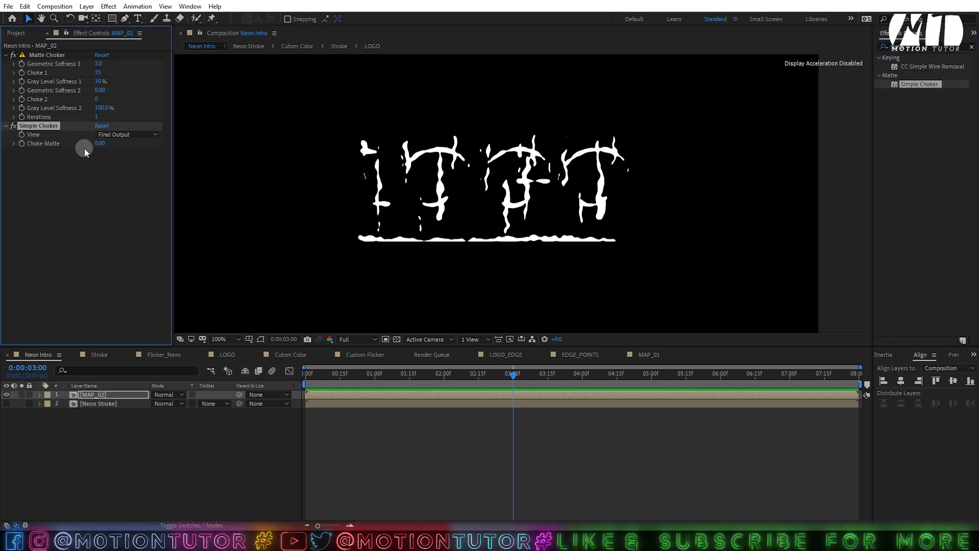
pyautogui.moveTo(102, 144)
pyautogui.mouseDown()
pyautogui.moveTo(72, 150)
pyautogui.moveTo(117, 146)
pyautogui.mouseUp()
pyautogui.click(85, 178)
pyautogui.hotkey('ctrl', 's')
pyautogui.scroll(1, 486, 191)
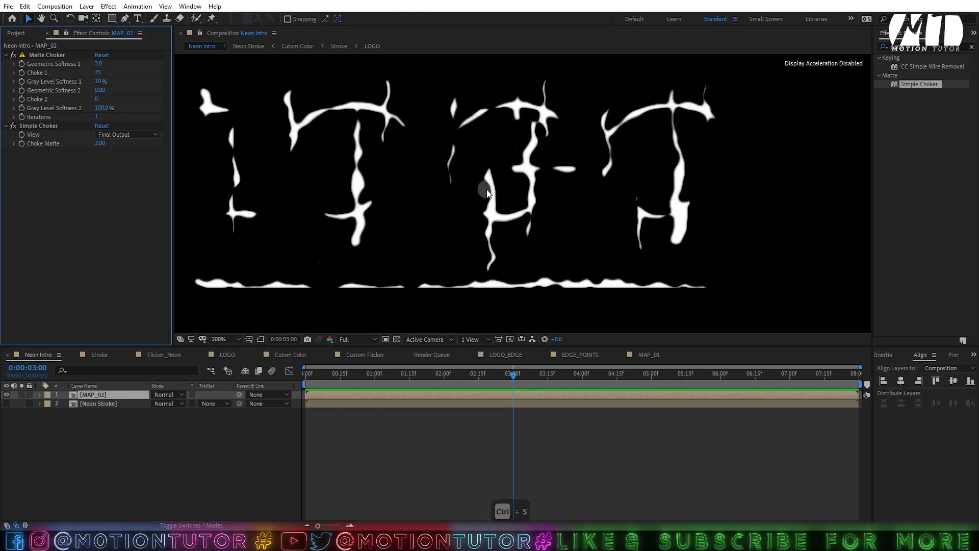
pyautogui.scroll(-1, 487, 193)
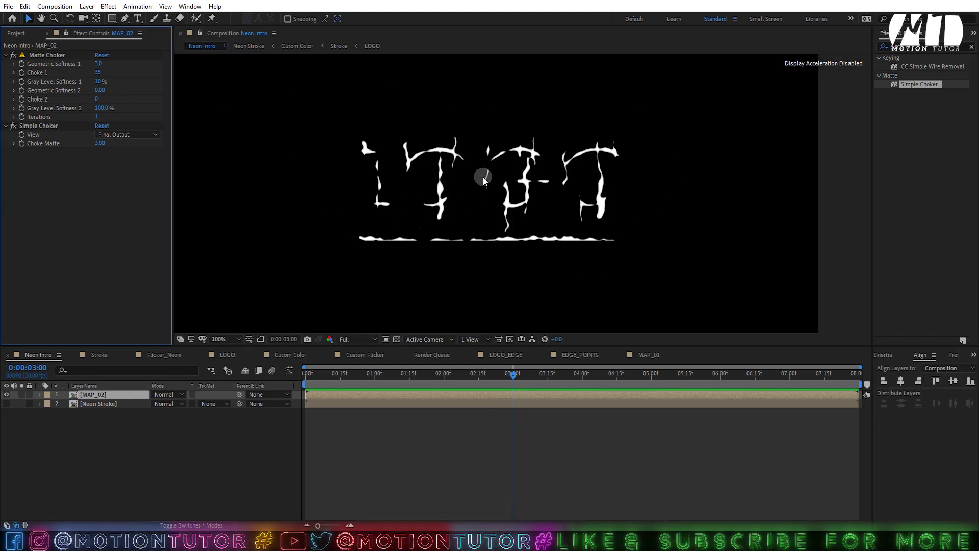
# Step: Duplicate the Simple Choker effect on MAP_02 and move the copy above Matte Choker
pyautogui.click(32, 126)
pyautogui.hotkey('ctrl', 'd')
pyautogui.moveTo(49, 155); pyautogui.dragTo(61, 50)
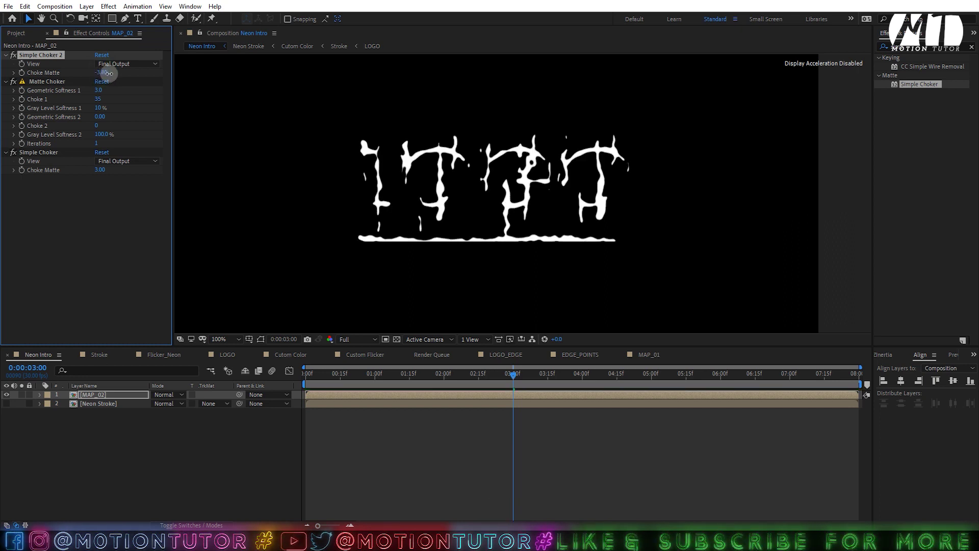
# Step: Set Simple Choker 2 to -2.00, Geometric Softness 1 to 5.0, Choke 1 to 50 and the last Simple Choker to 2.00, and save
pyautogui.click(13, 82)
pyautogui.click(14, 152)
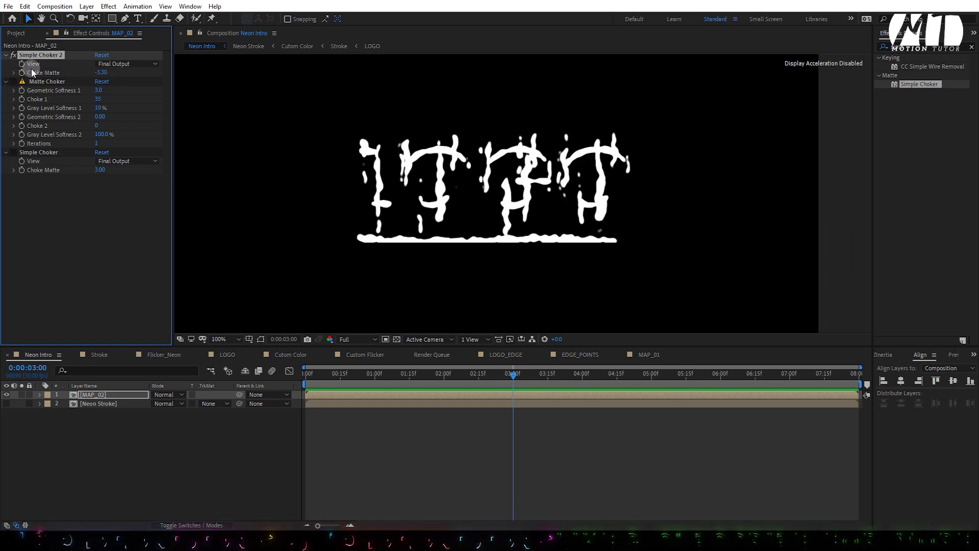
pyautogui.click(15, 82)
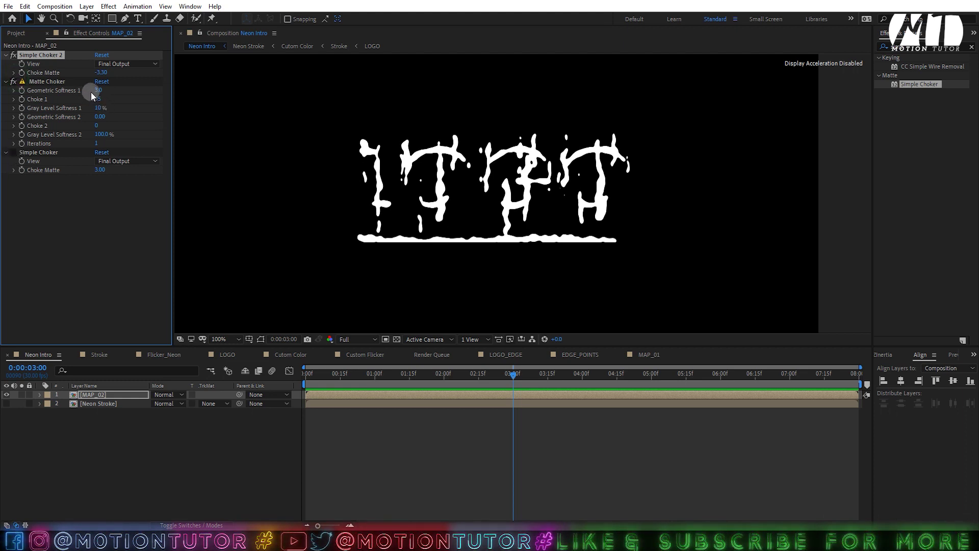
pyautogui.press('Return')
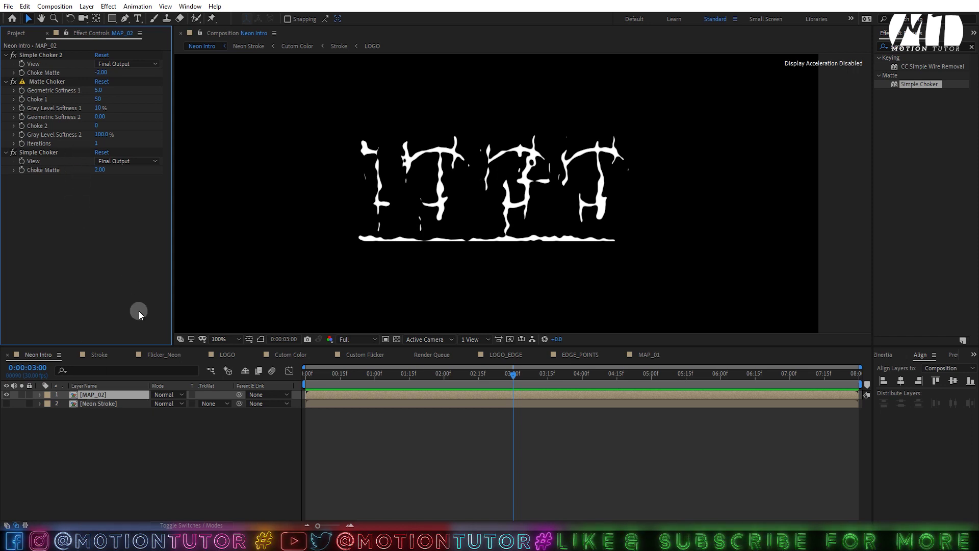
pyautogui.hotkey('ctrl', 's')
# Step: Pre-compose the MAP_02 layer as MAP_03, moving all attributes into it, and duplicate the resulting layer
pyautogui.click(103, 395)
pyautogui.rightClick(102, 395)
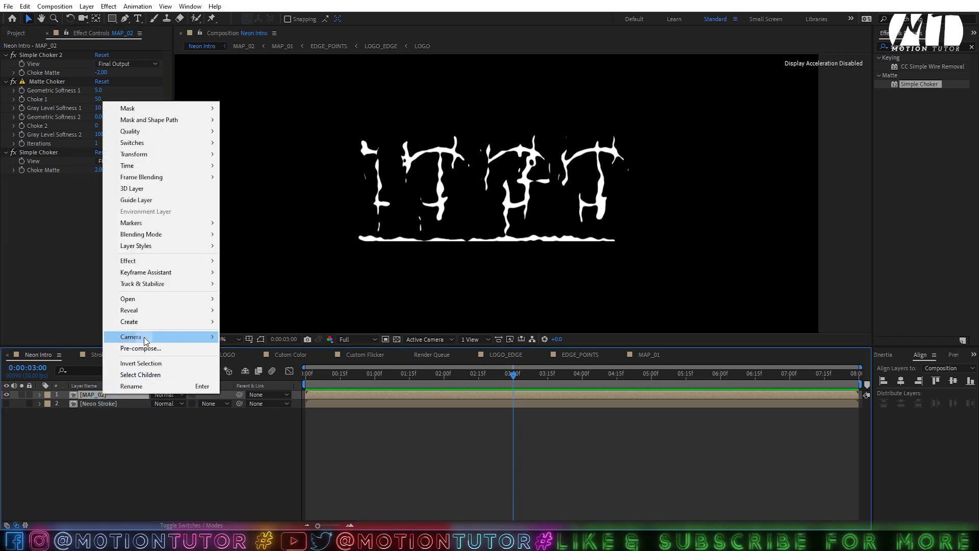
pyautogui.click(131, 345)
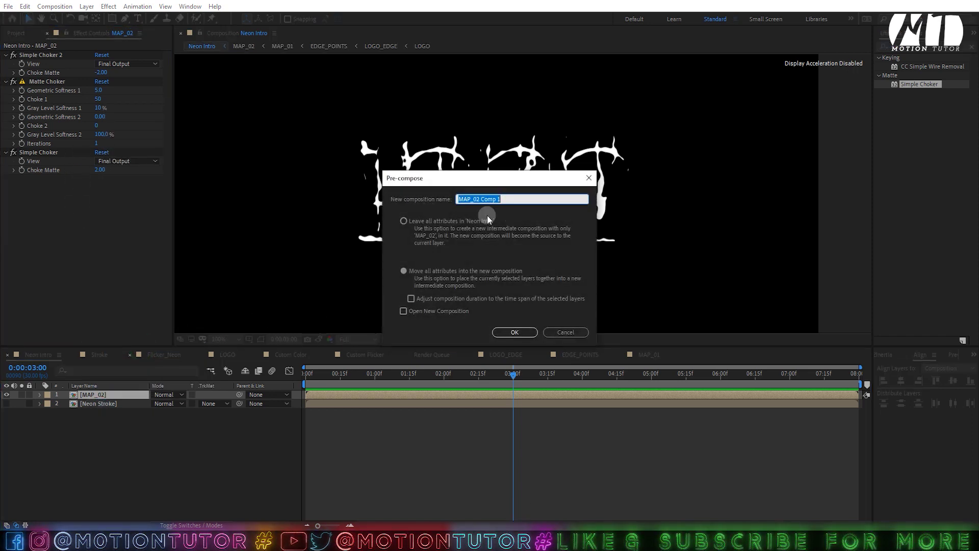
pyautogui.write('MAP_03')
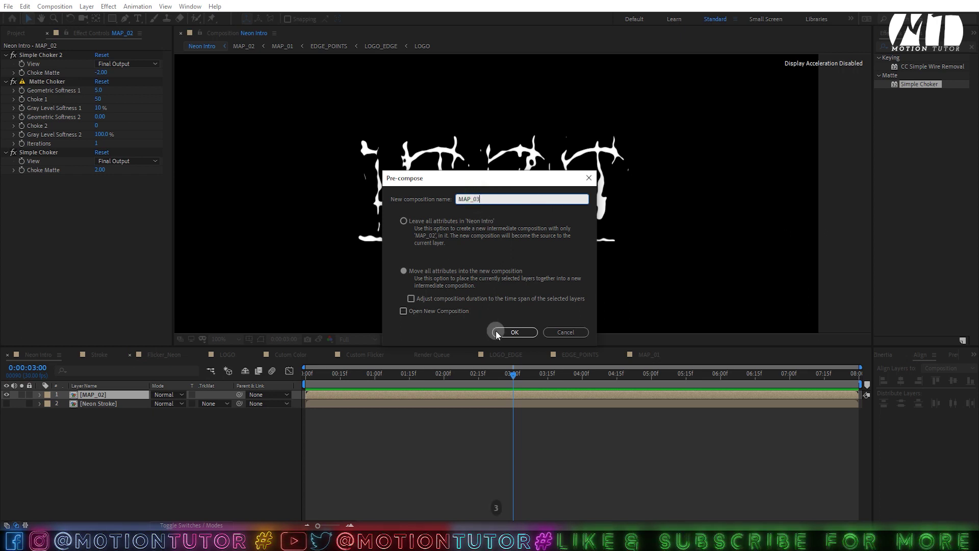
pyautogui.click(509, 332)
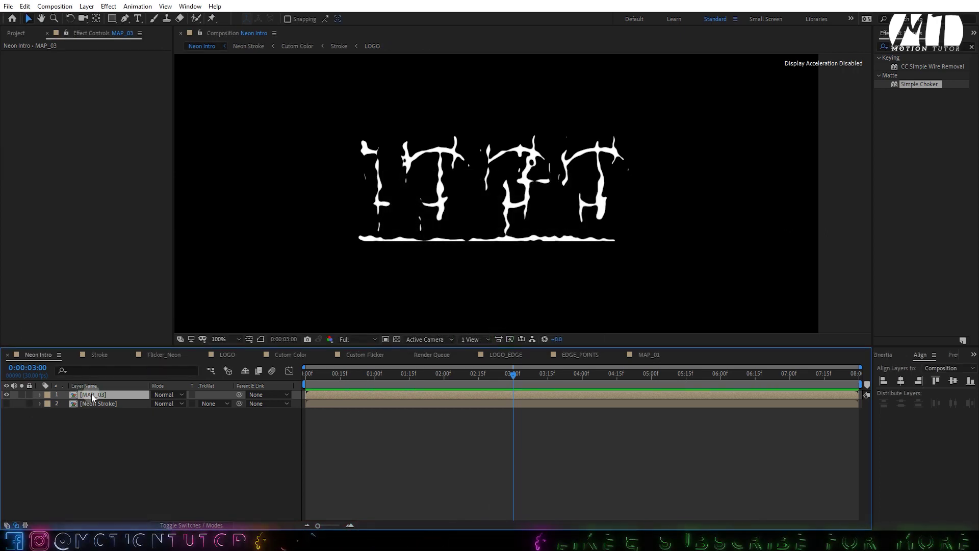
pyautogui.hotkey('ctrl', 'd')
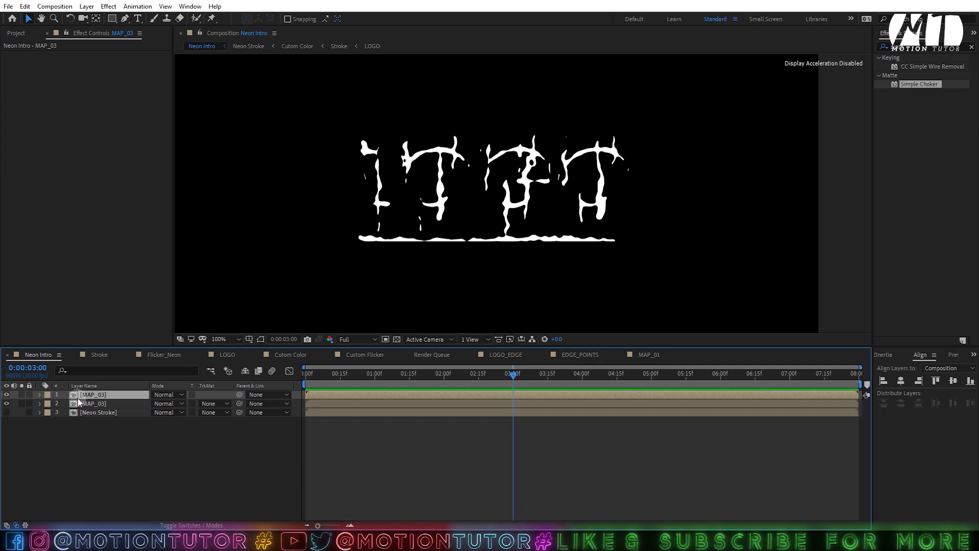
# Step: Pre-compose the upper MAP_03 layer as ICE_MAP, moving all attributes into the new composition
pyautogui.rightClick(79, 402)
pyautogui.click(110, 345)
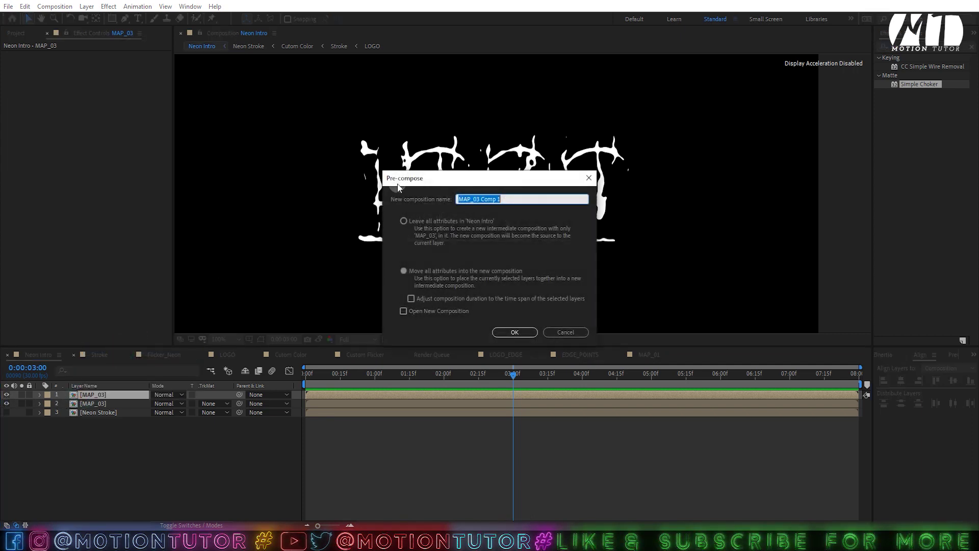
pyautogui.write('ICE')
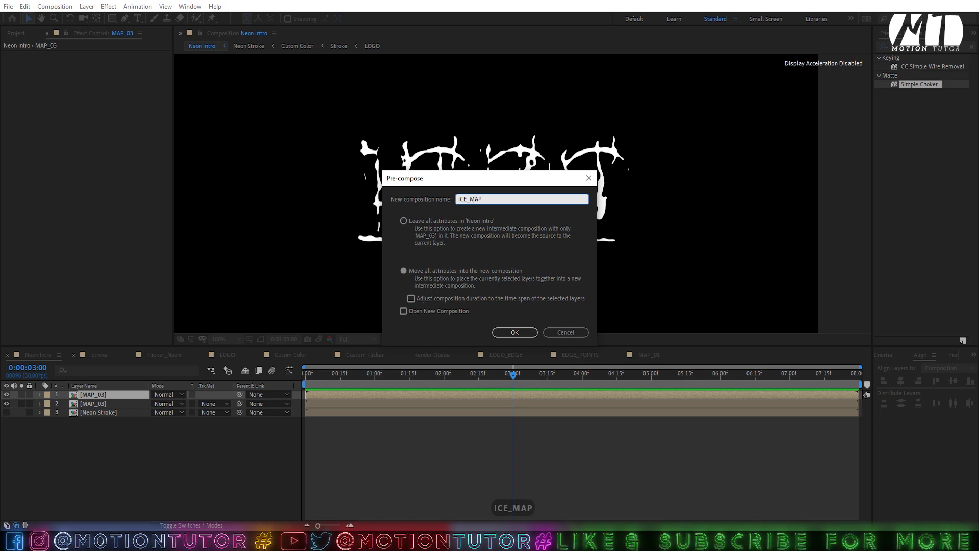
pyautogui.write('_MAP')
pyautogui.press('Return')
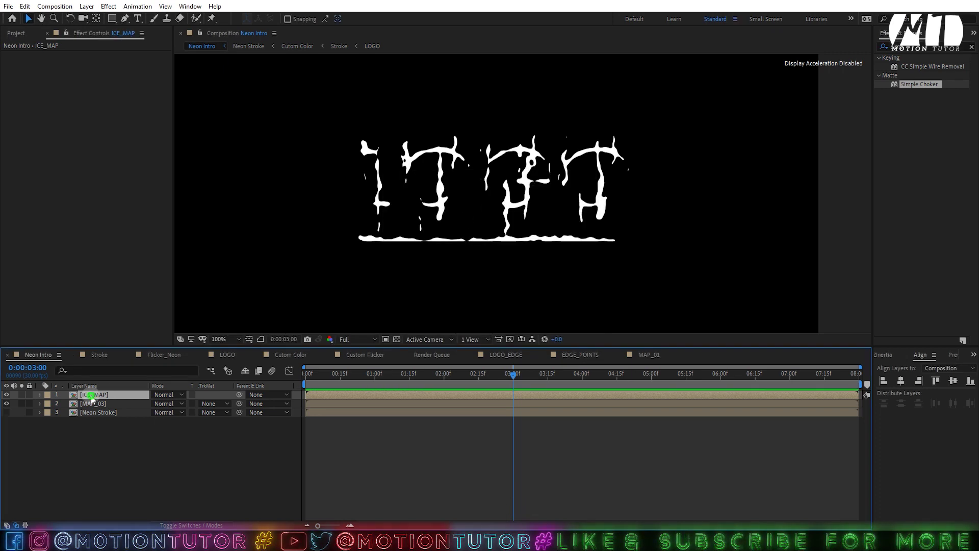
# Step: Open the ICE_MAP composition, save the project, duplicate its MAP_03 layer and hide the upper copy
pyautogui.doubleClick(92, 395)
pyautogui.click(100, 396)
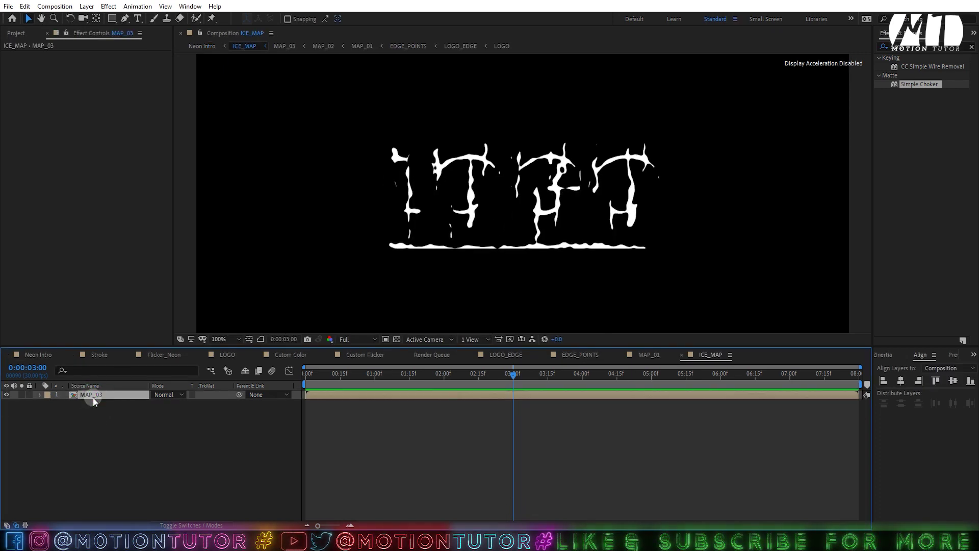
pyautogui.hotkey('ctrl', 's')
pyautogui.hotkey('ctrl', 'd')
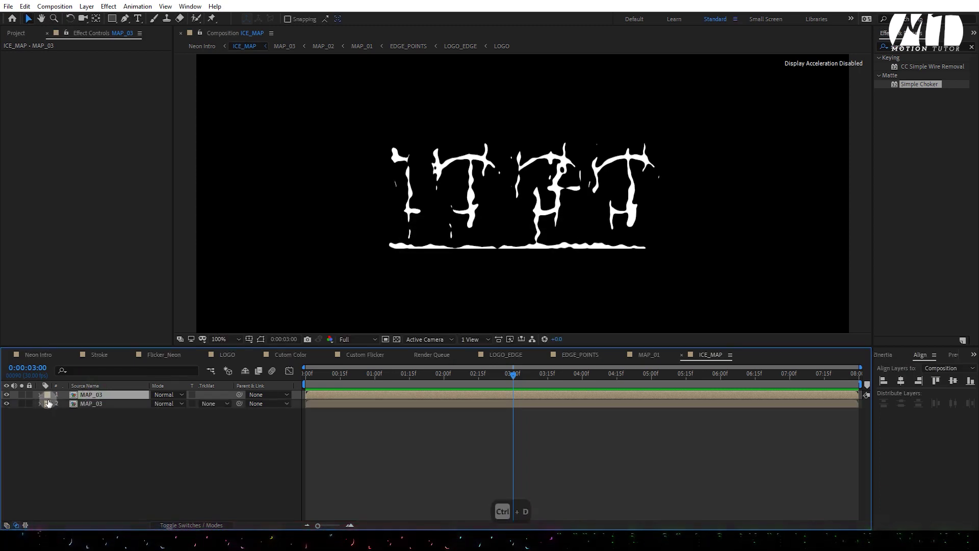
pyautogui.click(6, 394)
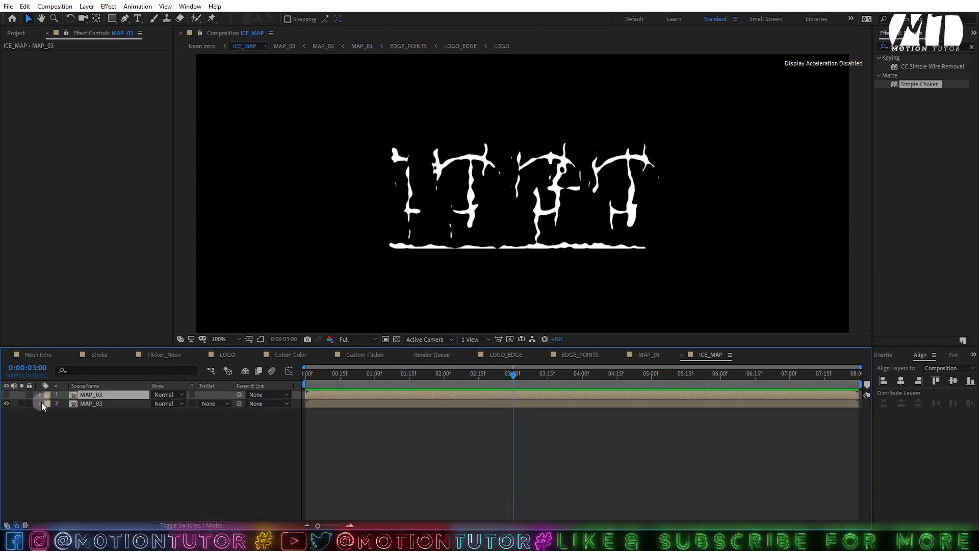
# Step: Add an Inner Glow layer style to the lower MAP_03 layer with Normal blend mode and 100% opacity
pyautogui.click(79, 404)
pyautogui.rightClick(85, 401)
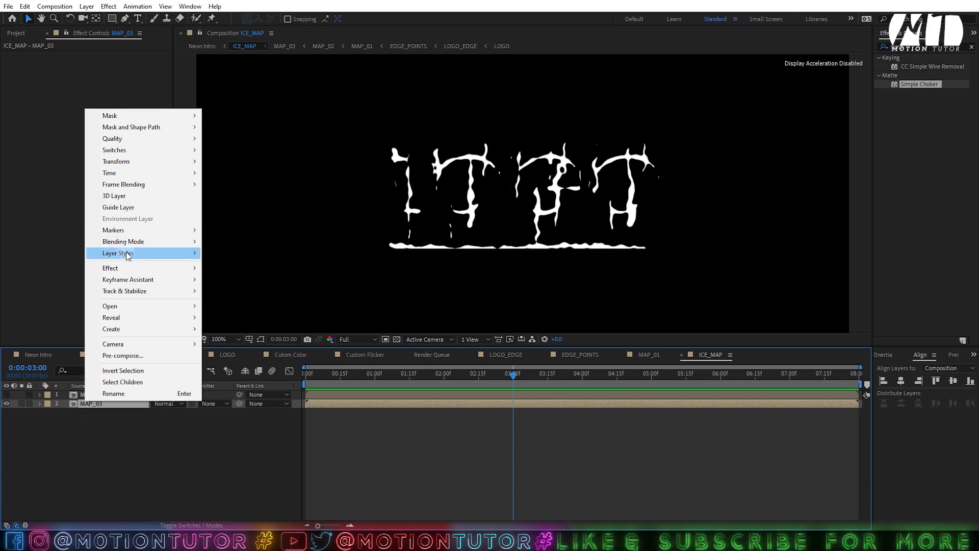
pyautogui.moveTo(128, 255)
pyautogui.click(228, 323)
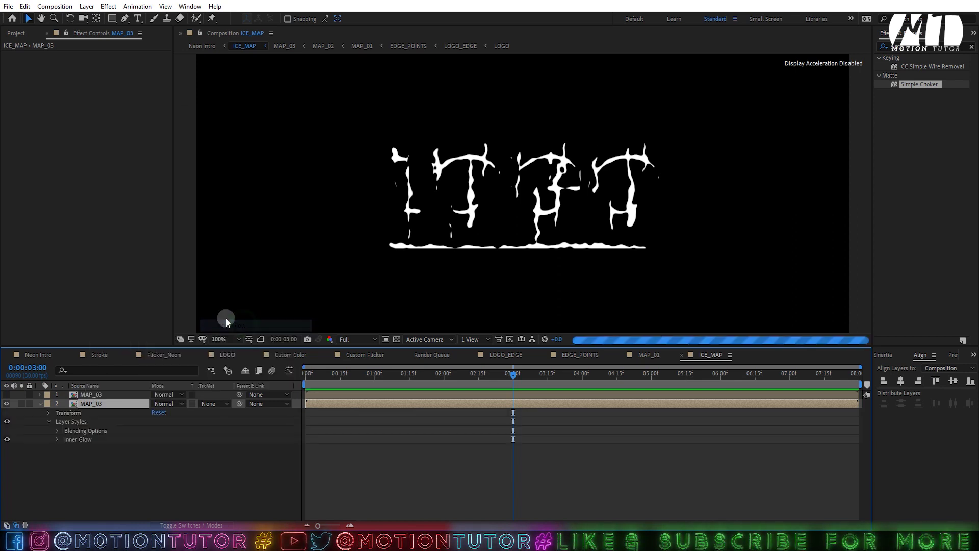
pyautogui.click(57, 439)
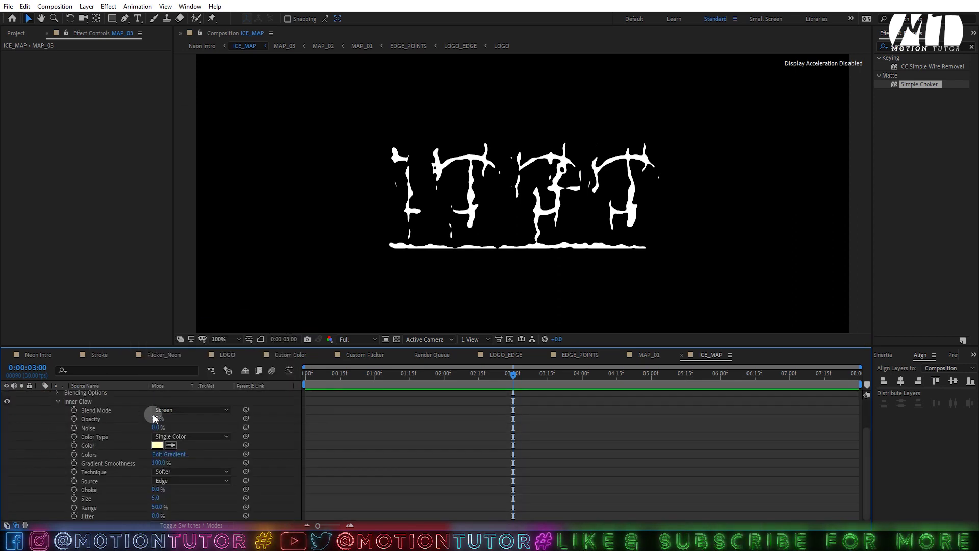
pyautogui.click(155, 412)
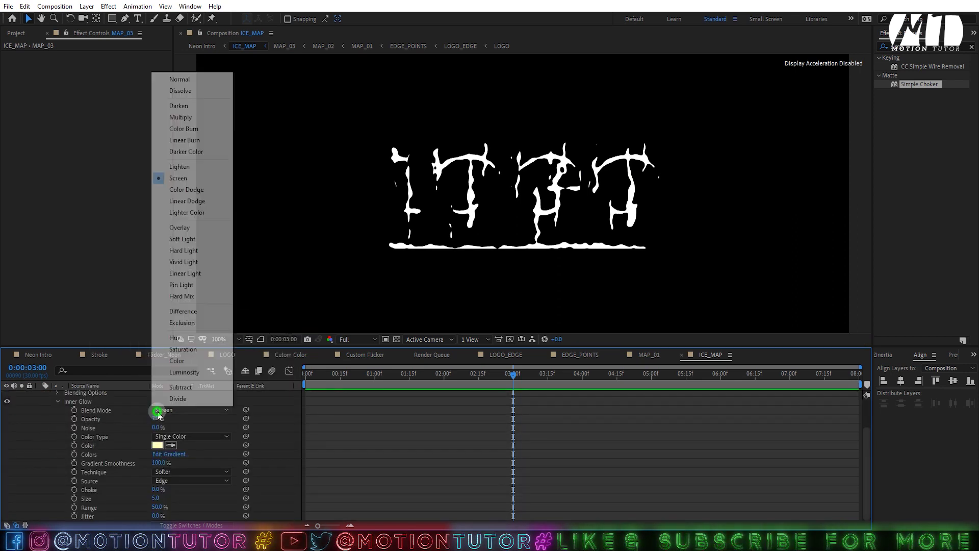
pyautogui.click(179, 81)
pyautogui.moveTo(156, 418); pyautogui.dragTo(439, 418)
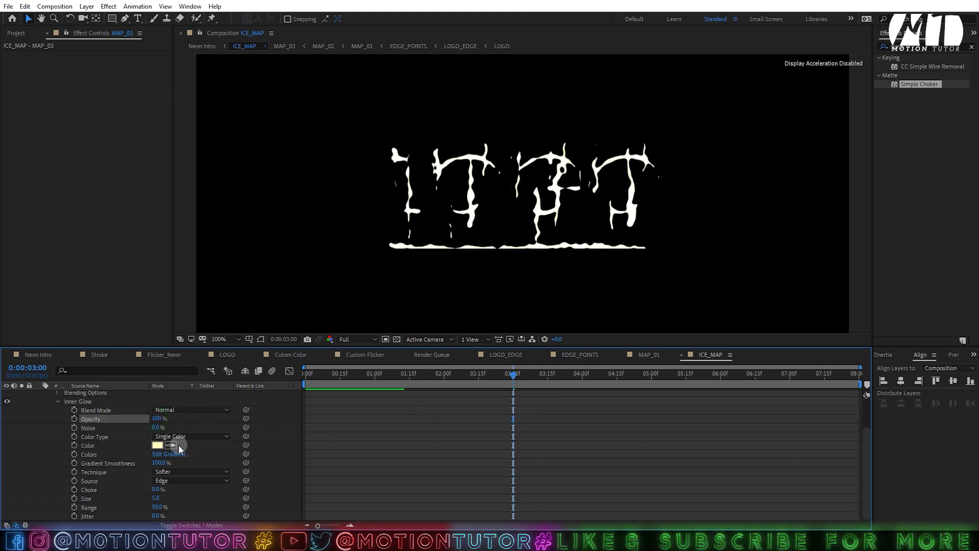
# Step: Set the Inner Glow color to black (000000)
pyautogui.click(157, 446)
pyautogui.moveTo(422, 280); pyautogui.dragTo(219, 433)
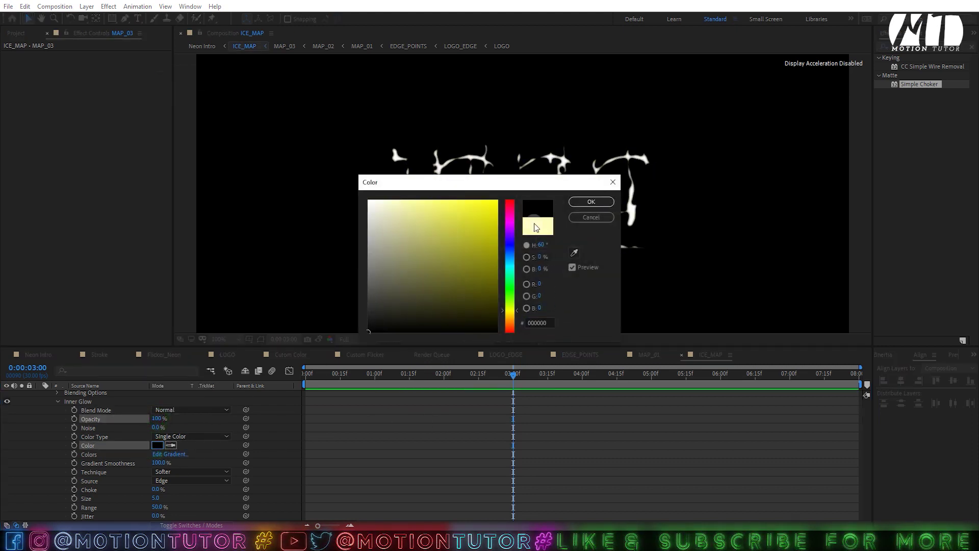
pyautogui.click(578, 205)
# Step: Try an Inner Glow size of 10, and settle on a size of 7
pyautogui.scroll(2, 533, 204)
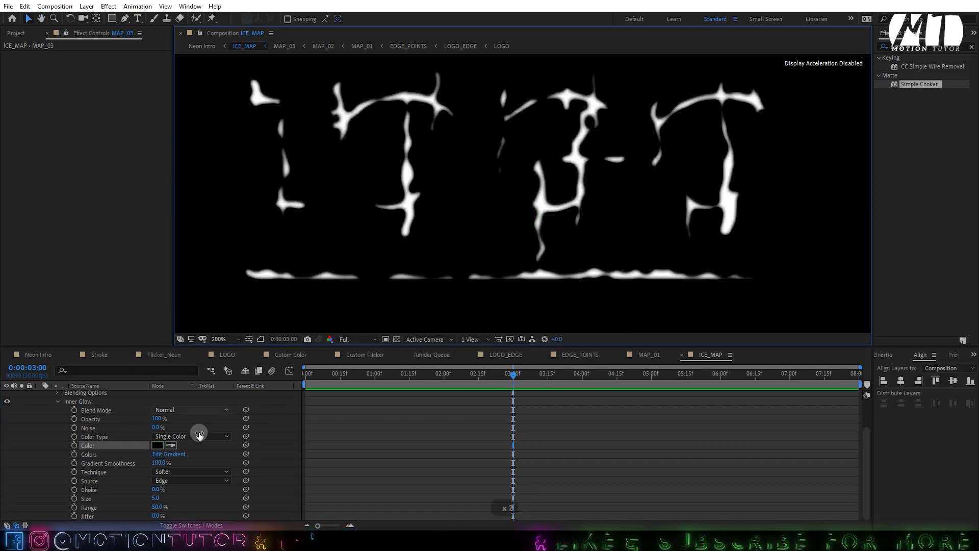
pyautogui.click(187, 460)
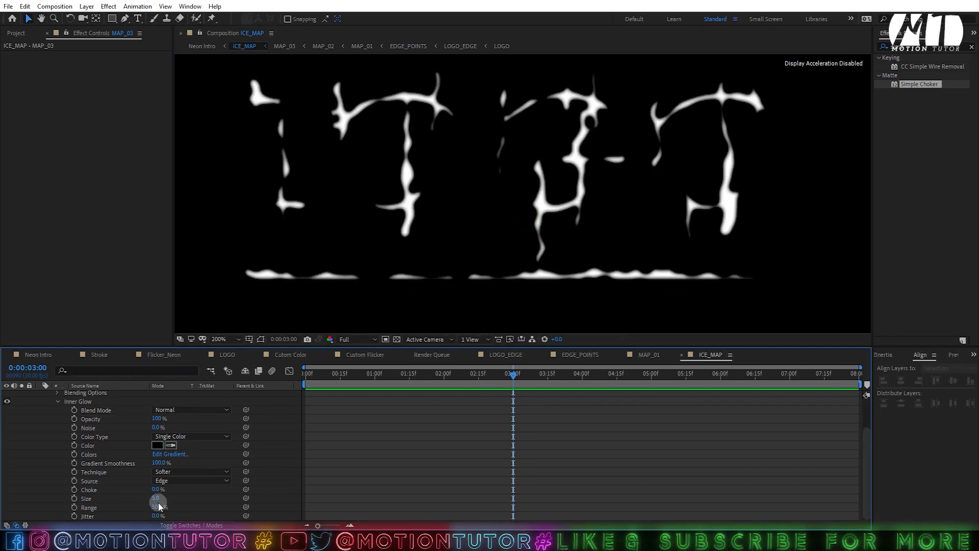
pyautogui.write('10')
pyautogui.press('Return')
pyautogui.click(156, 498)
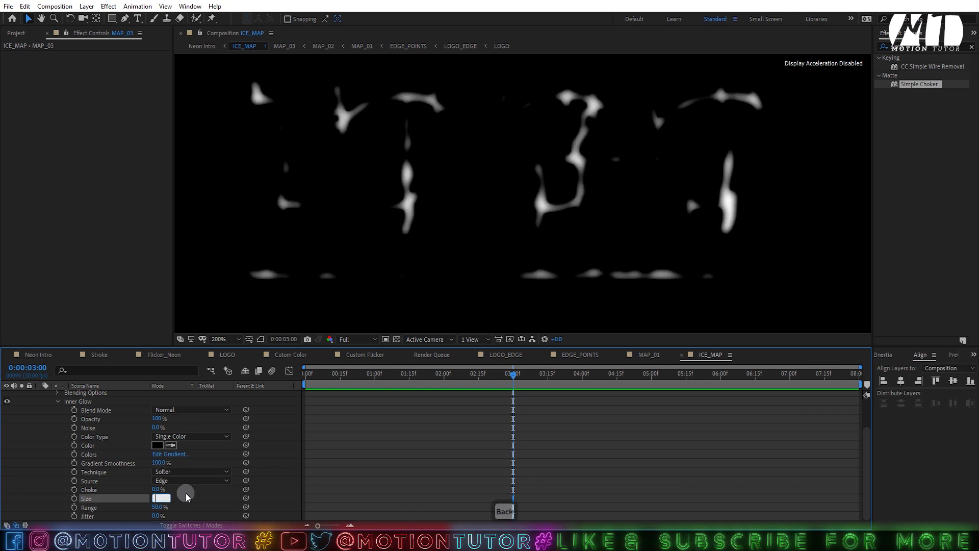
pyautogui.write('7')
pyautogui.click(187, 492)
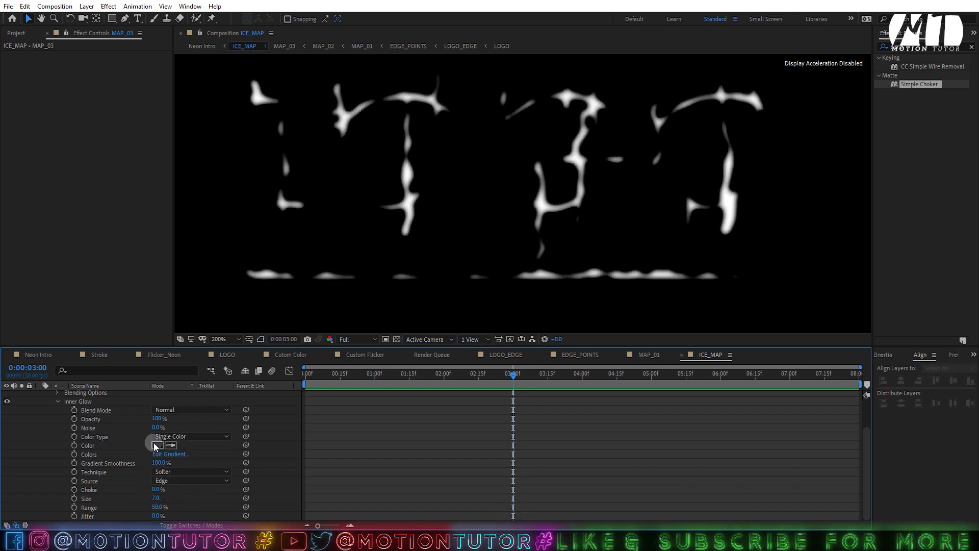
# Step: Set the Inner Glow opacity to 75% and its range to 75%, and save the project
pyautogui.write('75')
pyautogui.click(290, 425)
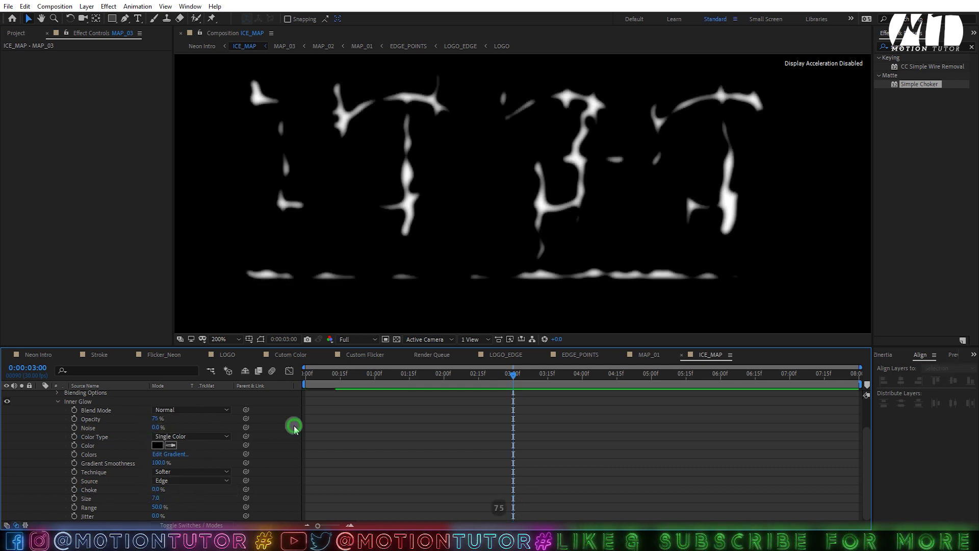
pyautogui.click(154, 506)
pyautogui.write('75')
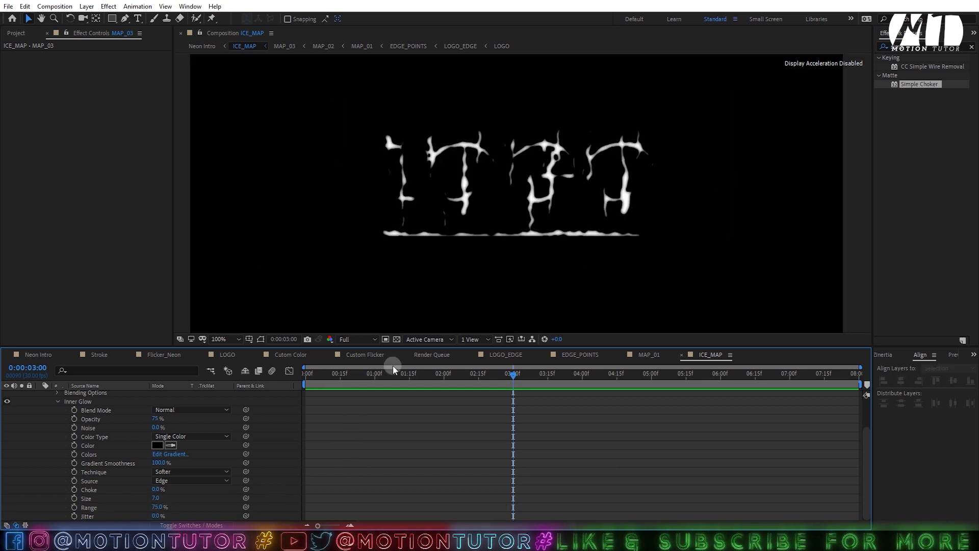
pyautogui.scroll(1, 479, 239)
pyautogui.scroll(2, 36, 406)
pyautogui.hotkey('ctrl', 's')
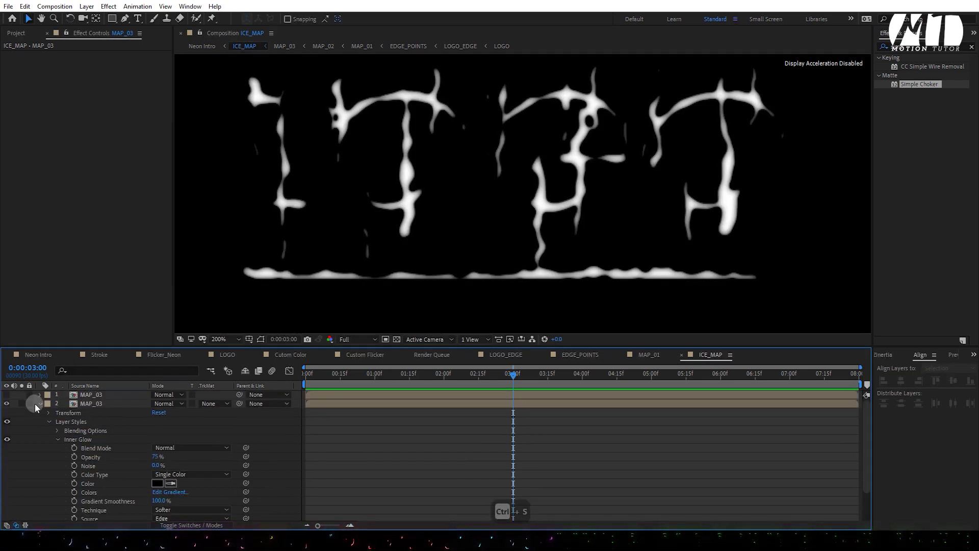
# Step: Hide the lower MAP_03 layer, show the upper copy and apply the Fractal Noise effect to it
pyautogui.click(38, 404)
pyautogui.click(6, 403)
pyautogui.click(6, 394)
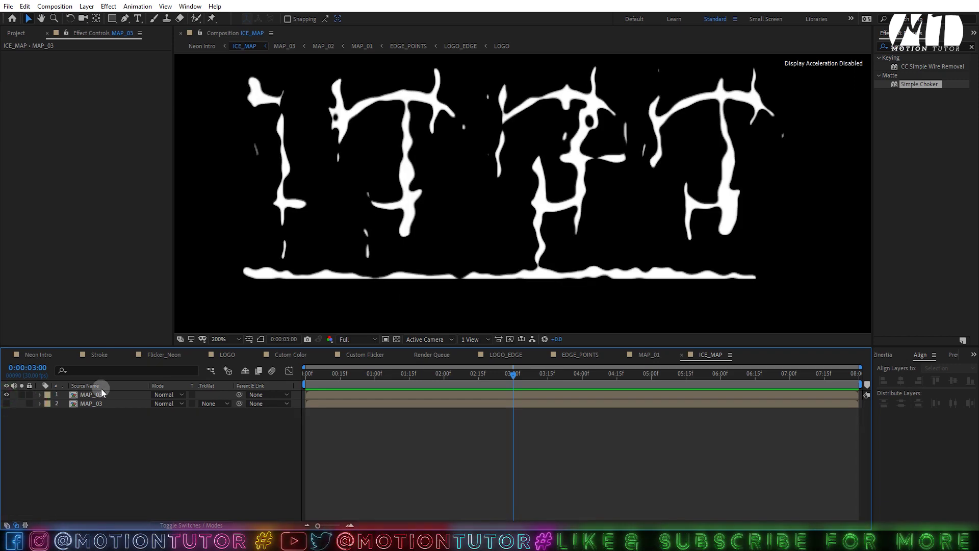
pyautogui.click(91, 394)
pyautogui.scroll(2, 231, 328)
pyautogui.moveTo(927, 295); pyautogui.dragTo(109, 396)
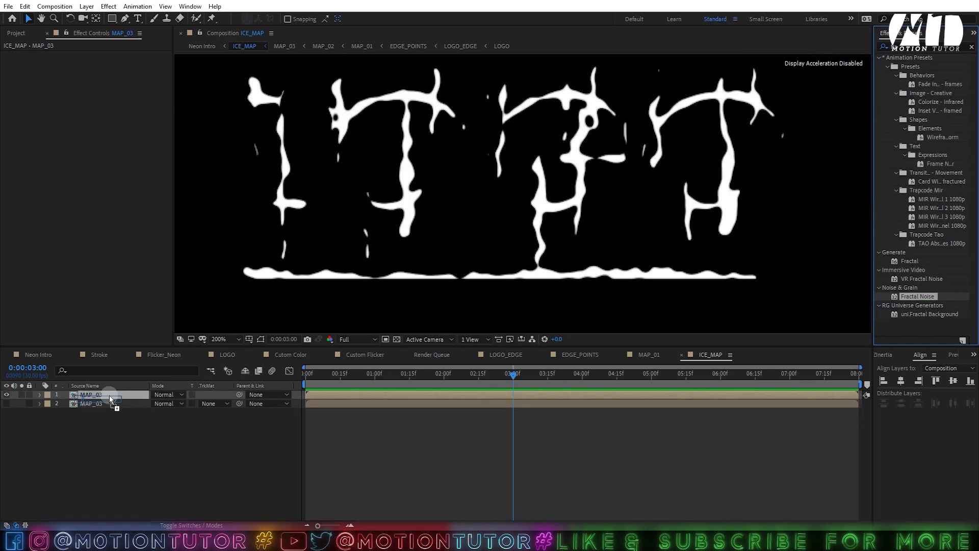
# Step: Set Fractal Noise to the Dynamic fractal type with Clip overflow and a transform scale of 25
pyautogui.click(112, 64)
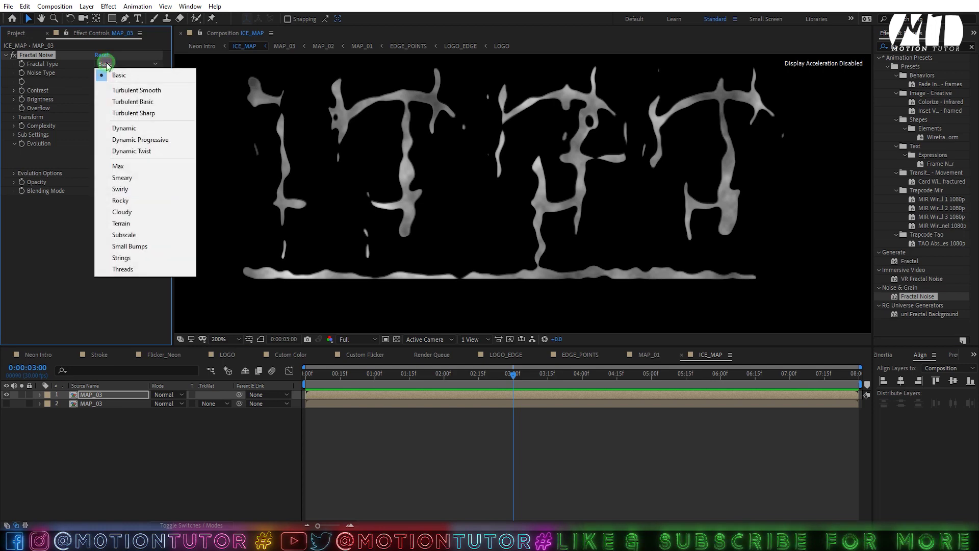
pyautogui.click(139, 128)
pyautogui.click(130, 108)
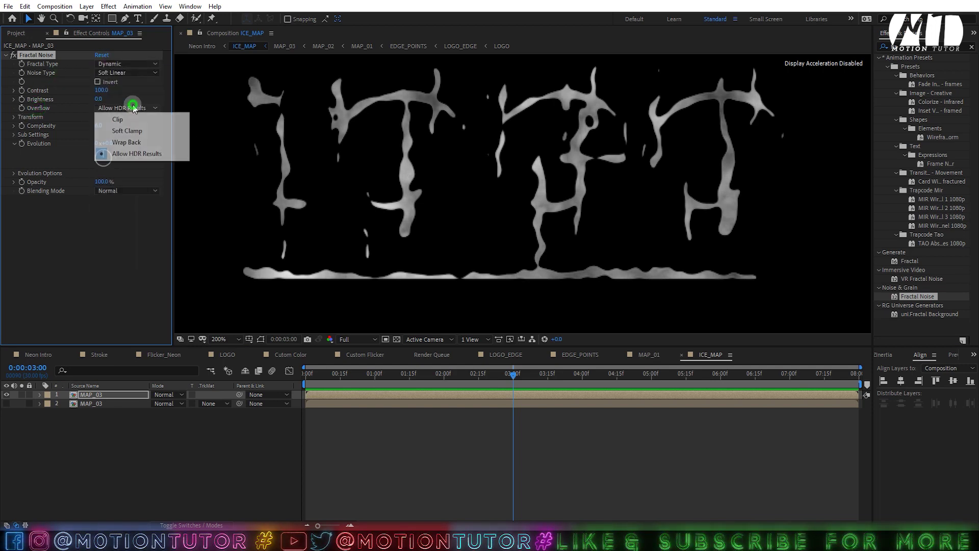
pyautogui.click(135, 120)
pyautogui.click(16, 118)
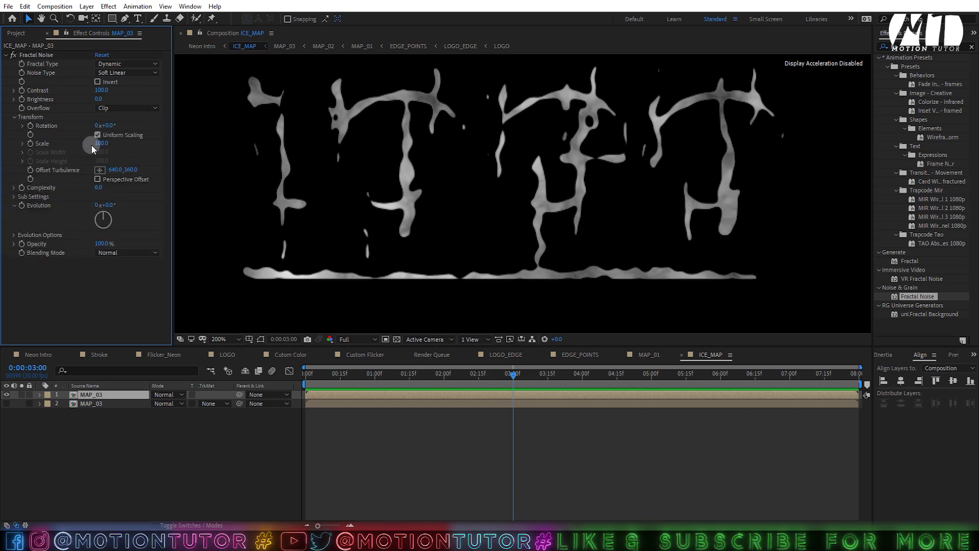
pyautogui.click(100, 145)
pyautogui.write('25')
pyautogui.click(148, 149)
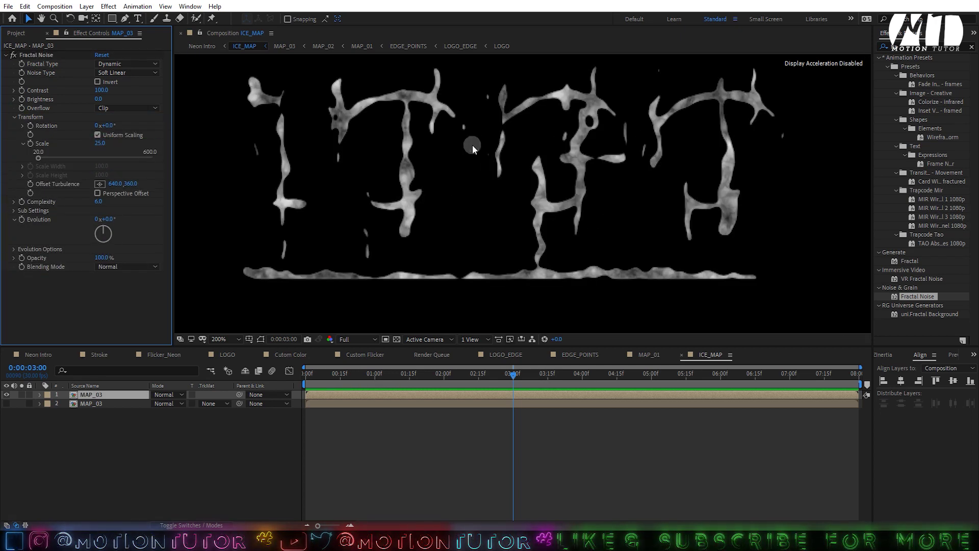
# Step: Set the blending mode of the upper MAP_03 layer to Linear Burn
pyautogui.click(158, 394)
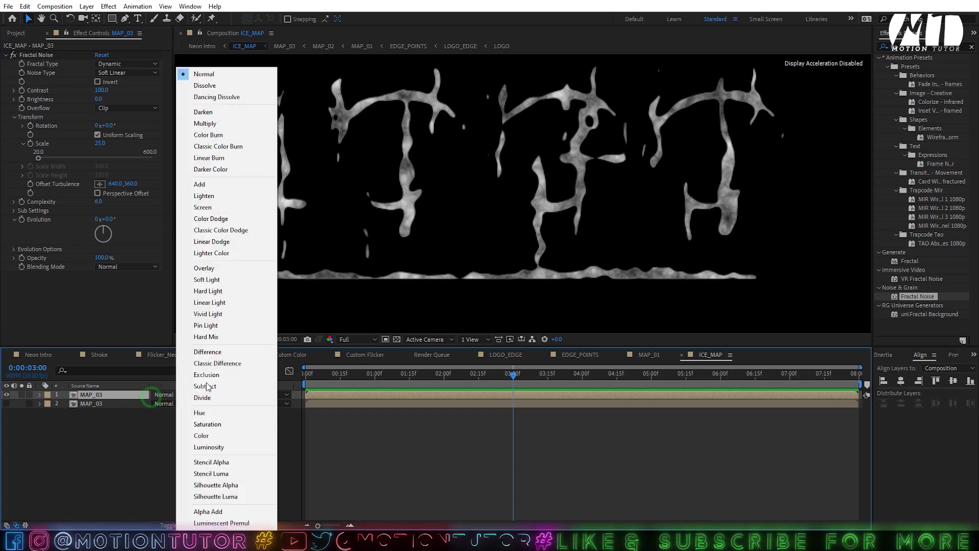
pyautogui.click(201, 160)
pyautogui.click(172, 395)
pyautogui.click(80, 488)
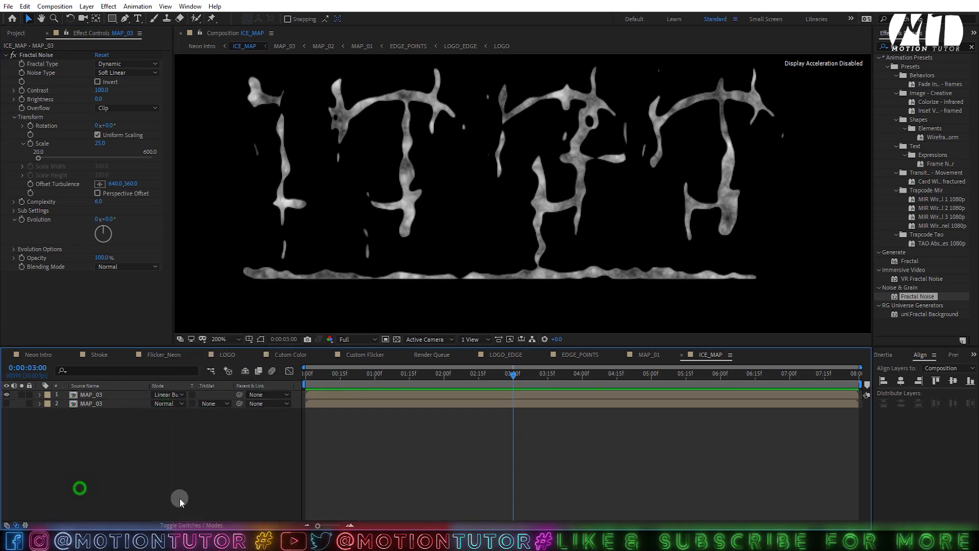
pyautogui.click(194, 524)
pyautogui.click(191, 524)
# Step: Show the lower MAP_03 layer again and set the upper copy's opacity to 30%
pyautogui.click(90, 394)
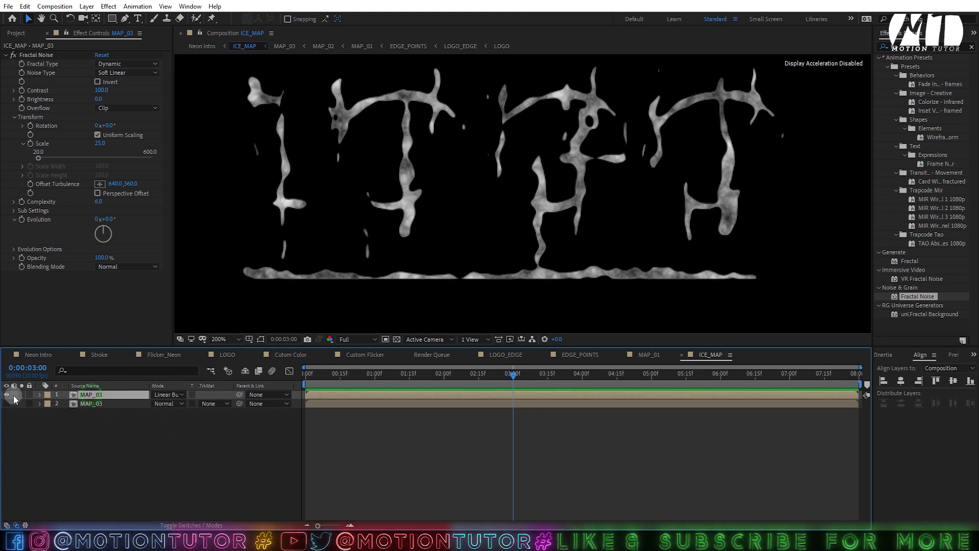
pyautogui.scroll(-1, 563, 201)
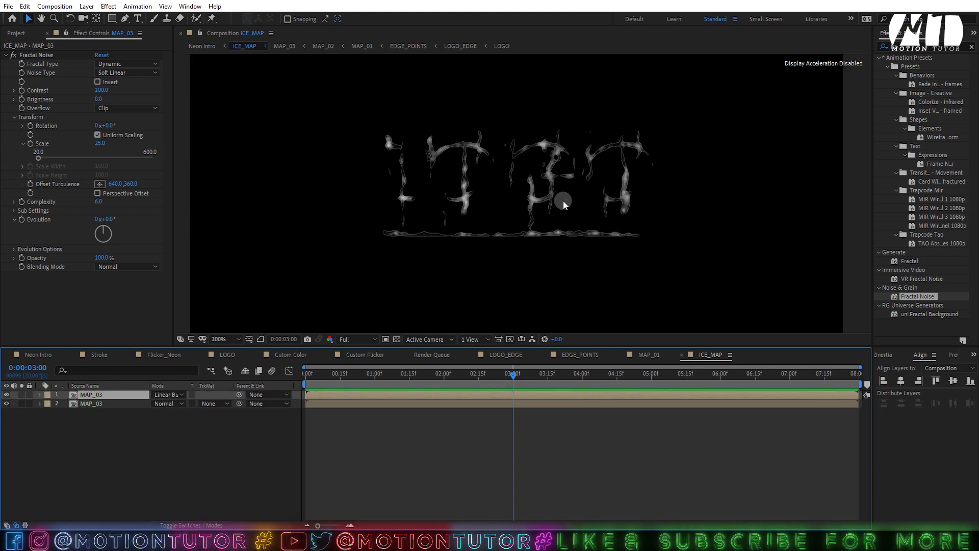
pyautogui.press('t')
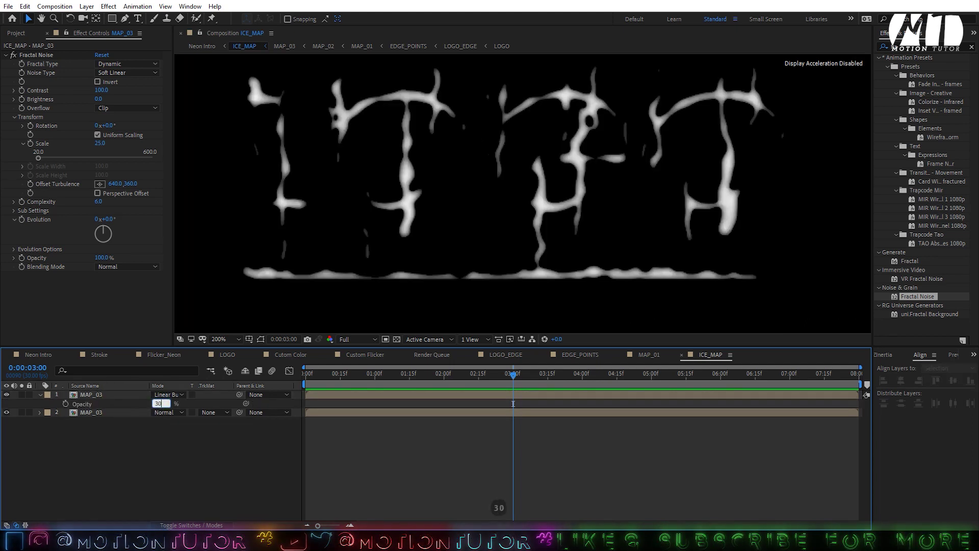
pyautogui.press('Return')
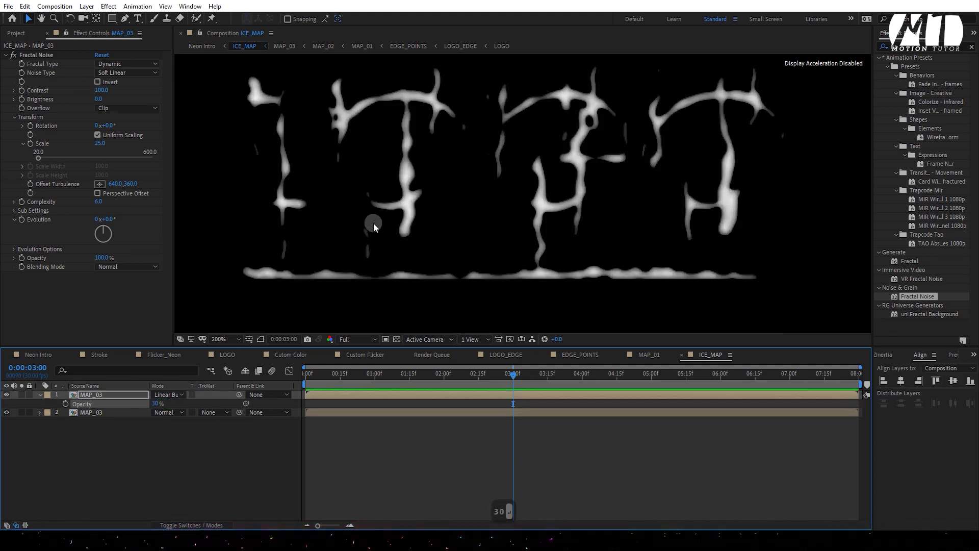
# Step: Toggle the upper MAP_03 layer's visibility to compare the glow with and without the noise
pyautogui.click(6, 394)
pyautogui.click(5, 395)
pyautogui.click(6, 395)
pyautogui.click(6, 396)
pyautogui.click(5, 395)
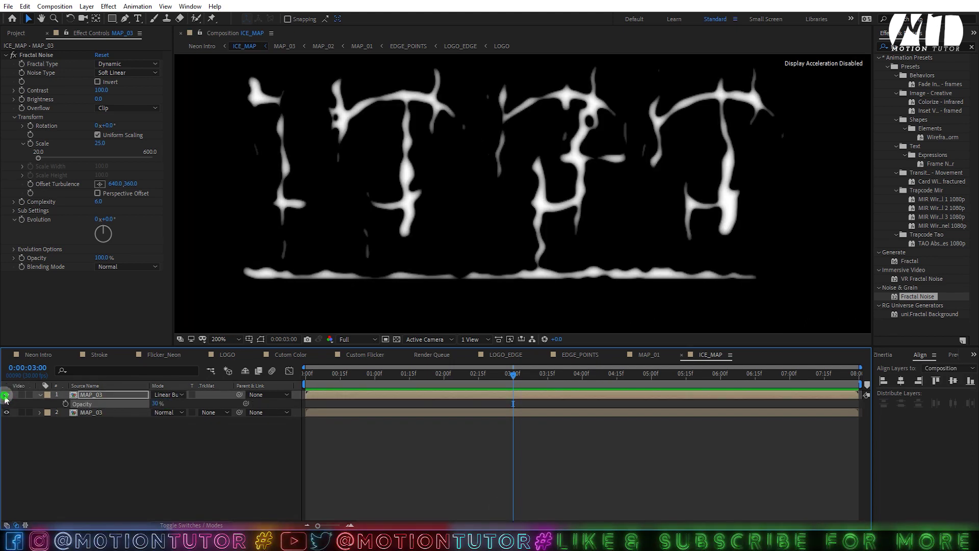
pyautogui.click(5, 395)
# Step: Collapse the upper layer's properties, save, return to the Neon Intro composition and hide the ICE_MAP layer
pyautogui.click(40, 395)
pyautogui.click(85, 423)
pyautogui.click(39, 354)
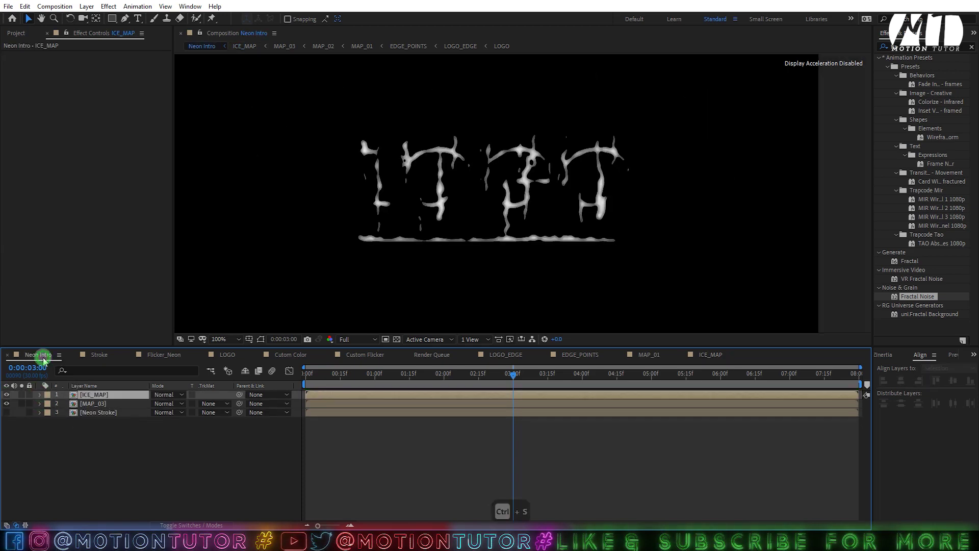
pyautogui.click(84, 404)
pyautogui.rightClick(88, 407)
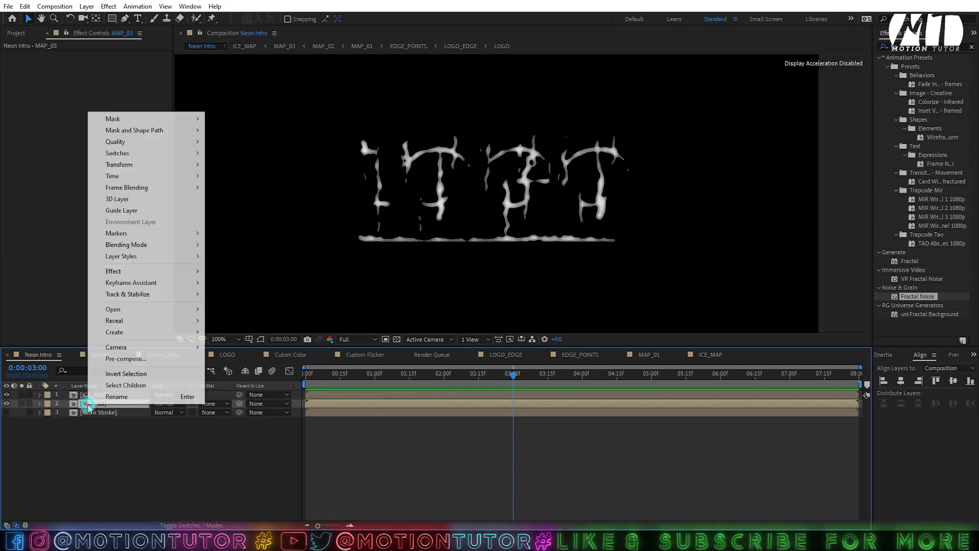
pyautogui.click(7, 393)
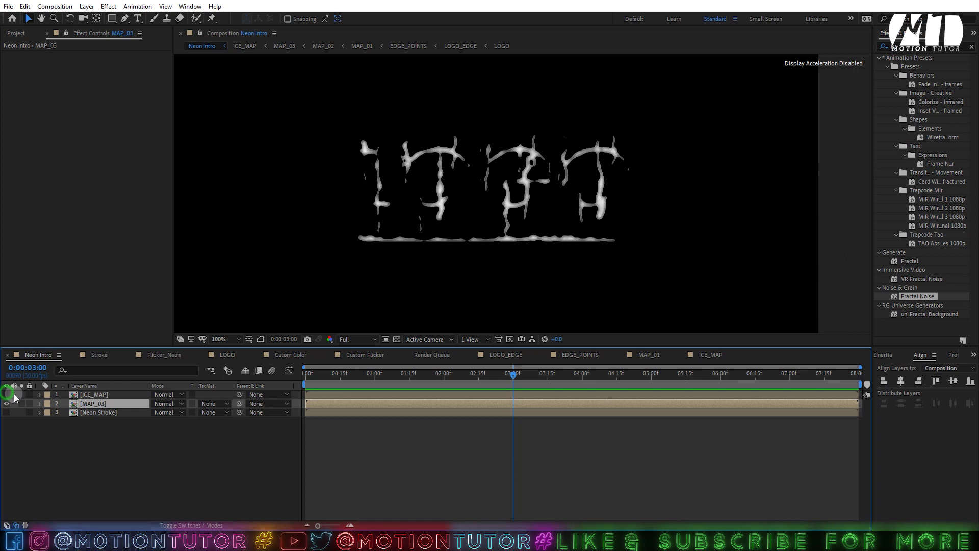
# Step: Pre-compose the MAP_03 layer as SNOW, moving all attributes into the new composition
pyautogui.rightClick(101, 403)
pyautogui.click(138, 361)
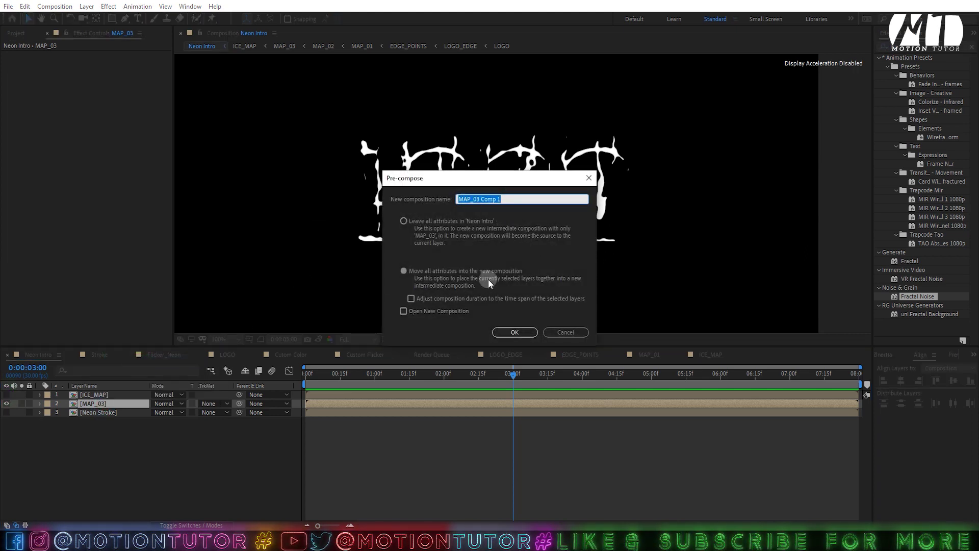
pyautogui.write('SNOW')
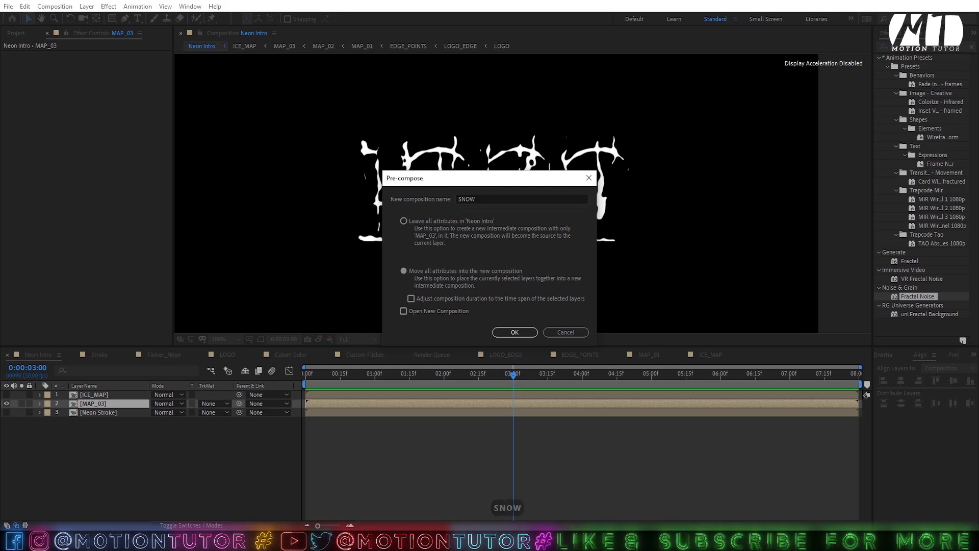
pyautogui.press('Return')
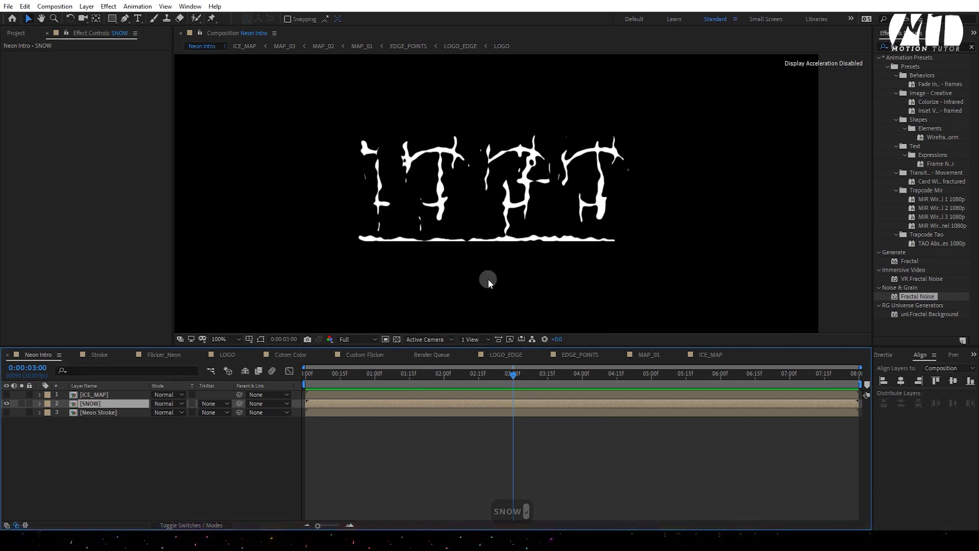
# Step: Open the SNOW composition, duplicate its MAP_03 layer and set the upper copy's Y position to 363
pyautogui.doubleClick(90, 403)
pyautogui.hotkey('ctrl', 'd')
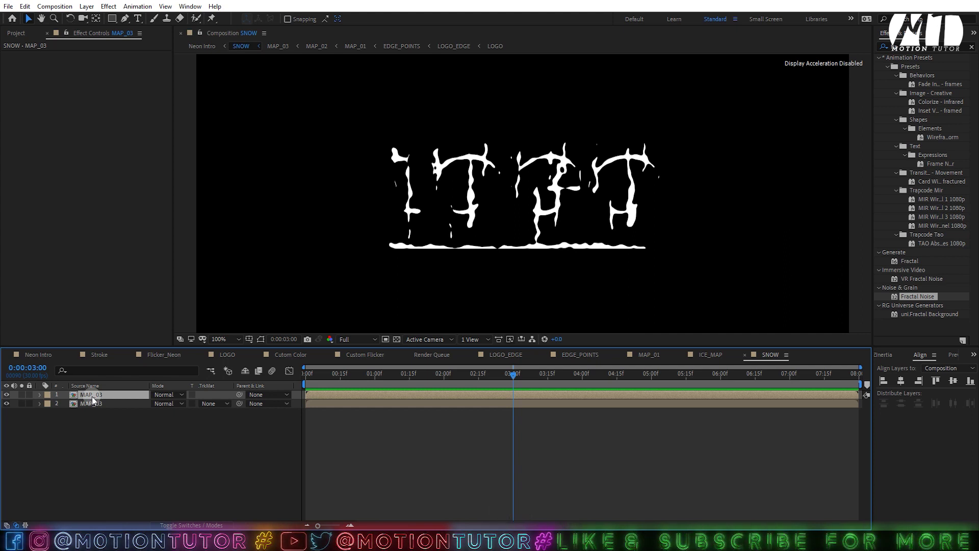
pyautogui.press('p')
pyautogui.click(171, 406)
pyautogui.click(184, 406)
pyautogui.press('BackSpace')
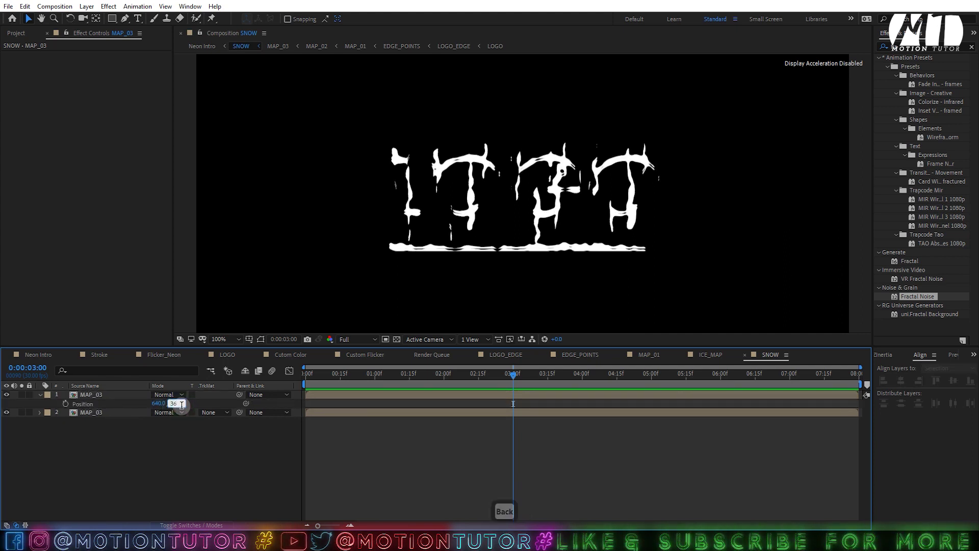
pyautogui.write('3')
# Step: Set the lower MAP_03 layer's track matte to Alpha Inverted Matte "MAP_03"
pyautogui.click(213, 412)
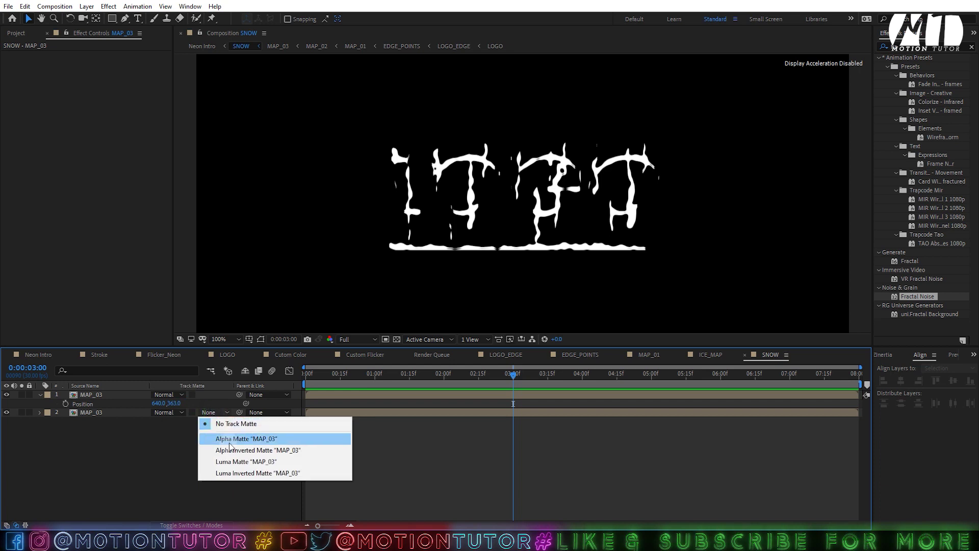
pyautogui.click(232, 450)
pyautogui.scroll(1, 535, 198)
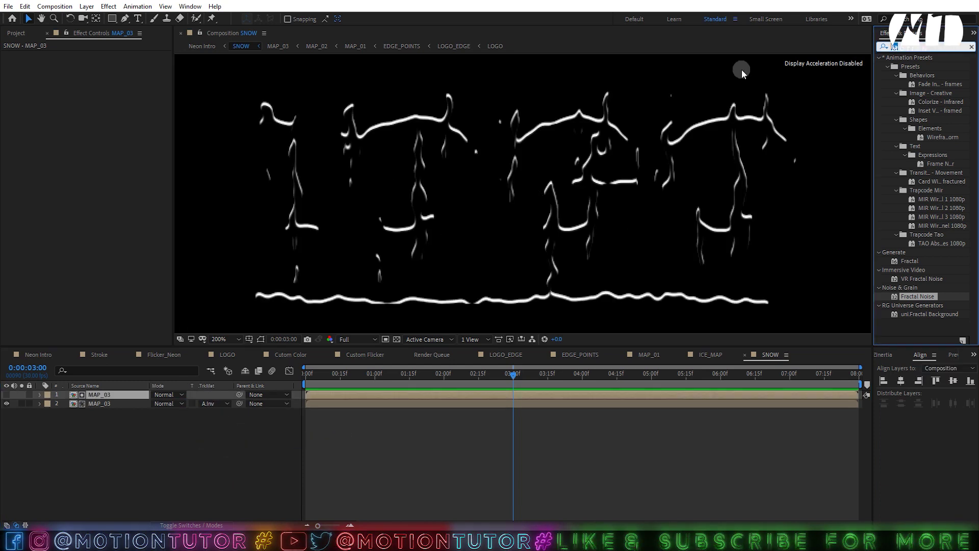
# Step: Apply Fast Box Blur to the upper MAP_03 layer with a blur radius of 2 and 1 iteration
pyautogui.write('fas')
pyautogui.moveTo(926, 119); pyautogui.dragTo(109, 396)
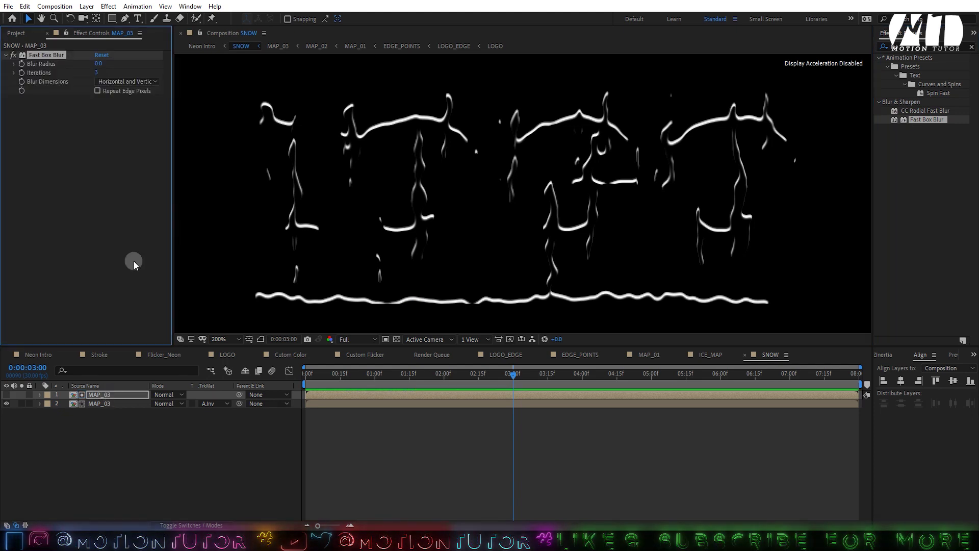
pyautogui.click(97, 65)
pyautogui.write('2')
pyautogui.press('Tab')
pyautogui.write('1')
pyautogui.press('Return')
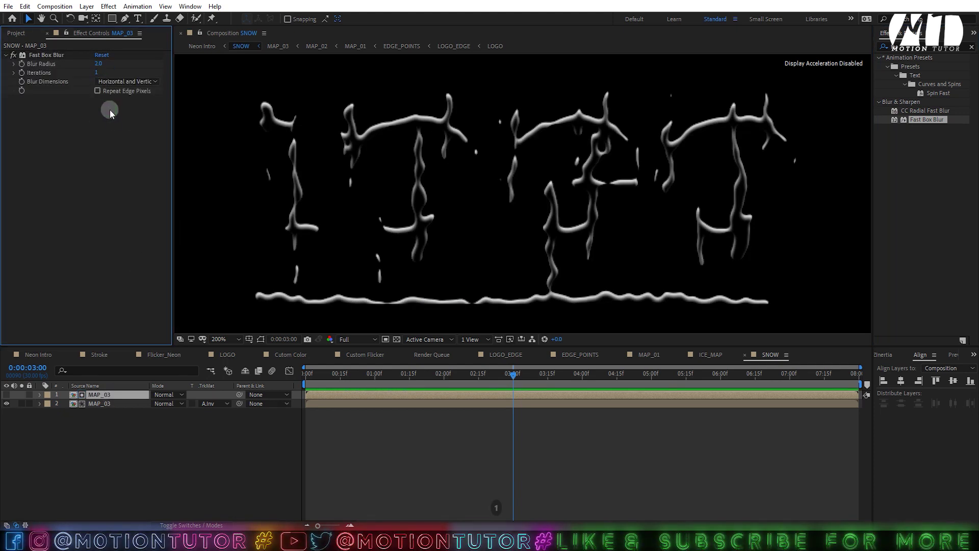
# Step: Set the Fast Box Blur radius to 1 and toggle the effect off and on to compare
pyautogui.click(101, 65)
pyautogui.write('1')
pyautogui.press('Return')
pyautogui.click(13, 55)
pyautogui.click(13, 56)
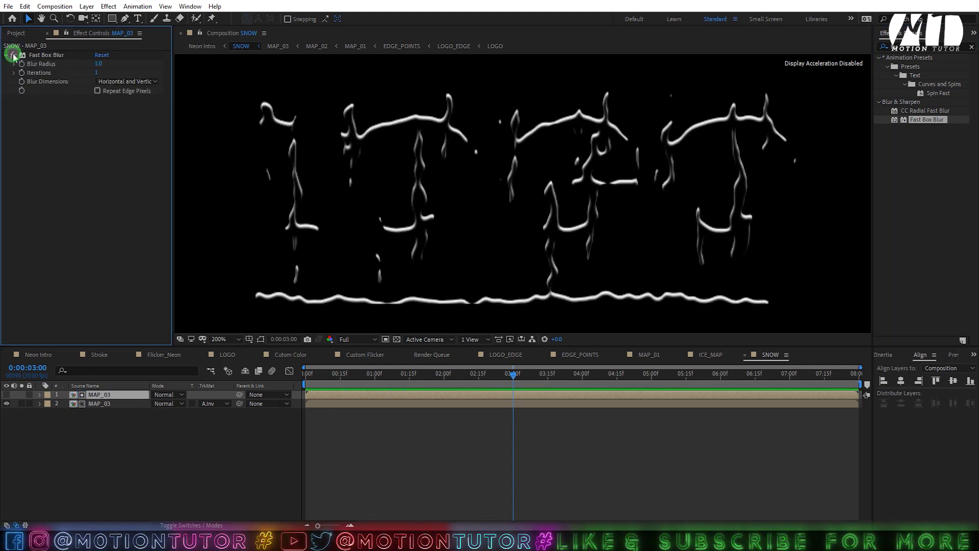
# Step: Set the upper MAP_03 layer's Y position to 362, save the project and collapse the layer's properties
pyautogui.moveTo(485, 224); pyautogui.dragTo(457, 202)
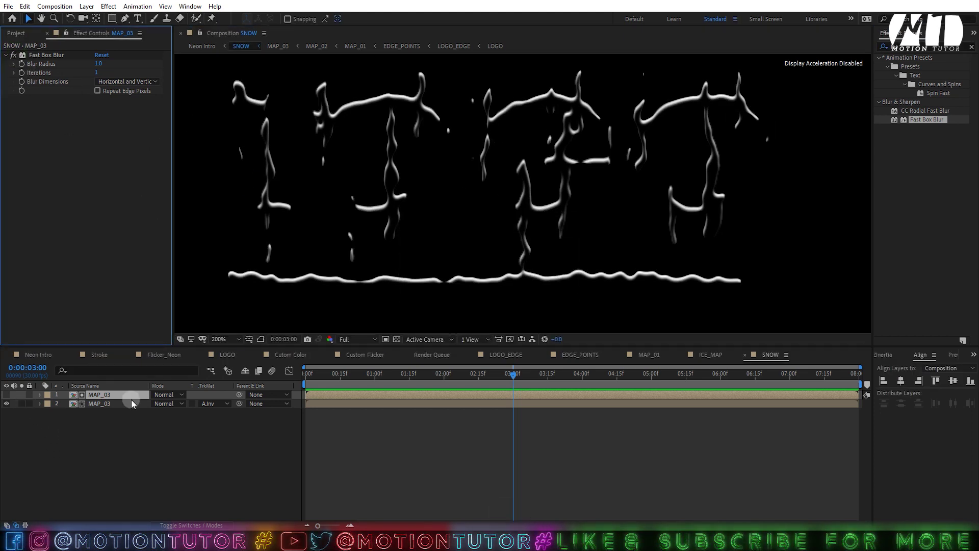
pyautogui.press('p')
pyautogui.click(178, 403)
pyautogui.write('362')
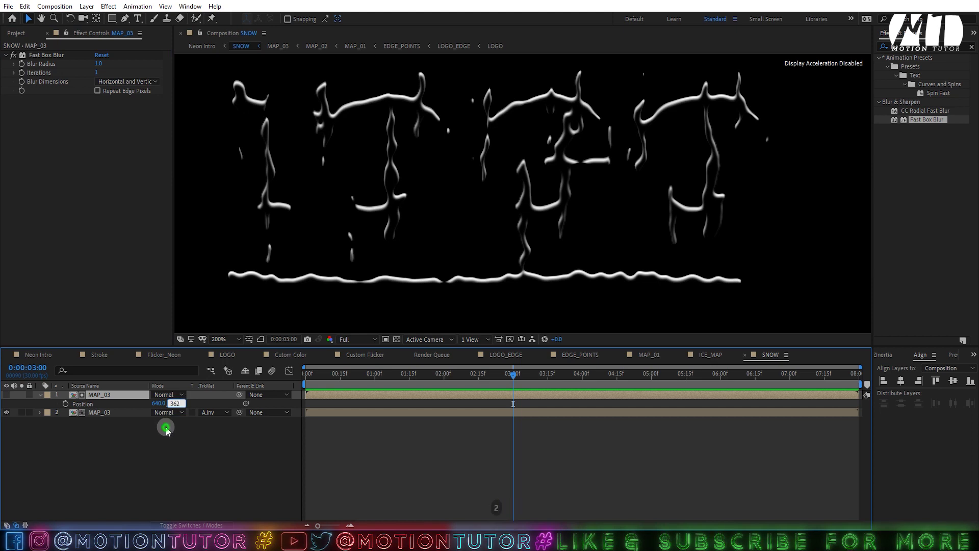
pyautogui.press('Return')
pyautogui.hotkey('ctrl', 's')
pyautogui.click(39, 395)
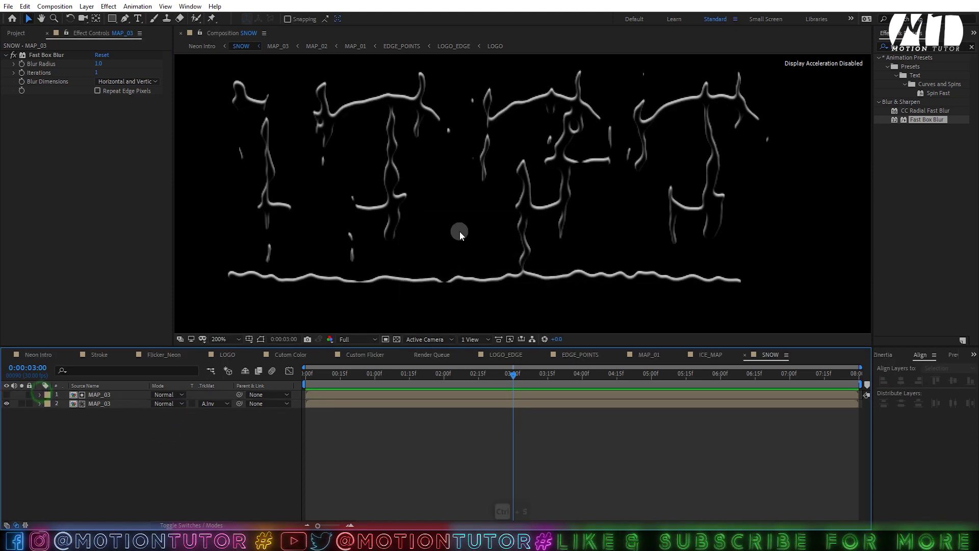
# Step: Check the snow edge at full-frame view, save the project and return to the Neon Intro composition
pyautogui.scroll(-2, 477, 225)
pyautogui.scroll(1, 494, 219)
pyautogui.click(108, 395)
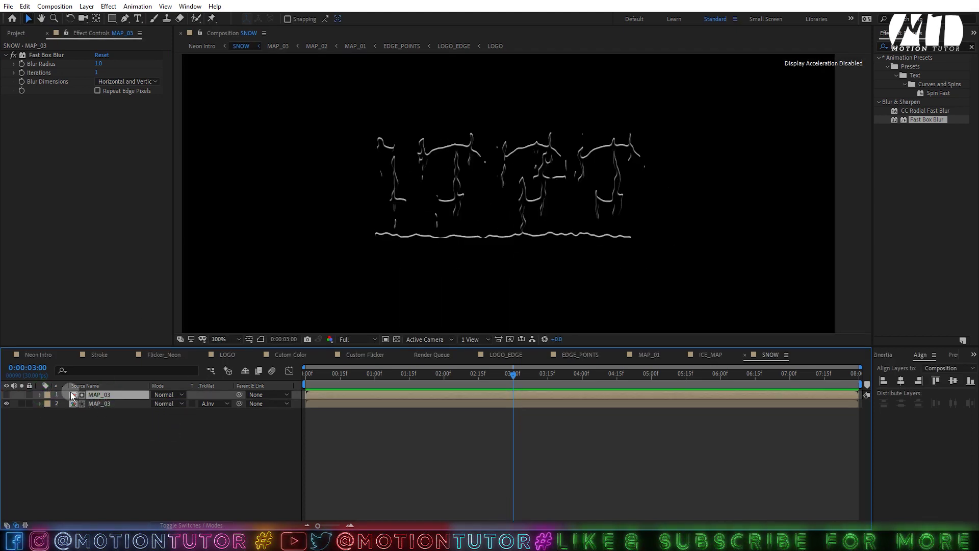
pyautogui.hotkey('ctrl', 's')
pyautogui.click(47, 357)
pyautogui.click(88, 423)
pyautogui.hotkey('ctrl', 's')
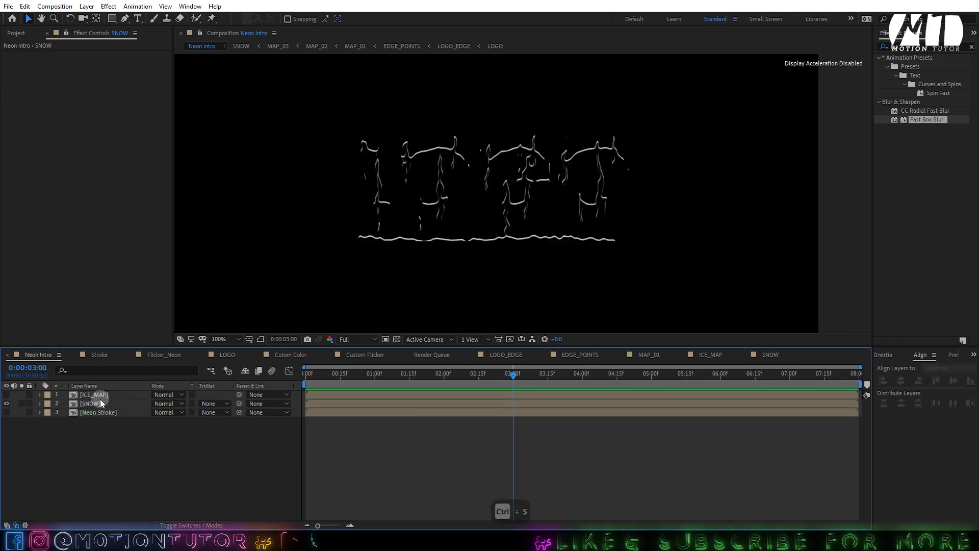
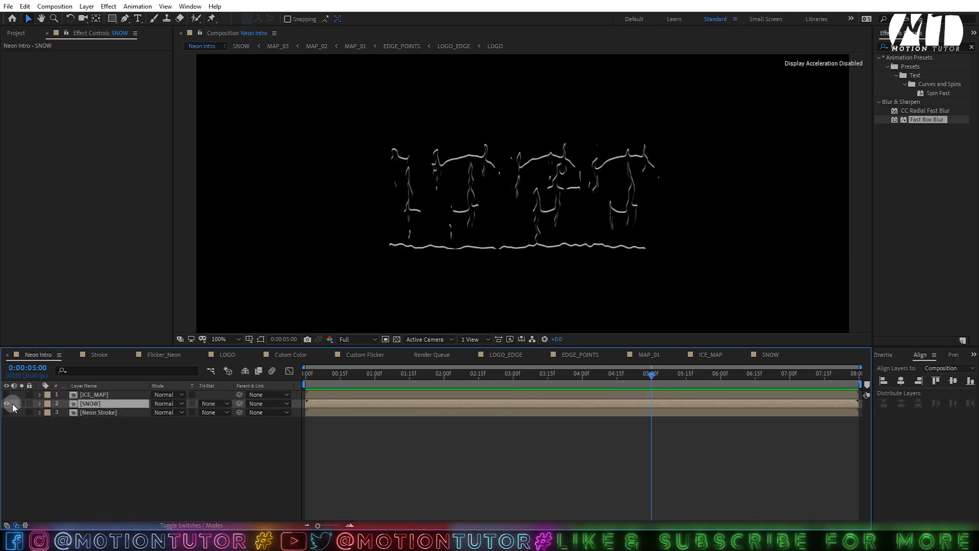
# Step: Pre-compose the Neon Stroke layer into a new composition named Neon, moving all attributes into it
pyautogui.click(95, 413)
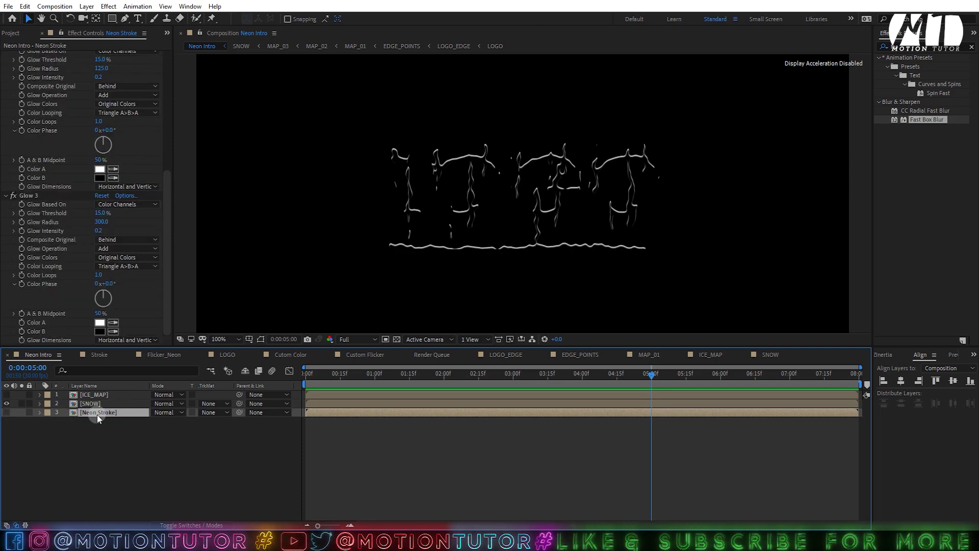
pyautogui.scroll(9, 67, 216)
pyautogui.scroll(-6, 35, 76)
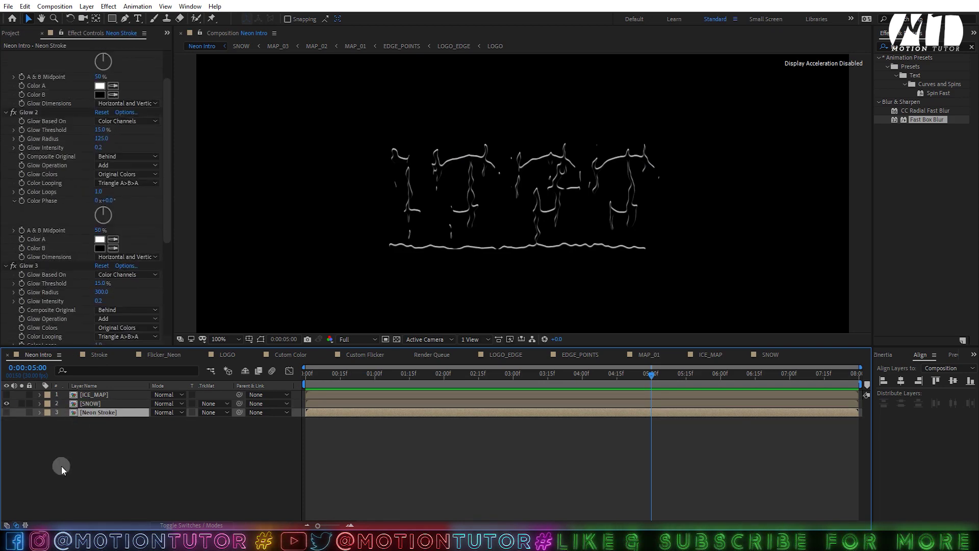
pyautogui.rightClick(87, 412)
pyautogui.click(148, 371)
pyautogui.click(420, 279)
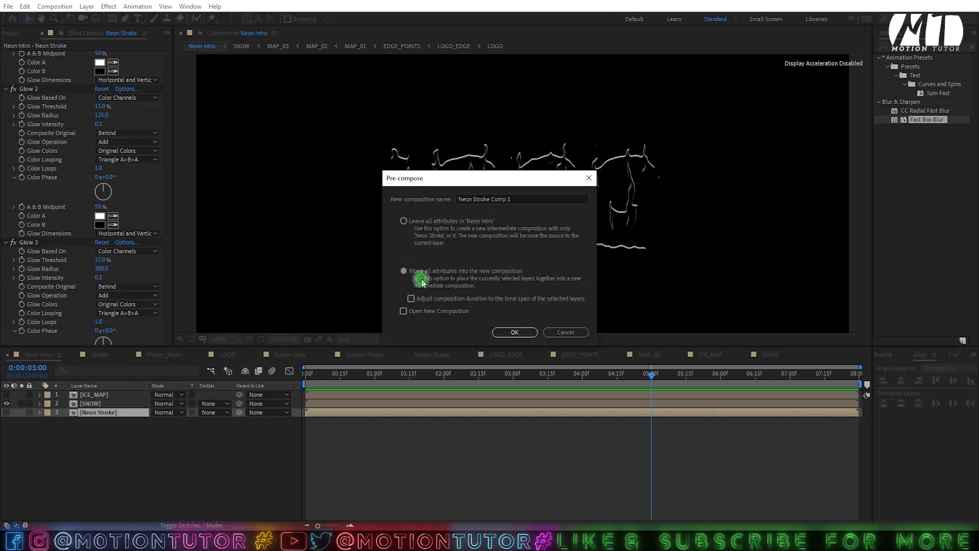
pyautogui.moveTo(474, 198); pyautogui.dragTo(554, 200)
pyautogui.press('BackSpace')
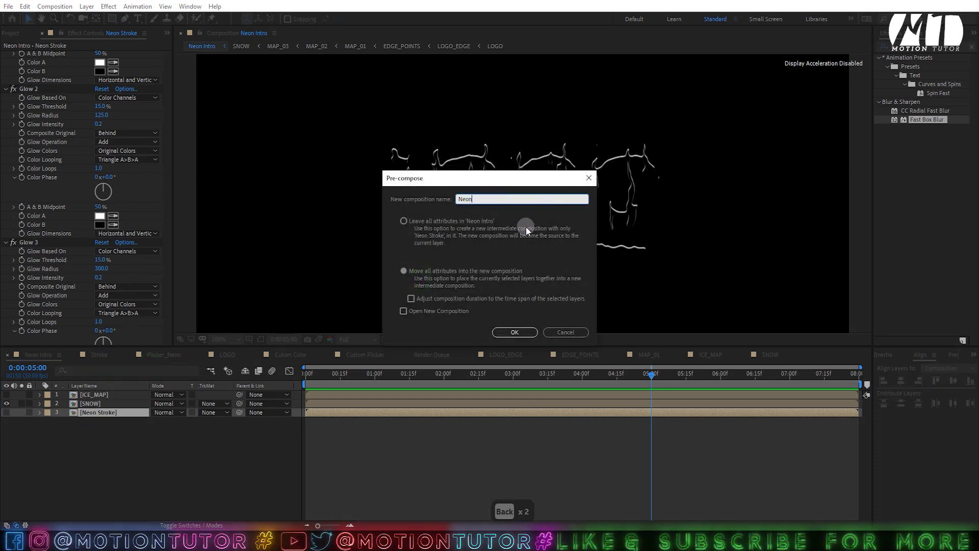
pyautogui.press('Return')
# Step: Make Neon the only visible layer and move the SNOW layer to the top of the layer stack
pyautogui.click(6, 412)
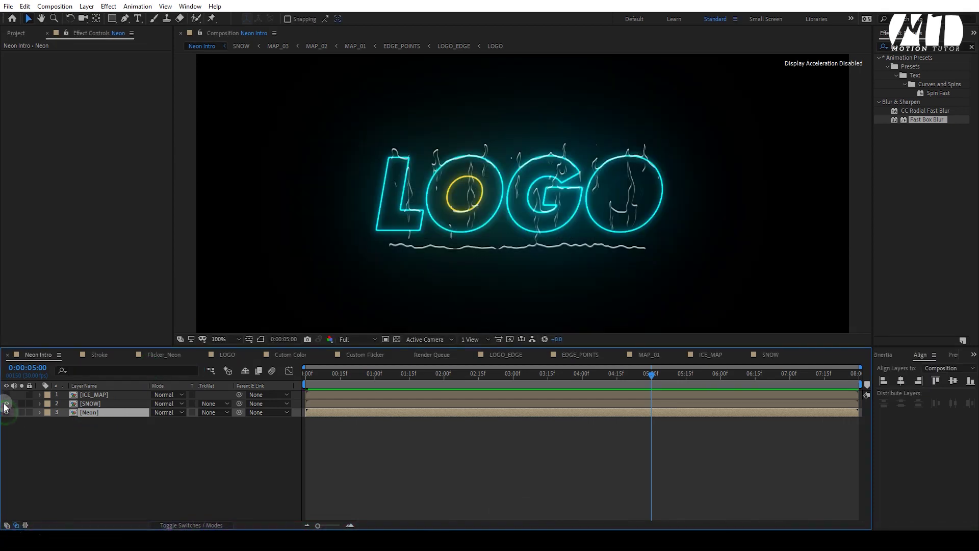
pyautogui.click(6, 403)
pyautogui.click(85, 413)
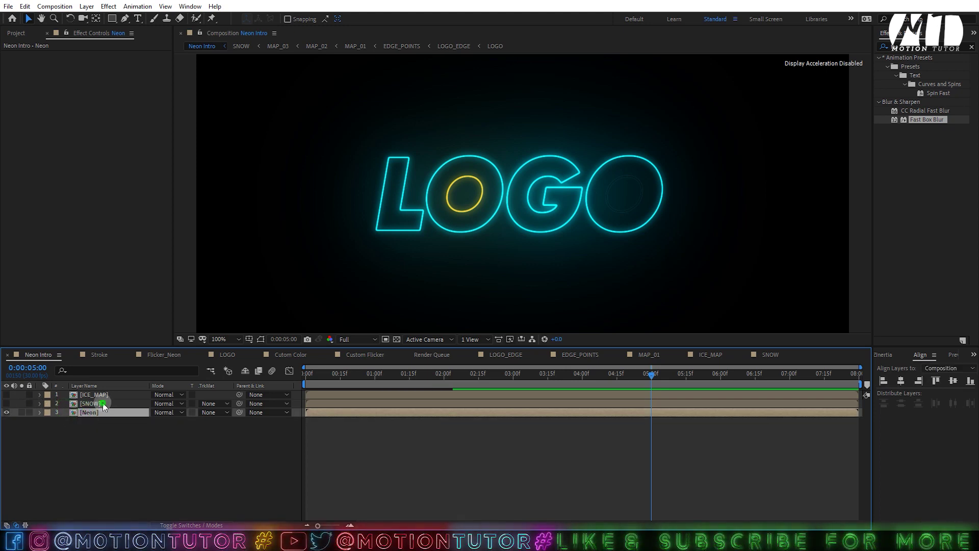
pyautogui.moveTo(103, 402)
pyautogui.mouseDown()
pyautogui.moveTo(106, 388)
pyautogui.moveTo(101, 397)
pyautogui.mouseUp()
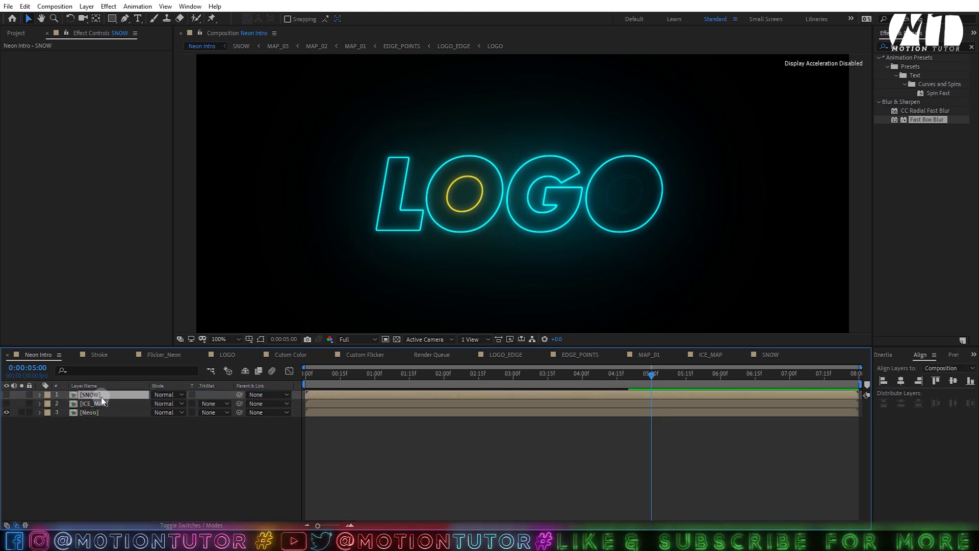
# Step: Duplicate the Neon layer and rename the upper copy ICE_B
pyautogui.click(72, 411)
pyautogui.hotkey('ctrl', 'd')
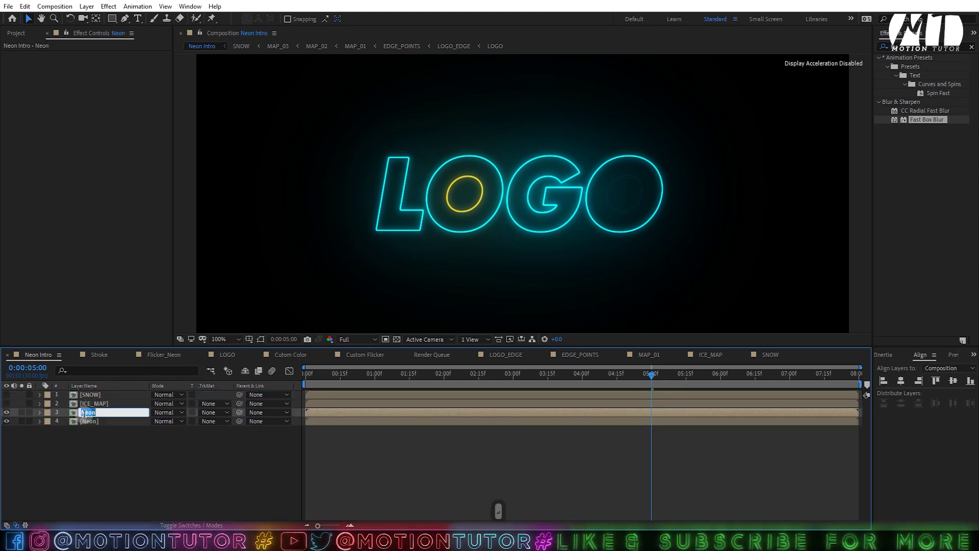
pyautogui.write('ICE_B')
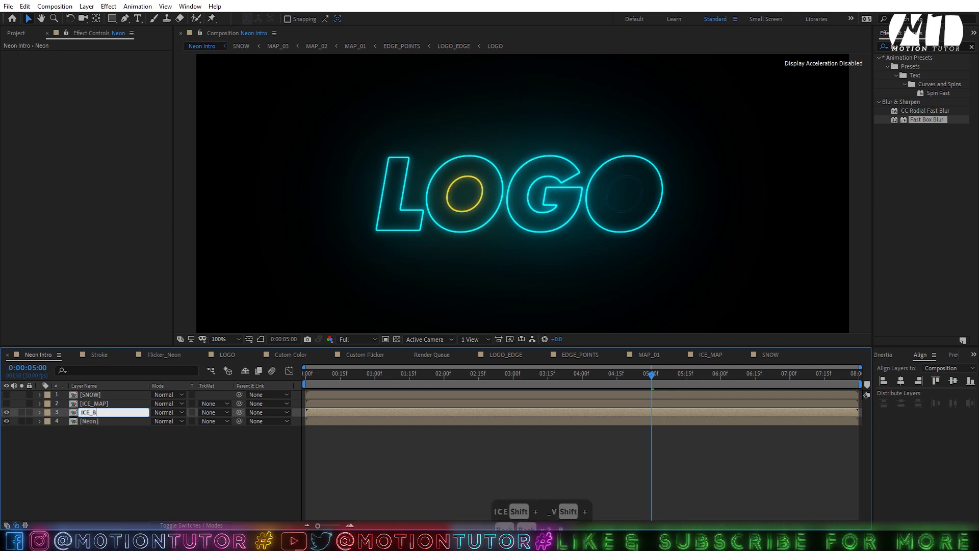
pyautogui.press('Return')
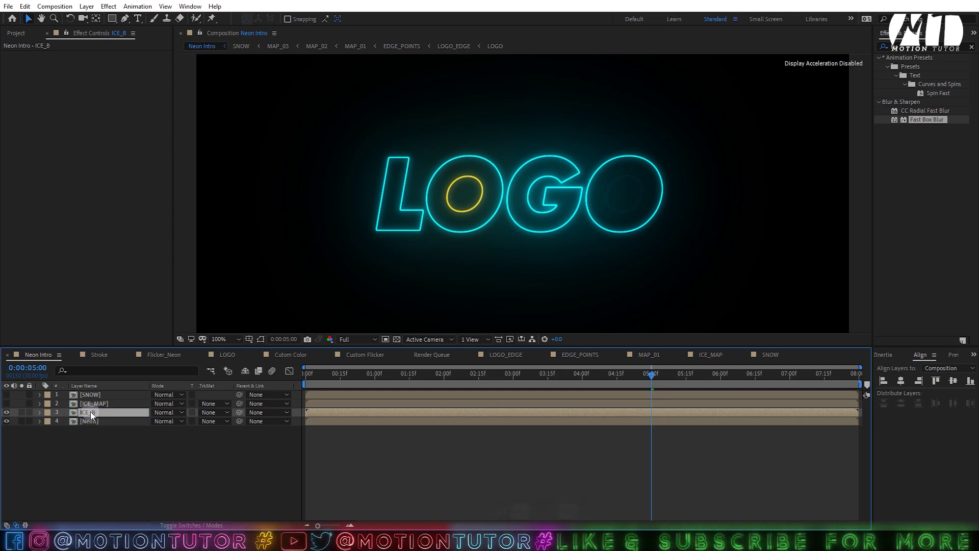
# Step: Apply Fast Box Blur to the ICE_B layer with a blur radius of 20 and 1 iteration
pyautogui.moveTo(922, 119); pyautogui.dragTo(118, 412)
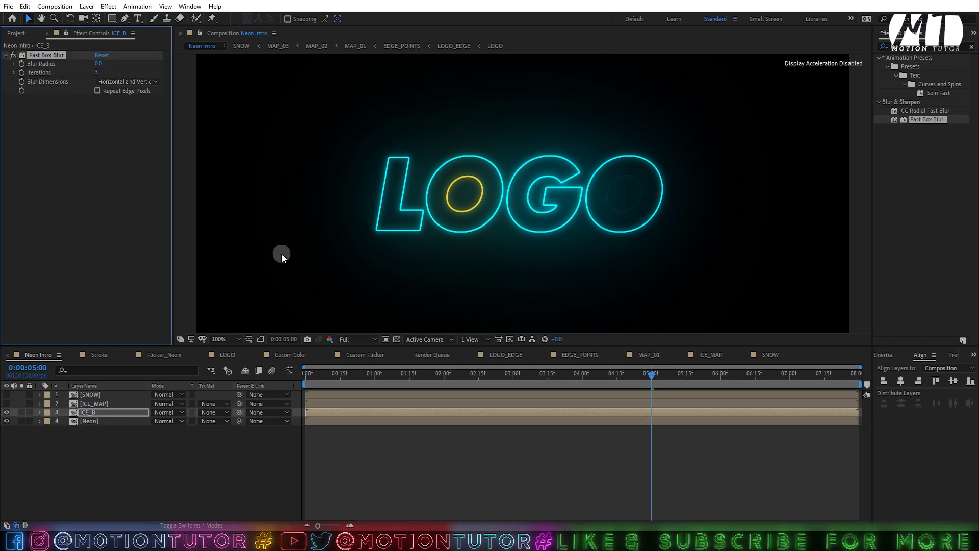
pyautogui.click(97, 63)
pyautogui.write('20')
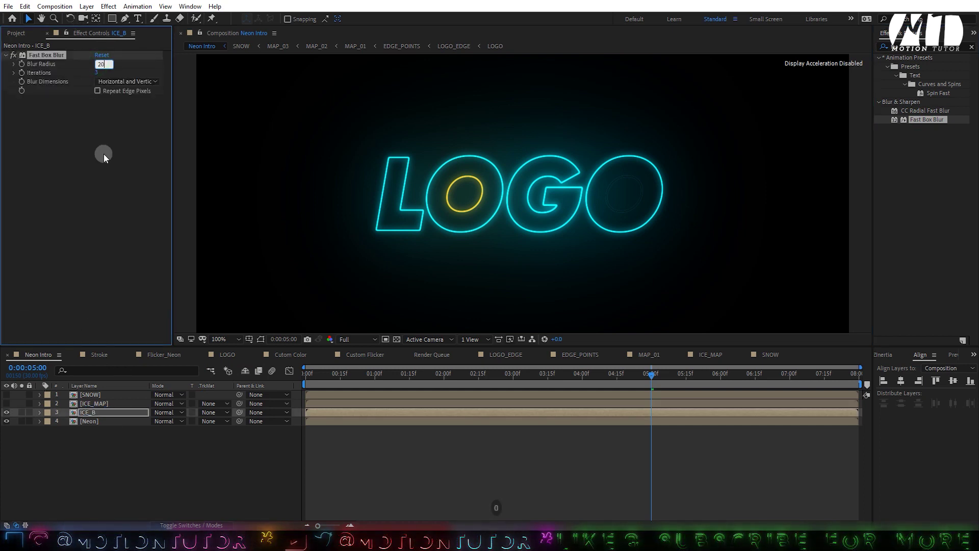
pyautogui.press('Return')
pyautogui.click(97, 72)
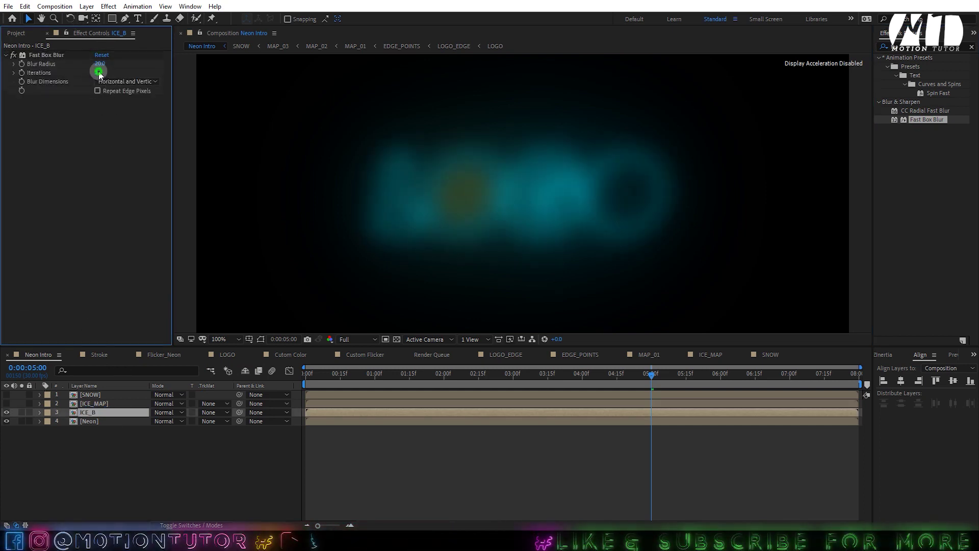
pyautogui.click(115, 160)
# Step: Reduce the Fast Box Blur radius on ICE_B, trying 10 and settling on 15
pyautogui.click(99, 64)
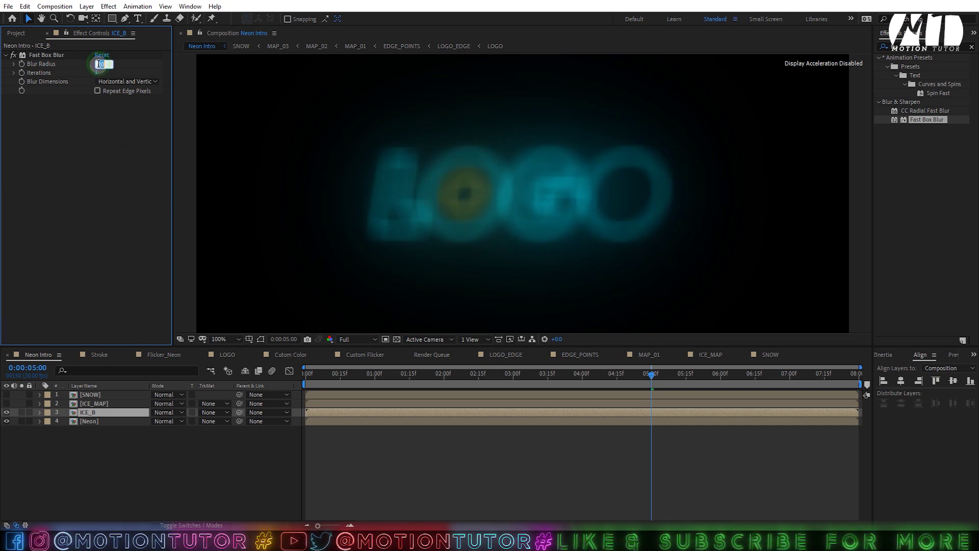
pyautogui.write('10')
pyautogui.click(134, 105)
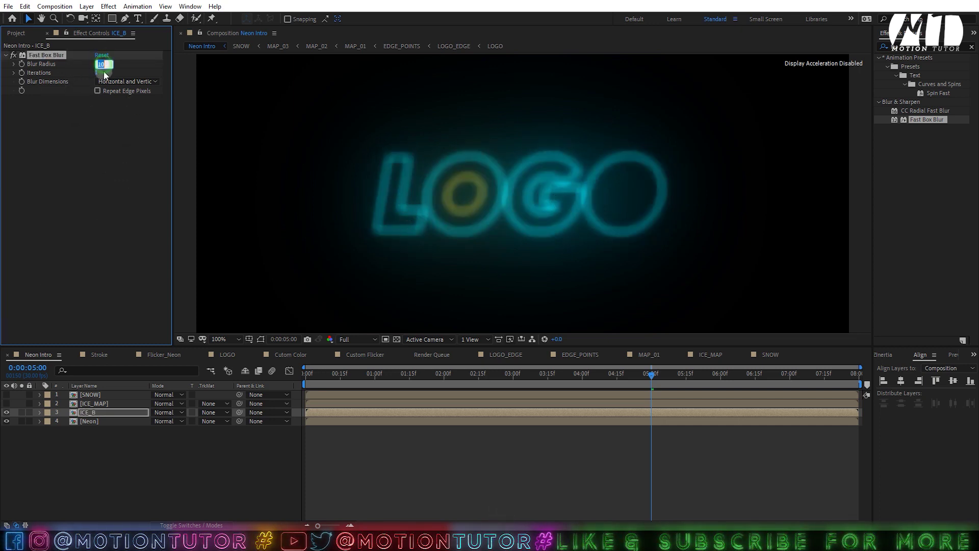
pyautogui.write('15')
pyautogui.click(134, 147)
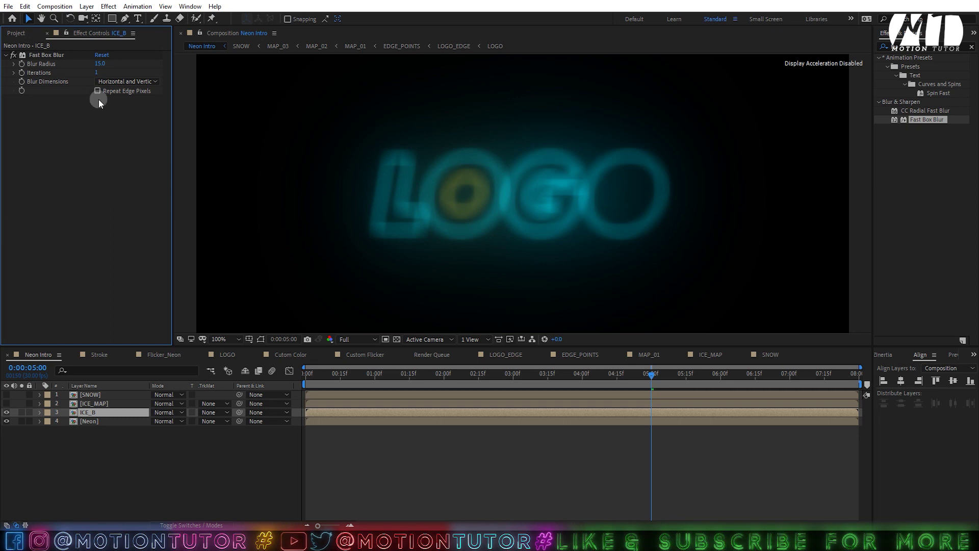
pyautogui.click(101, 63)
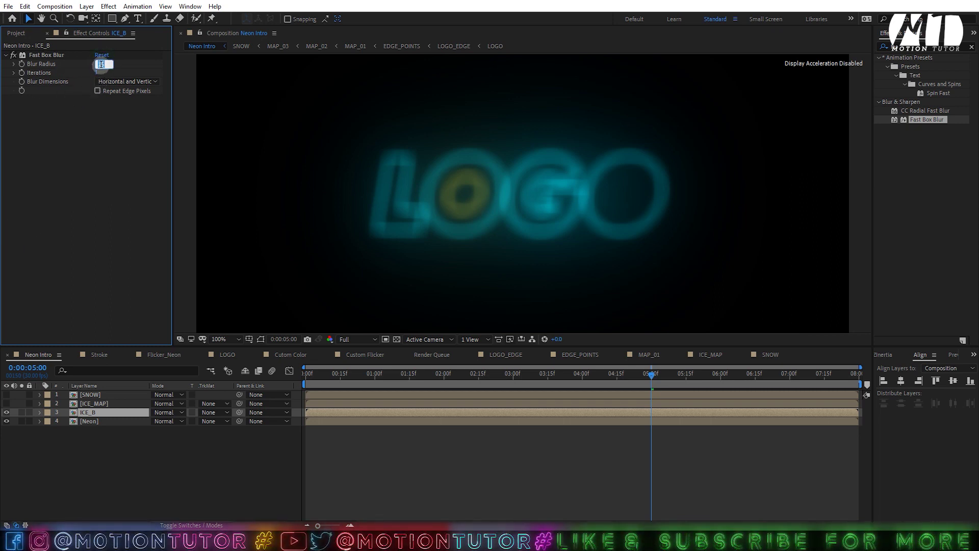
pyautogui.click(109, 142)
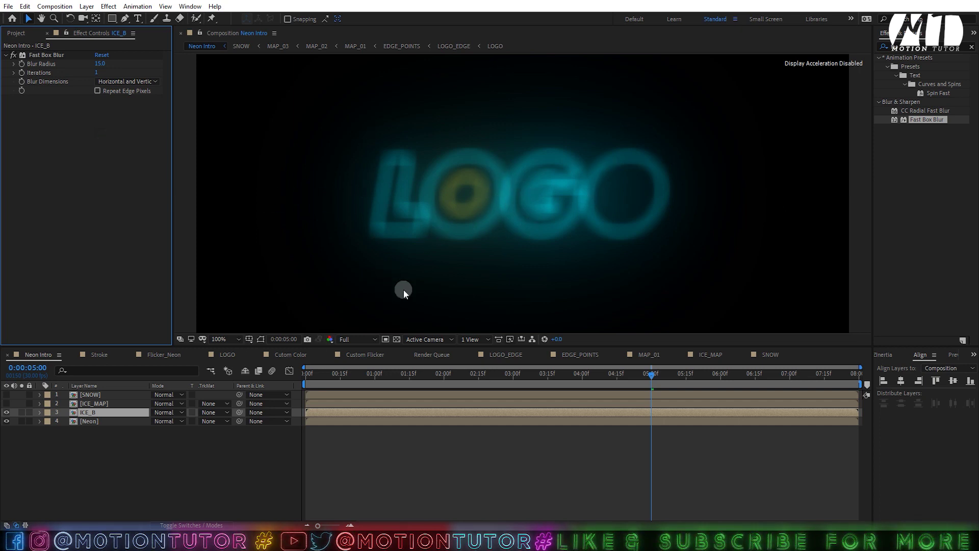
pyautogui.click(61, 55)
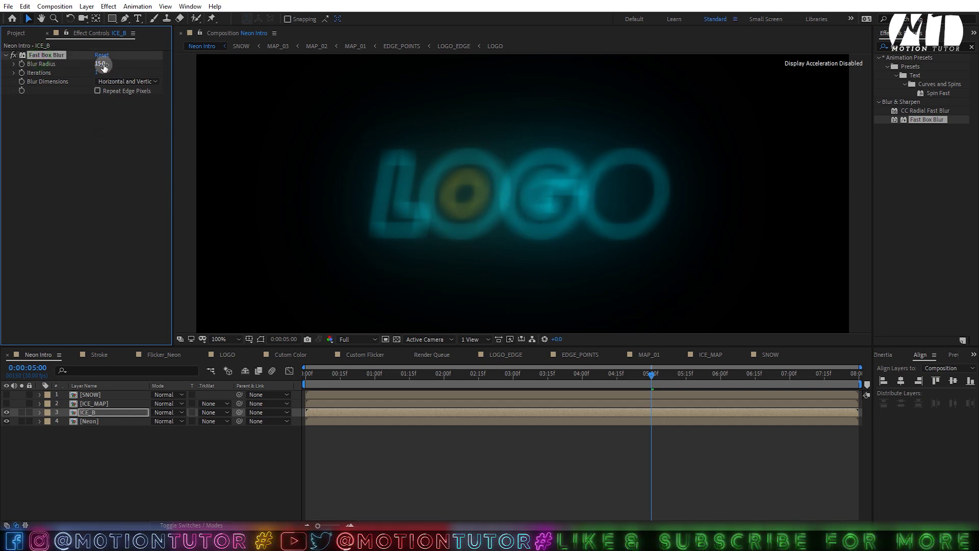
# Step: Add the CC Blobbylize effect to ICE_B below the blur and choose ICE_MAP as its blob layer
pyautogui.click(88, 413)
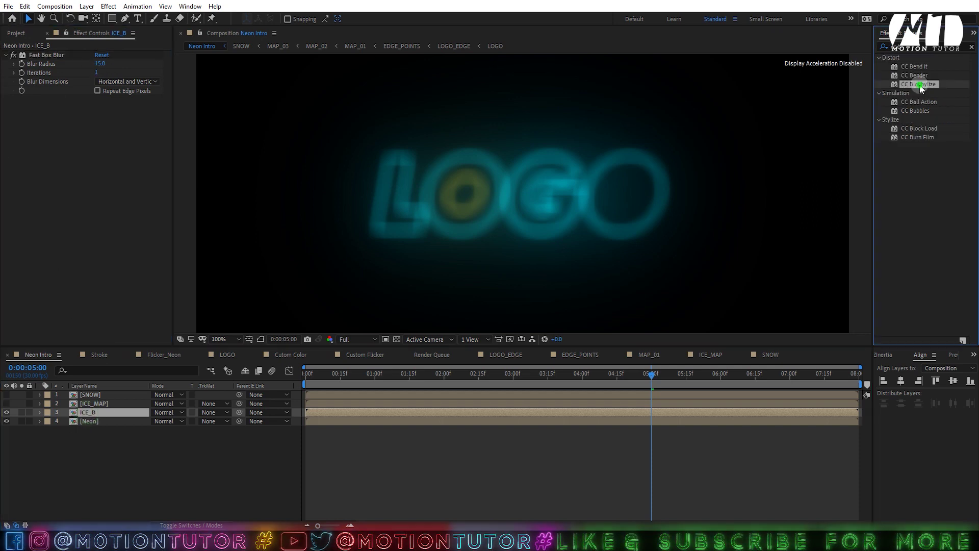
pyautogui.moveTo(920, 85); pyautogui.dragTo(69, 111)
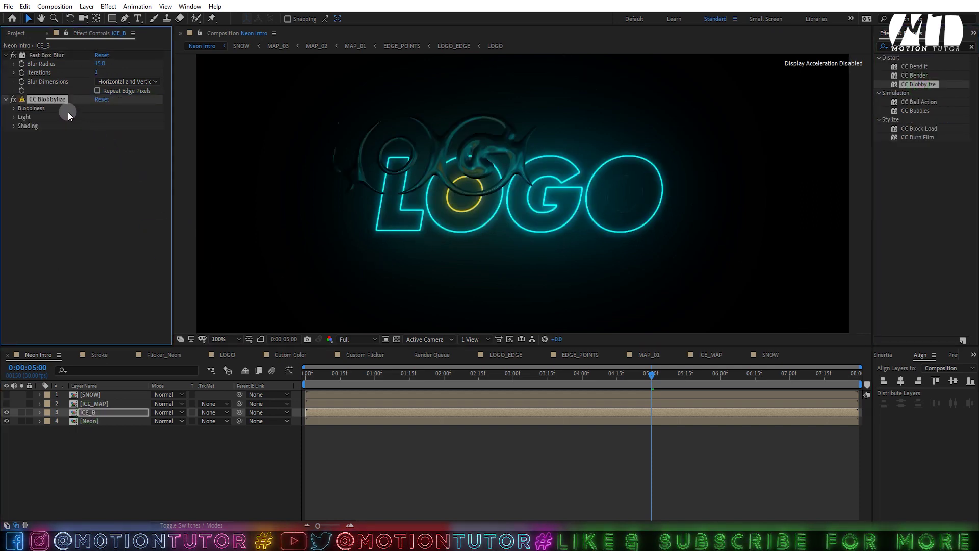
pyautogui.click(14, 108)
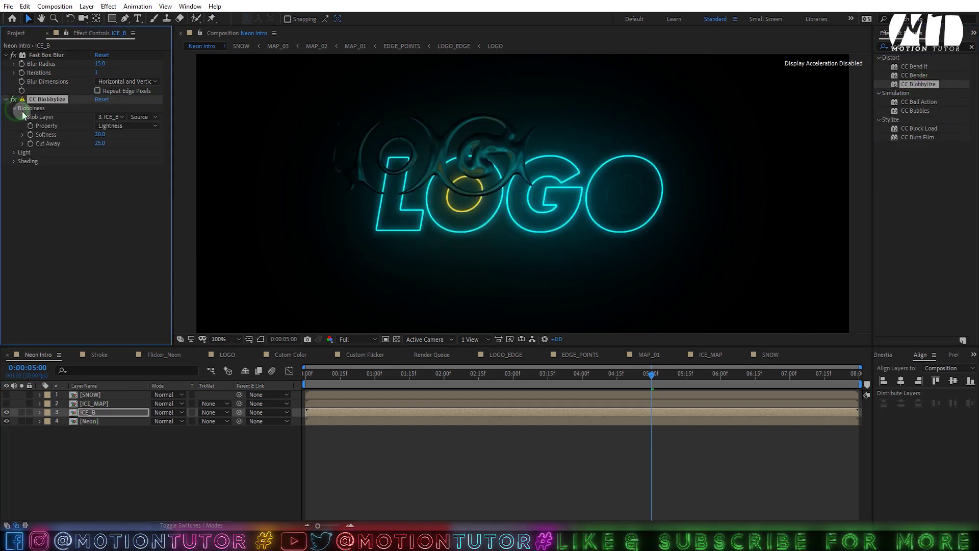
pyautogui.click(109, 119)
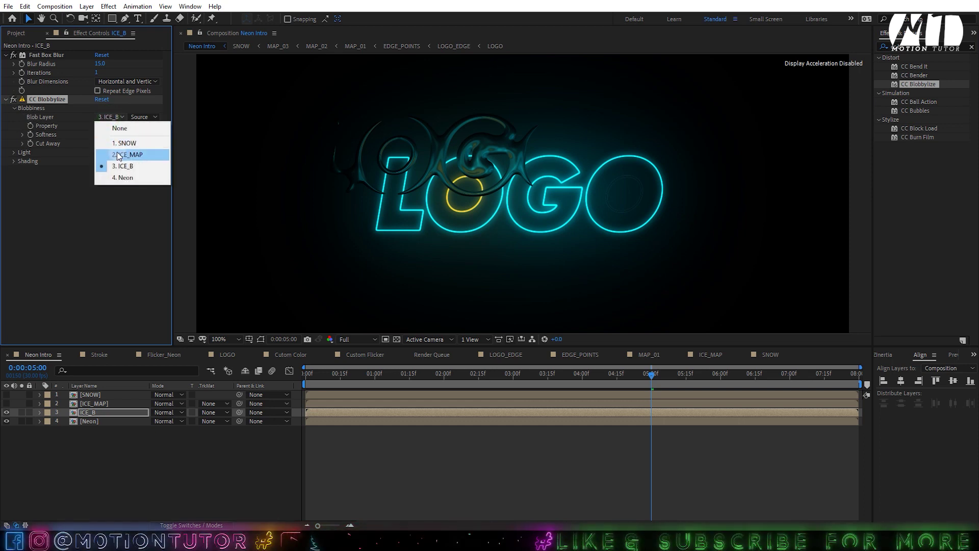
pyautogui.click(125, 155)
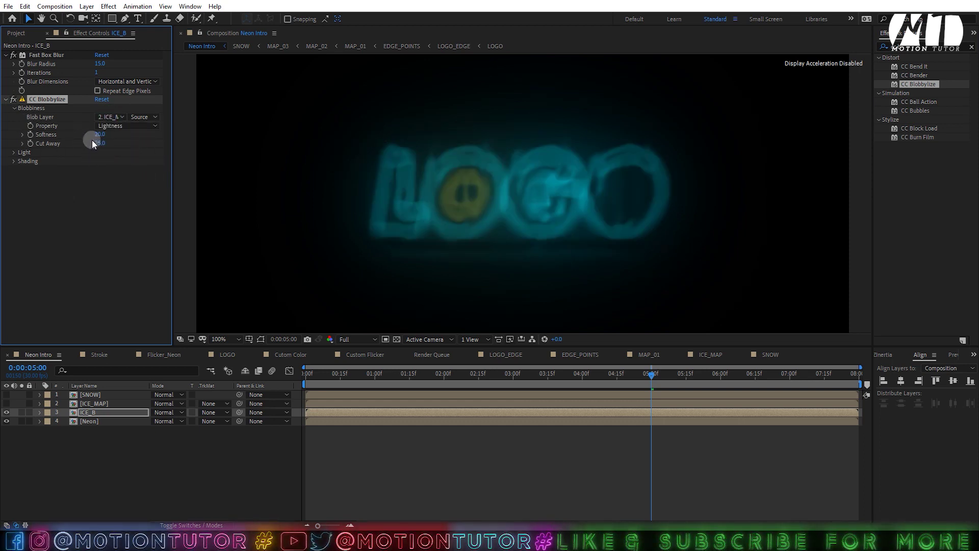
# Step: Set CC Blobbylize's Cut Away to 0 and its Softness to 10
pyautogui.click(104, 143)
pyautogui.write('0')
pyautogui.press('Return')
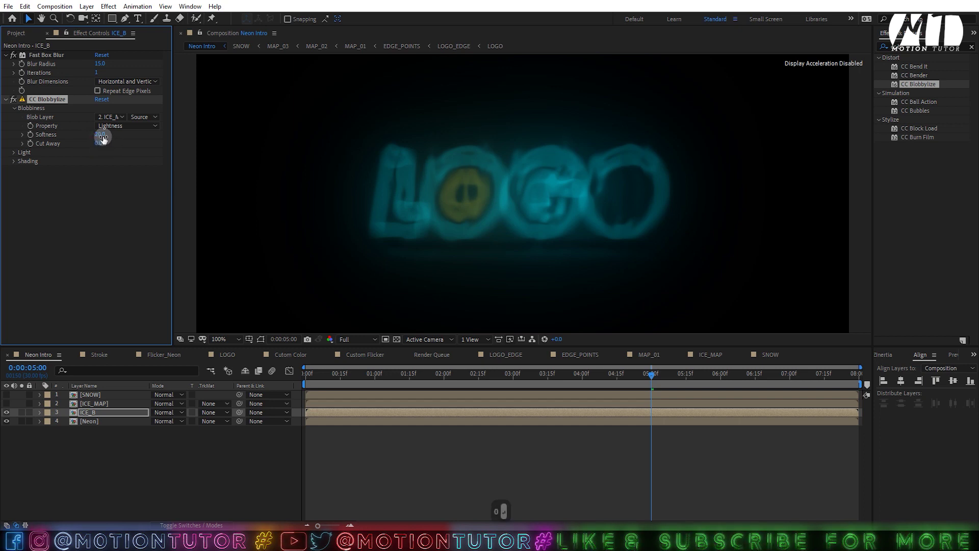
pyautogui.click(99, 136)
pyautogui.write('10')
pyautogui.press('Return')
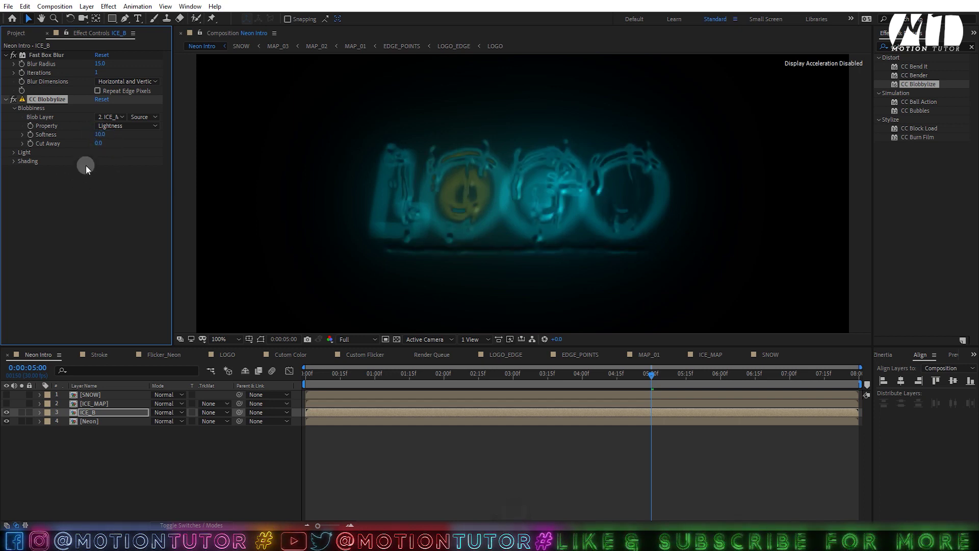
# Step: Set the CC Blobbylize shading to Diffuse 0 and Ambient 200
pyautogui.click(15, 161)
pyautogui.click(100, 179)
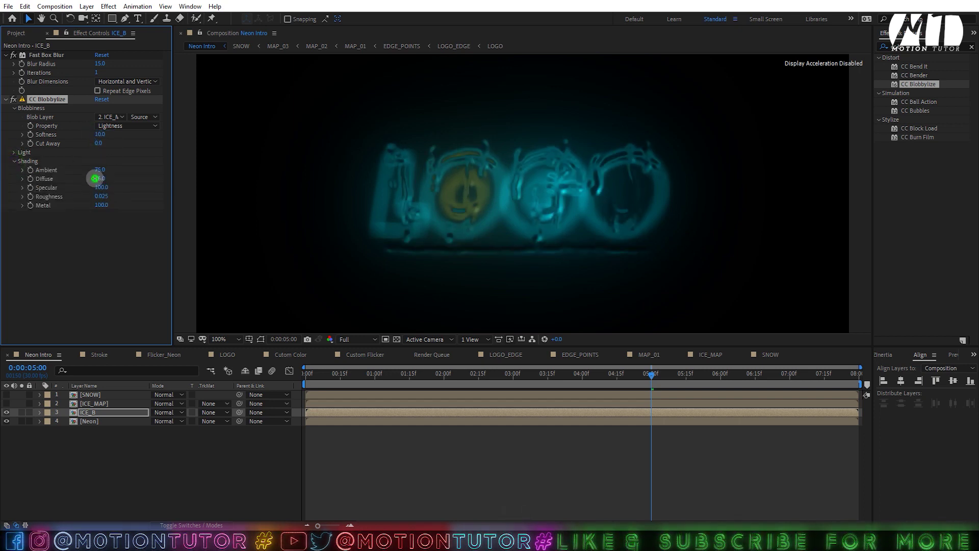
pyautogui.press('Return')
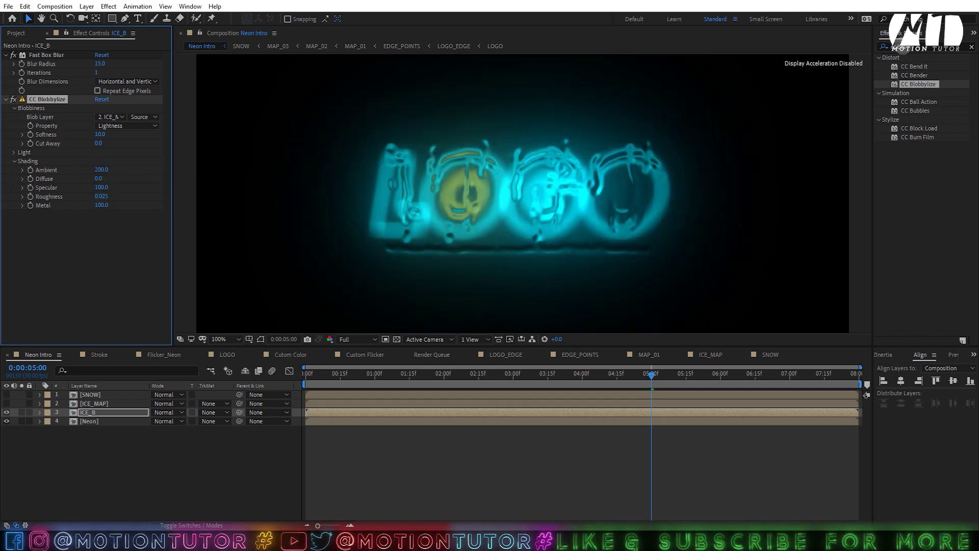
# Step: Add the Set Matte effect to ICE_B below CC Blobbylize and take the matte from ICE_MAP
pyautogui.click(902, 48)
pyautogui.write('set')
pyautogui.moveTo(916, 146); pyautogui.dragTo(77, 240)
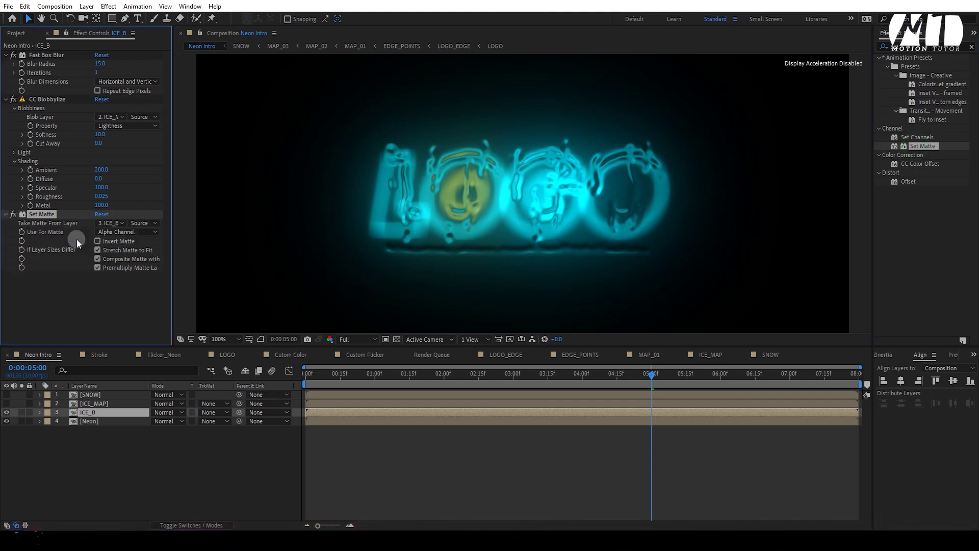
pyautogui.click(110, 223)
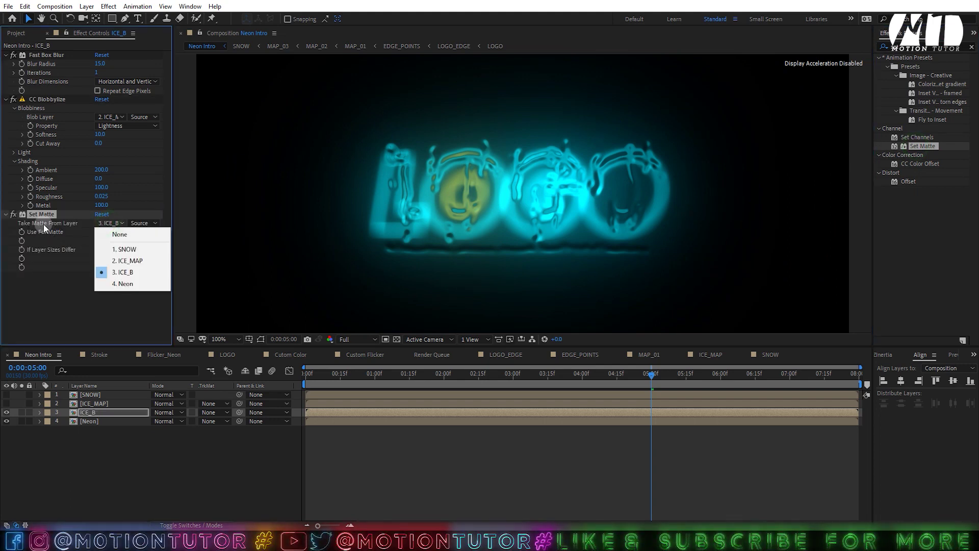
pyautogui.click(126, 260)
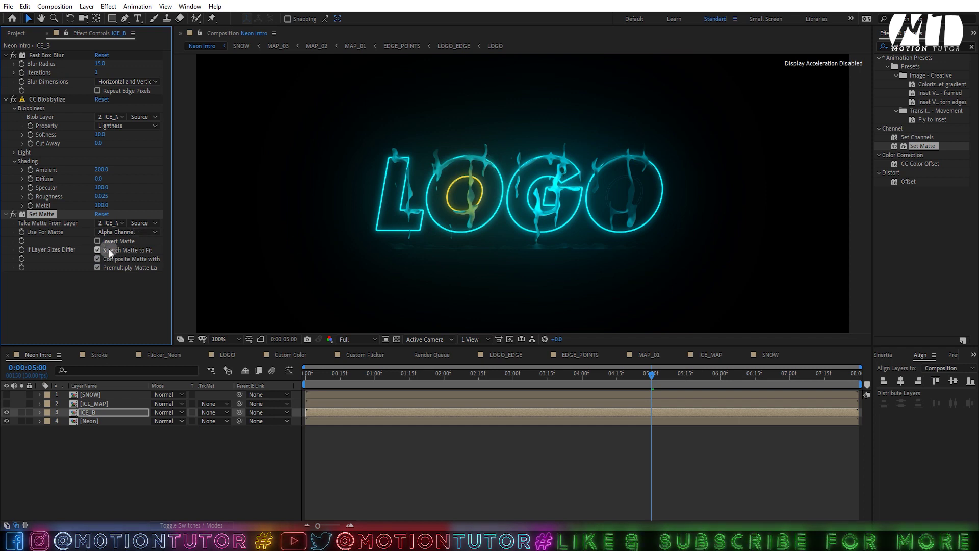
# Step: Add the Exposure effect to ICE_B below Set Matte and set its exposure to 1.5
pyautogui.click(902, 48)
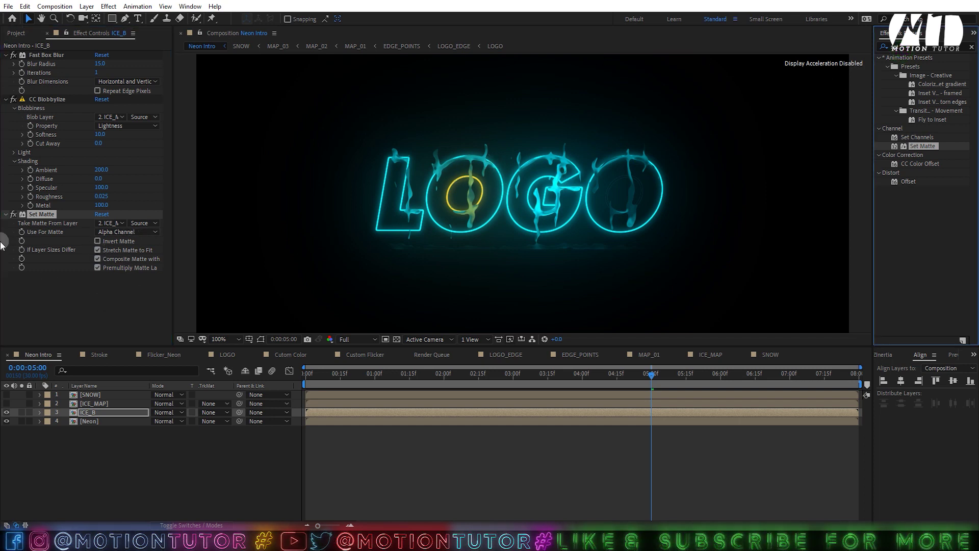
pyautogui.write('exp')
pyautogui.moveTo(914, 236); pyautogui.dragTo(38, 307)
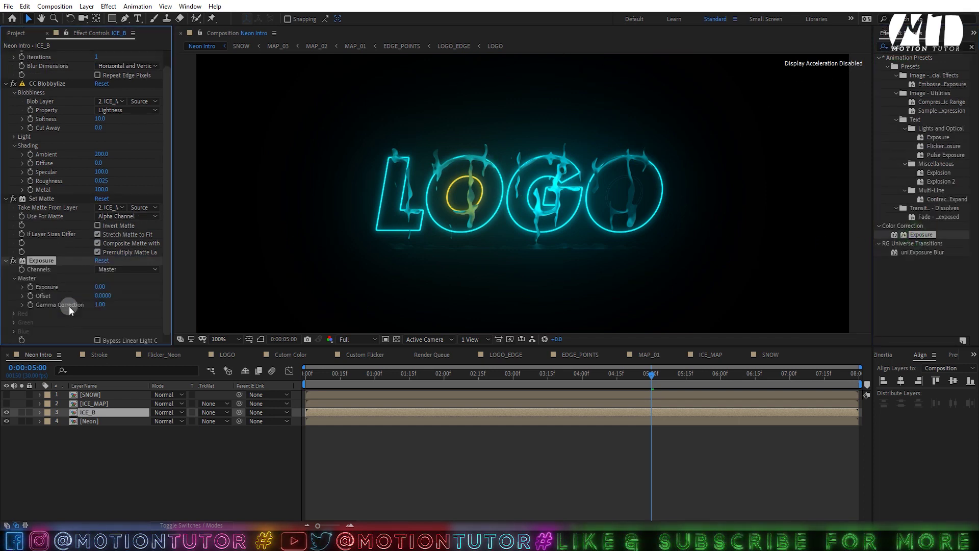
pyautogui.click(127, 289)
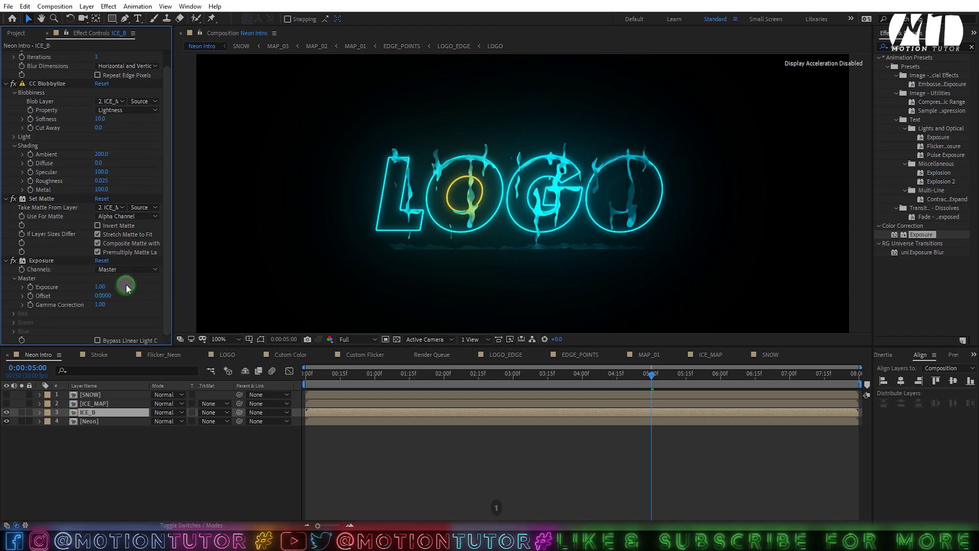
pyautogui.click(104, 287)
pyautogui.write('1.5')
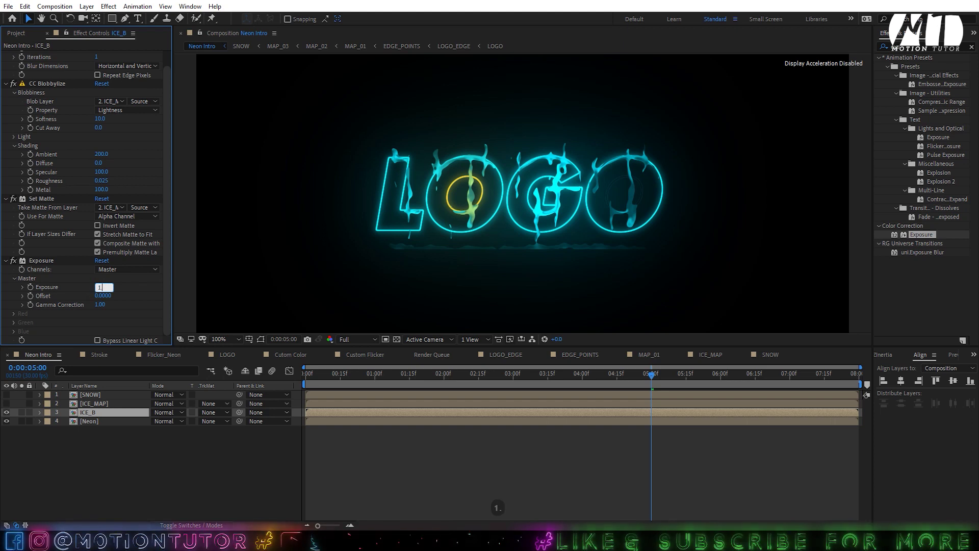
pyautogui.press('Return')
# Step: Make the ICE_MAP layer visible and set its blending mode to Soft Light
pyautogui.click(97, 403)
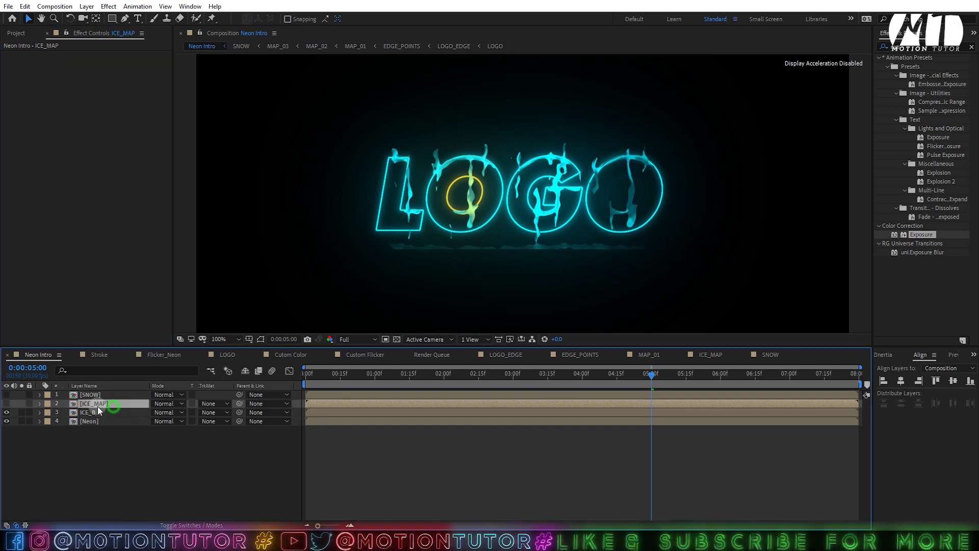
pyautogui.click(6, 403)
pyautogui.click(168, 403)
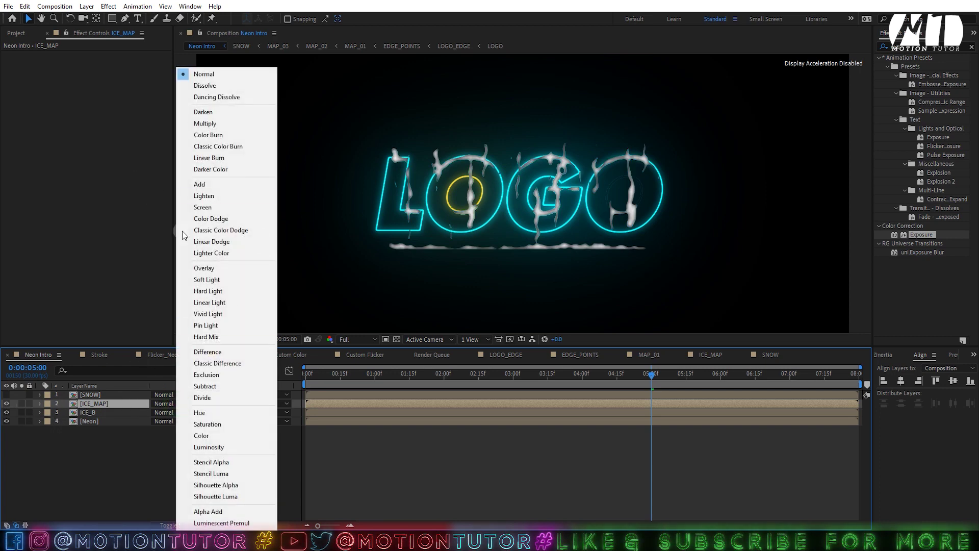
pyautogui.click(201, 280)
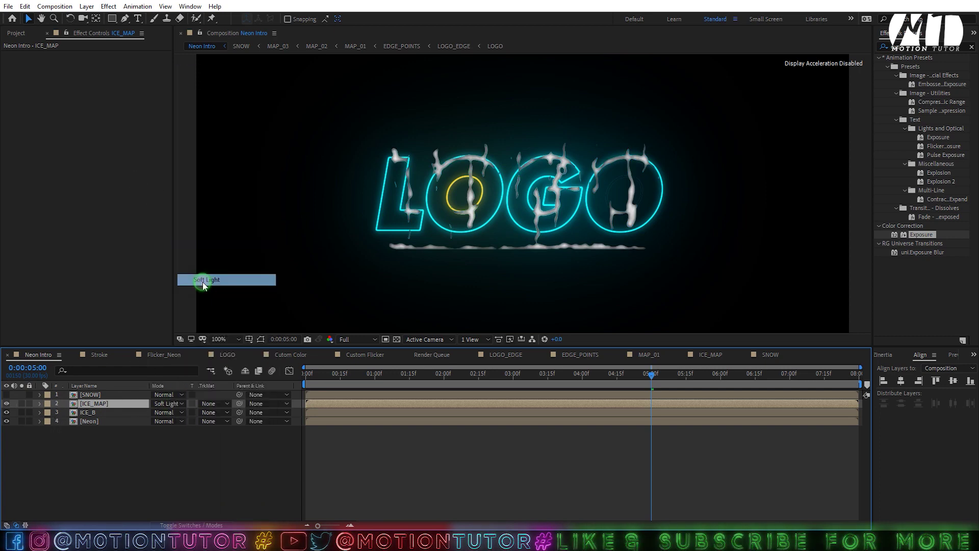
pyautogui.click(198, 524)
pyautogui.click(198, 524)
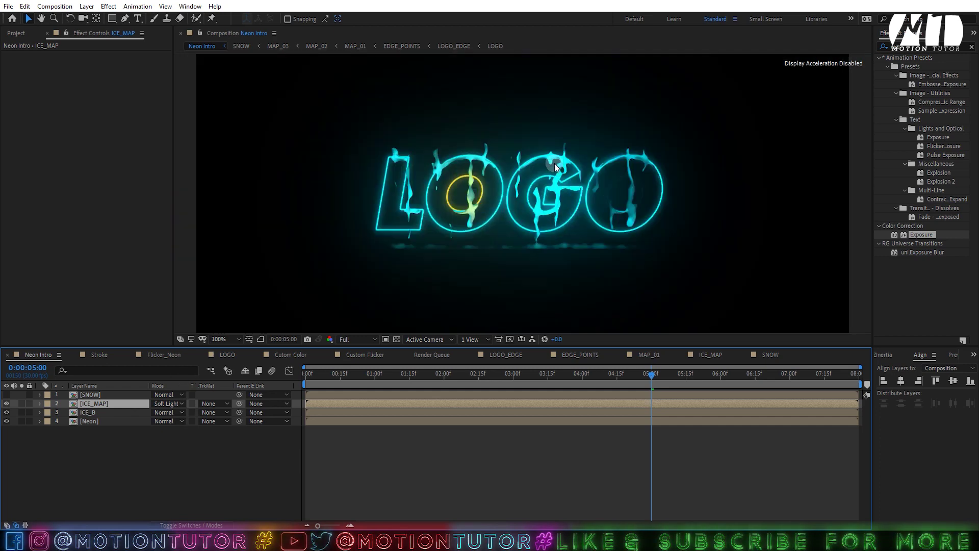
# Step: Add the Curves effect to ICE_MAP and raise the middle of the RGB curve to brighten the ice
pyautogui.click(929, 48)
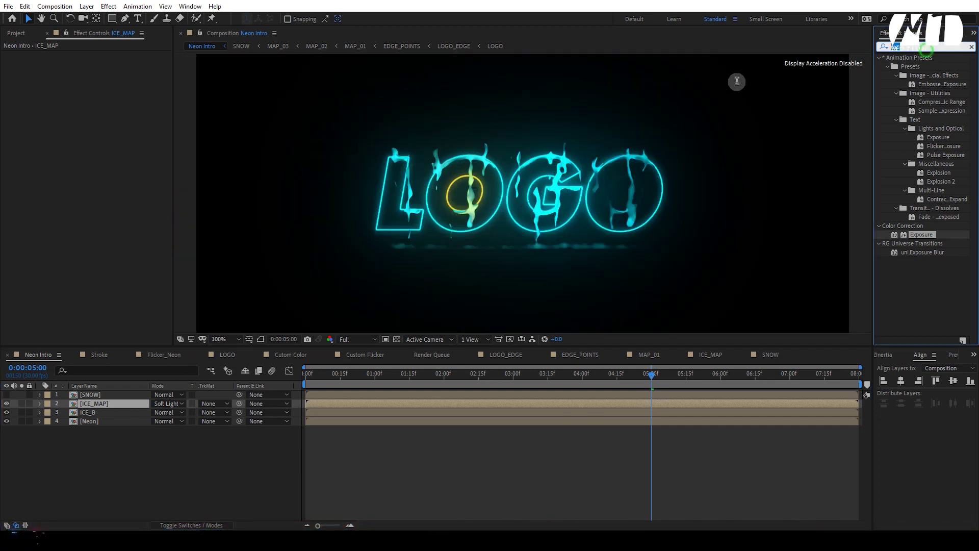
pyautogui.write('cur')
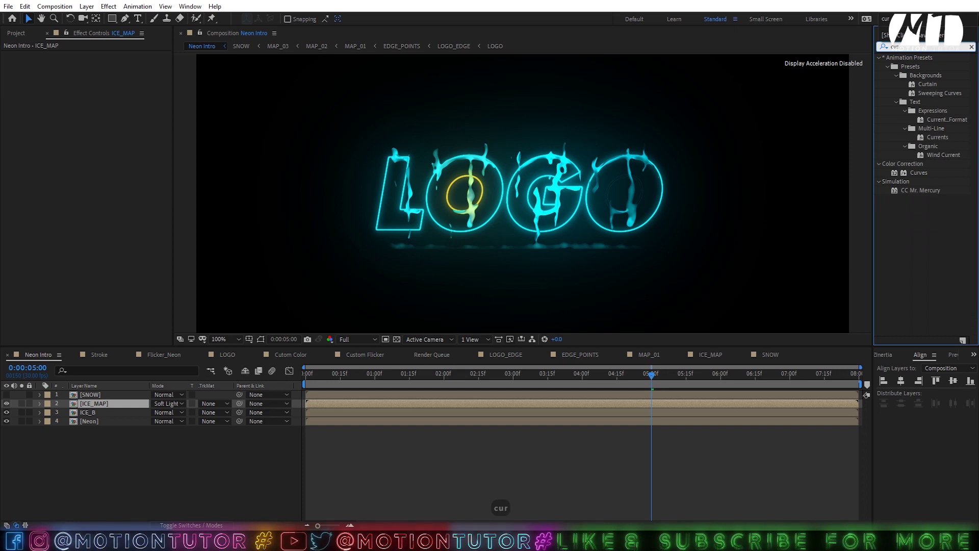
pyautogui.moveTo(919, 172); pyautogui.dragTo(94, 399)
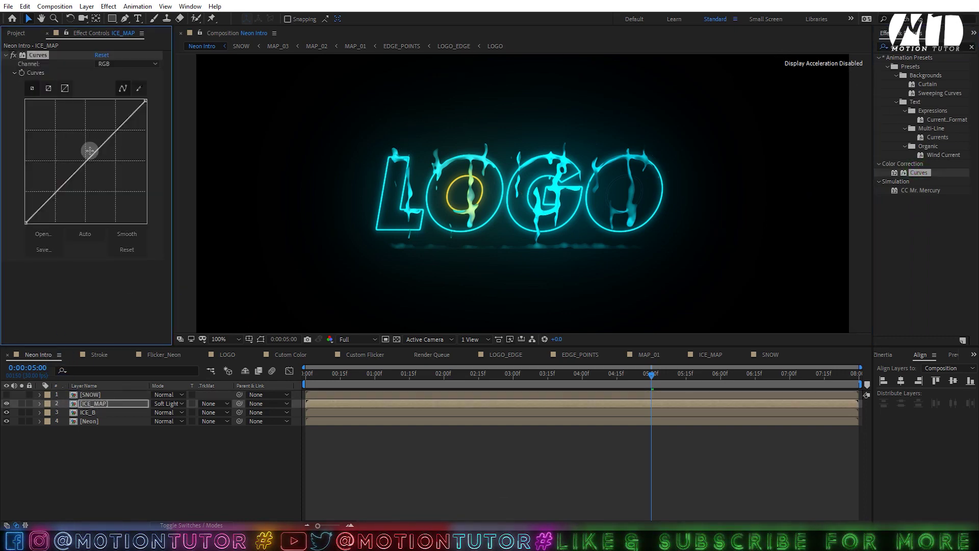
pyautogui.moveTo(82, 159)
pyautogui.mouseDown()
pyautogui.moveTo(55, 147)
pyautogui.moveTo(55, 135)
pyautogui.moveTo(74, 144)
pyautogui.mouseUp()
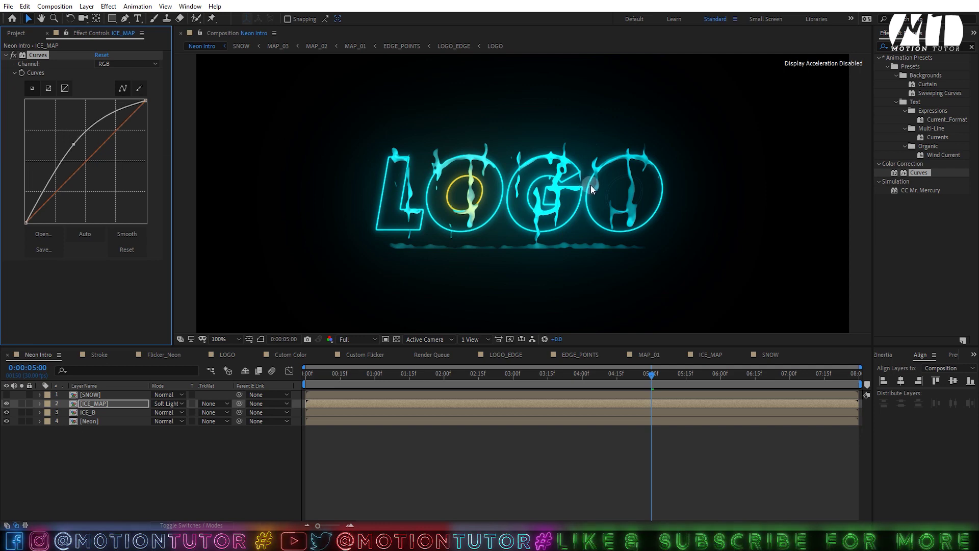
# Step: Make the SNOW layer visible and set its blending mode to Soft Light
pyautogui.click(83, 395)
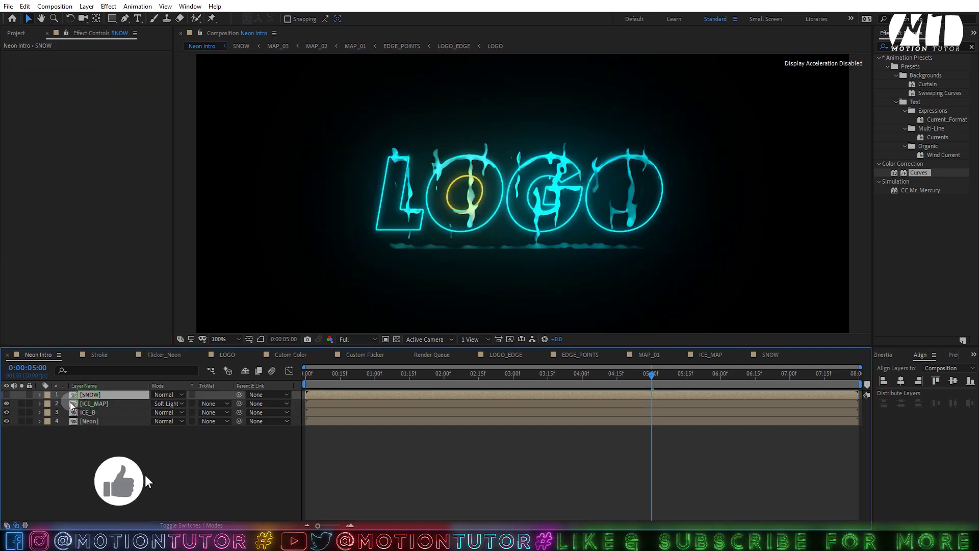
pyautogui.click(6, 394)
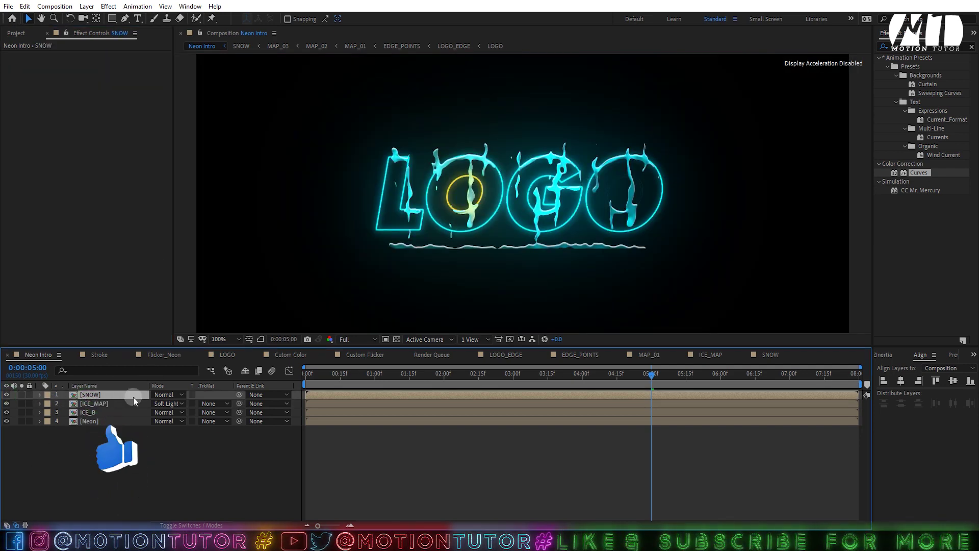
pyautogui.click(164, 396)
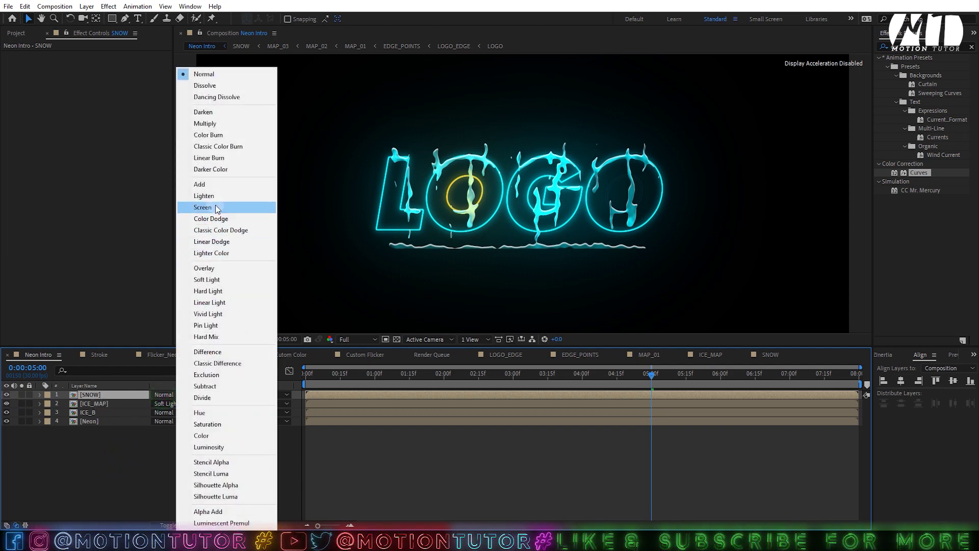
pyautogui.click(215, 280)
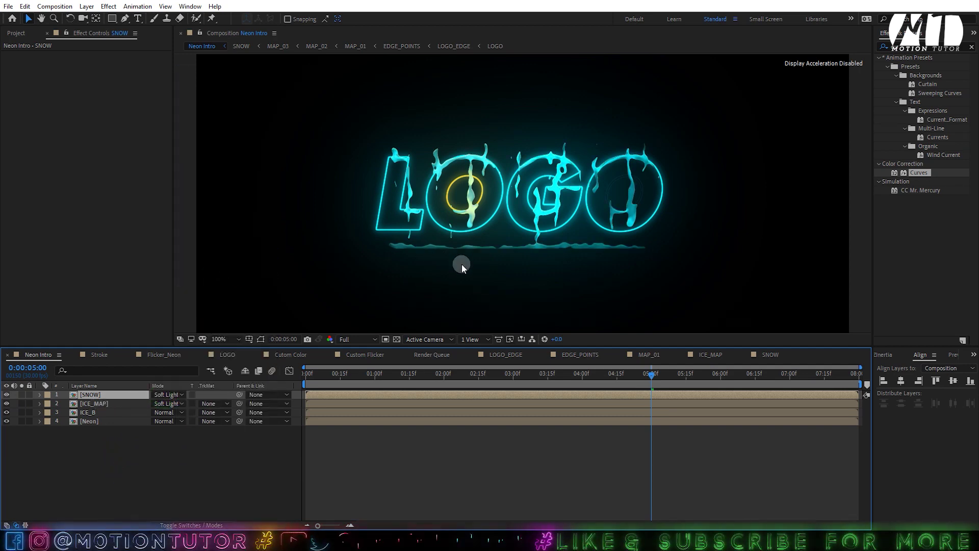
# Step: Set the CC Blobbylize shading Ambient on ICE_B to 100 and its Softness to 5
pyautogui.scroll(1, 461, 264)
pyautogui.click(97, 414)
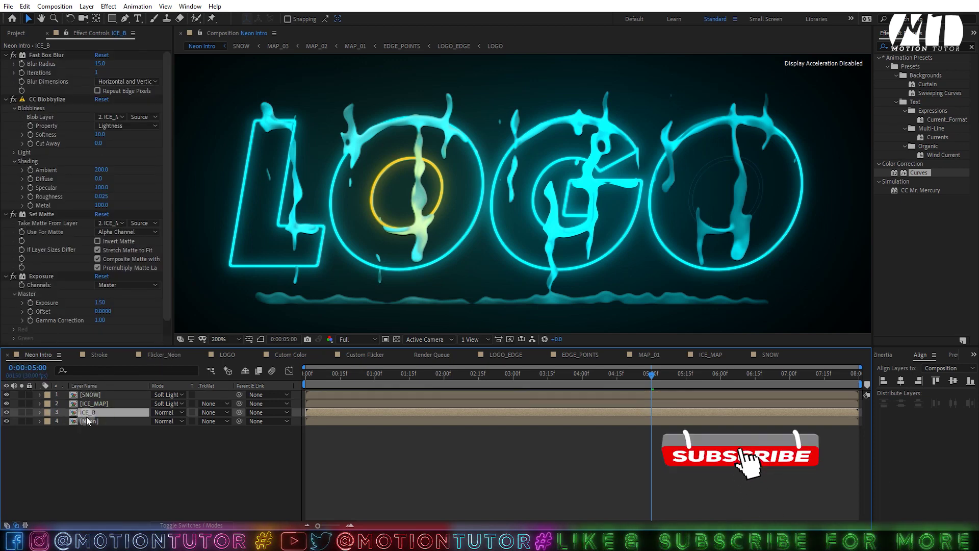
pyautogui.click(41, 169)
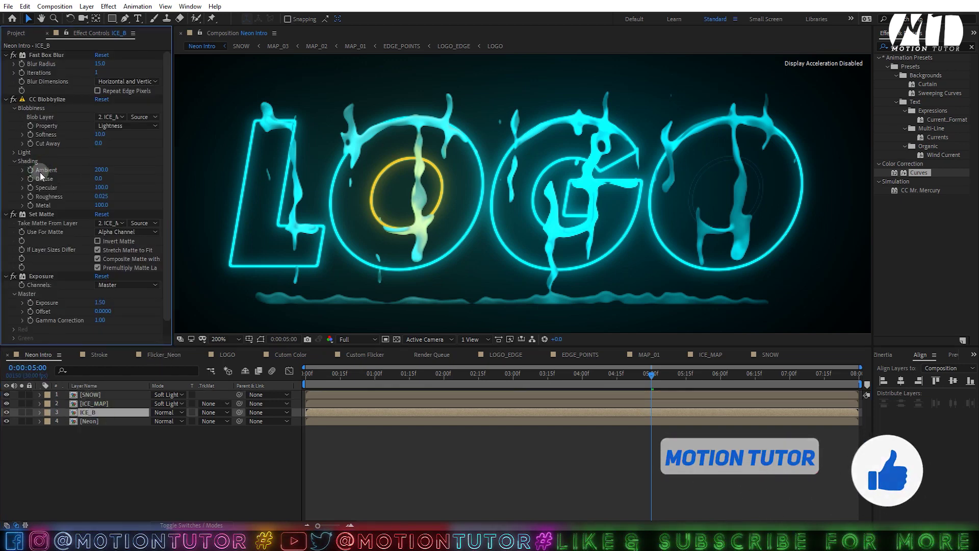
pyautogui.click(108, 170)
pyautogui.write('1')
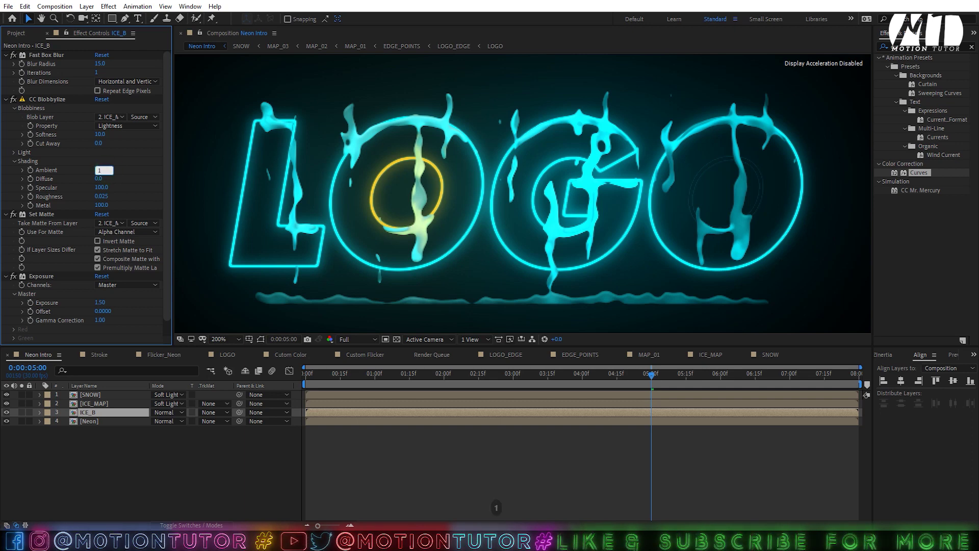
pyautogui.write('00')
pyautogui.click(71, 169)
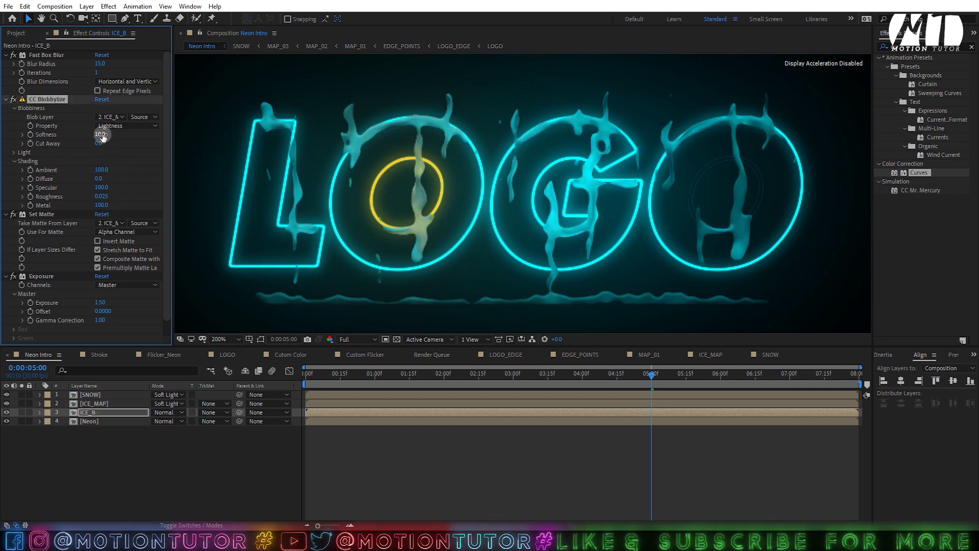
pyautogui.write('5')
pyautogui.click(109, 158)
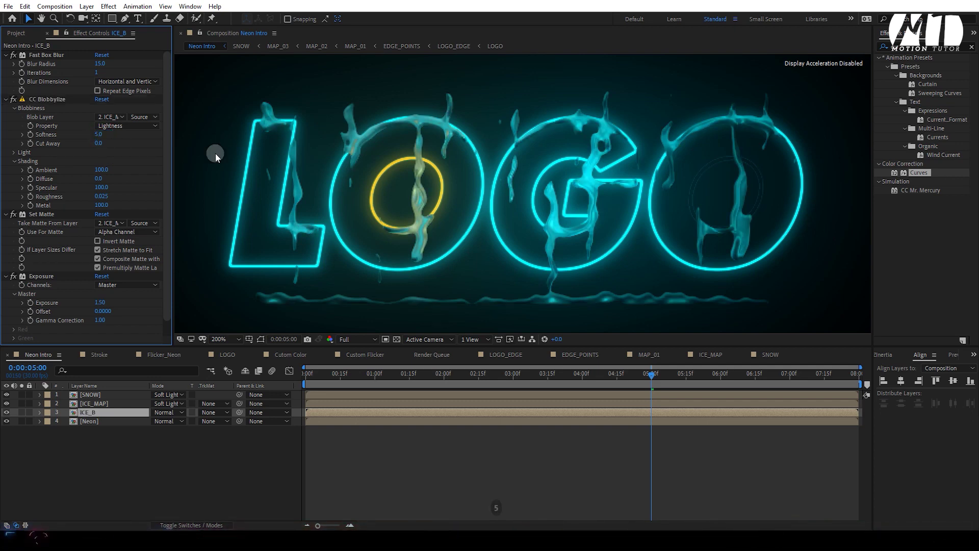
# Step: Try exposure values of 2 and 3 in the Exposure effect on ICE_B
pyautogui.scroll(-1, 641, 196)
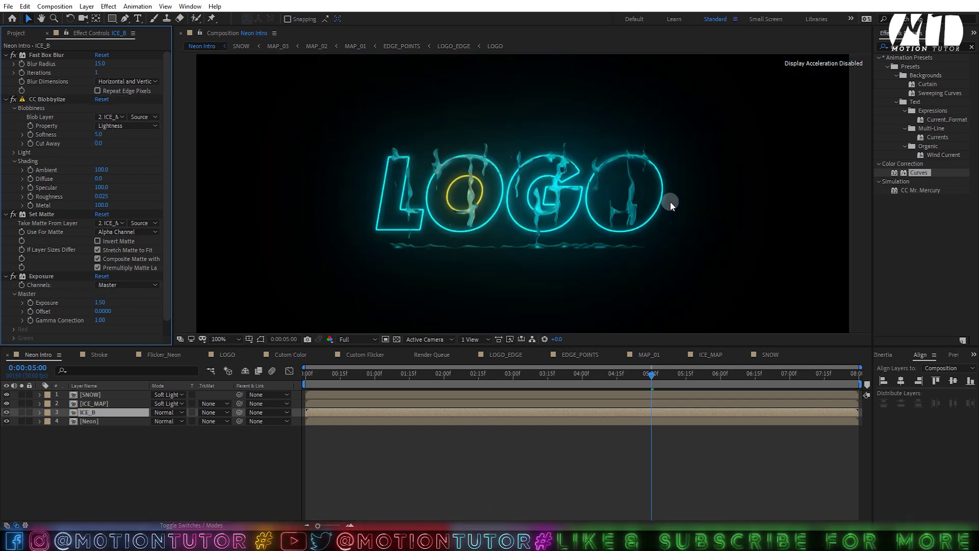
pyautogui.scroll(1, 657, 202)
pyautogui.scroll(-1, 551, 187)
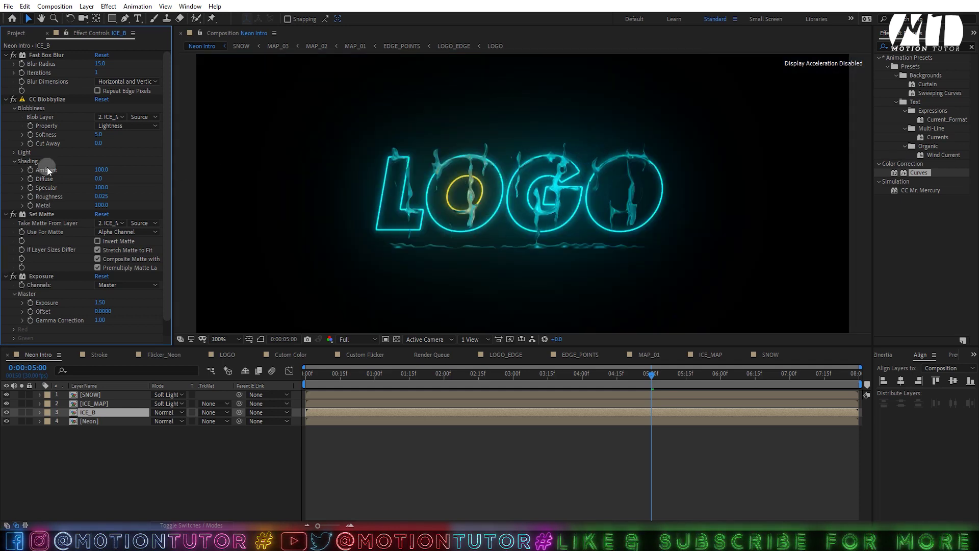
pyautogui.scroll(-1, 60, 179)
pyautogui.click(100, 287)
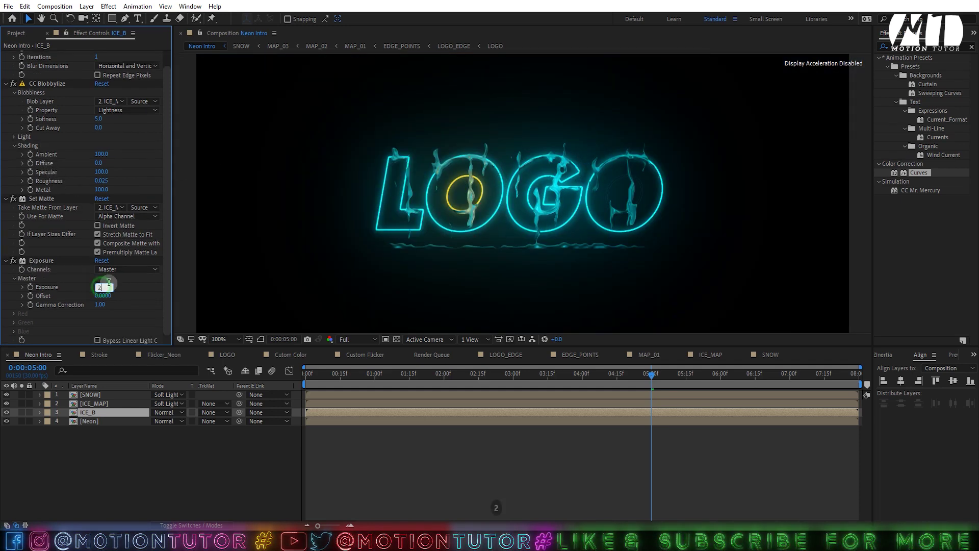
pyautogui.write('2')
pyautogui.click(115, 282)
pyautogui.click(99, 288)
pyautogui.write('3')
pyautogui.click(123, 282)
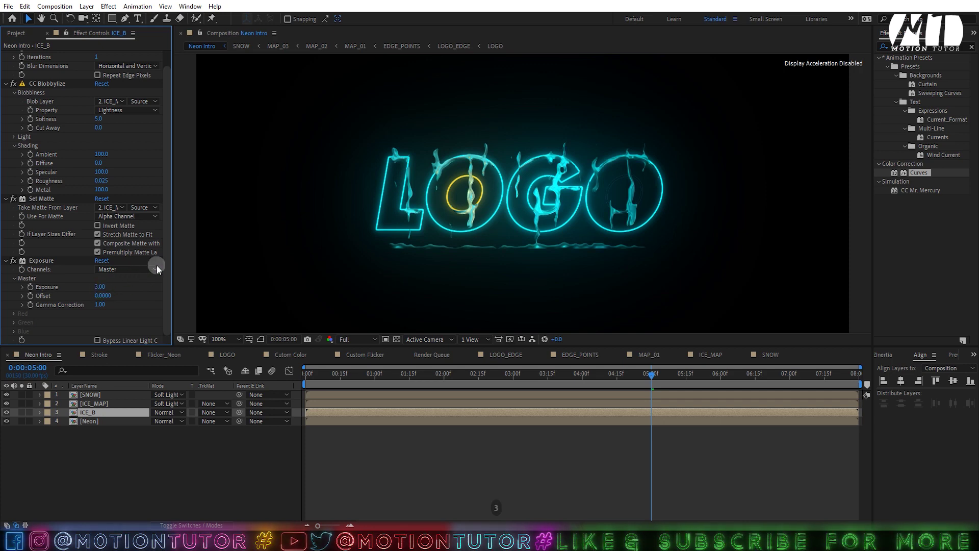
# Step: Set the exposure of the Exposure effect on ICE_B to 2
pyautogui.scroll(1, 539, 190)
pyautogui.scroll(-1, 539, 190)
pyautogui.scroll(1, 530, 192)
pyautogui.click(100, 286)
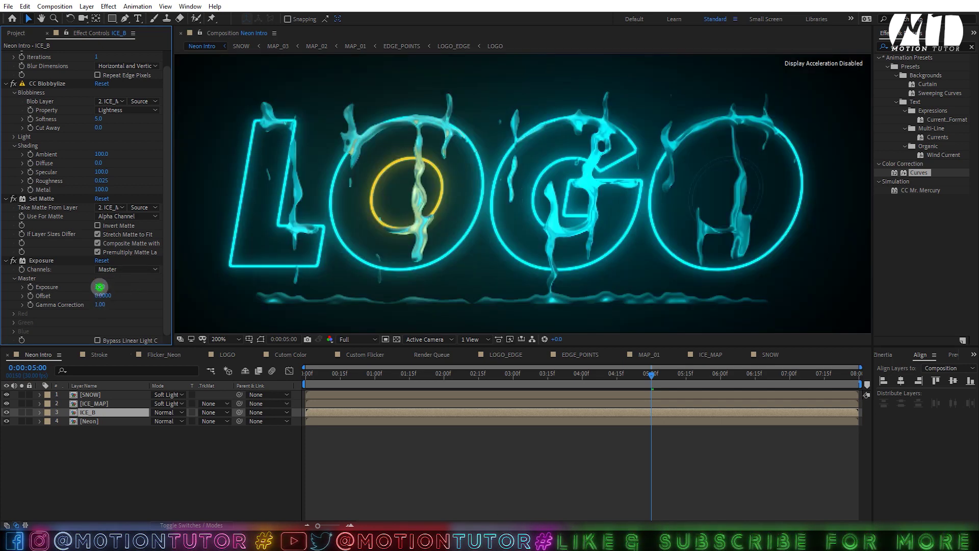
pyautogui.write('2')
pyautogui.click(130, 288)
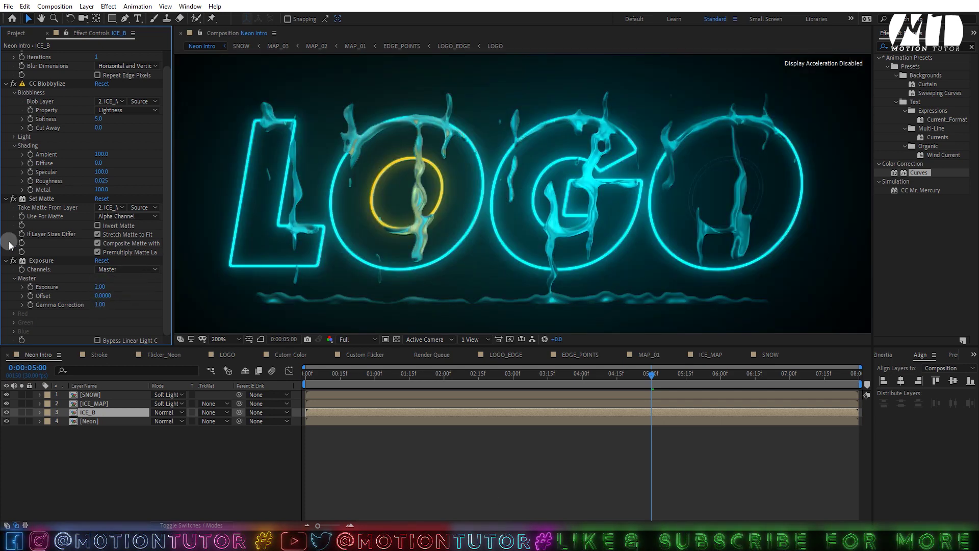
pyautogui.scroll(1, 18, 227)
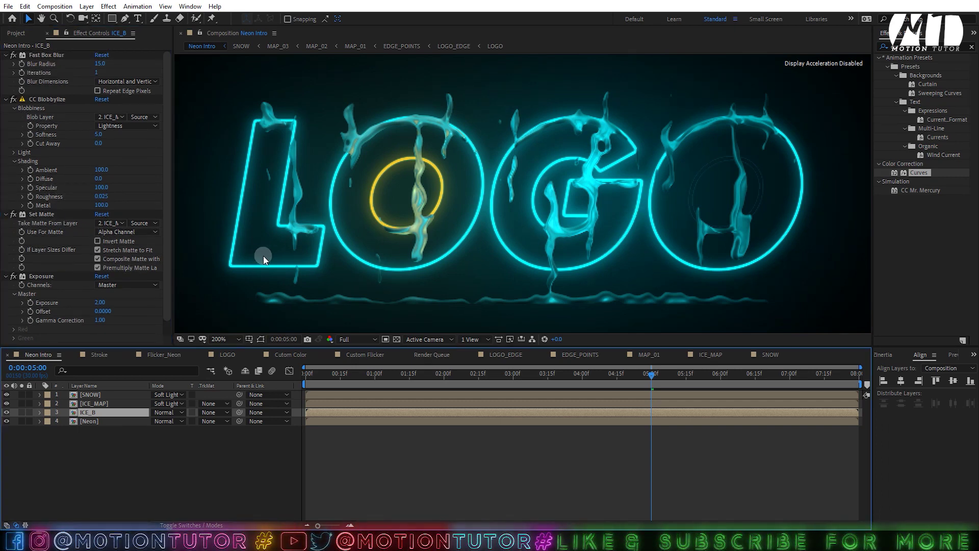
pyautogui.click(515, 382)
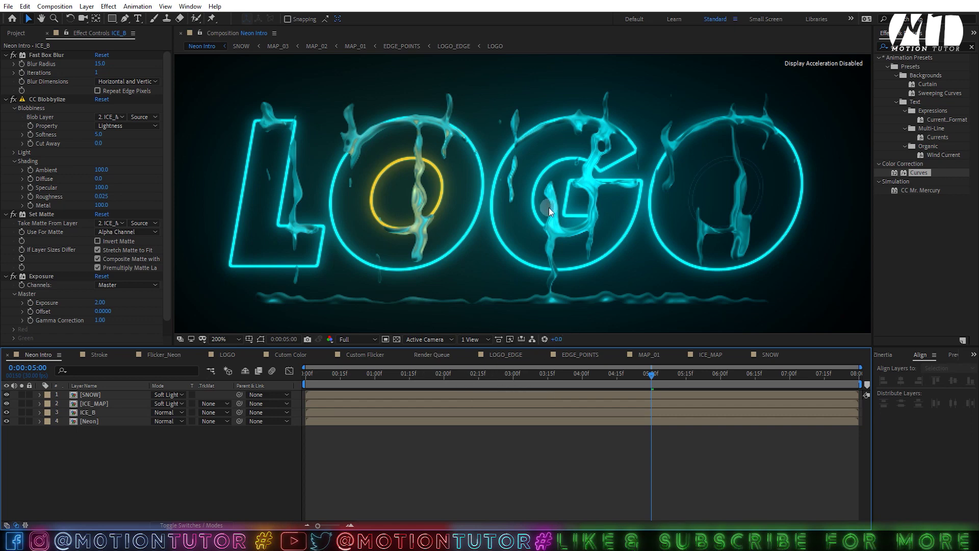
pyautogui.scroll(-1, 602, 160)
pyautogui.scroll(2, 525, 195)
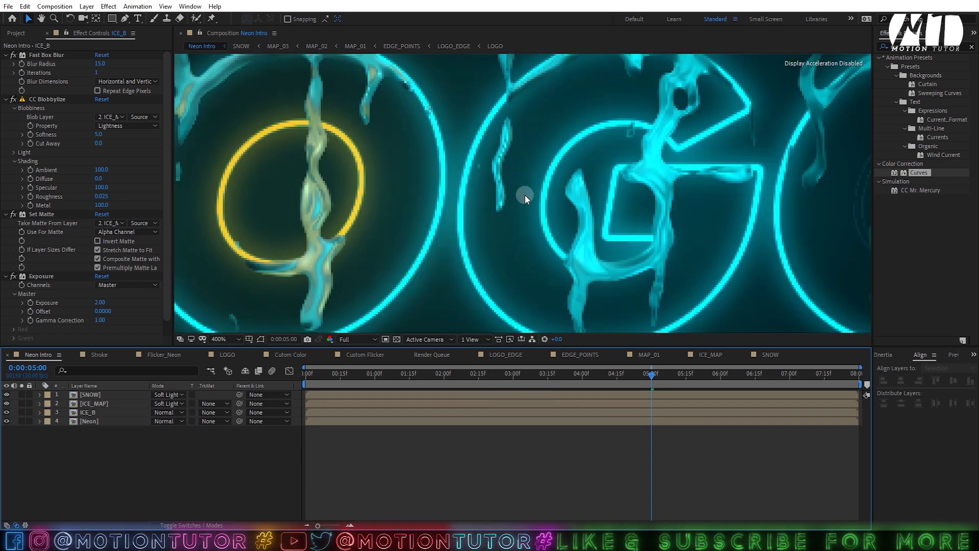
pyautogui.scroll(-2, 545, 200)
pyautogui.scroll(1, 555, 201)
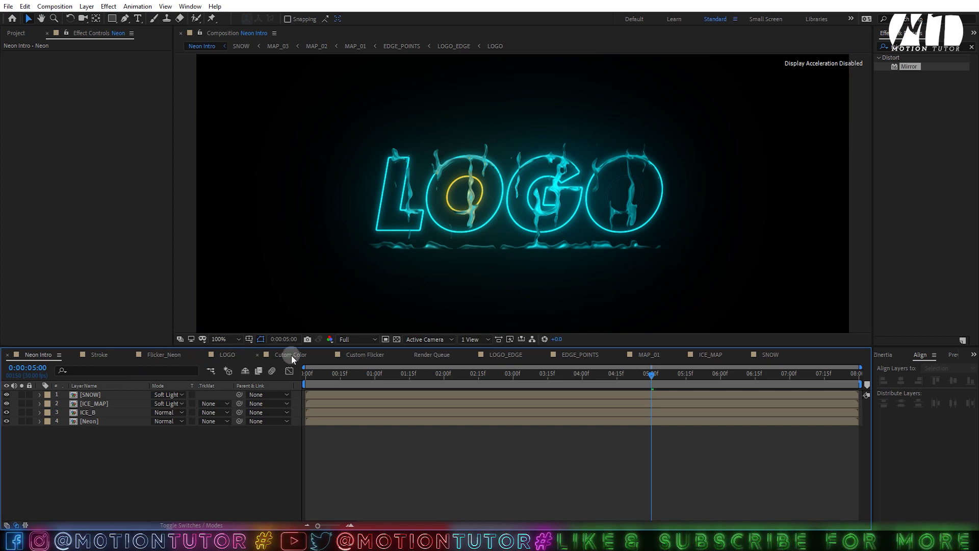
# Step: In the MAP_01 composition, set the Roughen Edges border of Shape Layer 1 to 8
pyautogui.click(650, 355)
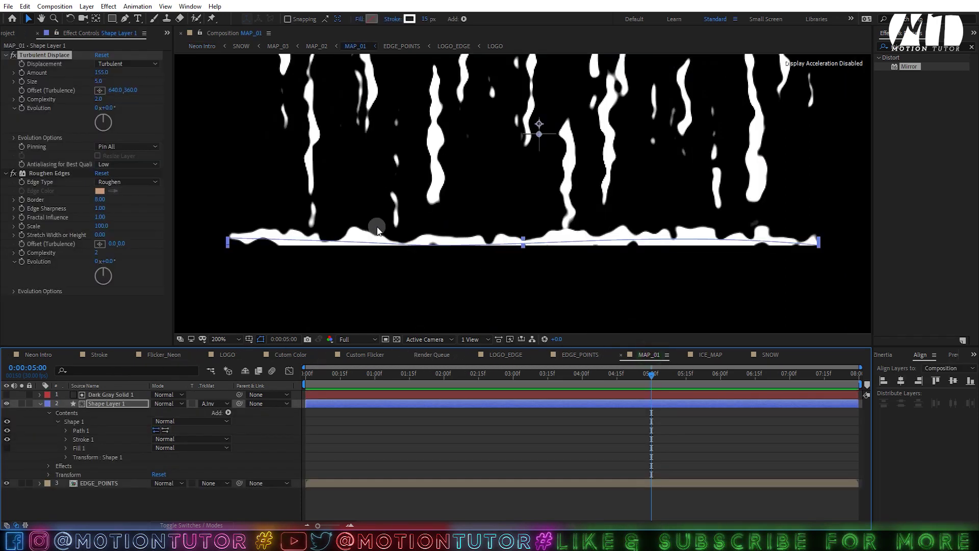
pyautogui.click(99, 199)
pyautogui.write('2')
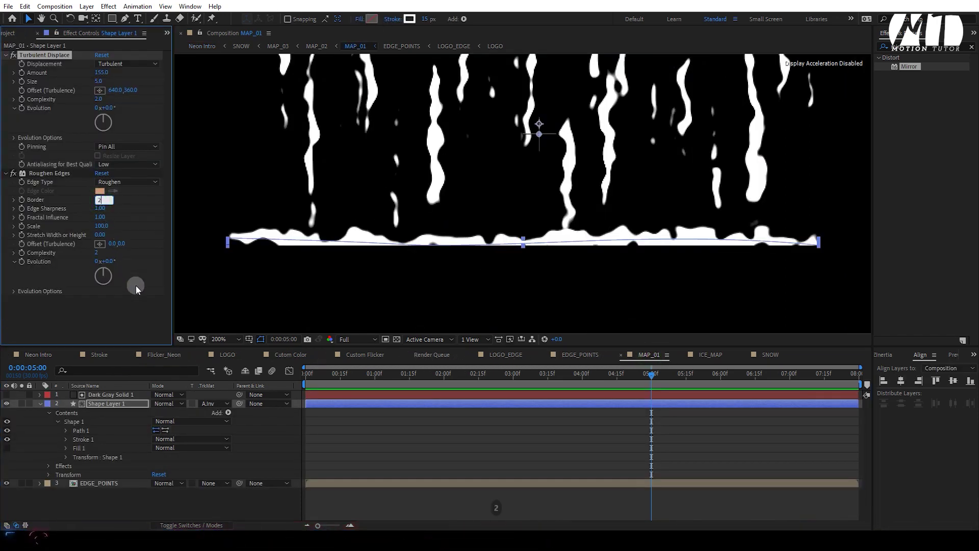
pyautogui.press('BackSpace')
pyautogui.write('8')
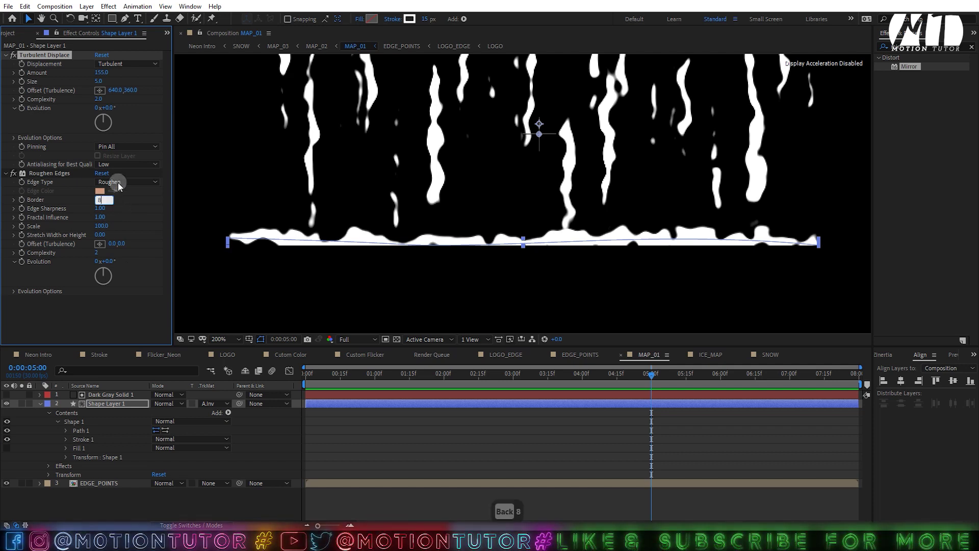
pyautogui.click(120, 177)
pyautogui.scroll(-1, 391, 185)
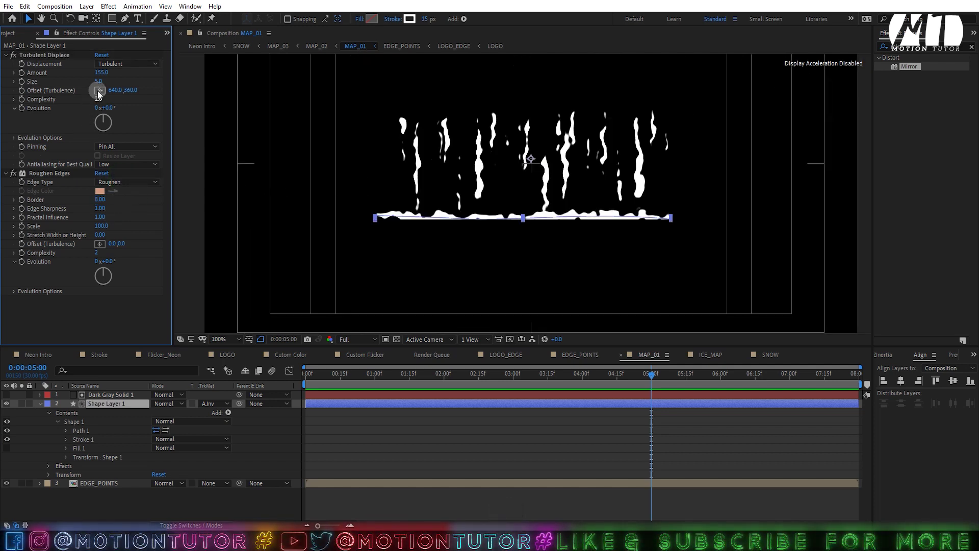
# Step: Set the Turbulent Displace amount of Shape Layer 1 to 194 and return to the Neon Intro composition
pyautogui.moveTo(104, 72); pyautogui.dragTo(136, 75)
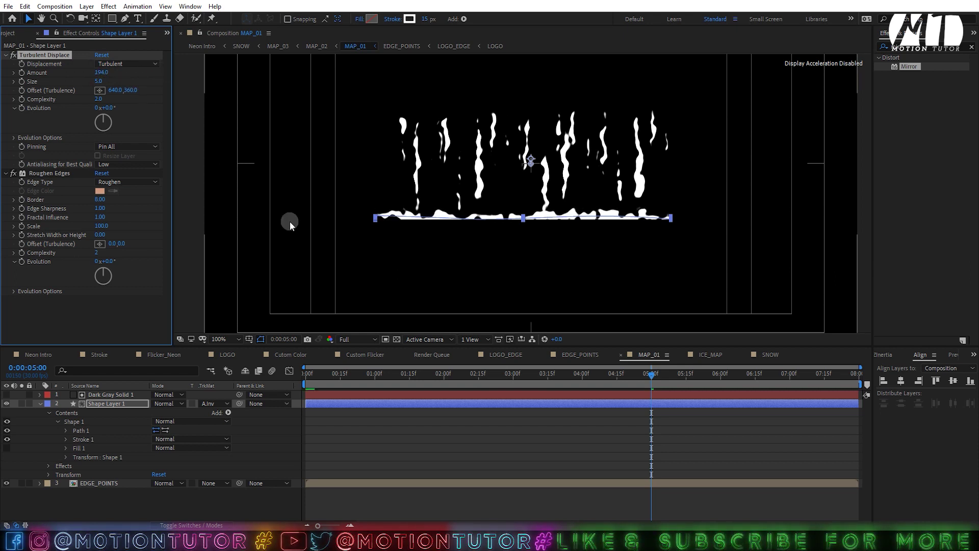
pyautogui.click(48, 354)
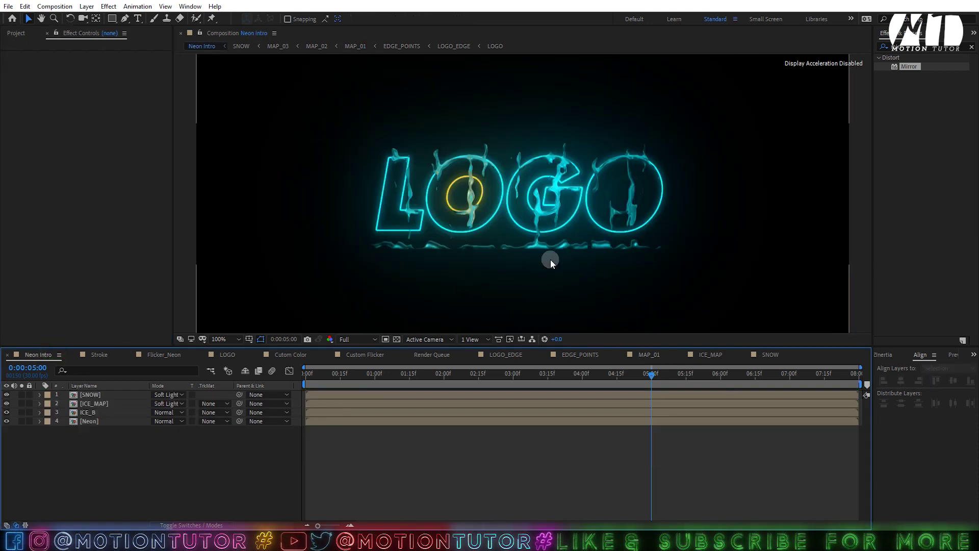
pyautogui.click(152, 450)
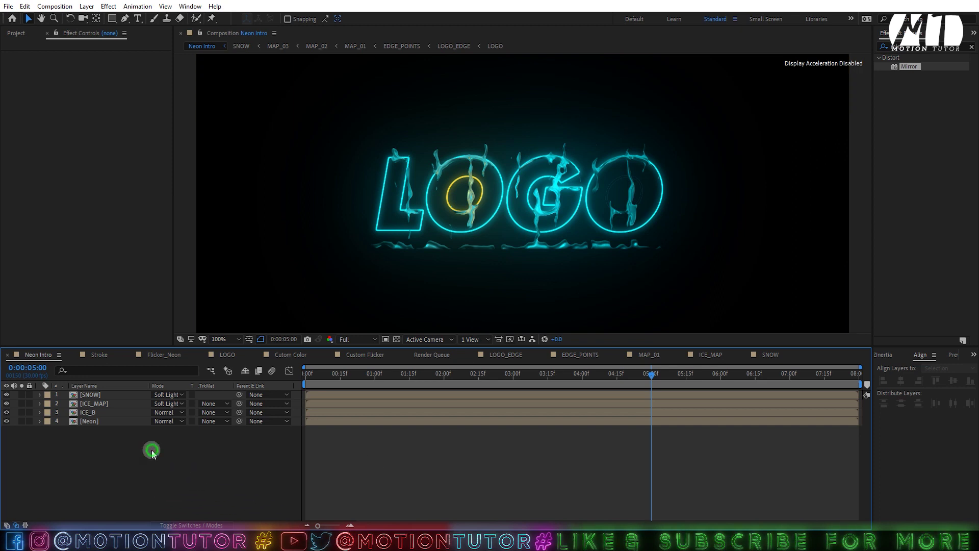
# Step: Duplicate the Neon layer in Neon Intro and set the upper copy's blending mode to Screen
pyautogui.click(83, 424)
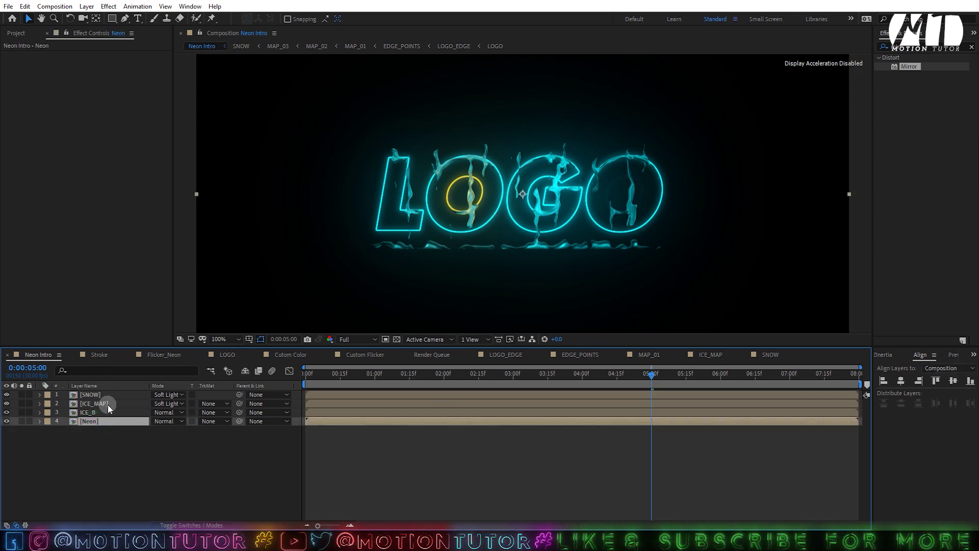
pyautogui.hotkey('ctrl', 'd')
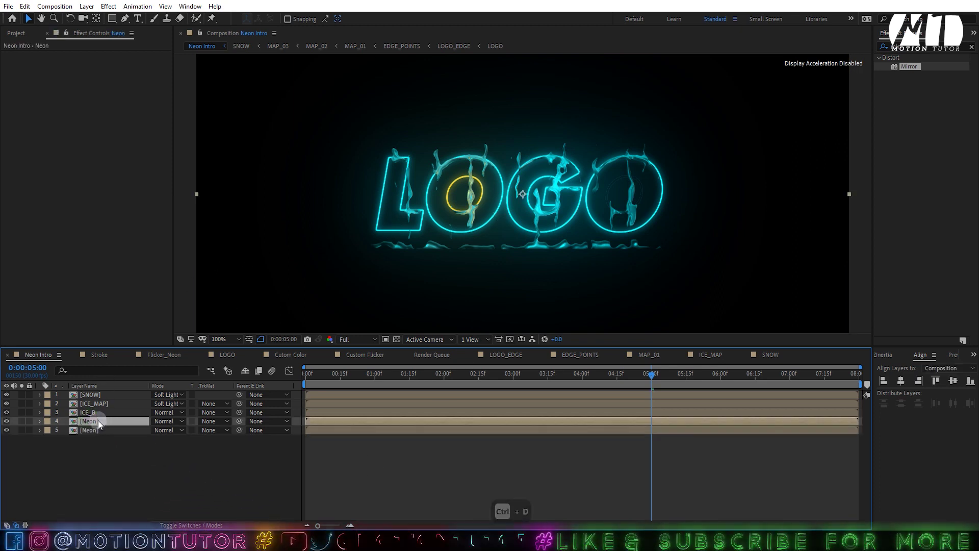
pyautogui.click(158, 420)
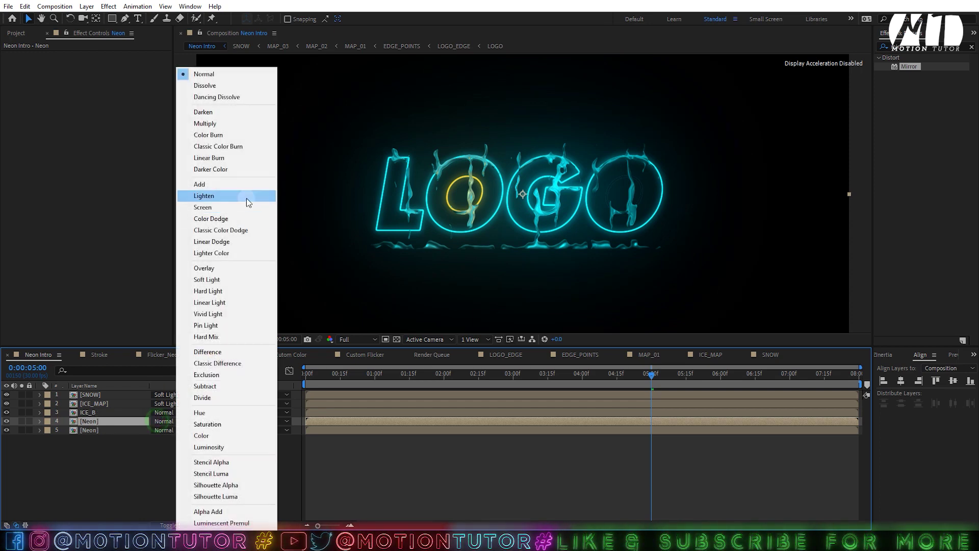
pyautogui.click(216, 209)
pyautogui.scroll(-1, 286, 219)
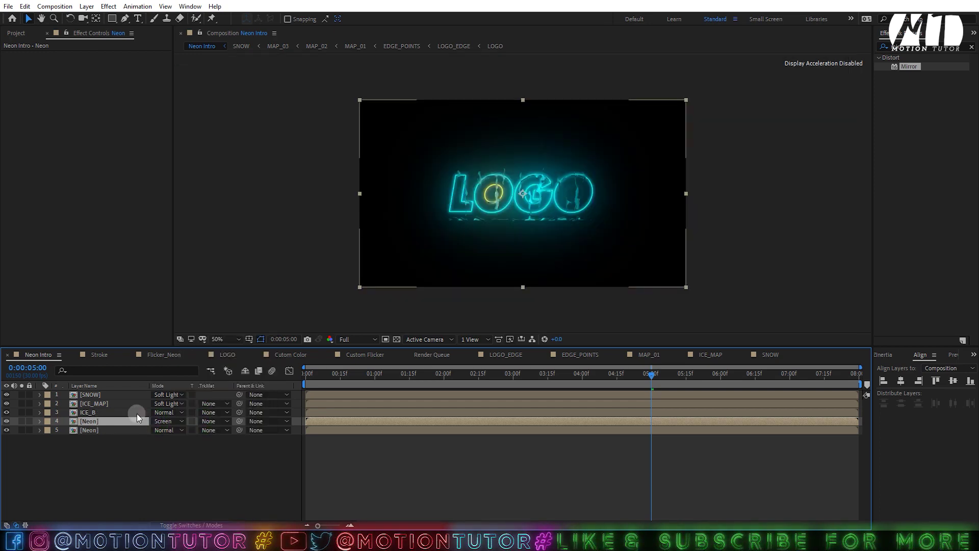
# Step: Pre-compose all layers of Neon Intro into a new composition named GLOW+ICE
pyautogui.click(95, 430)
pyautogui.click(94, 451)
pyautogui.hotkey('ctrl', 'a')
pyautogui.rightClick(102, 415)
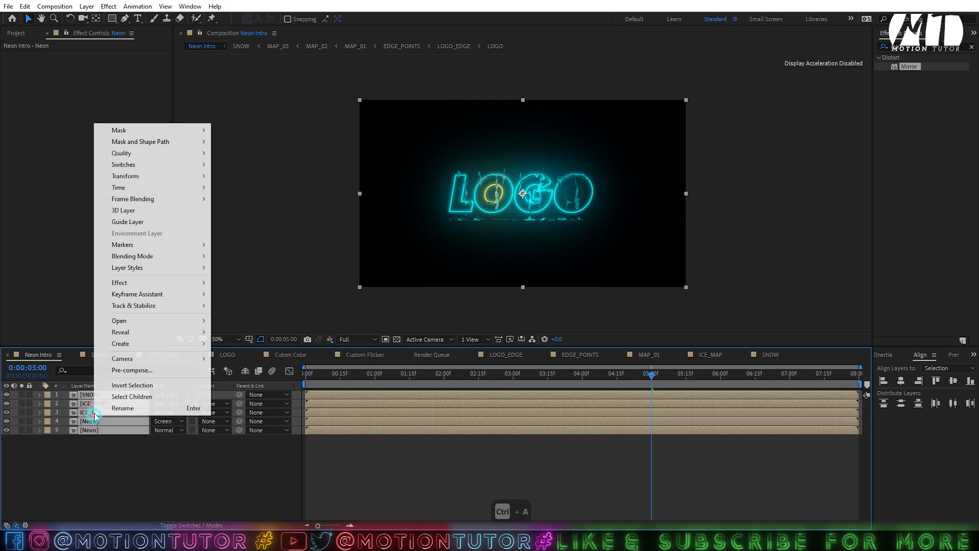
pyautogui.moveTo(131, 348)
pyautogui.click(133, 370)
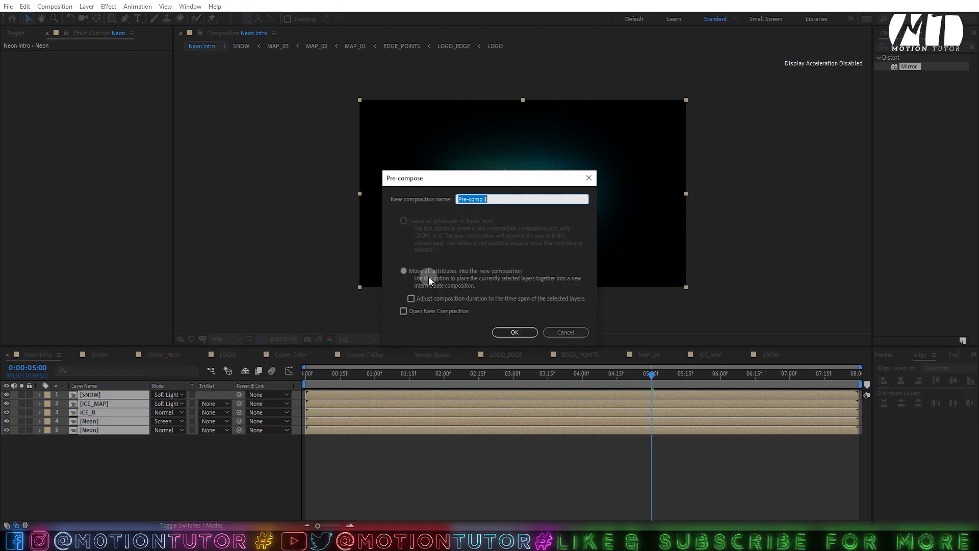
pyautogui.write('GLOW+ICE')
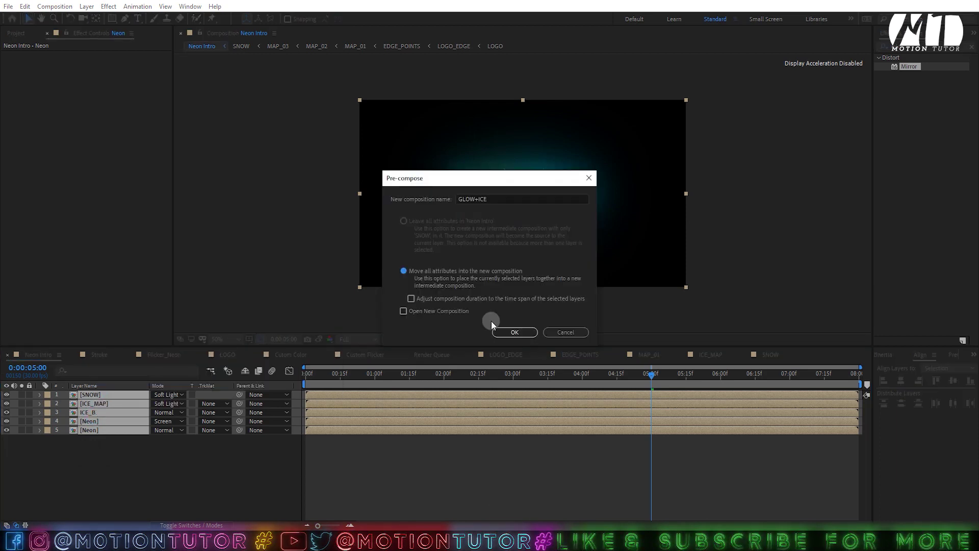
pyautogui.click(514, 331)
pyautogui.click(514, 331)
pyautogui.click(102, 425)
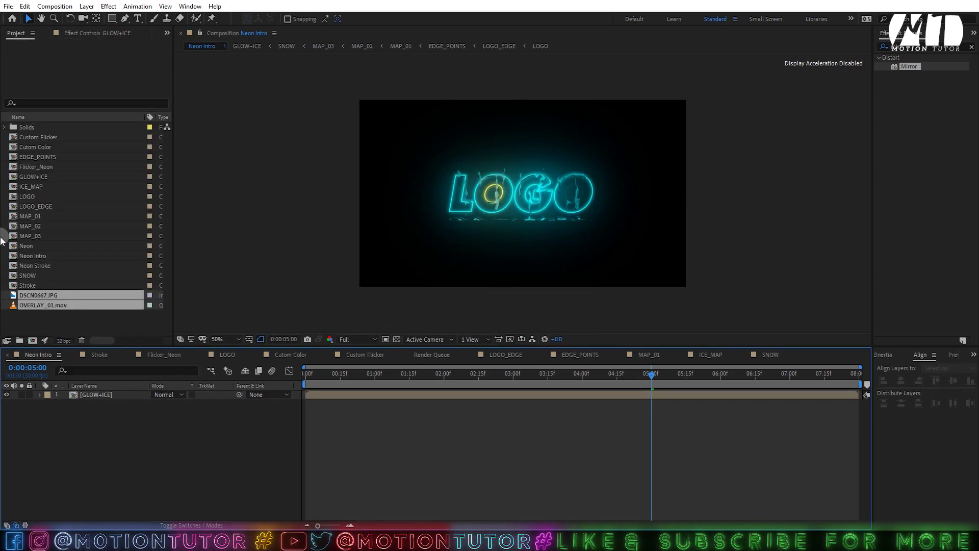
# Step: Preview the wall texture DSCN0667.JPG and the OVERLAY_01.mov footage on their own
pyautogui.click(86, 247)
pyautogui.click(61, 306)
pyautogui.click(45, 297)
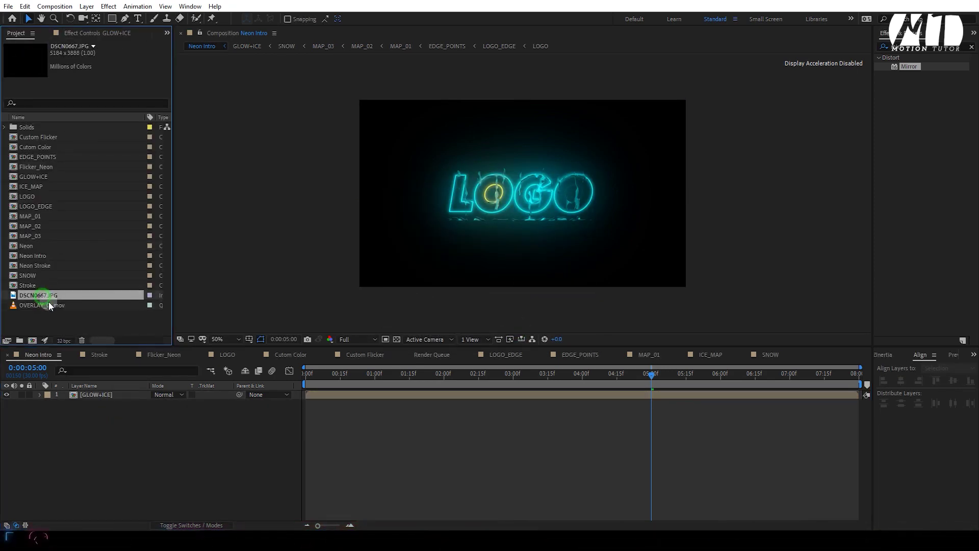
pyautogui.click(50, 305)
pyautogui.click(53, 296)
pyautogui.doubleClick(54, 294)
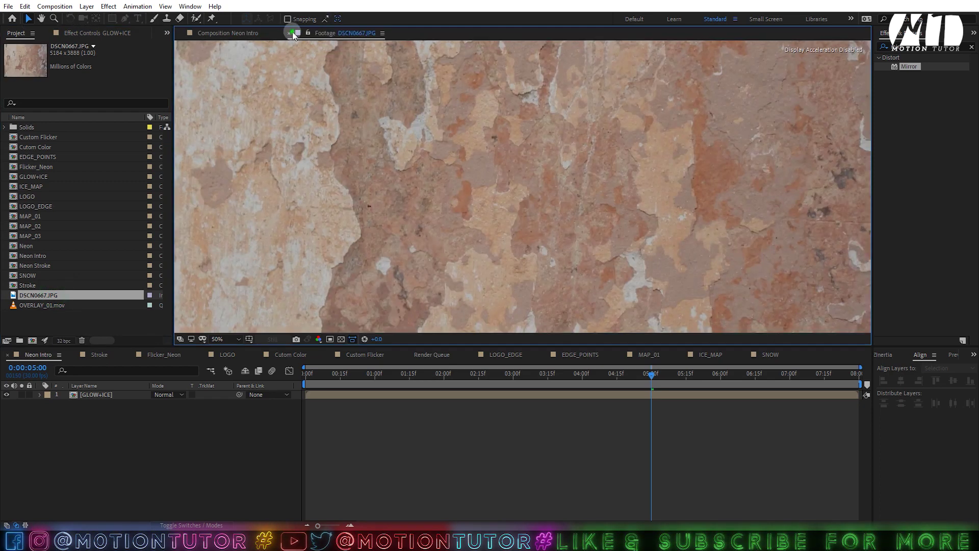
pyautogui.click(291, 32)
pyautogui.doubleClick(67, 306)
pyautogui.scroll(-4, 457, 168)
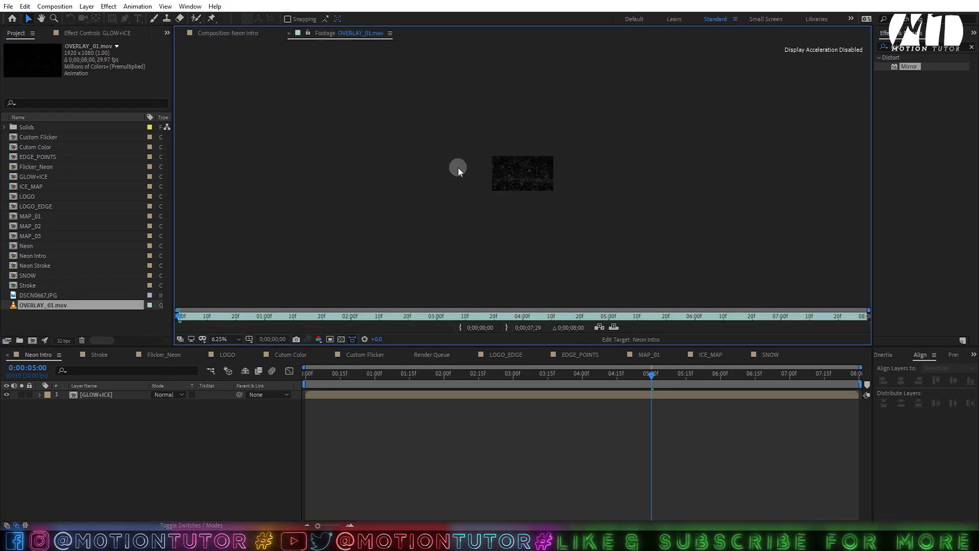
pyautogui.scroll(4, 458, 167)
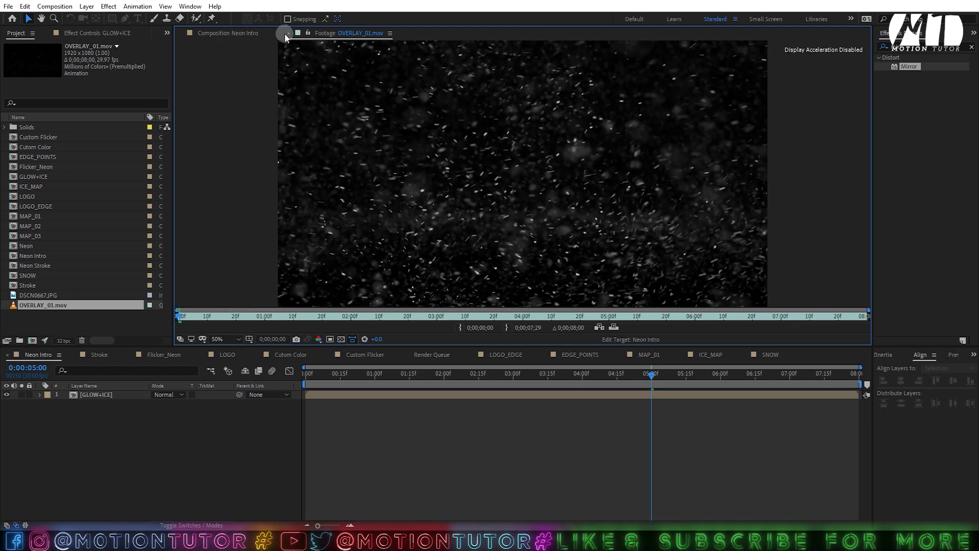
pyautogui.click(287, 33)
# Step: Add DSCN0667.JPG above the GLOW+ICE layer and scale it down to 24%
pyautogui.click(49, 296)
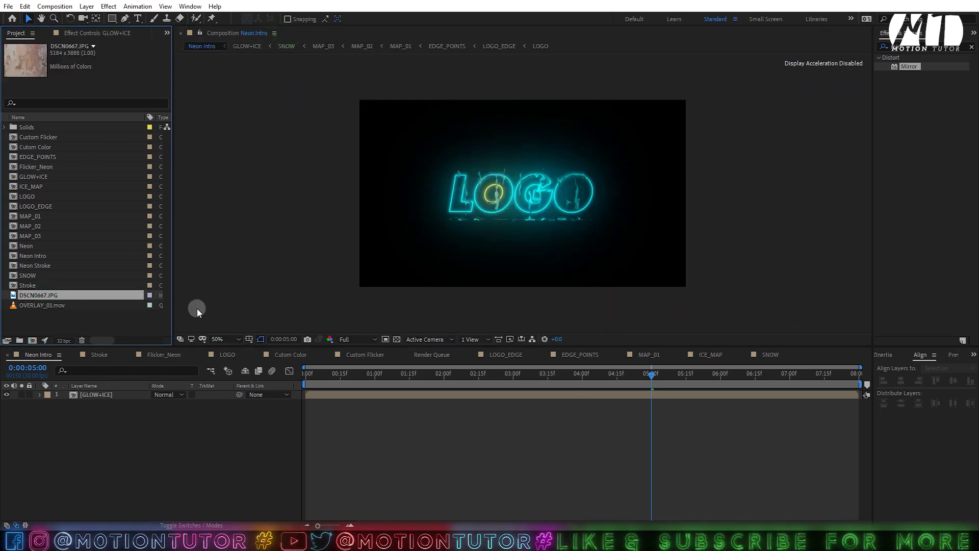
pyautogui.click(233, 339)
pyautogui.click(244, 361)
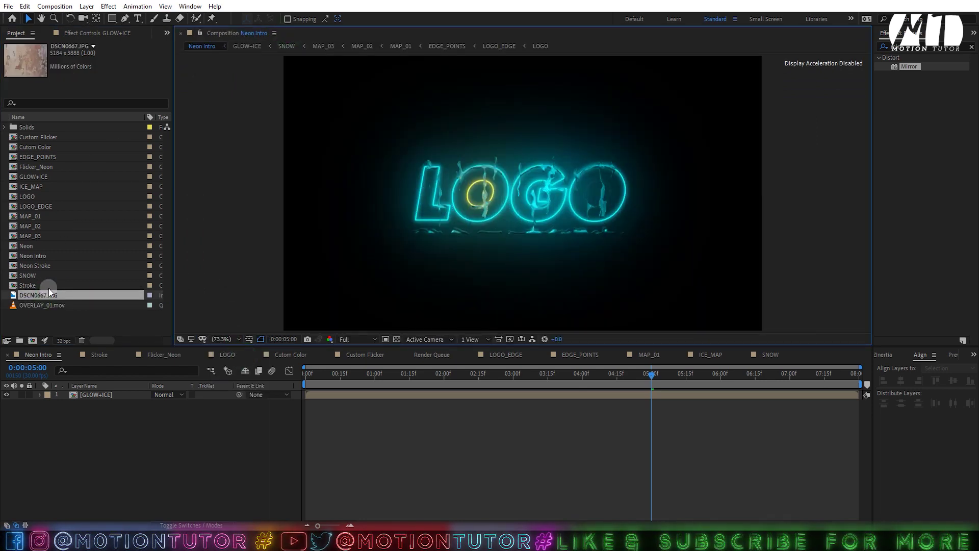
pyautogui.moveTo(39, 295); pyautogui.dragTo(103, 392)
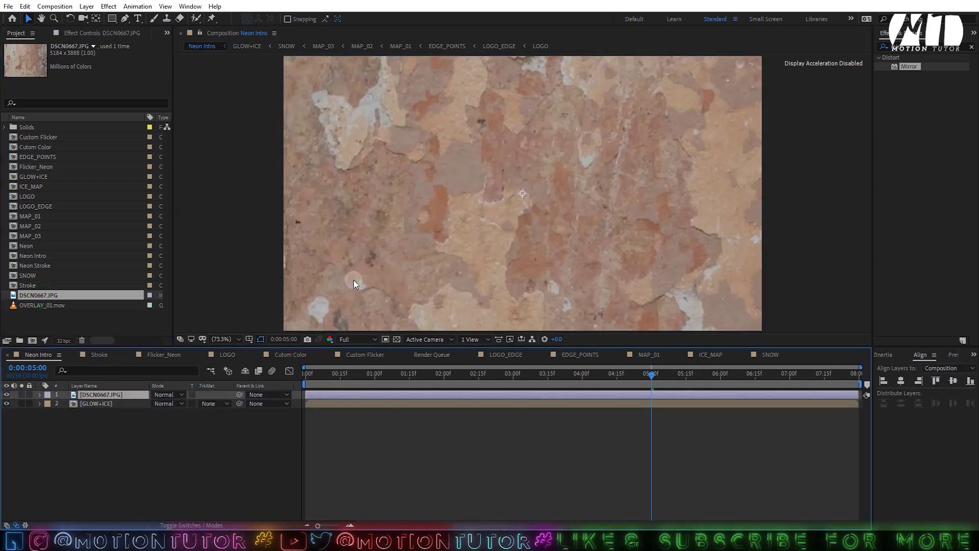
pyautogui.press('s')
pyautogui.moveTo(173, 403)
pyautogui.mouseDown()
pyautogui.moveTo(122, 403)
pyautogui.moveTo(176, 410)
pyautogui.mouseUp()
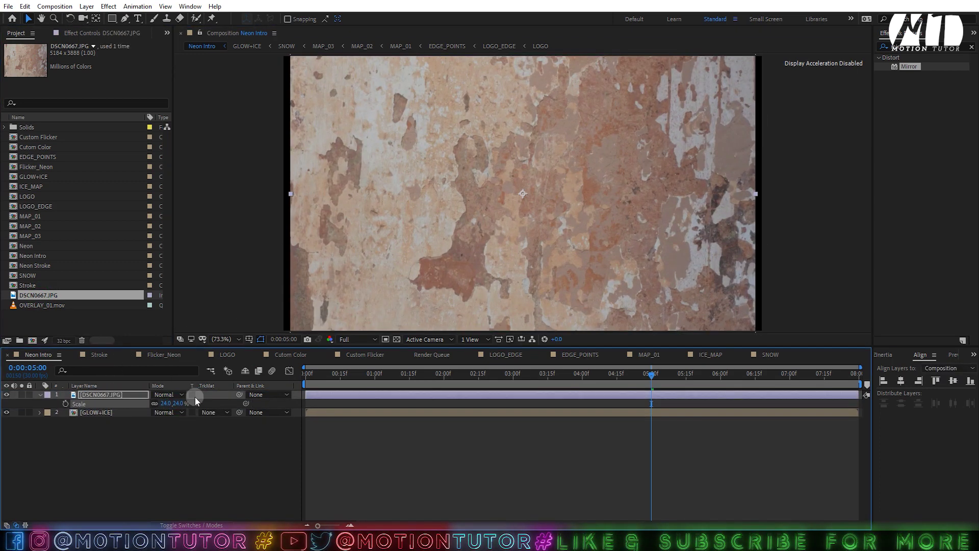
# Step: Make the DSCN0667.JPG layer 3D and tilt it around its X axis to lie flat like a floor
pyautogui.press('F4')
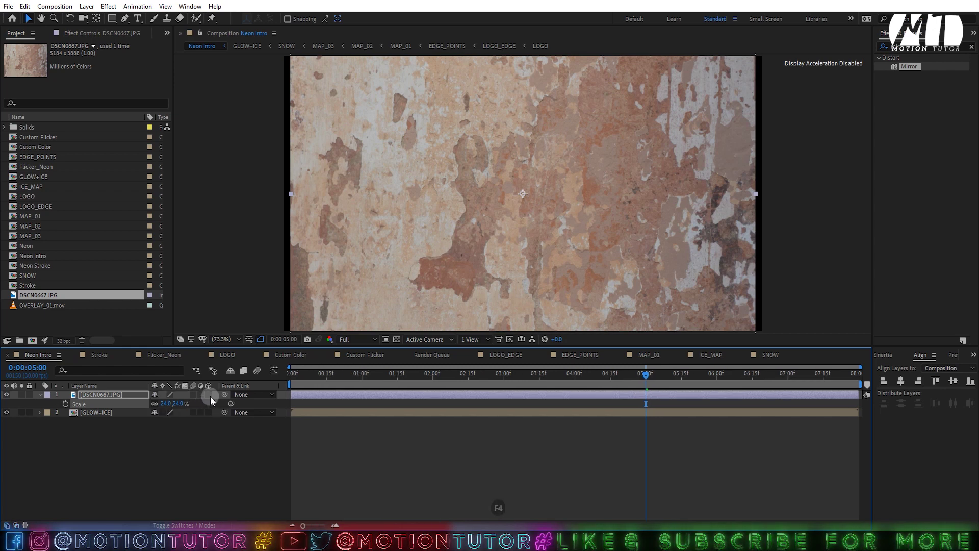
pyautogui.click(208, 395)
pyautogui.scroll(-1, 535, 223)
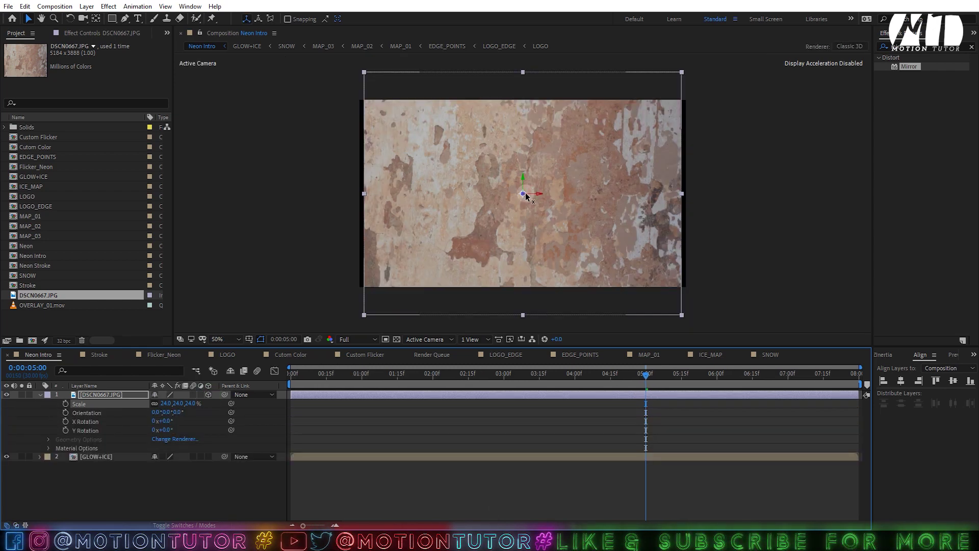
pyautogui.press('w')
pyautogui.moveTo(528, 194); pyautogui.dragTo(528, 169)
pyautogui.click(159, 413)
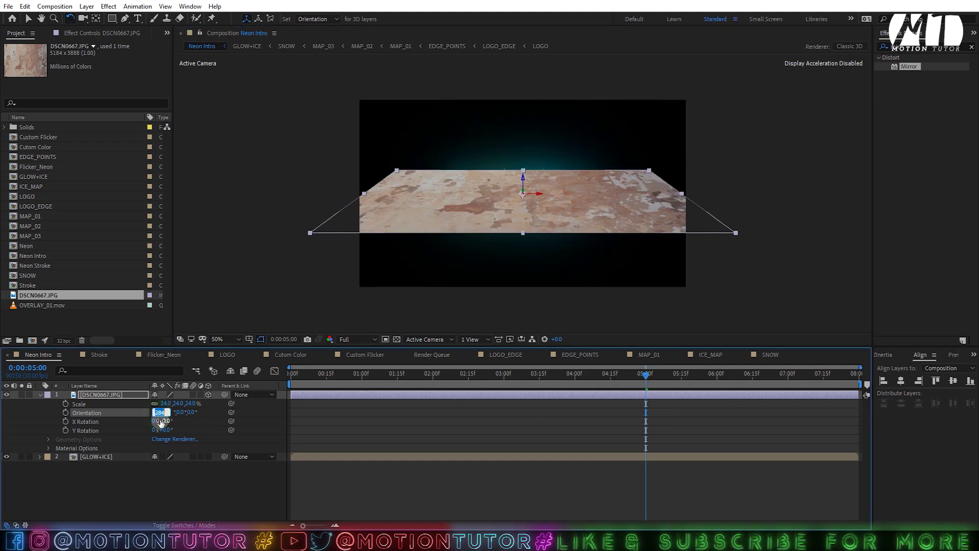
pyautogui.press('Return')
pyautogui.press('v')
# Step: Set the DSCN0667.JPG floor's scale to 50% and reposition it below the logo
pyautogui.moveTo(524, 207); pyautogui.dragTo(479, 128)
pyautogui.press('s')
pyautogui.click(166, 404)
pyautogui.write('50')
pyautogui.press('Return')
pyautogui.moveTo(523, 240); pyautogui.dragTo(523, 229)
pyautogui.moveTo(523, 246); pyautogui.dragTo(527, 290)
# Step: Fine-tune the floor's scale and position so its far edge sits just beneath the logo, and save the project
pyautogui.moveTo(167, 403); pyautogui.dragTo(170, 402)
pyautogui.moveTo(523, 249); pyautogui.dragTo(549, 214)
pyautogui.hotkey('ctrl', 's')
pyautogui.press('s')
pyautogui.scroll(1, 545, 255)
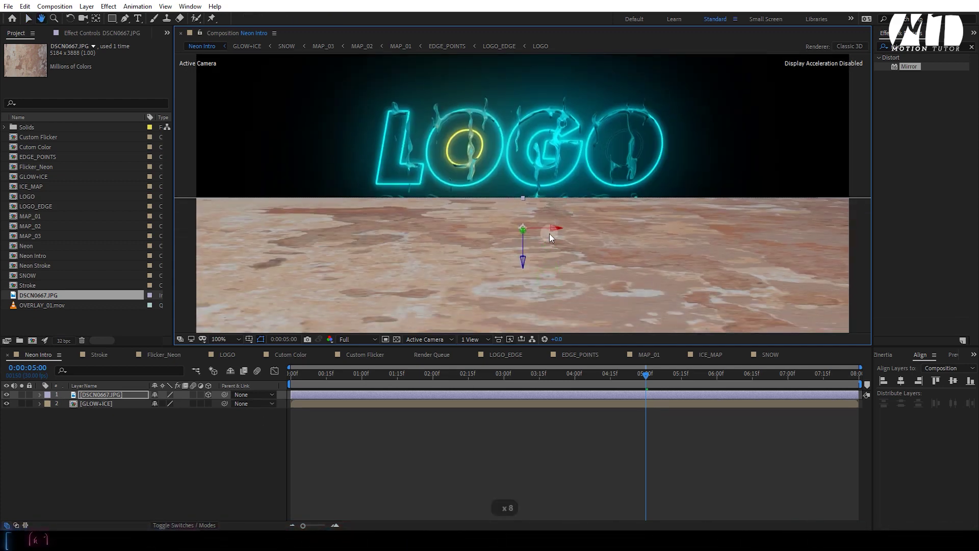
pyautogui.scroll(-1, 548, 233)
# Step: Pre-compose the DSCN0667.JPG layer into a new composition named TEXTURE, moving all attributes into it
pyautogui.click(105, 403)
pyautogui.click(98, 394)
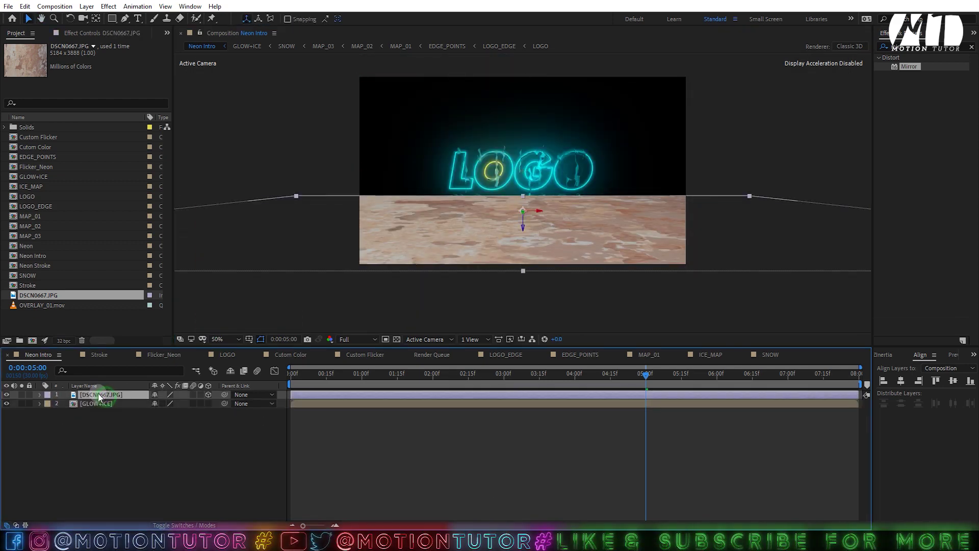
pyautogui.rightClick(97, 393)
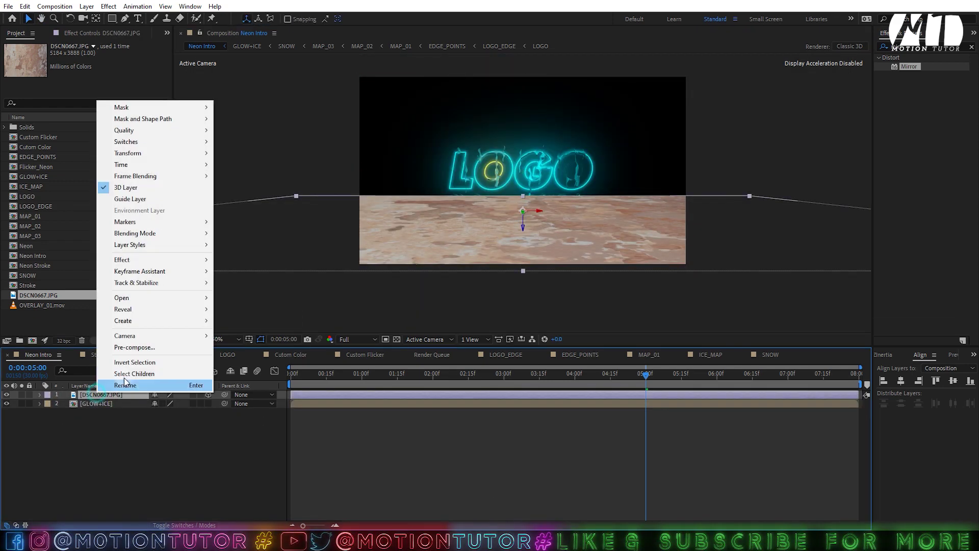
pyautogui.click(136, 347)
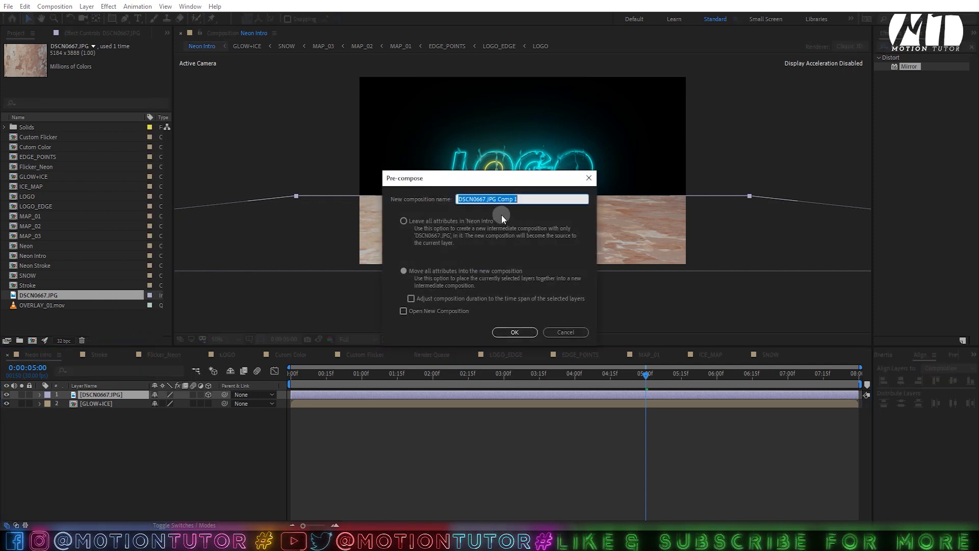
pyautogui.write('TEXTURE')
pyautogui.click(517, 333)
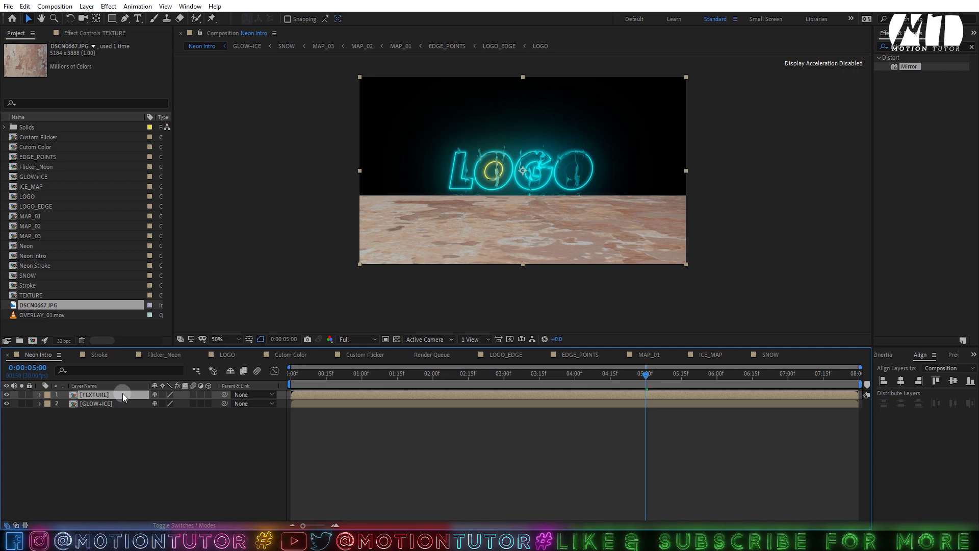
# Step: Create a two-node camera named Camera 1 with the 35mm preset in Neon Intro
pyautogui.rightClick(126, 434)
pyautogui.moveTo(146, 323)
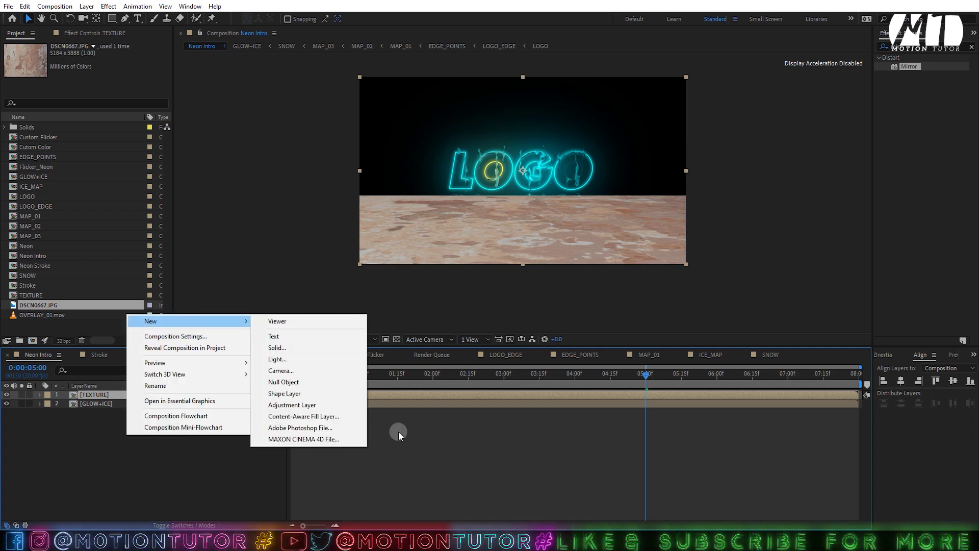
pyautogui.click(281, 370)
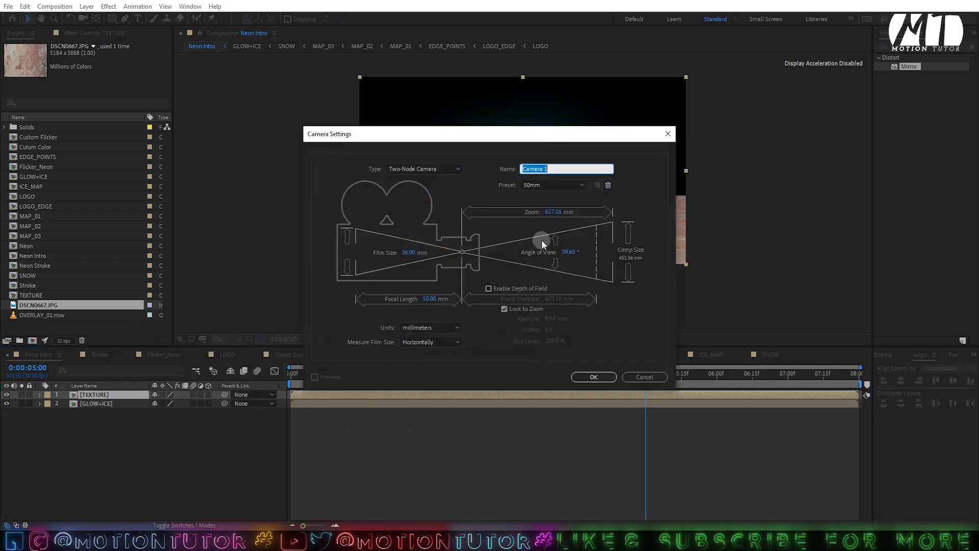
pyautogui.click(548, 185)
pyautogui.click(551, 254)
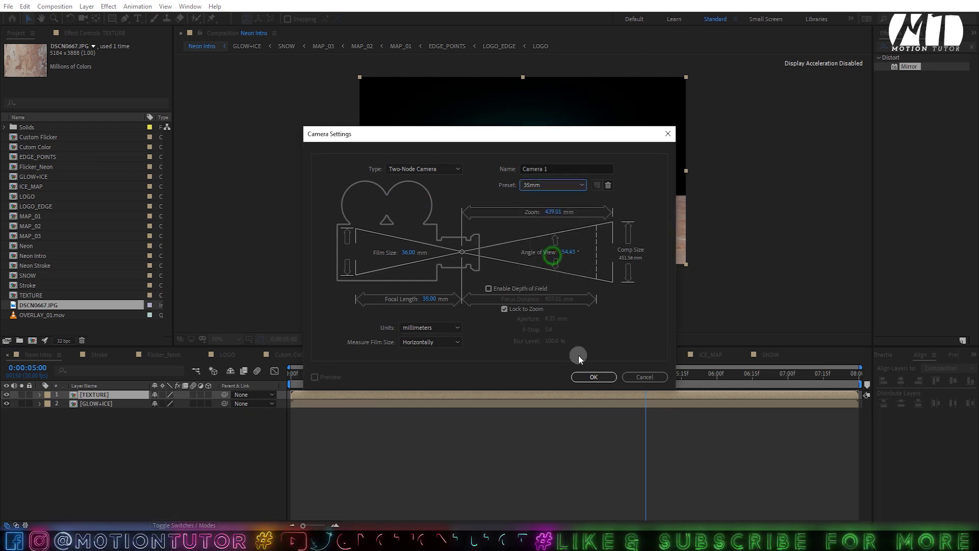
pyautogui.click(592, 377)
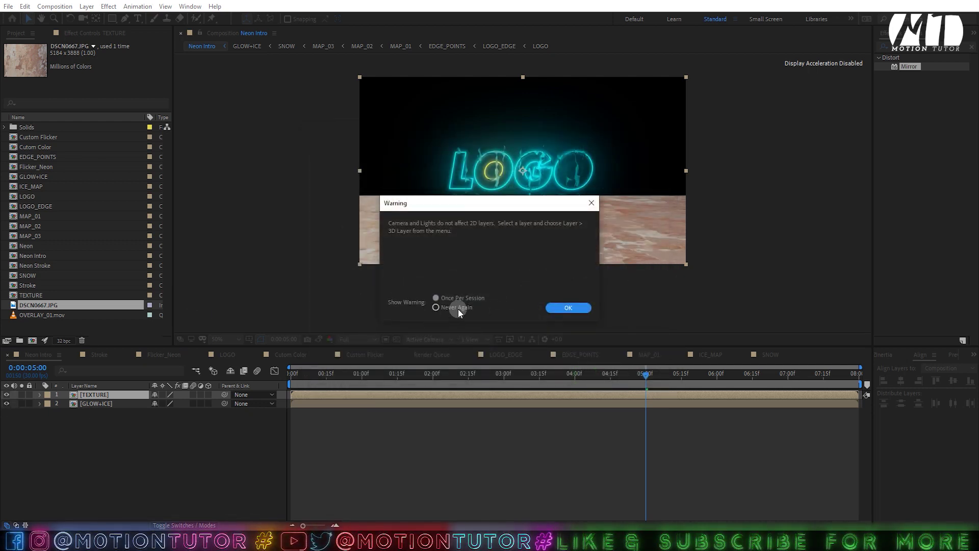
pyautogui.click(561, 308)
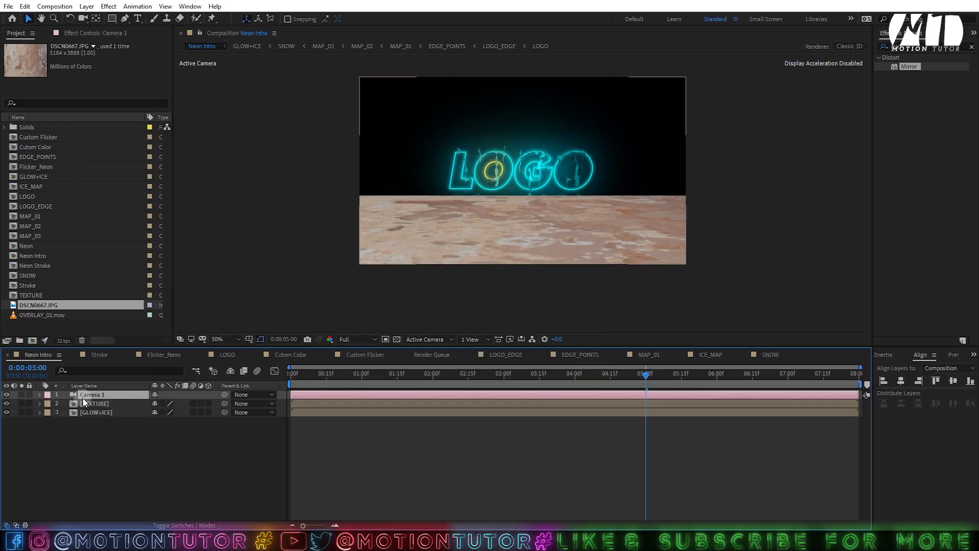
# Step: Enable Collapse Transformations on the TEXTURE layer so it responds to the camera, and select the layer
pyautogui.click(163, 403)
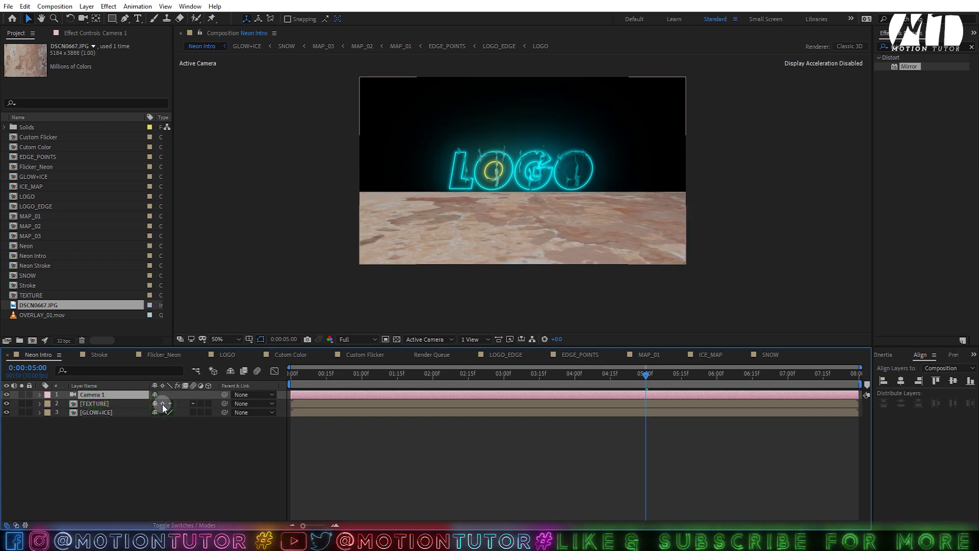
pyautogui.click(163, 404)
pyautogui.click(163, 404)
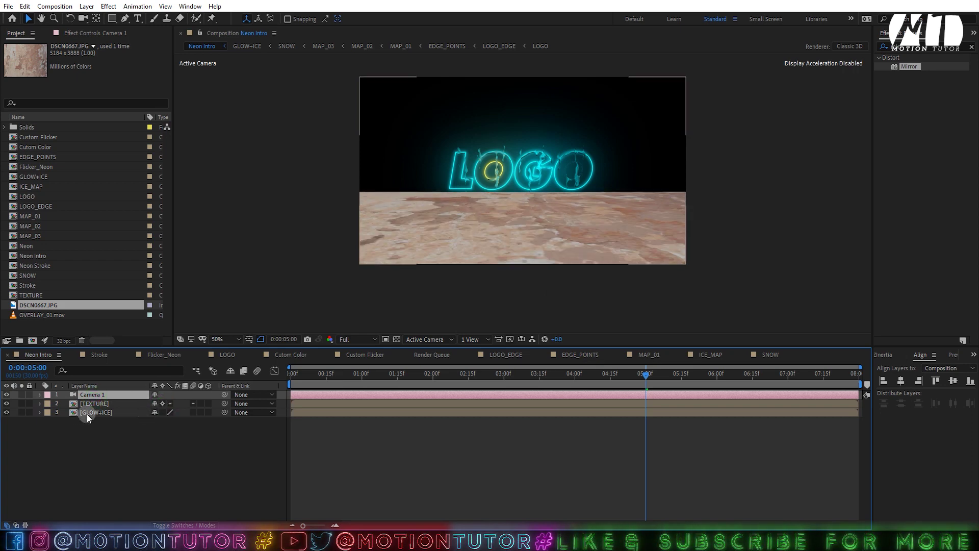
pyautogui.click(100, 406)
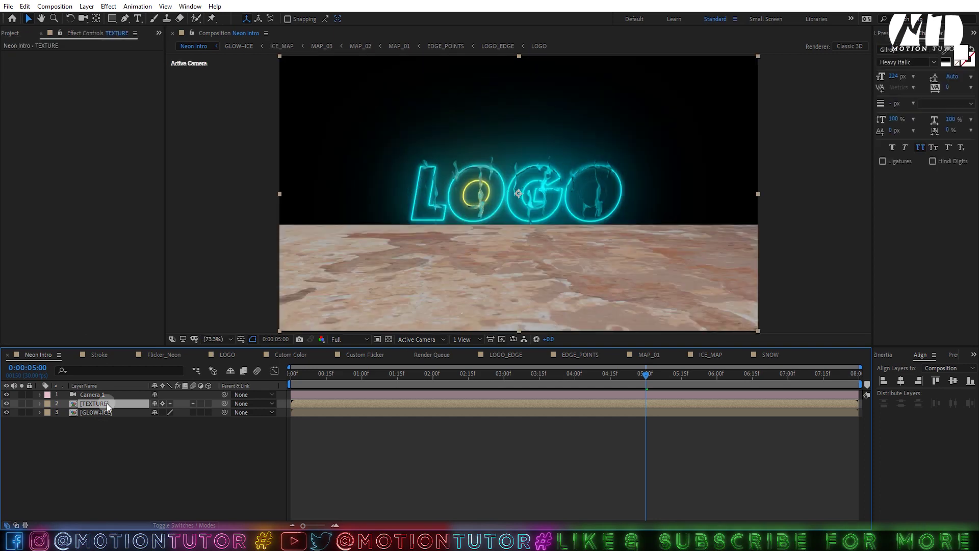
# Step: Open the TEXTURE composition, add a white 1280 x 720 solid and place it beneath the DSCN0667.JPG layer
pyautogui.doubleClick(91, 403)
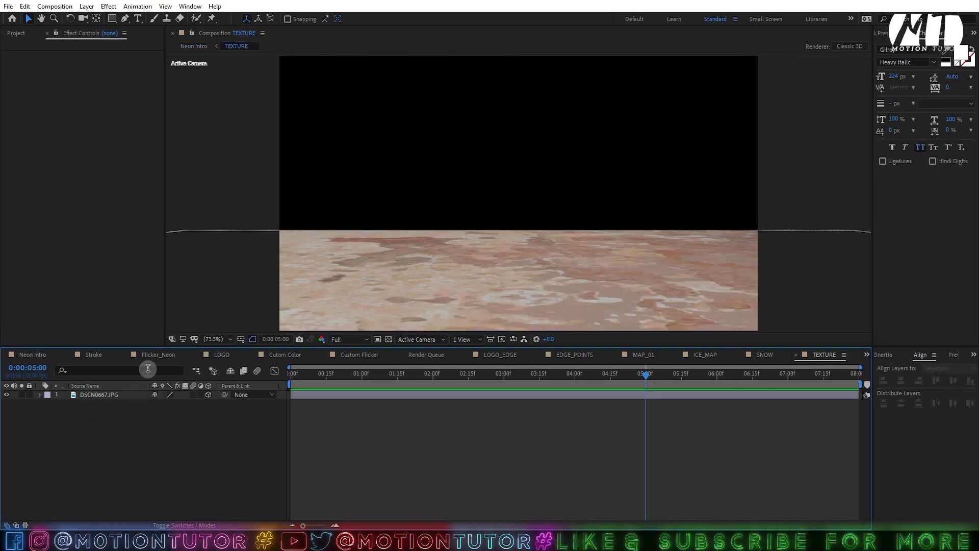
pyautogui.click(106, 394)
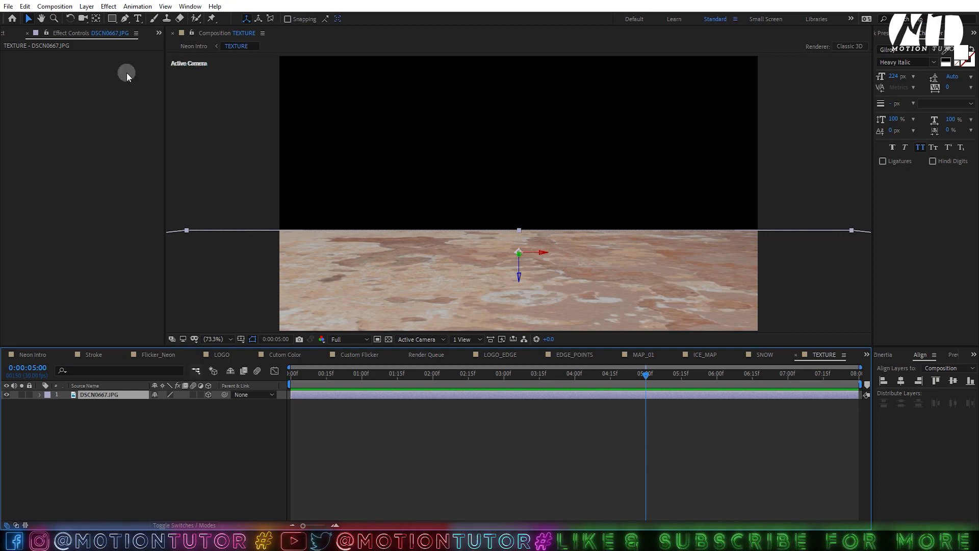
pyautogui.click(86, 6)
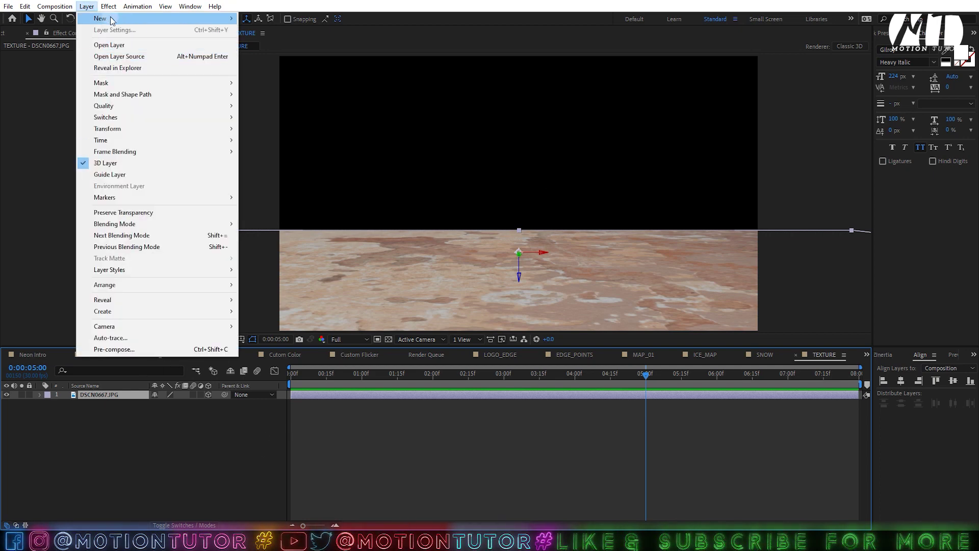
pyautogui.moveTo(90, 9)
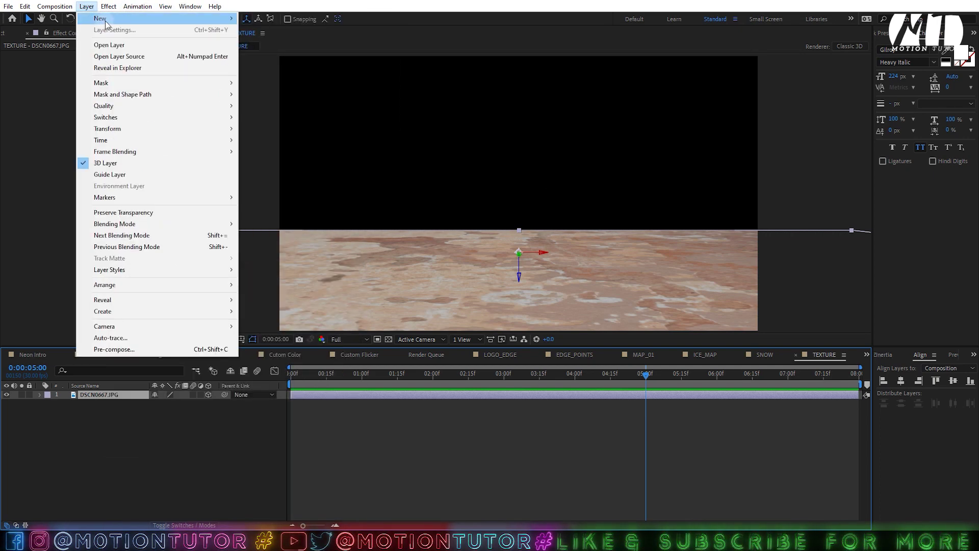
pyautogui.click(262, 31)
pyautogui.click(478, 325)
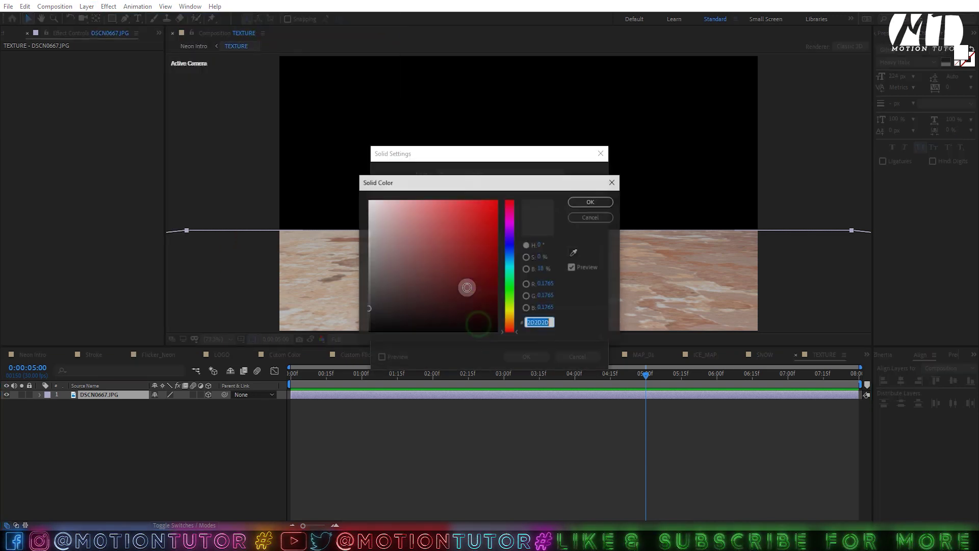
pyautogui.moveTo(463, 287); pyautogui.dragTo(86, 33)
pyautogui.press('Return')
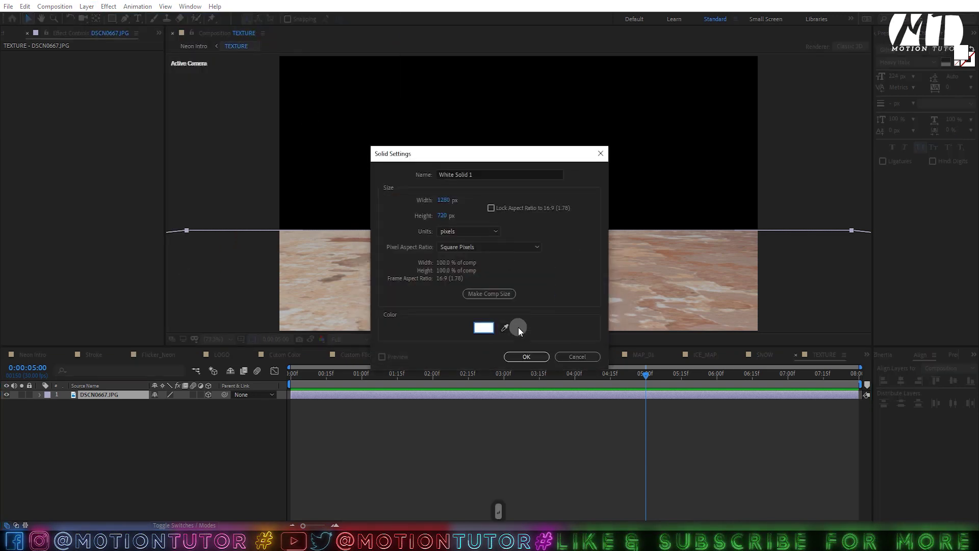
pyautogui.click(526, 356)
pyautogui.moveTo(99, 396); pyautogui.dragTo(100, 455)
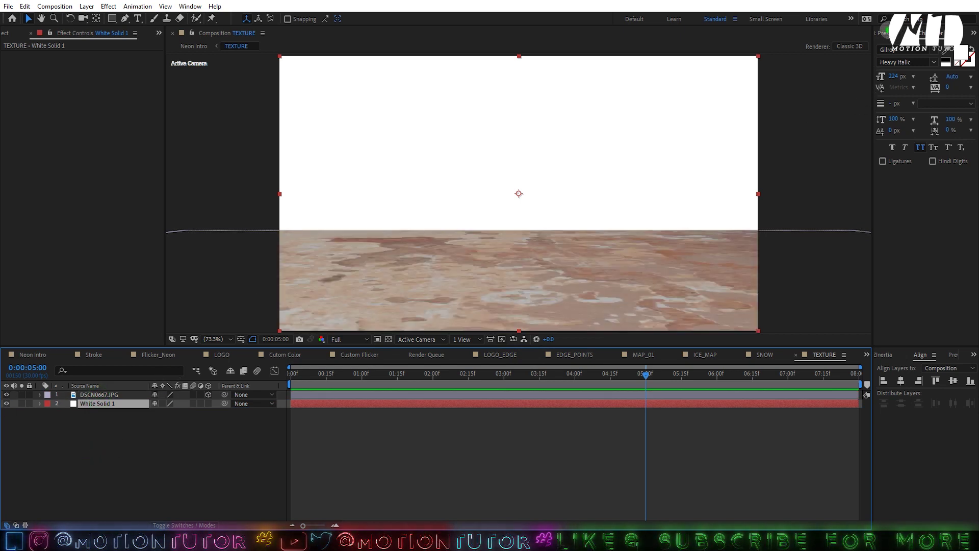
# Step: Apply Tint and Curves to DSCN0667.JPG, shaping the RGB curve into a steep S for a high-contrast black-and-white floor
pyautogui.click(886, 32)
pyautogui.moveTo(915, 102); pyautogui.dragTo(120, 396)
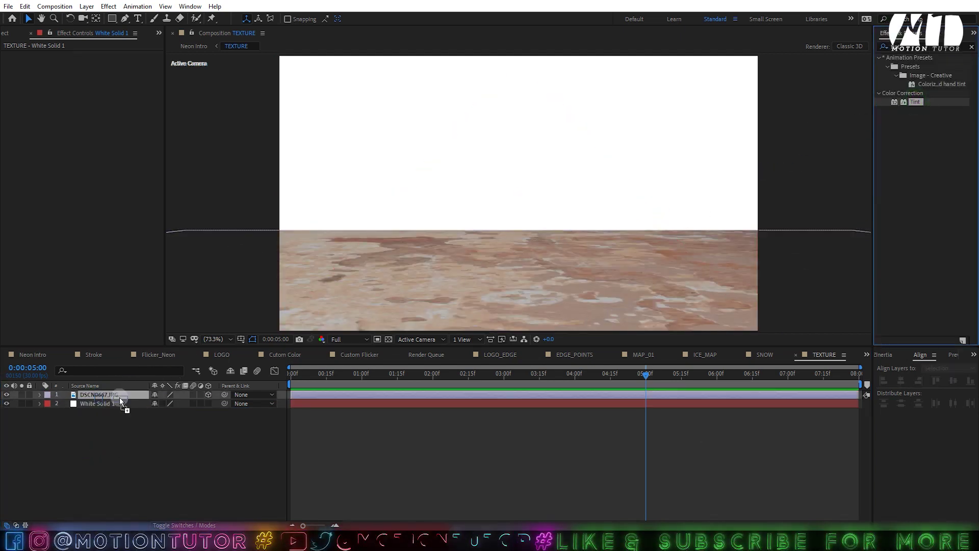
pyautogui.click(916, 46)
pyautogui.write('cur')
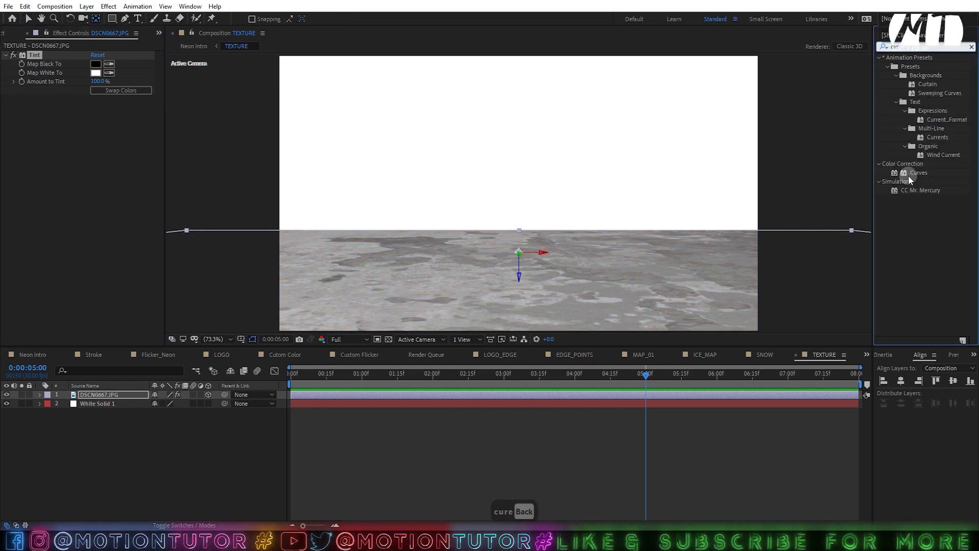
pyautogui.moveTo(911, 174); pyautogui.dragTo(80, 161)
pyautogui.press('v')
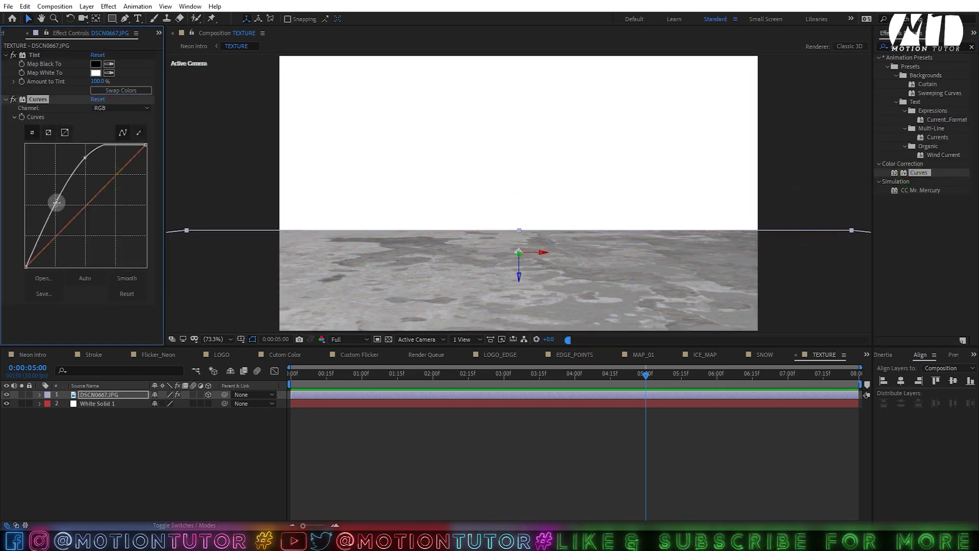
pyautogui.moveTo(57, 203); pyautogui.dragTo(105, 244)
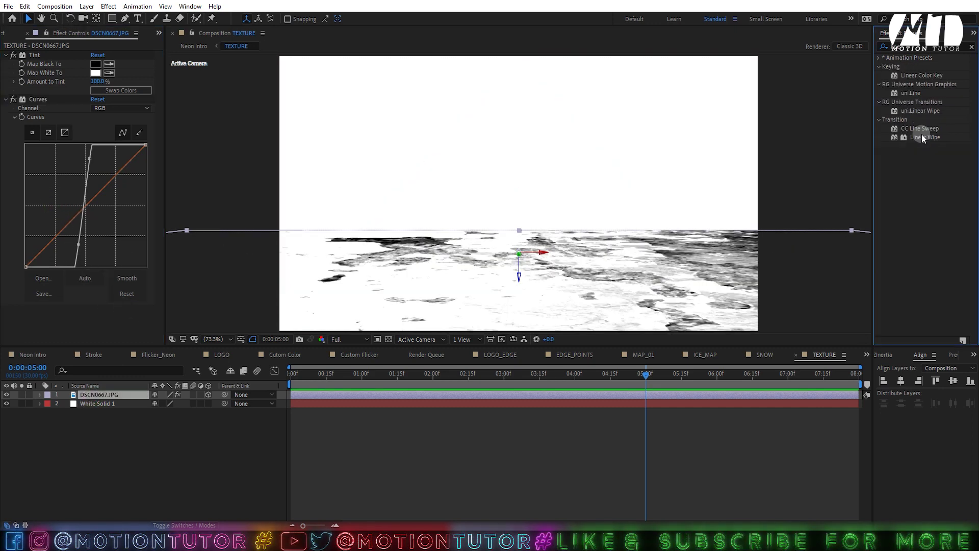
# Step: Apply Linear Wipe to DSCN0667.JPG with a wipe angle of 0°, feather 500 and transition completion 20%
pyautogui.moveTo(920, 136); pyautogui.dragTo(106, 289)
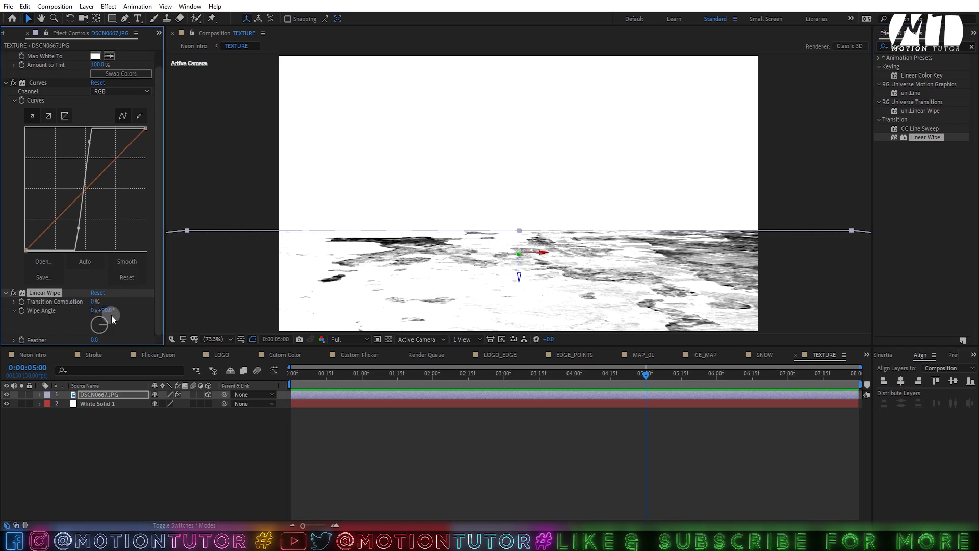
pyautogui.click(111, 310)
pyautogui.write('0')
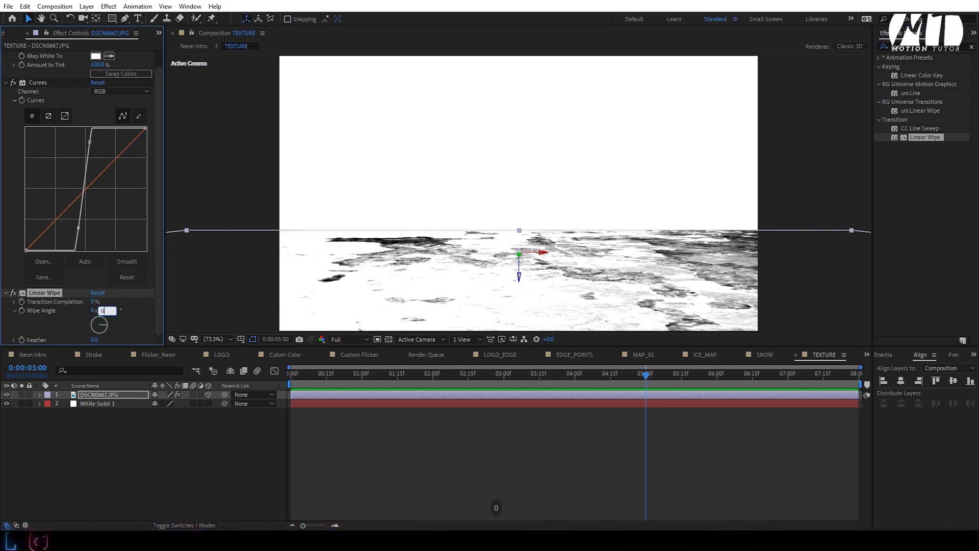
pyautogui.press('Return')
pyautogui.click(97, 339)
pyautogui.write('500')
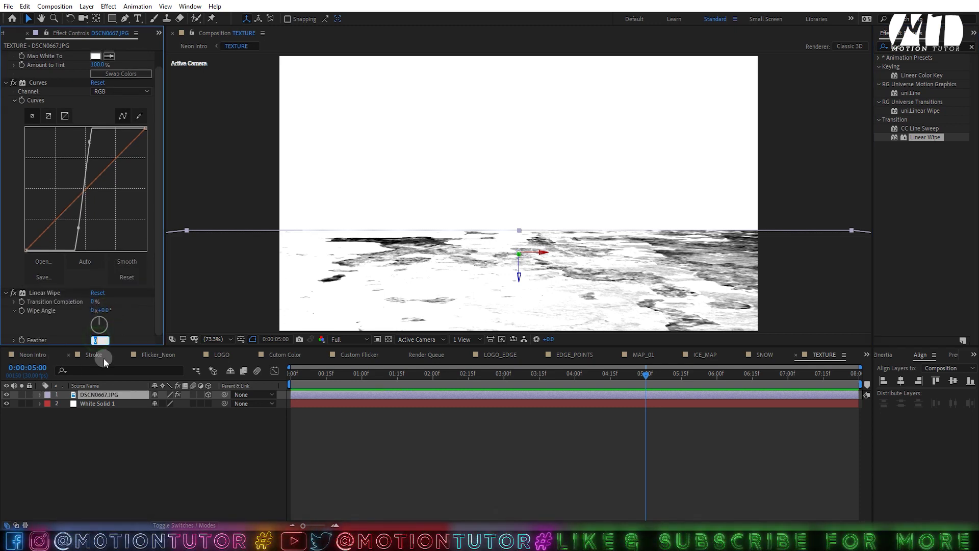
pyautogui.press('Return')
pyautogui.write('15')
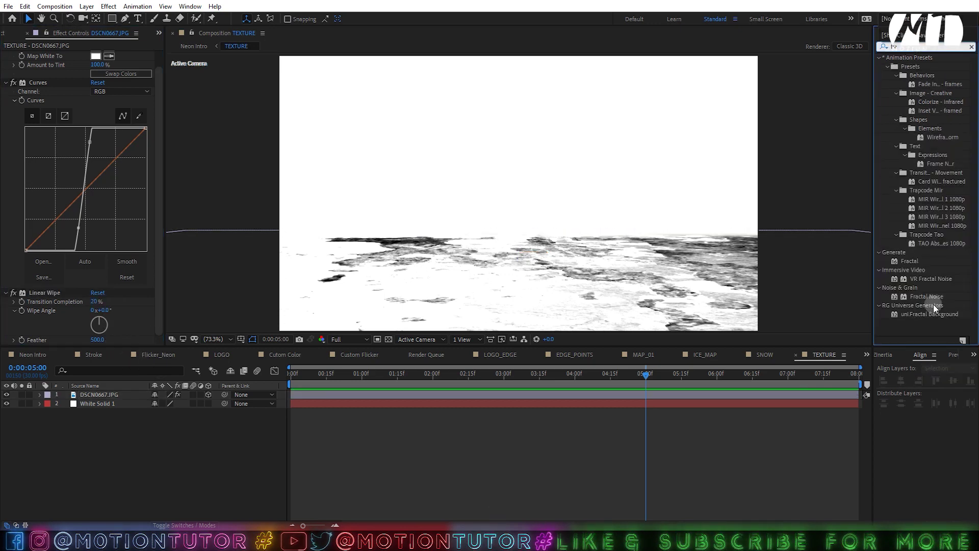
# Step: Apply Fractal Noise to DSCN0667.JPG with the Dynamic fractal type, a noise scale of 500 and Overlay blending mode
pyautogui.moveTo(931, 295); pyautogui.dragTo(82, 314)
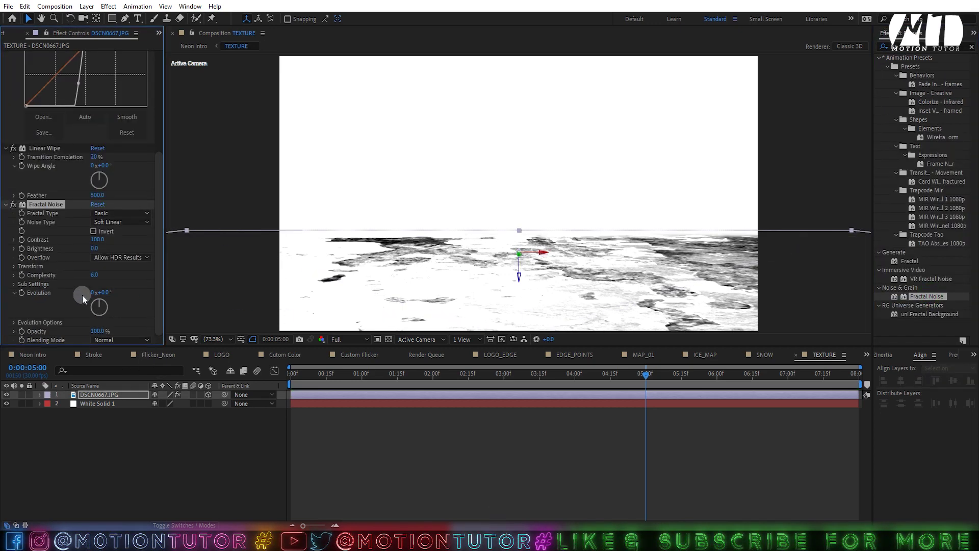
pyautogui.click(104, 217)
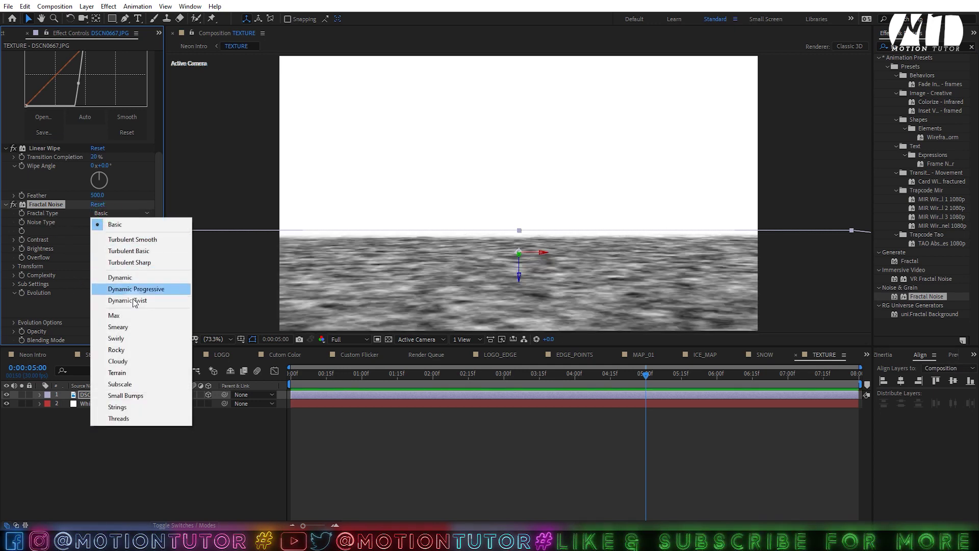
pyautogui.click(99, 275)
pyautogui.click(14, 266)
pyautogui.scroll(-4, 97, 280)
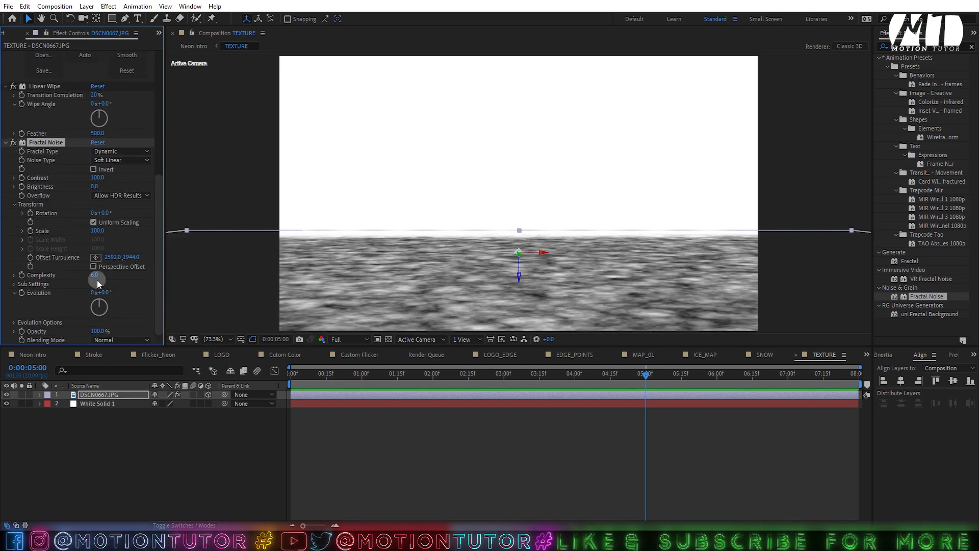
pyautogui.write('5')
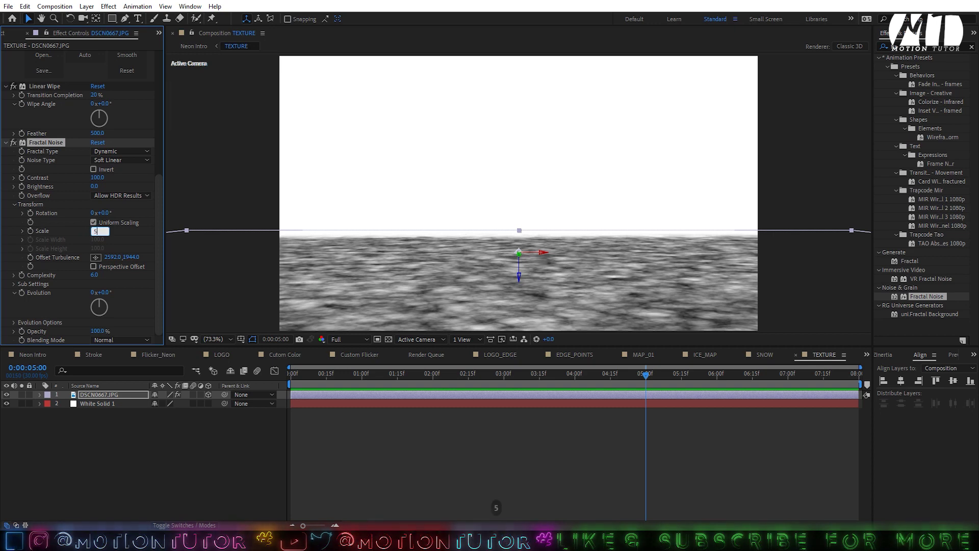
pyautogui.write('00')
pyautogui.press('Return')
pyautogui.scroll(-2, 43, 277)
pyautogui.click(109, 340)
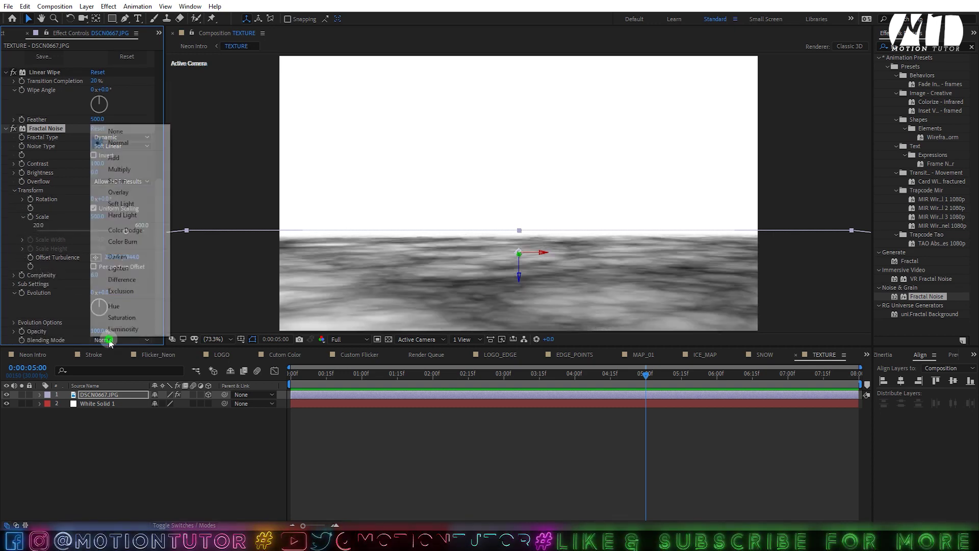
pyautogui.click(127, 189)
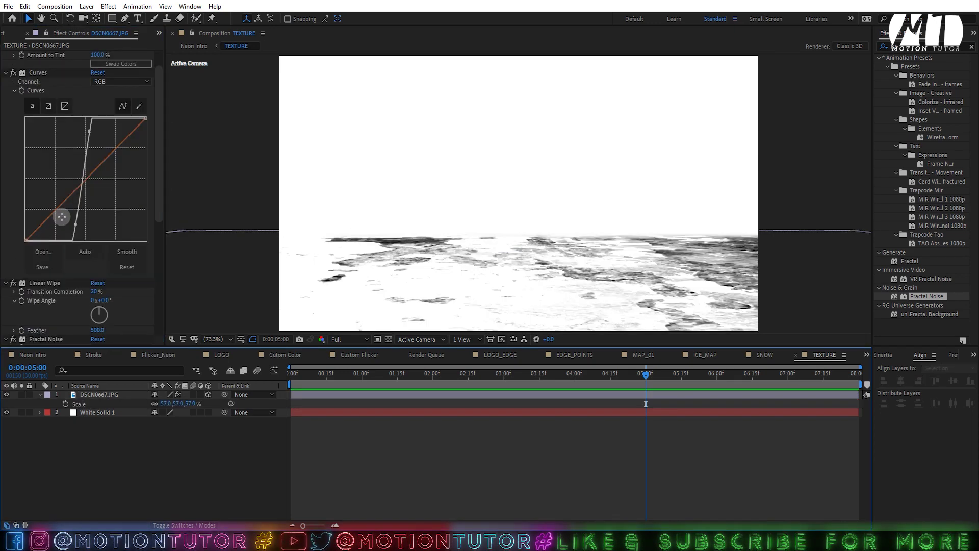
# Step: Set the DSCN0667.JPG layer's scale to 50%
pyautogui.scroll(-9, 62, 214)
pyautogui.scroll(7, 61, 204)
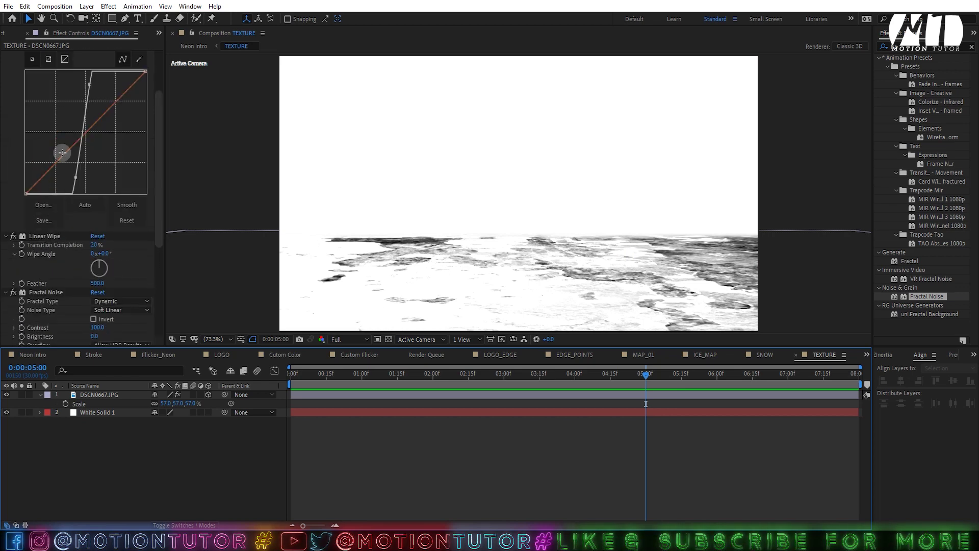
pyautogui.scroll(-4, 75, 235)
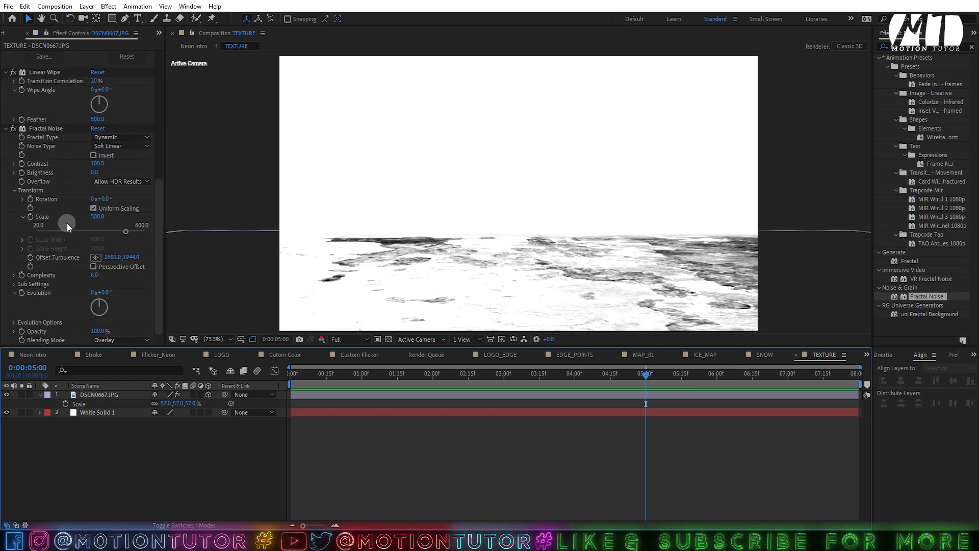
pyautogui.click(168, 402)
pyautogui.write('5')
pyautogui.press('Return')
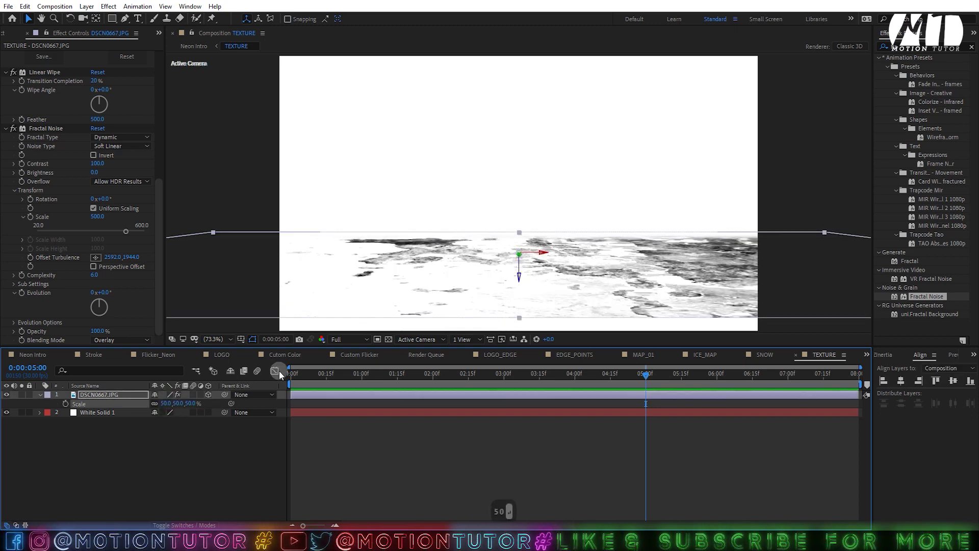
# Step: Move the floor layer towards the camera to the frame's lower edge, save the project, and shift the layer slightly left
pyautogui.moveTo(520, 257); pyautogui.dragTo(529, 287)
pyautogui.press(',')
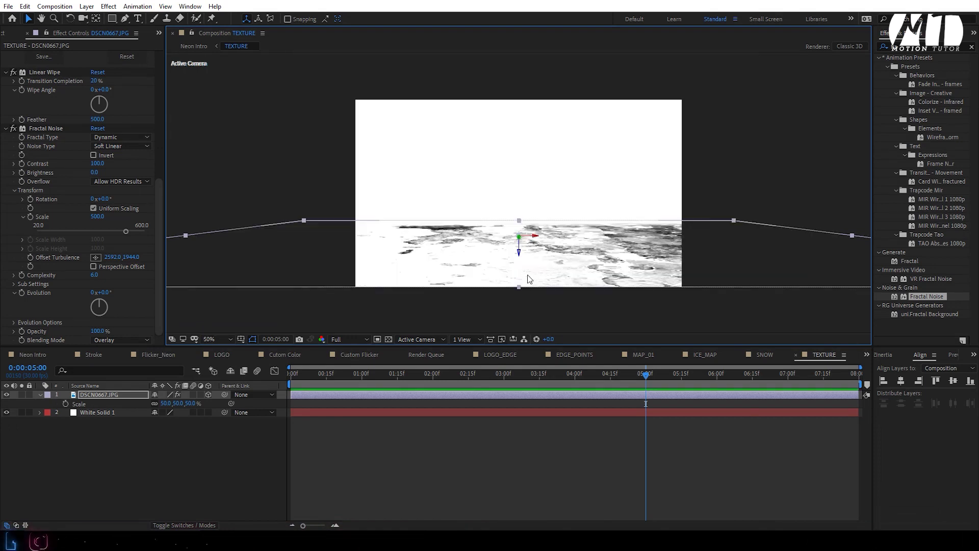
pyautogui.hotkey('ctrl', 's')
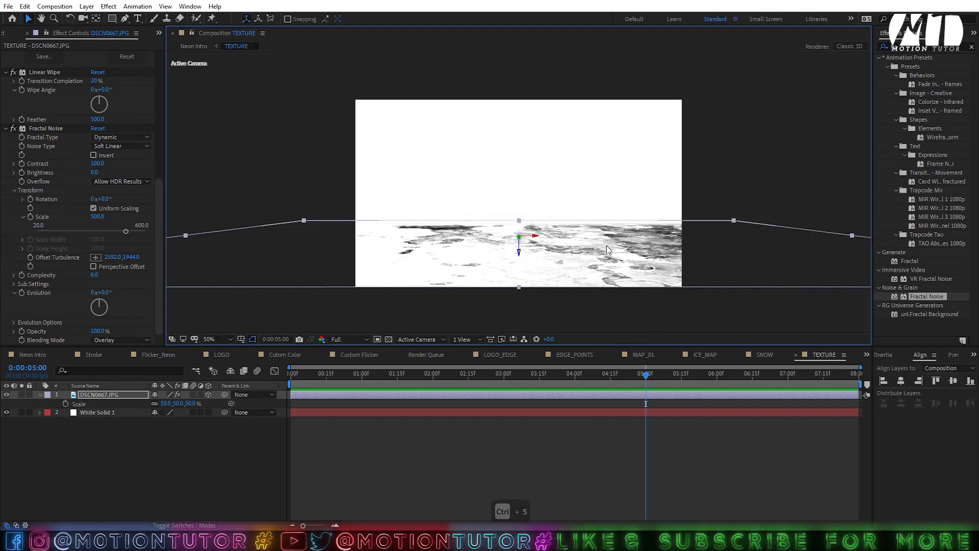
pyautogui.moveTo(527, 238); pyautogui.dragTo(512, 238)
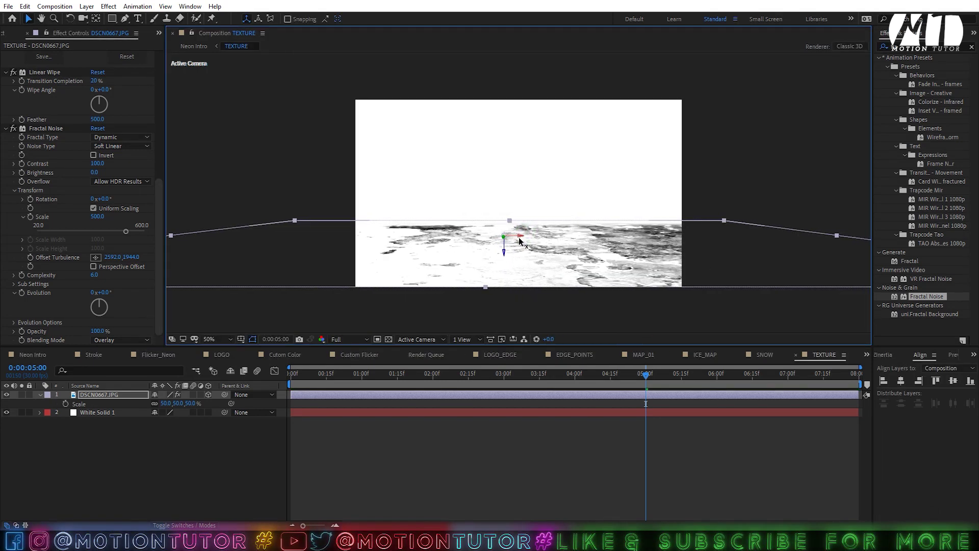
# Step: Return to the Neon Intro composition, hide the TEXTURE layer and add an adjustment layer above it
pyautogui.click(40, 355)
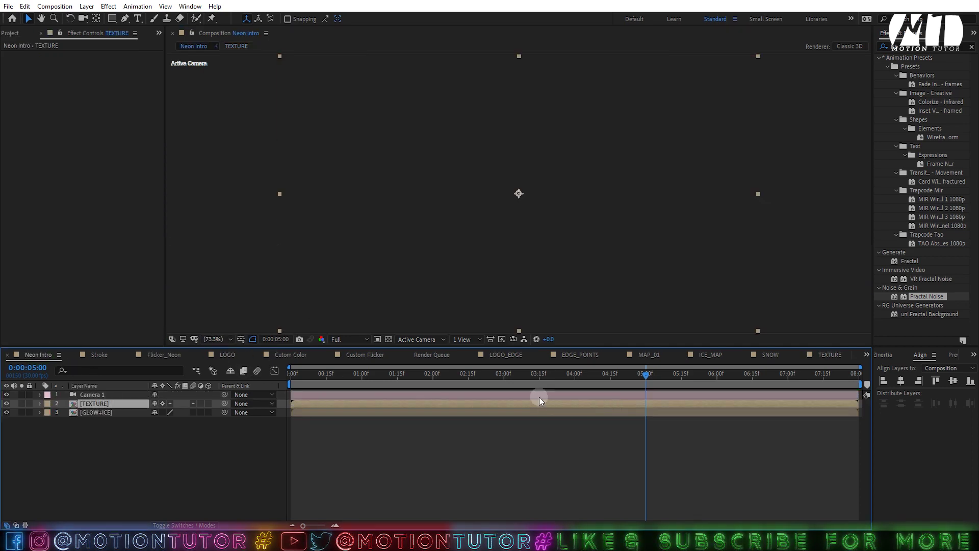
pyautogui.click(7, 403)
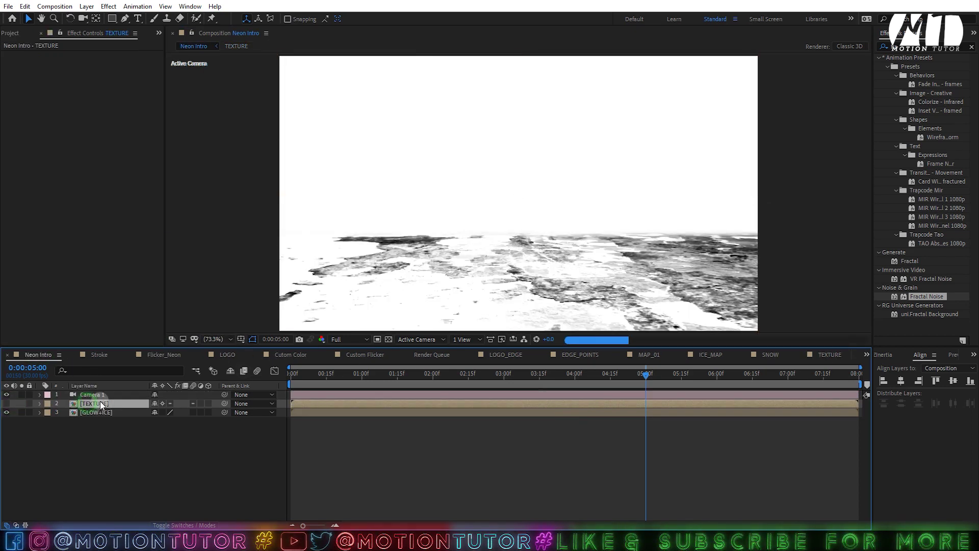
pyautogui.click(108, 6)
pyautogui.moveTo(87, 7)
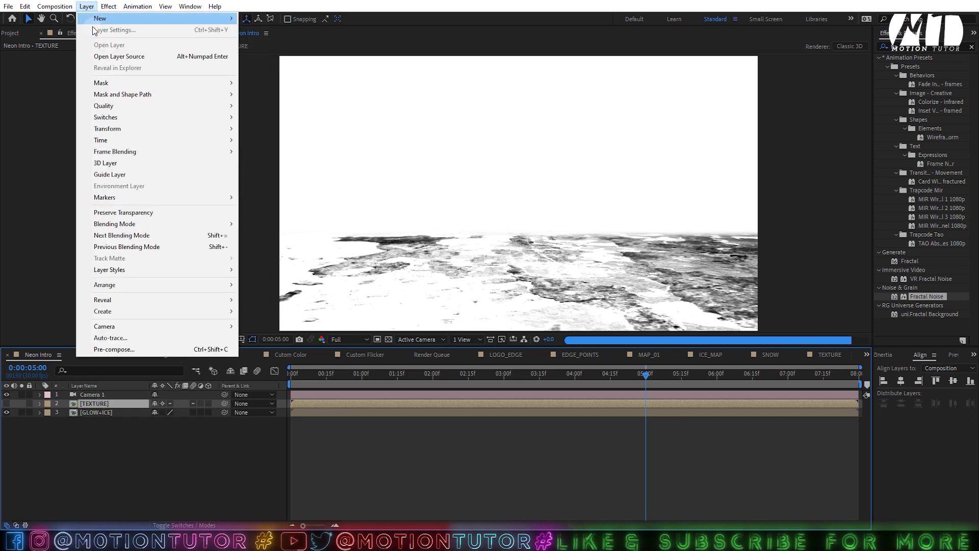
pyautogui.moveTo(178, 18)
pyautogui.click(277, 87)
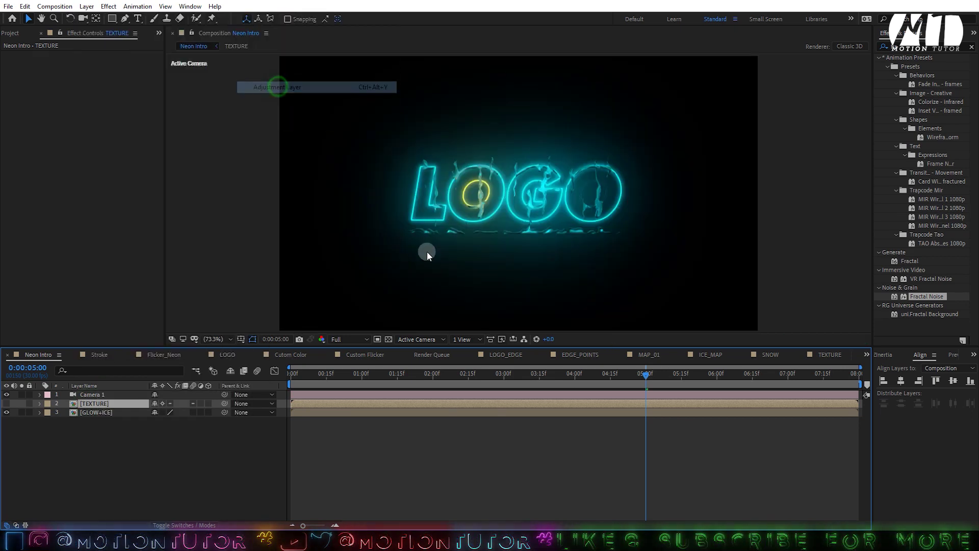
# Step: Make the GLOW+ICE layer a 3D layer in Neon Intro
pyautogui.click(97, 422)
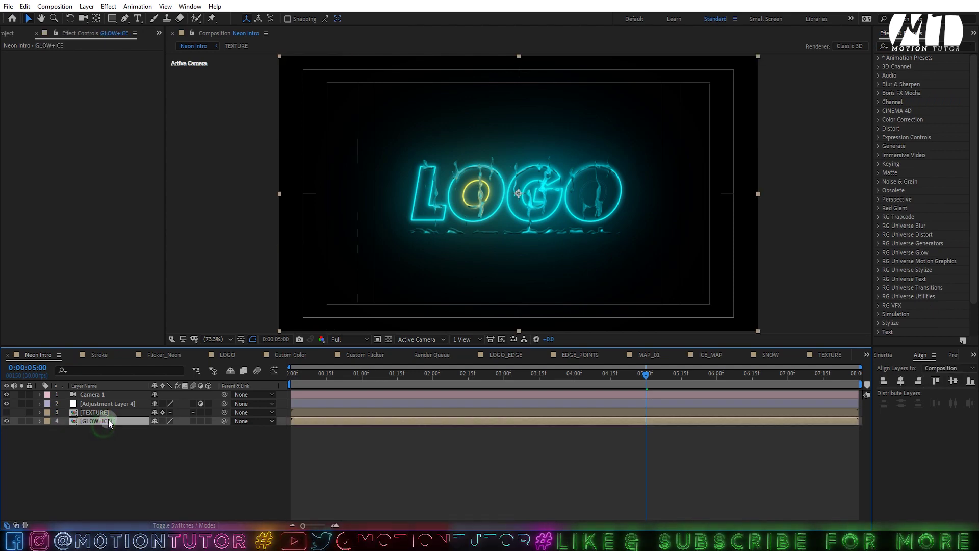
pyautogui.click(86, 423)
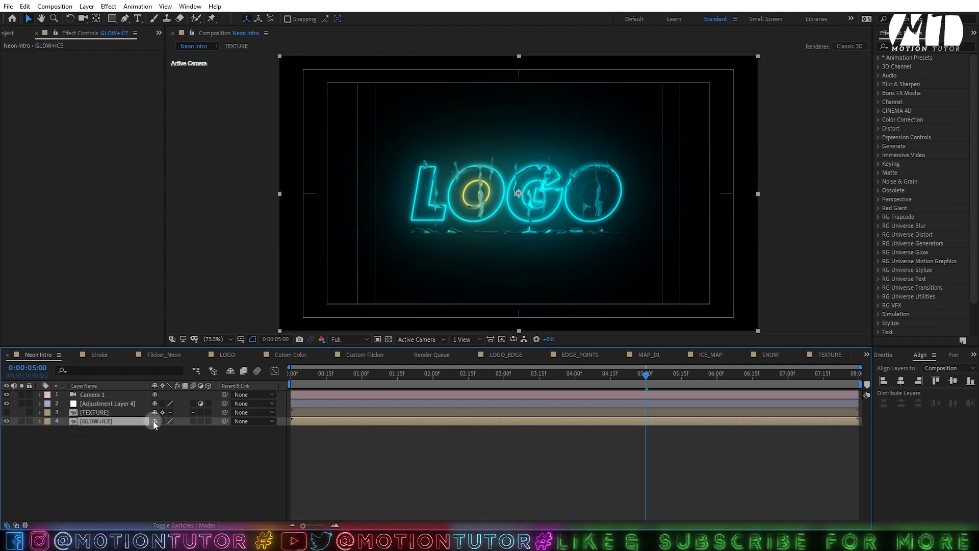
pyautogui.click(208, 420)
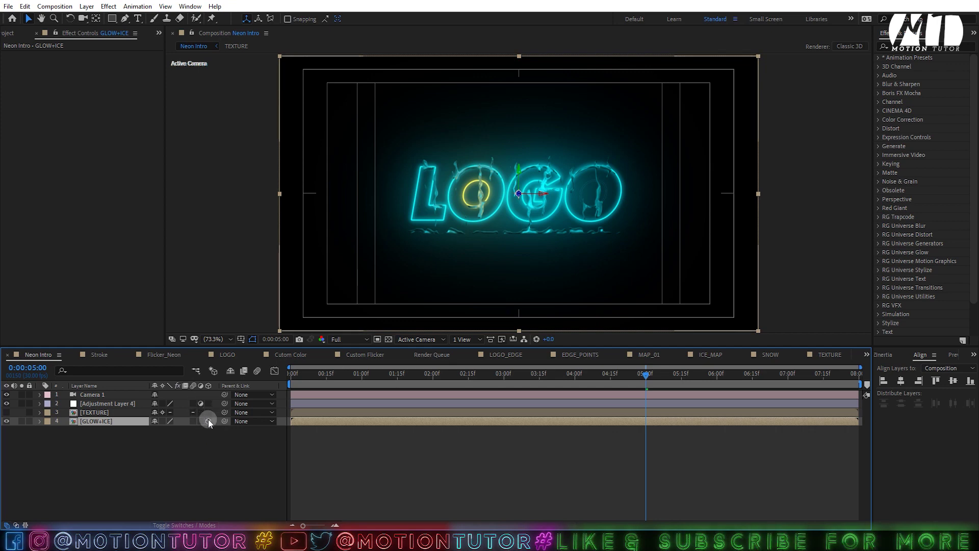
pyautogui.click(187, 526)
pyautogui.click(187, 525)
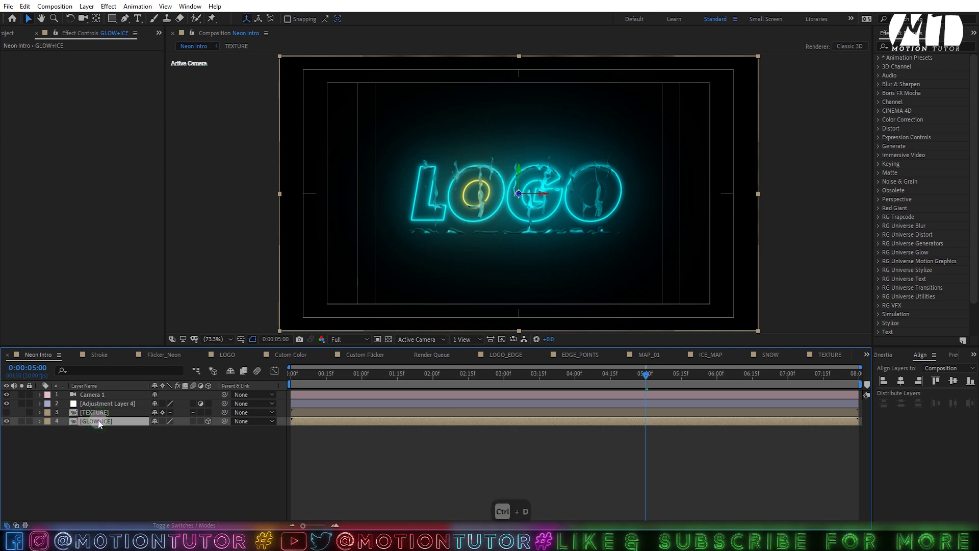
# Step: Duplicate the GLOW+ICE layer, rotate the copy upside down around its horizontal axis and move it below the original logo
pyautogui.hotkey('ctrl', 'd')
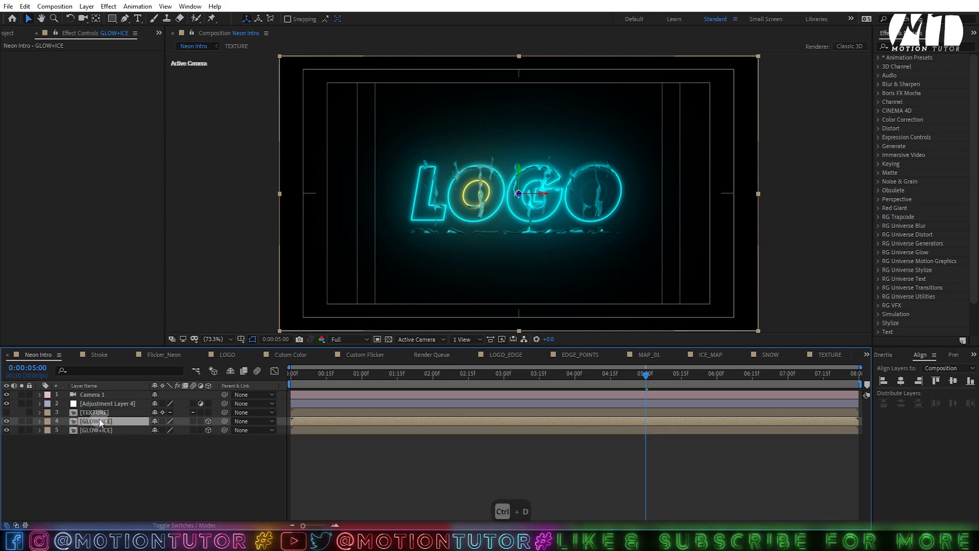
pyautogui.click(70, 19)
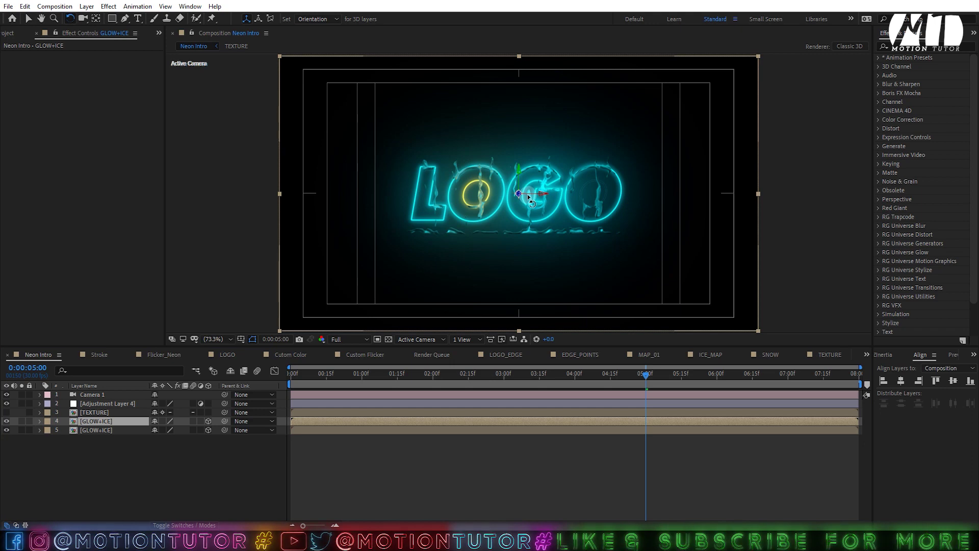
pyautogui.moveTo(534, 194); pyautogui.dragTo(546, 258)
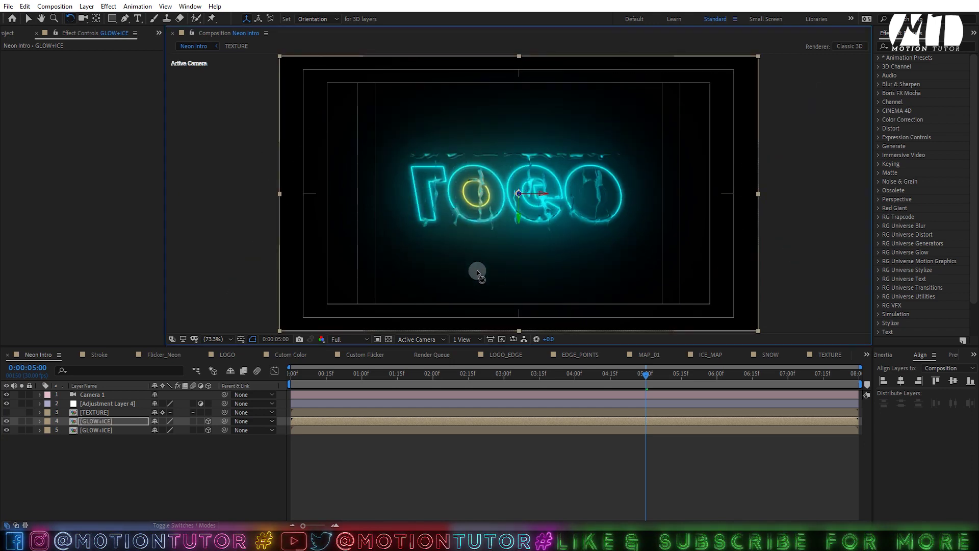
pyautogui.press('y')
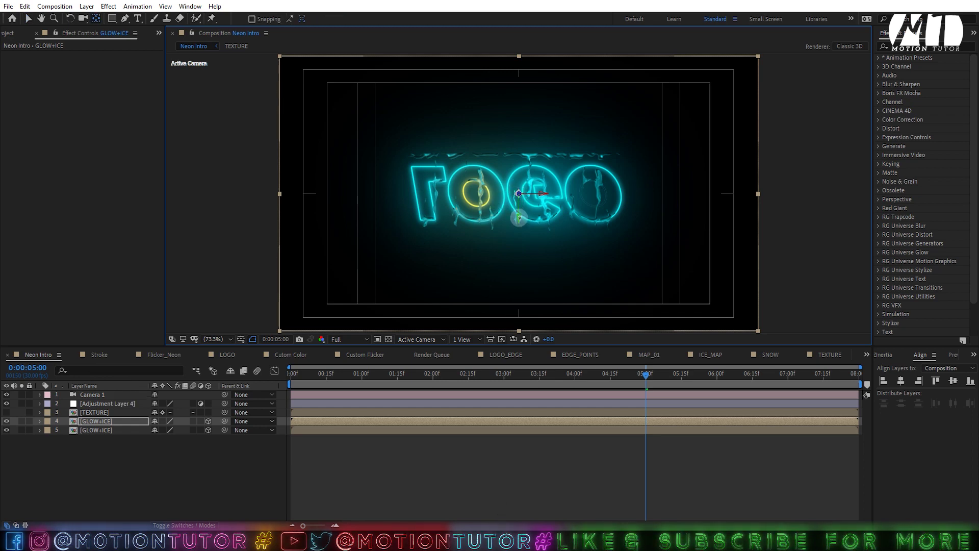
pyautogui.press('v')
pyautogui.moveTo(519, 219); pyautogui.dragTo(515, 282)
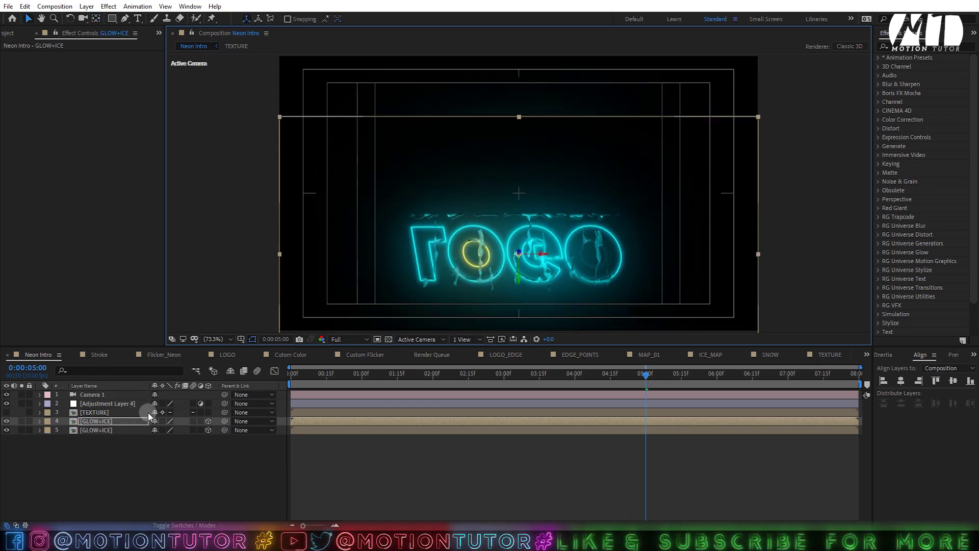
# Step: Set the flipped GLOW+ICE copy's blending mode to Screen and move it further down to mirror the logo
pyautogui.press('F4')
pyautogui.click(176, 422)
pyautogui.click(201, 207)
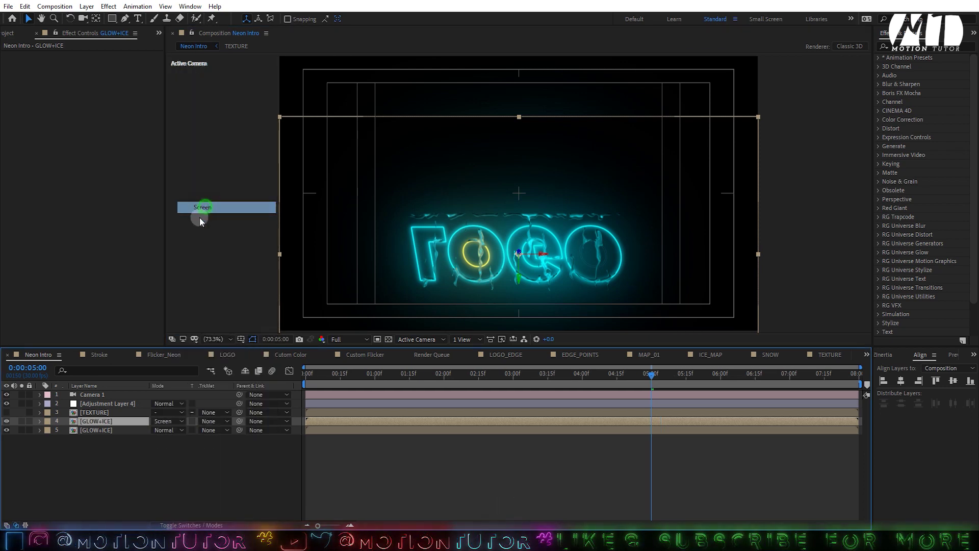
pyautogui.moveTo(520, 275); pyautogui.dragTo(519, 295)
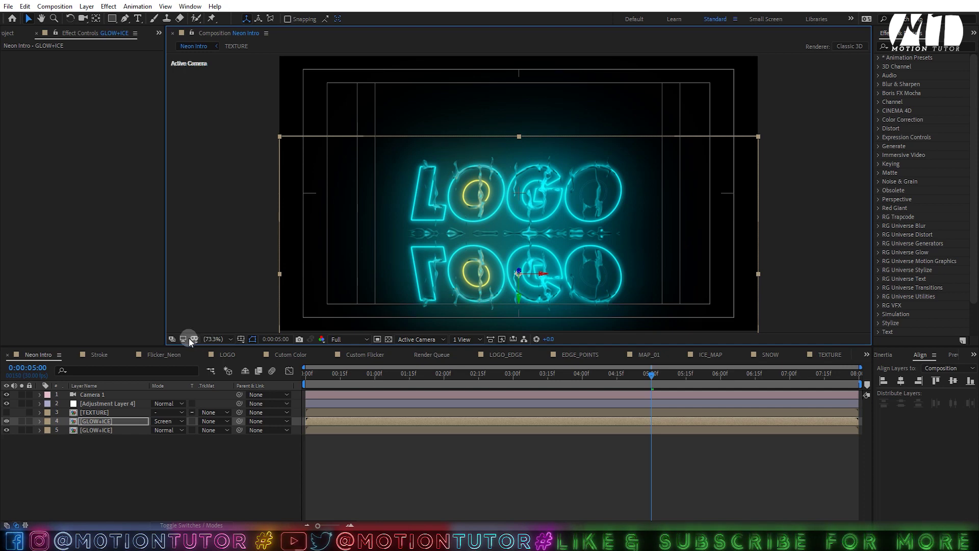
pyautogui.click(241, 339)
pyautogui.click(286, 351)
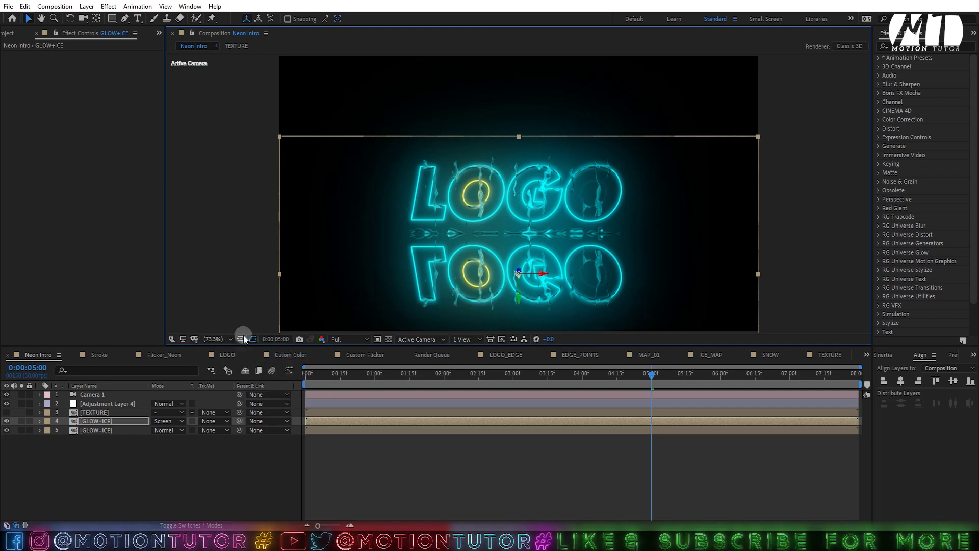
pyautogui.click(243, 338)
pyautogui.click(285, 352)
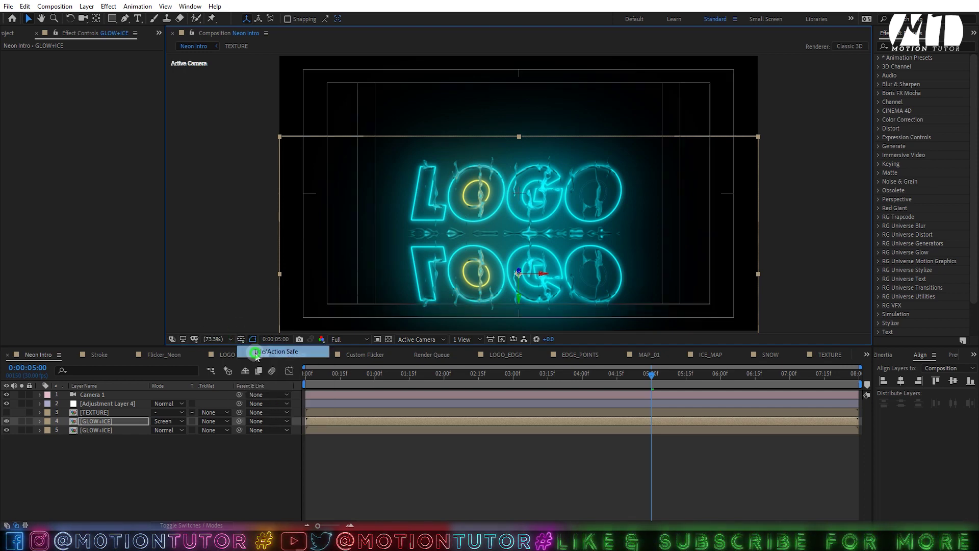
# Step: Raise the original GLOW+ICE logo slightly and move the flipped copy up closer beneath it
pyautogui.click(94, 431)
pyautogui.moveTo(519, 174); pyautogui.dragTo(519, 163)
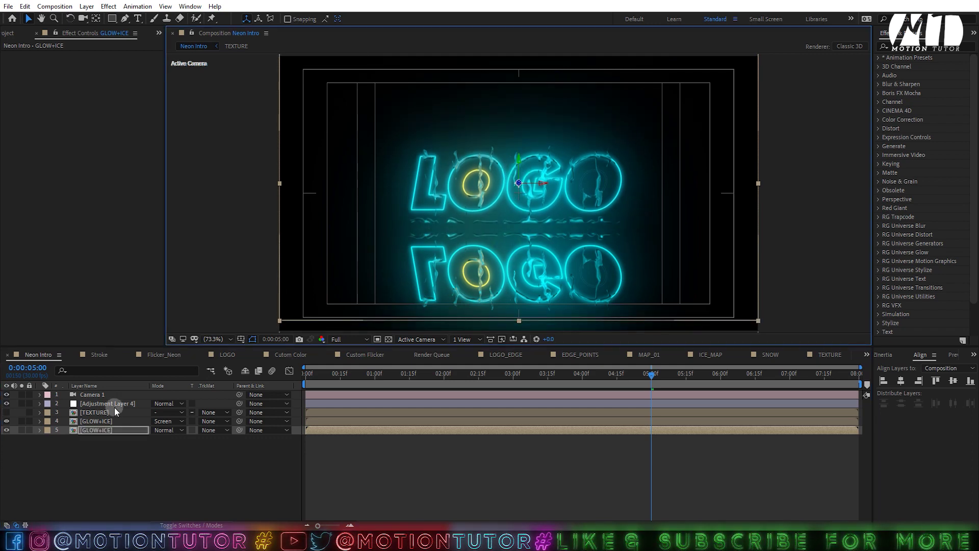
pyautogui.click(106, 423)
pyautogui.moveTo(516, 297); pyautogui.dragTo(516, 289)
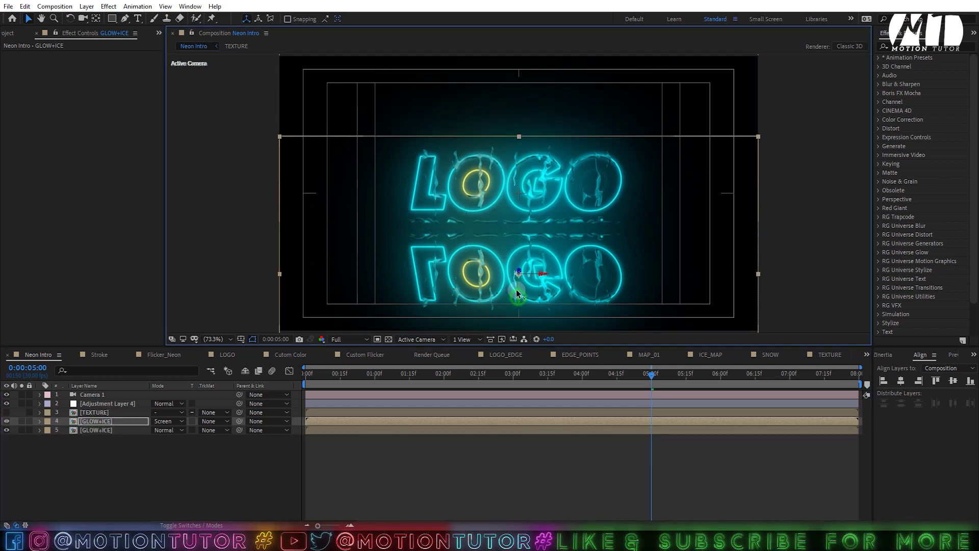
# Step: Rename the flipped GLOW+ICE copy as REFLECTION and save the project
pyautogui.click(113, 420)
pyautogui.press('Return')
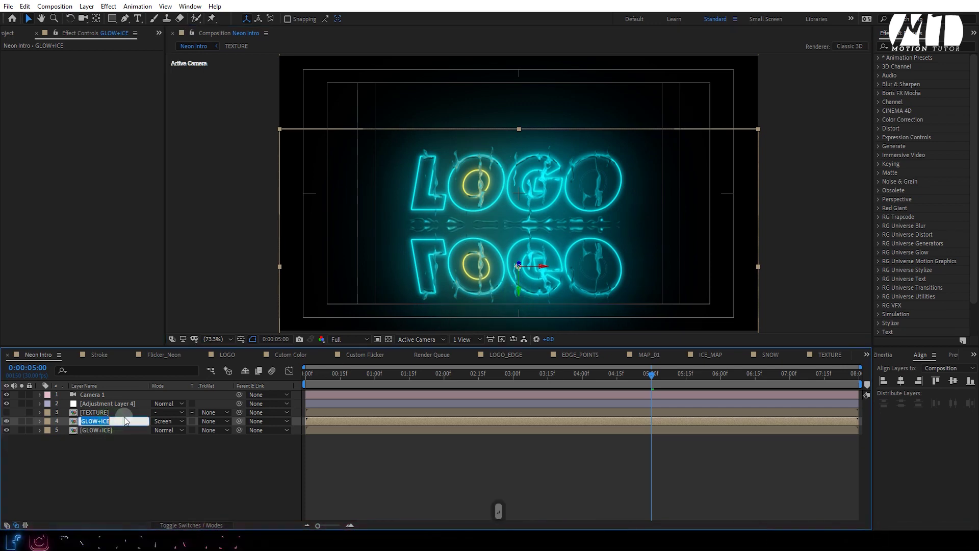
pyautogui.write('REFLECTION')
pyautogui.press('Return')
pyautogui.hotkey('ctrl', 's')
pyautogui.moveTo(518, 287); pyautogui.dragTo(517, 286)
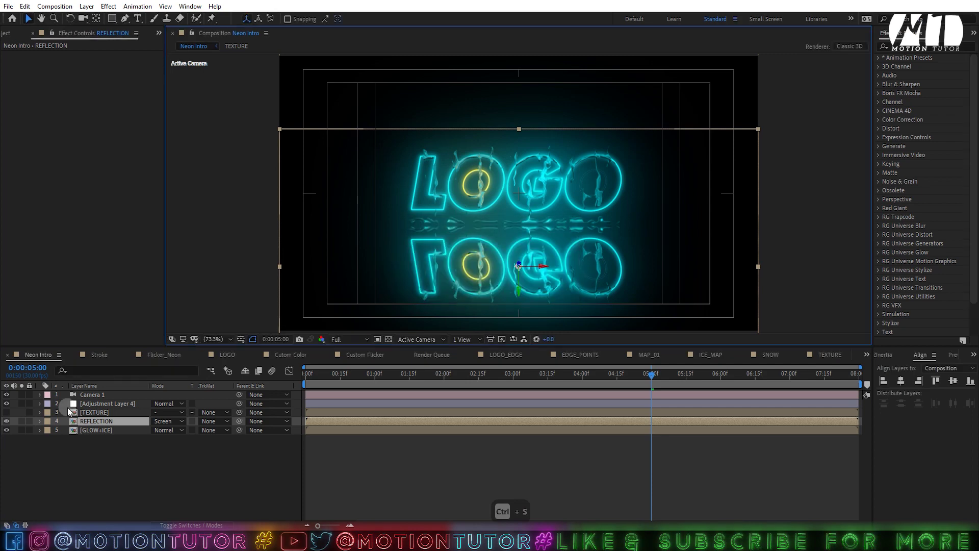
# Step: Find the Compound Blur effect and apply it to Adjustment Layer 4
pyautogui.click(94, 404)
pyautogui.click(903, 47)
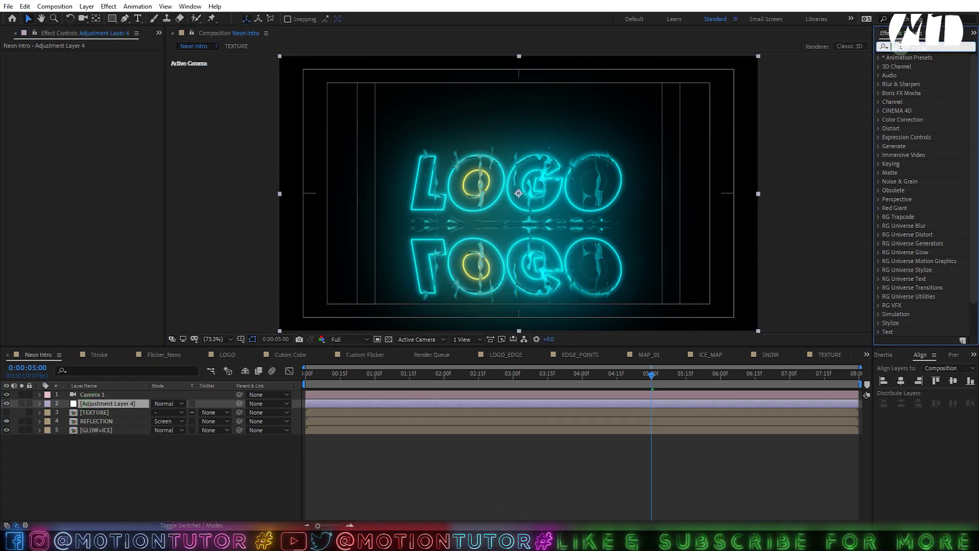
pyautogui.write('com')
pyautogui.moveTo(910, 244); pyautogui.dragTo(102, 401)
# Step: Configure Compound Blur with TEXTURE as the blur layer, a maximum blur of 40 and Invert Blur enabled
pyautogui.click(104, 64)
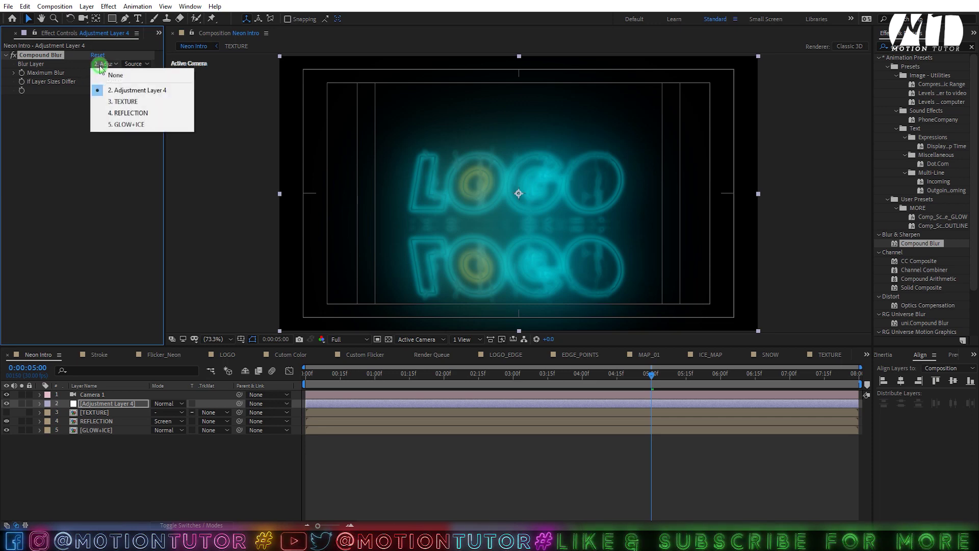
pyautogui.click(112, 101)
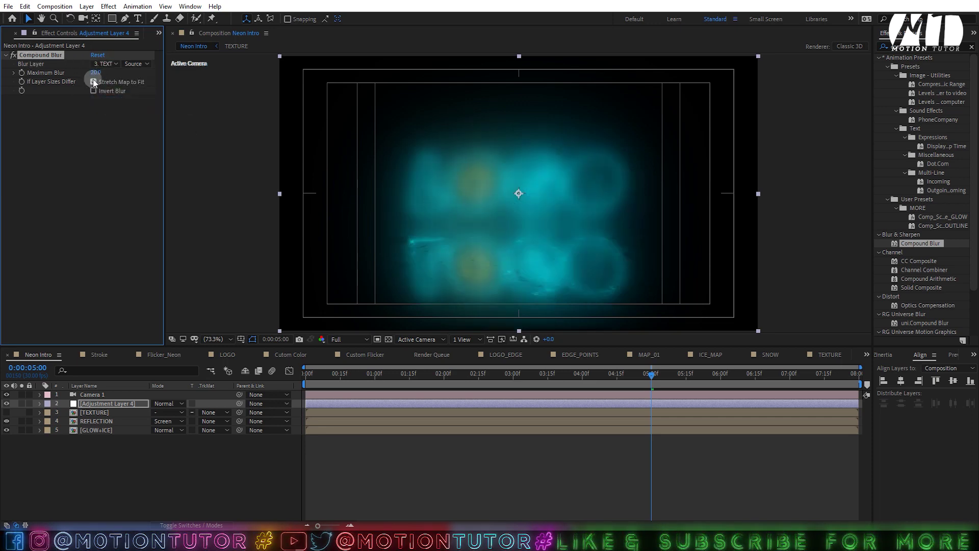
pyautogui.write('40')
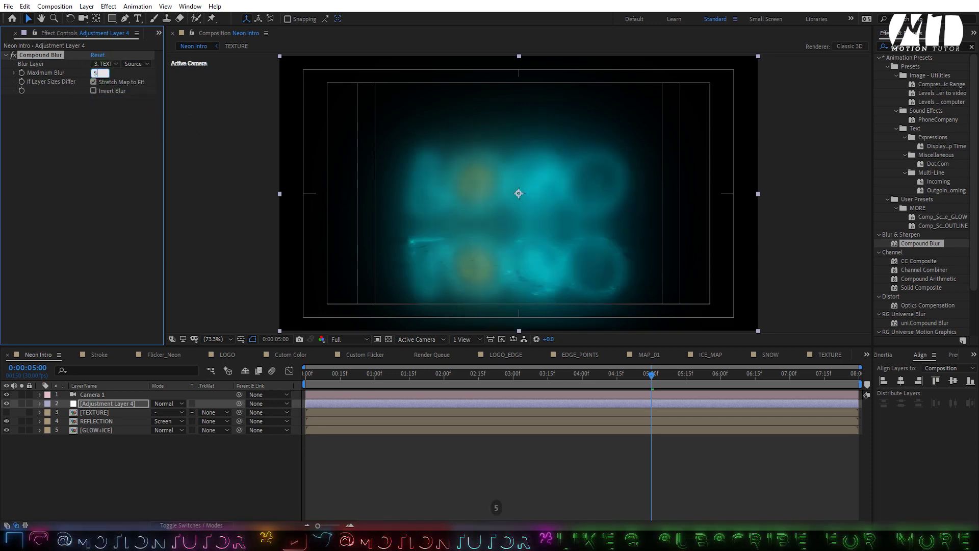
pyautogui.press('Return')
pyautogui.click(209, 135)
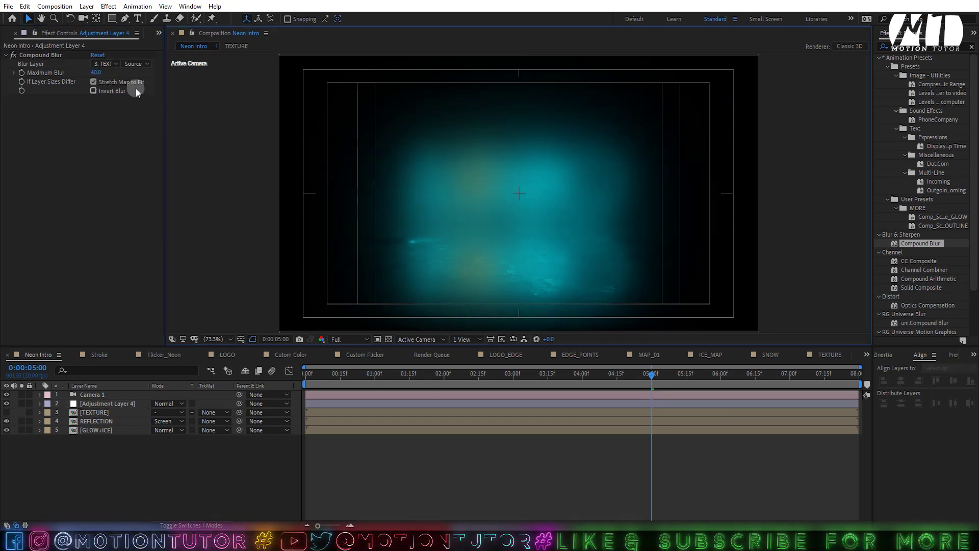
pyautogui.click(94, 91)
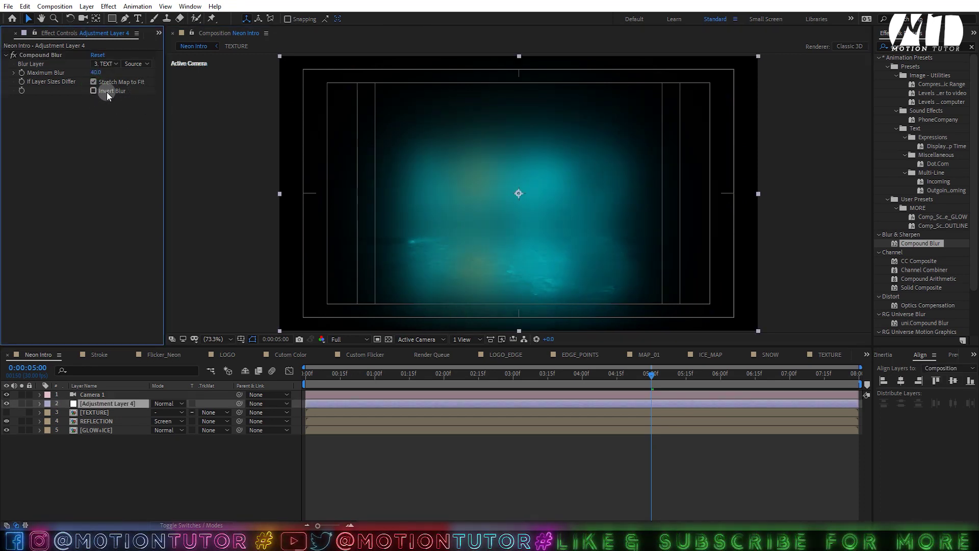
pyautogui.click(94, 91)
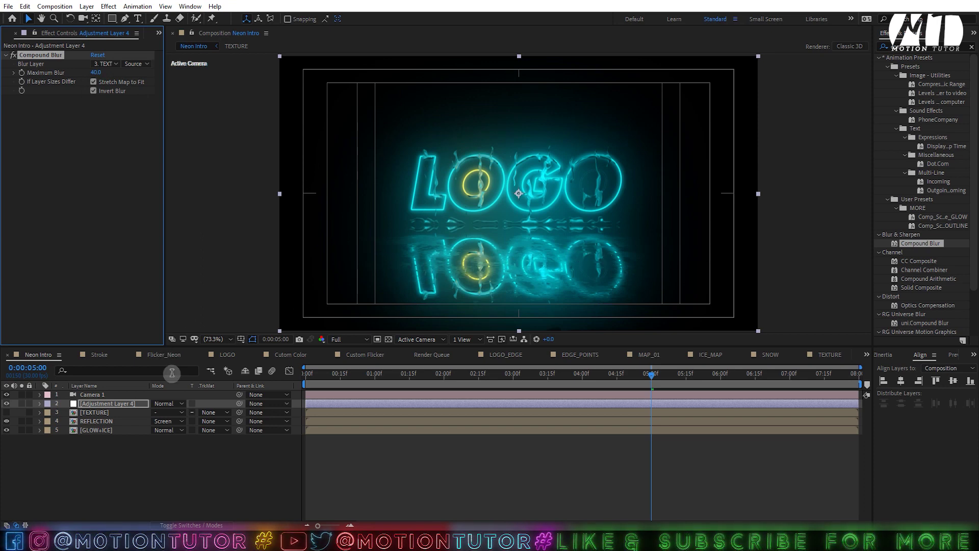
# Step: Lower the REFLECTION layer slightly beneath the logo and undo the last change
pyautogui.click(85, 405)
pyautogui.scroll(1, 483, 232)
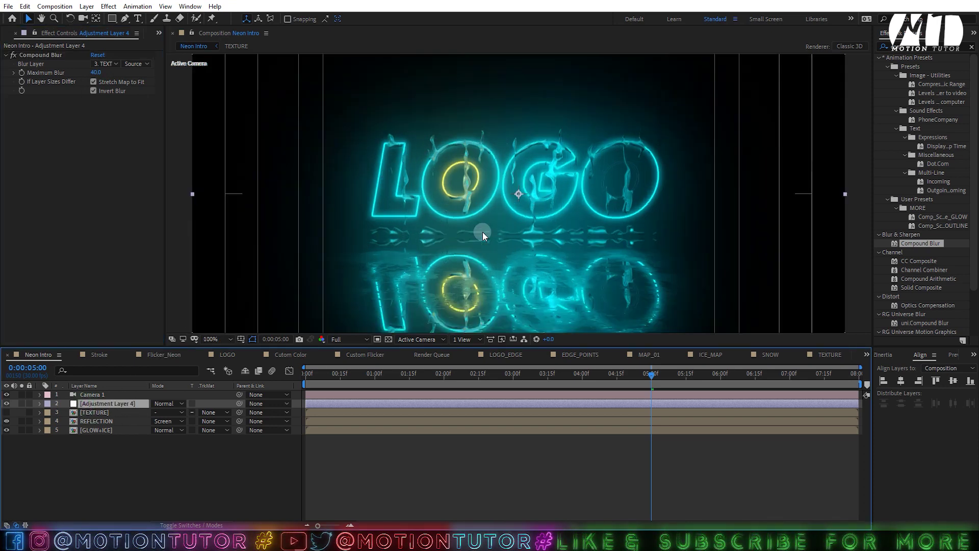
pyautogui.press('space')
pyautogui.moveTo(498, 240); pyautogui.dragTo(483, 196)
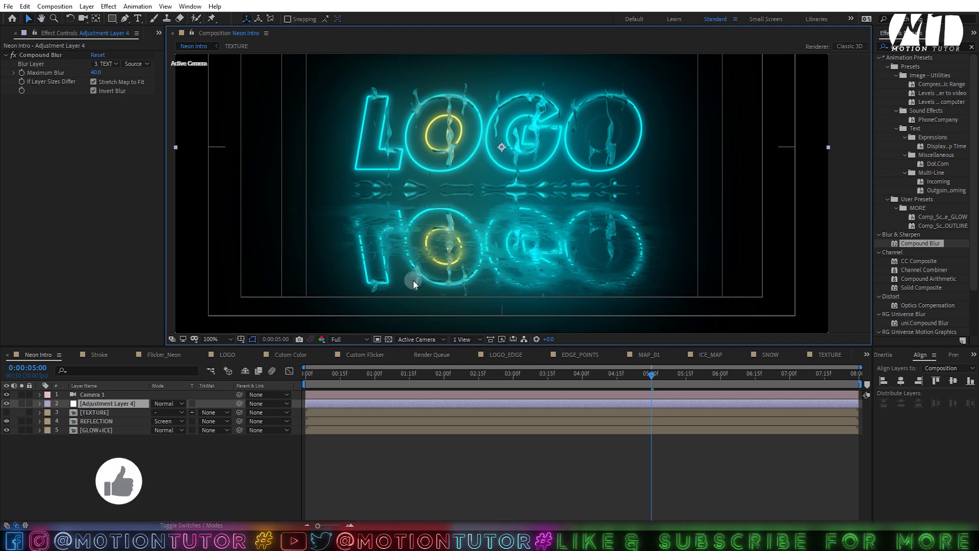
pyautogui.click(106, 422)
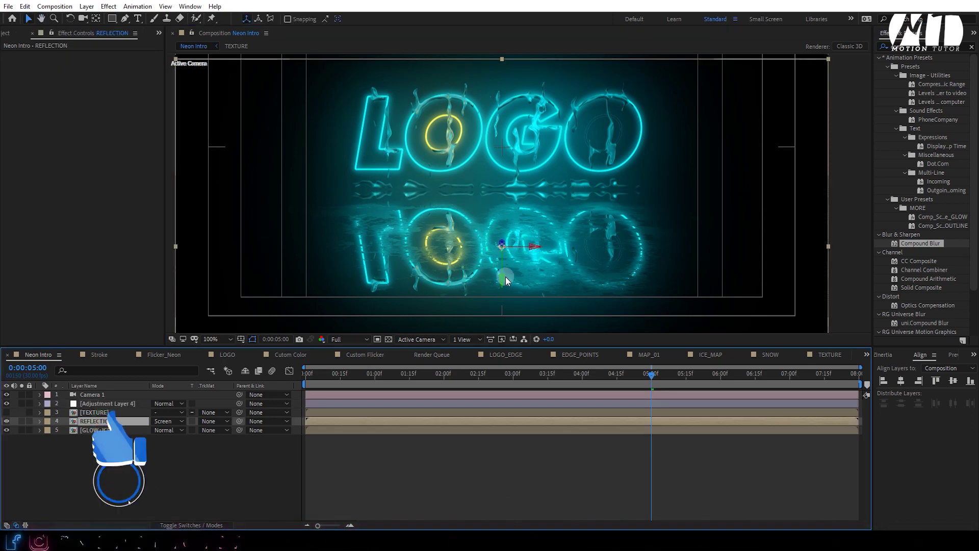
pyautogui.moveTo(503, 276); pyautogui.dragTo(502, 282)
pyautogui.hotkey('ctrl', 'z')
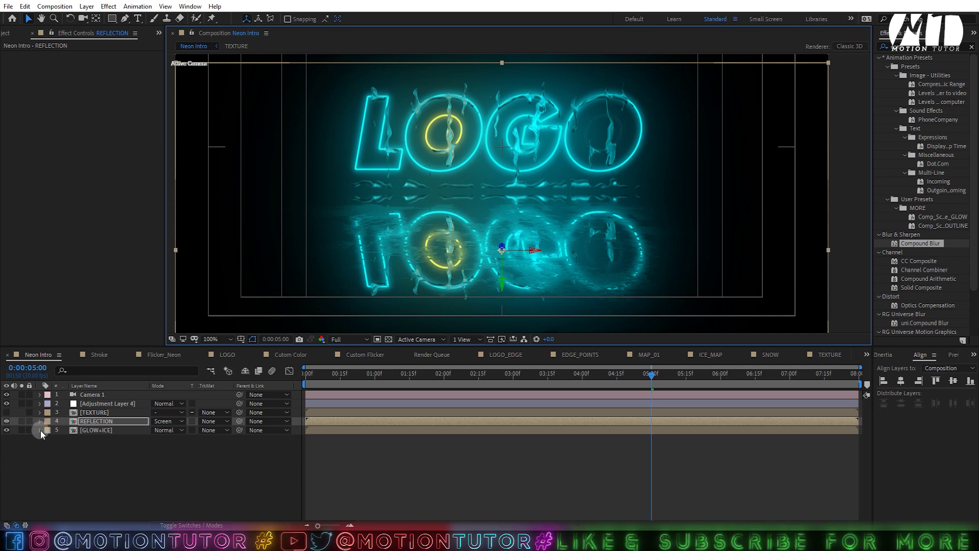
# Step: Lock the Neon Intro viewer and open the TEXTURE composition in a second viewer beside it
pyautogui.click(96, 412)
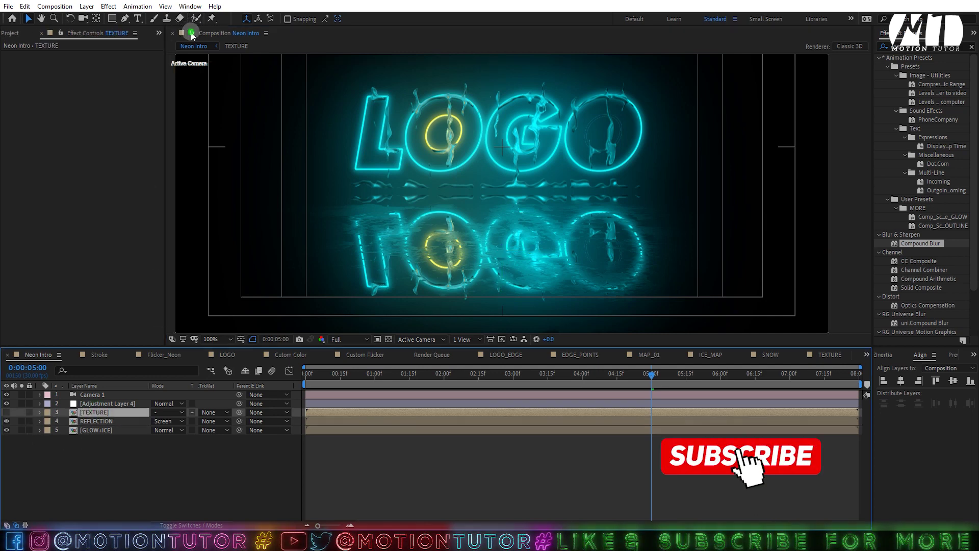
pyautogui.doubleClick(93, 414)
pyautogui.moveTo(322, 32); pyautogui.dragTo(860, 156)
# Step: Move the DSCN0667.JPG floor layer further back from the camera in the TEXTURE composition and save the project
pyautogui.scroll(-1, 681, 118)
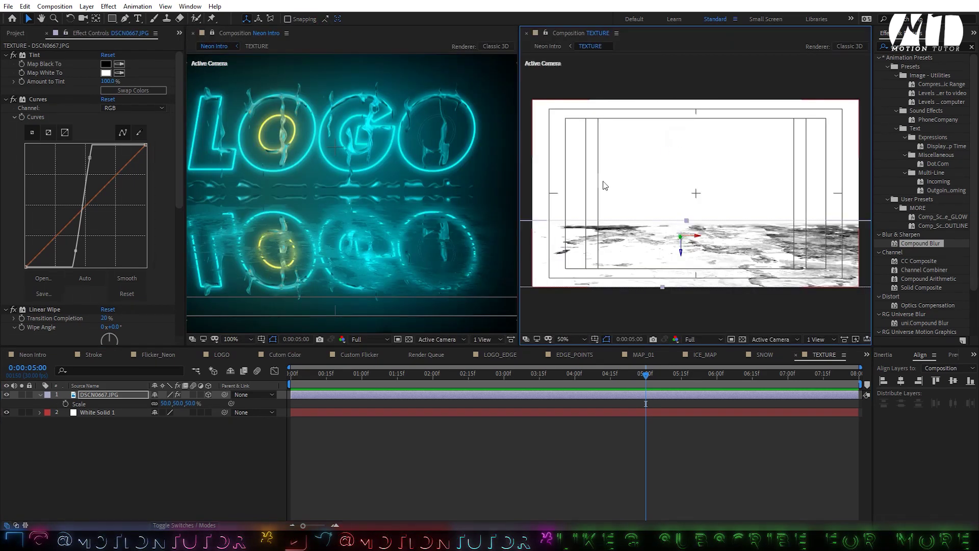
pyautogui.scroll(-1, 408, 204)
pyautogui.scroll(1, 363, 220)
pyautogui.moveTo(326, 219); pyautogui.dragTo(406, 204)
pyautogui.moveTo(681, 252); pyautogui.dragTo(686, 218)
pyautogui.scroll(-2, 682, 240)
pyautogui.scroll(-1, 343, 230)
pyautogui.scroll(1, 344, 231)
pyautogui.hotkey('ctrl', 's')
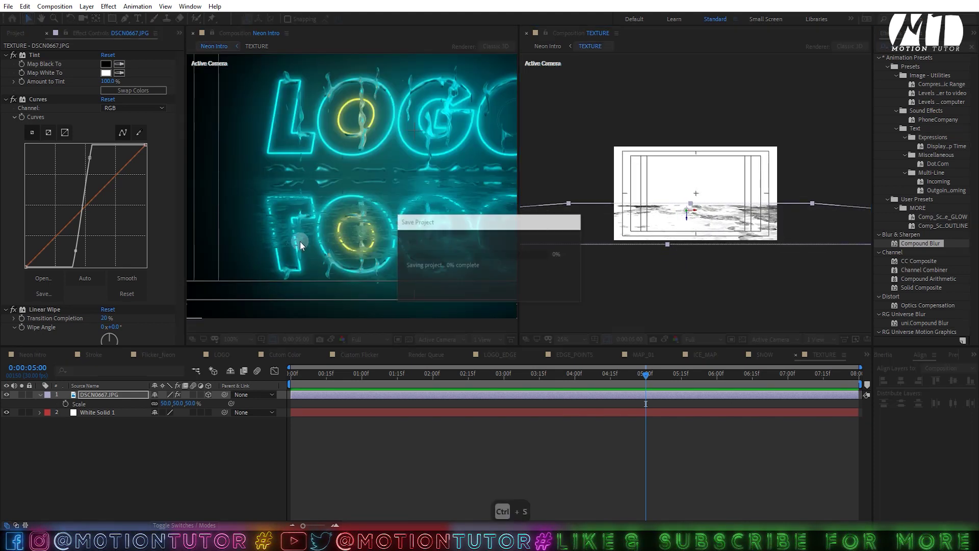
# Step: Close the second TEXTURE viewer and fit the whole Neon Intro frame in the remaining viewer
pyautogui.click(526, 32)
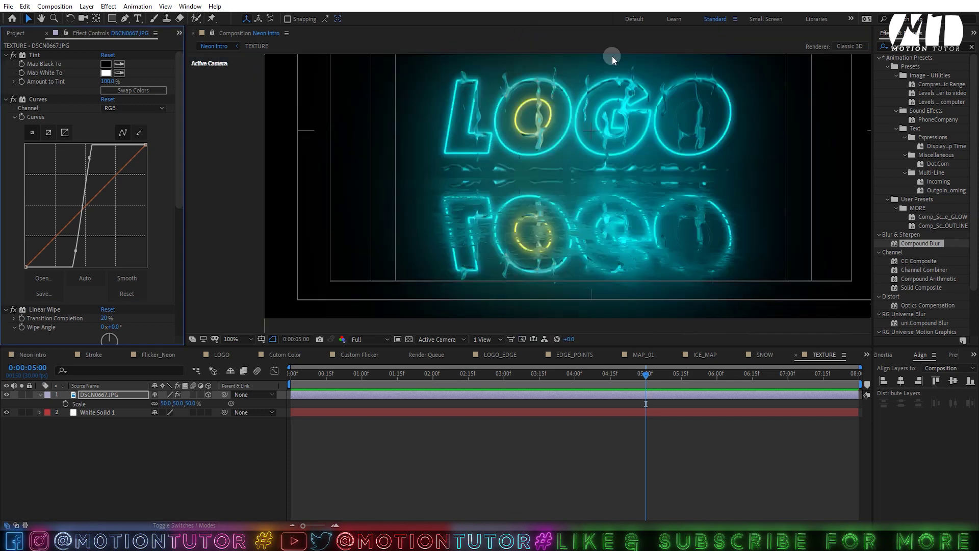
pyautogui.click(233, 340)
pyautogui.click(250, 361)
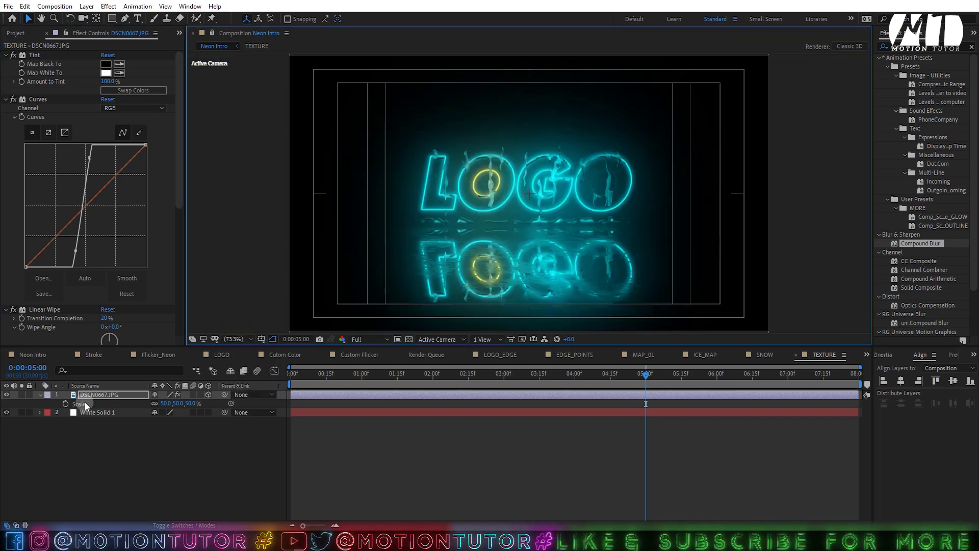
# Step: Unlock the viewer, return to the Neon Intro composition and nudge the GLOW+ICE logo slightly down
pyautogui.click(212, 33)
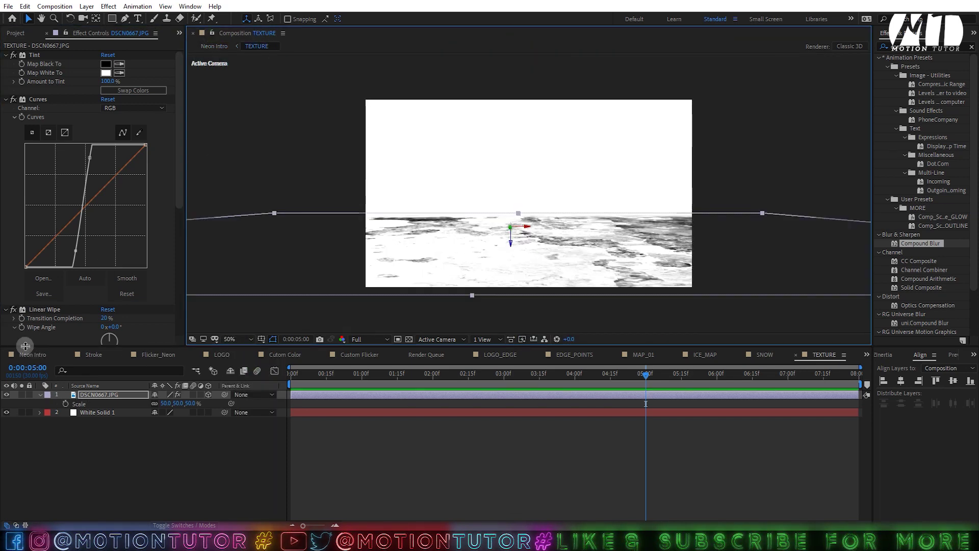
pyautogui.click(32, 355)
pyautogui.click(89, 430)
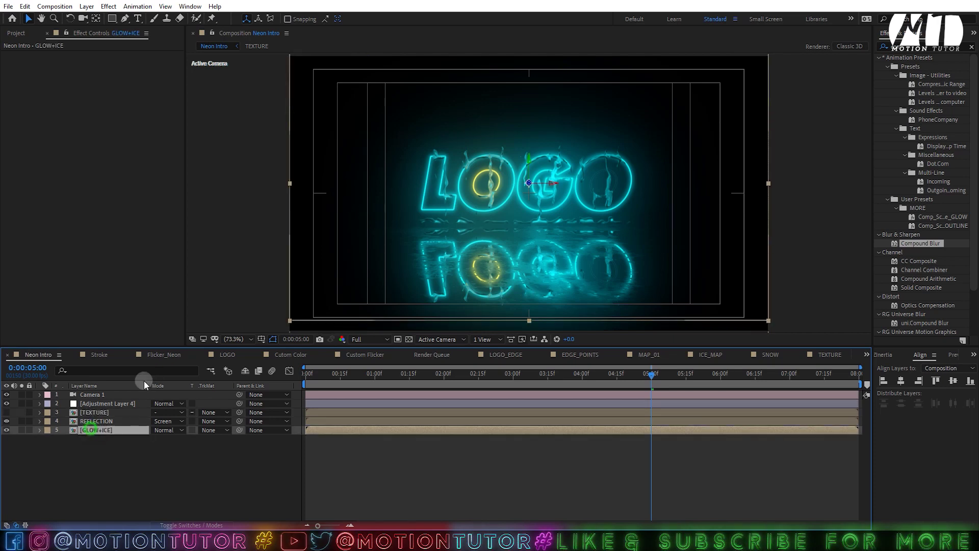
pyautogui.click(528, 162)
# Step: Duplicate the TEXTURE layer and place the copy directly above Adjustment Layer 4
pyautogui.click(101, 412)
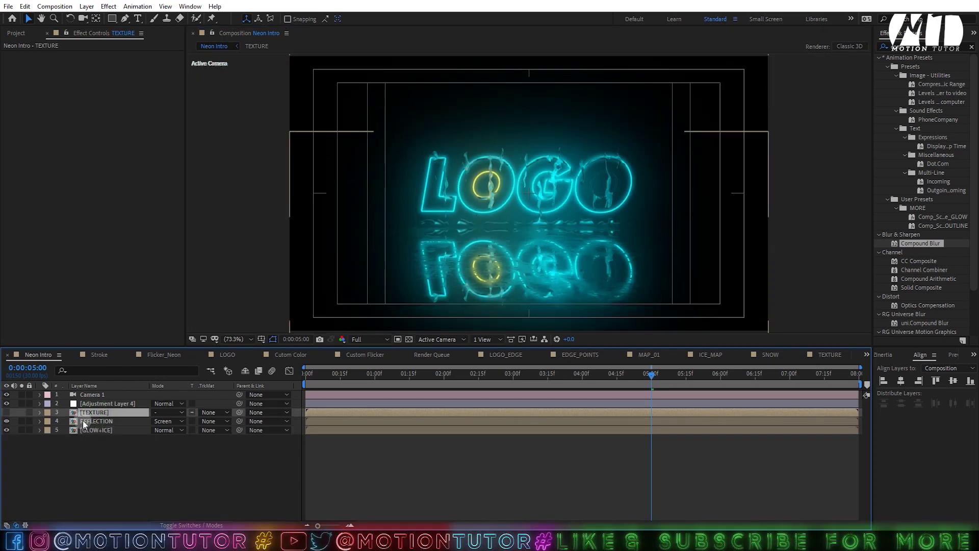
pyautogui.hotkey('ctrl', 'd')
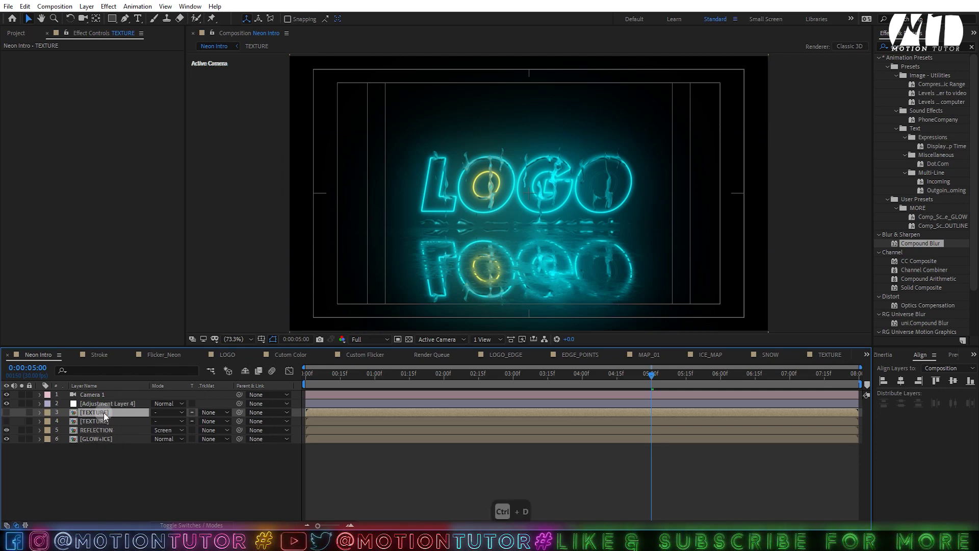
pyautogui.moveTo(103, 412); pyautogui.dragTo(111, 399)
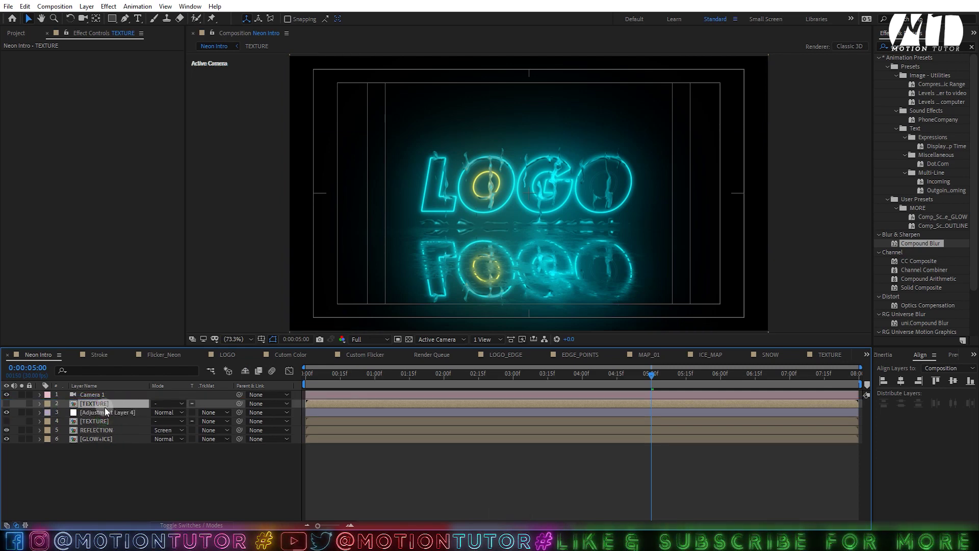
# Step: Find the Invert effect and apply it to the TEXTURE copy above the adjustment layer
pyautogui.click(919, 47)
pyautogui.write('inver')
pyautogui.moveTo(917, 102); pyautogui.dragTo(106, 403)
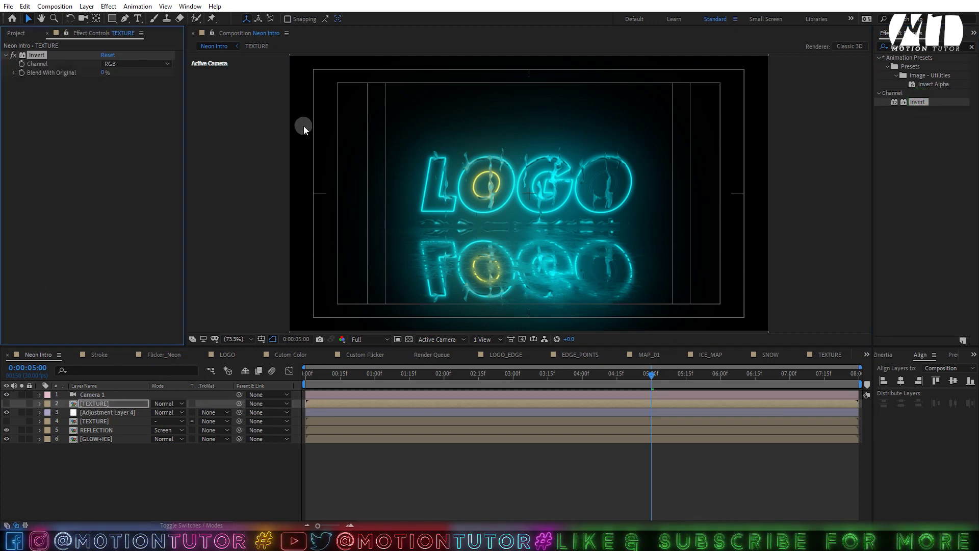
# Step: Set the upper TEXTURE layer's blending mode to Soft Light and apply the Curves effect to it
pyautogui.click(166, 406)
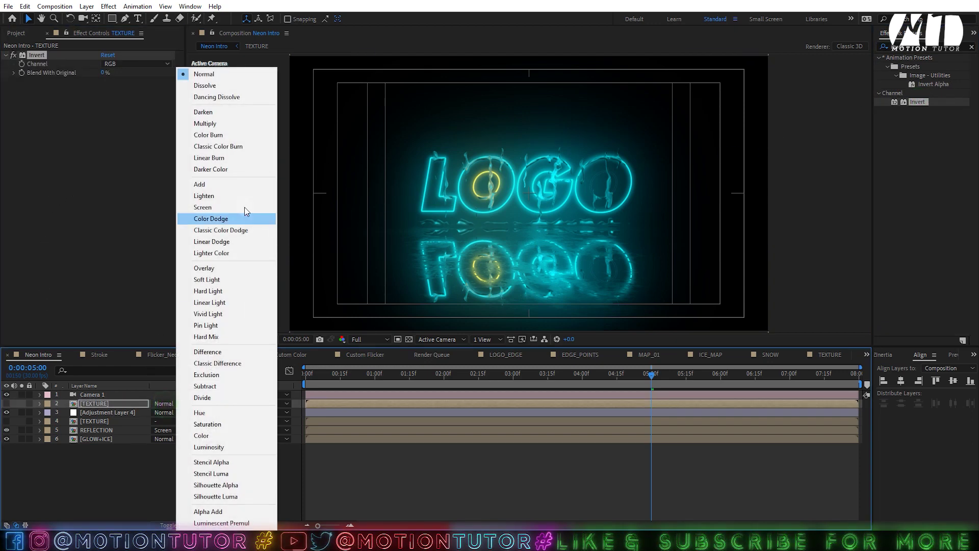
pyautogui.click(204, 281)
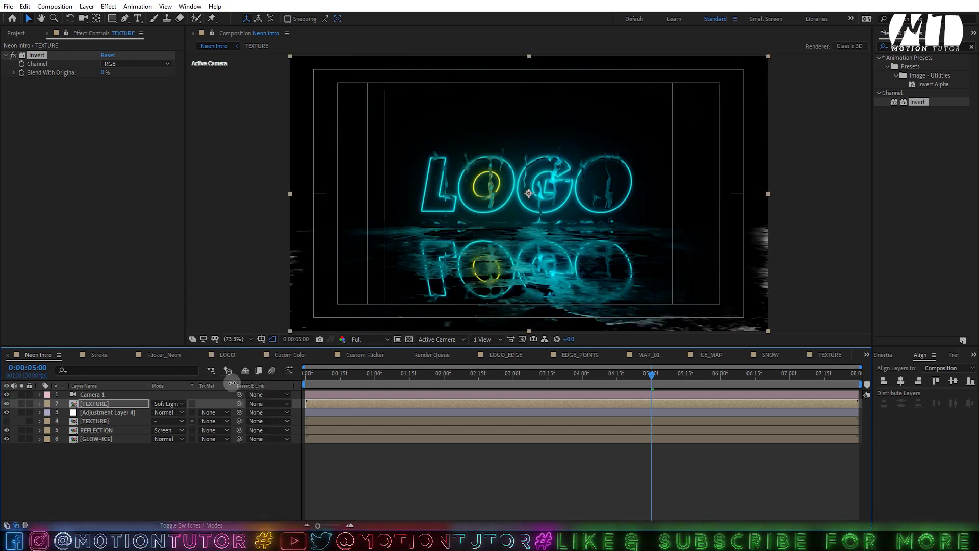
pyautogui.click(914, 47)
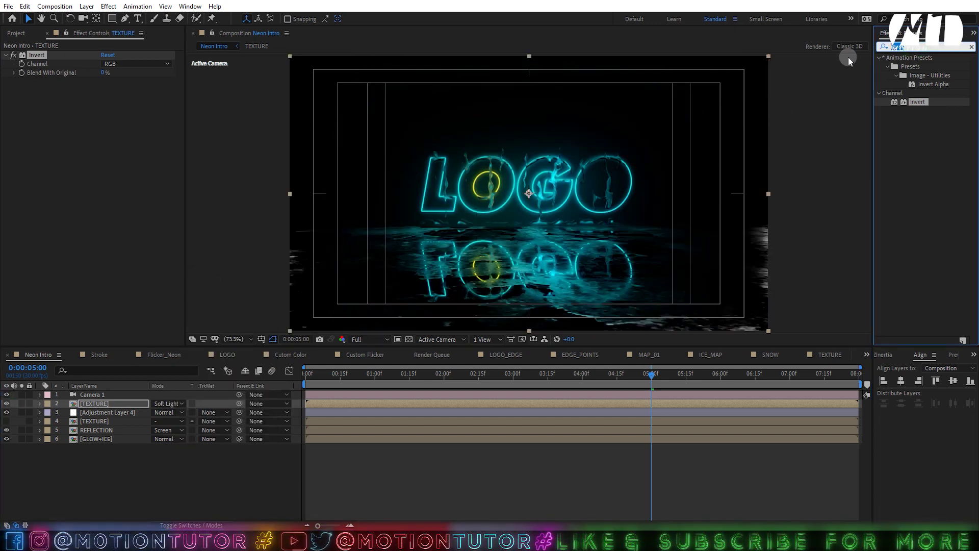
pyautogui.write('cur')
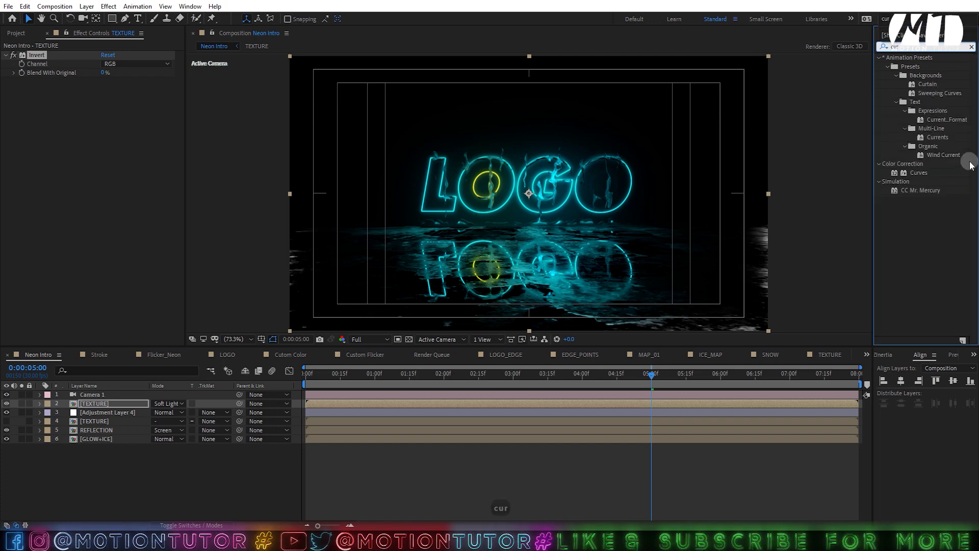
pyautogui.moveTo(910, 174); pyautogui.dragTo(117, 405)
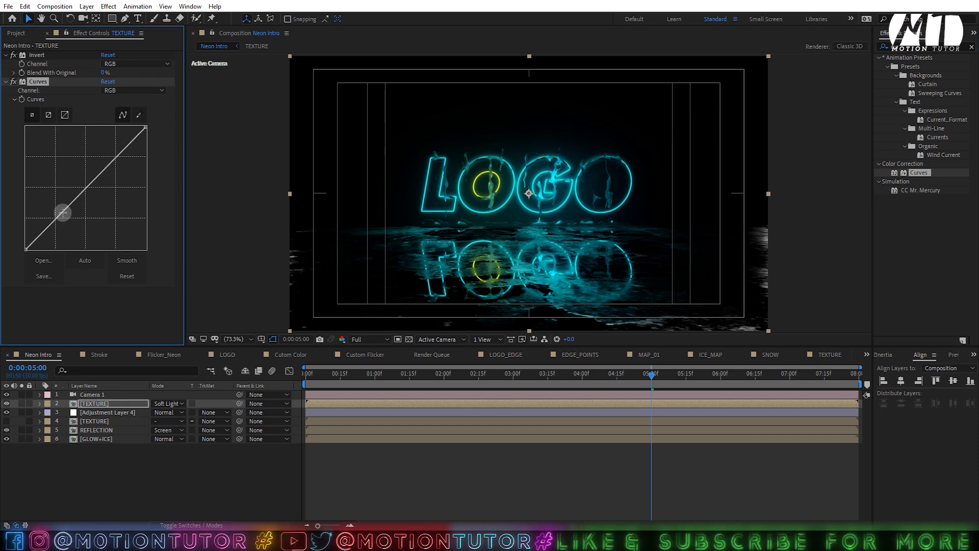
# Step: Bend the TEXTURE layer's RGB curve into a contrast-raising S-shape and toggle the layer's visibility to compare the look
pyautogui.moveTo(61, 211); pyautogui.dragTo(67, 220)
pyautogui.moveTo(104, 178); pyautogui.dragTo(93, 175)
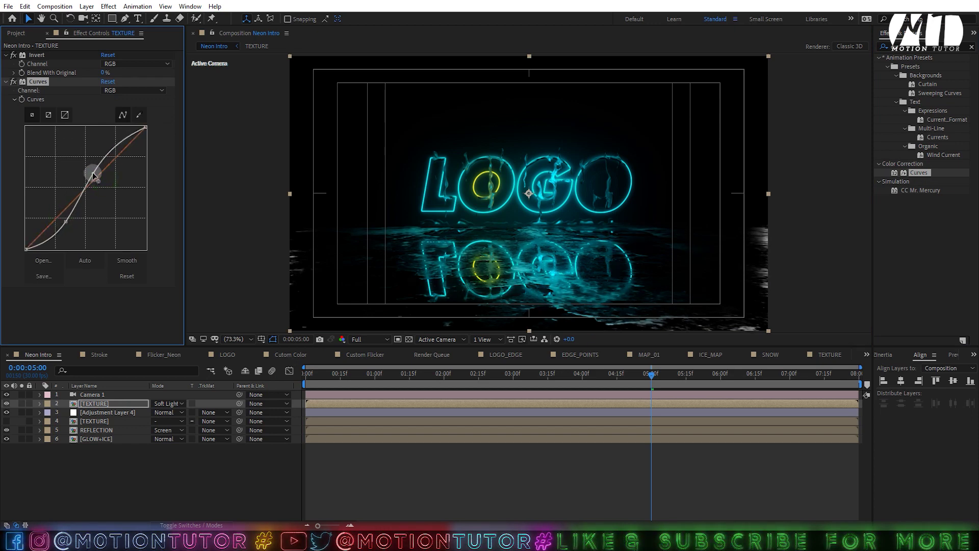
pyautogui.moveTo(66, 221); pyautogui.dragTo(68, 228)
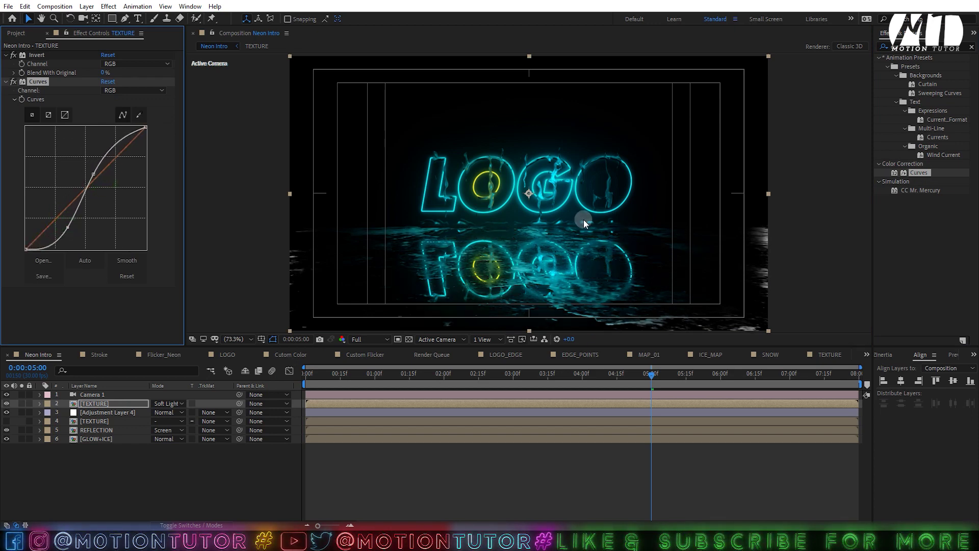
pyautogui.click(6, 404)
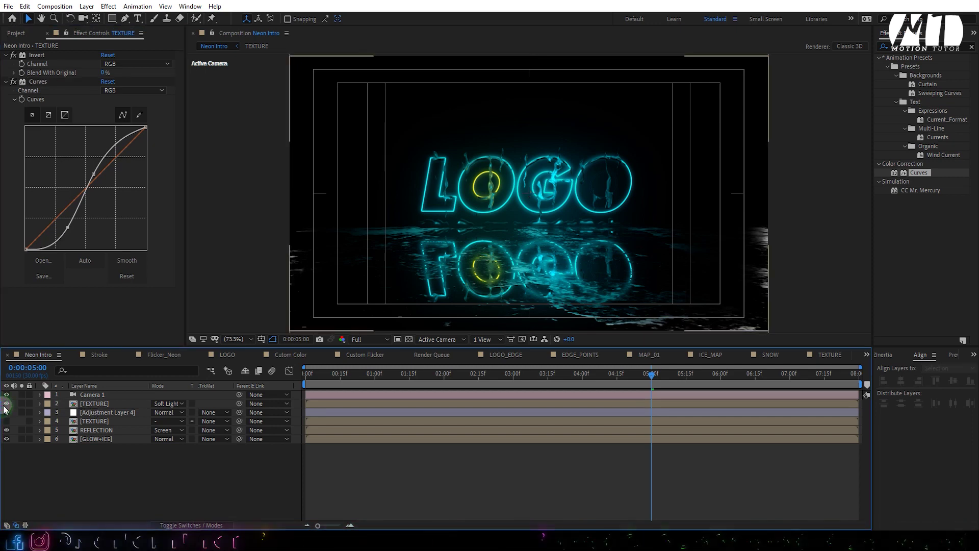
pyautogui.click(7, 404)
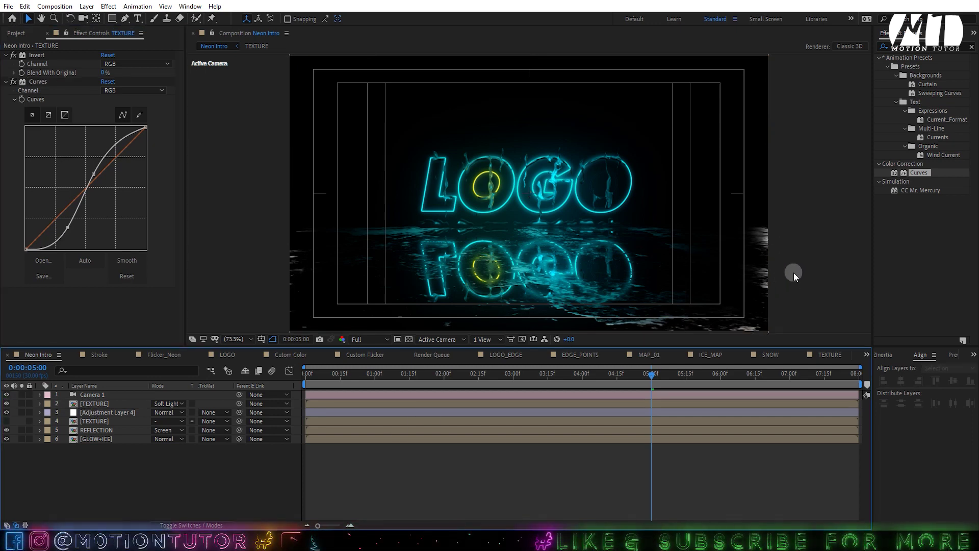
# Step: Find the Solid Composite effect and apply it to Adjustment Layer 4
pyautogui.click(95, 421)
pyautogui.click(102, 412)
pyautogui.click(915, 49)
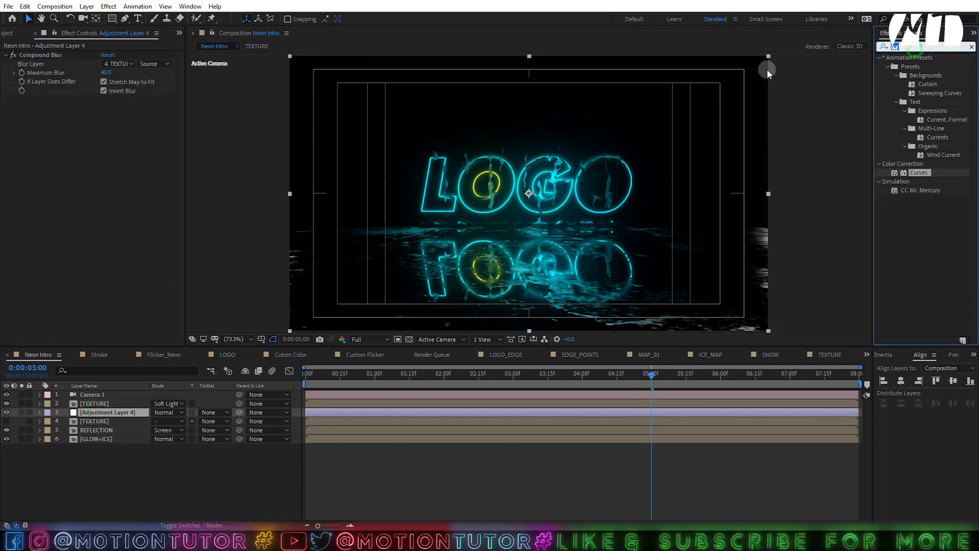
pyautogui.write('so')
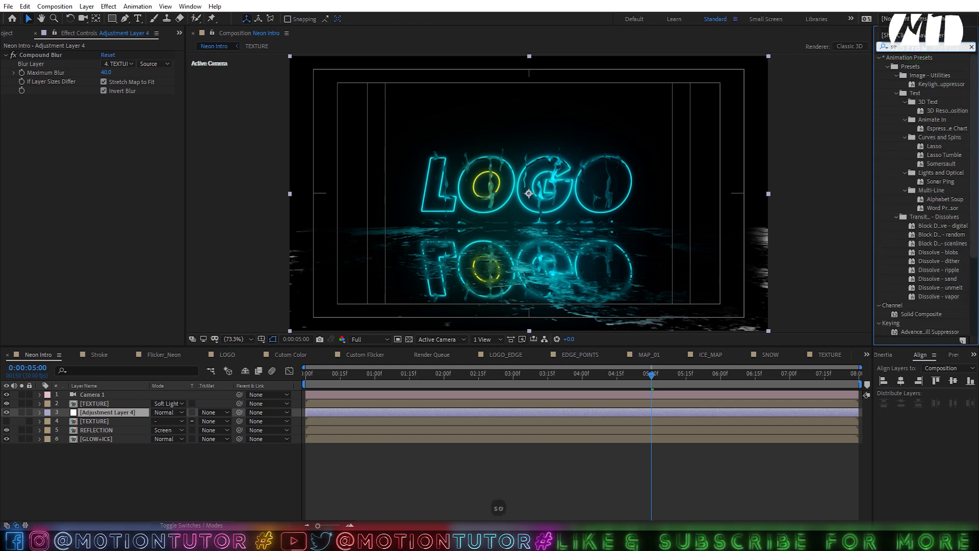
pyautogui.moveTo(925, 313); pyautogui.dragTo(143, 413)
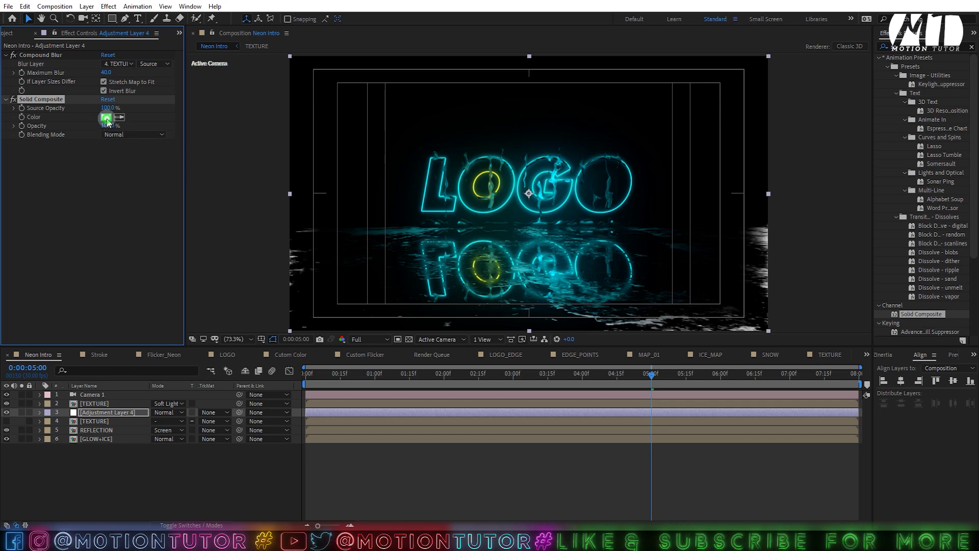
# Step: Set the Solid Composite color on Adjustment Layer 4 to black
pyautogui.click(106, 118)
pyautogui.moveTo(415, 292); pyautogui.dragTo(197, 443)
pyautogui.click(590, 203)
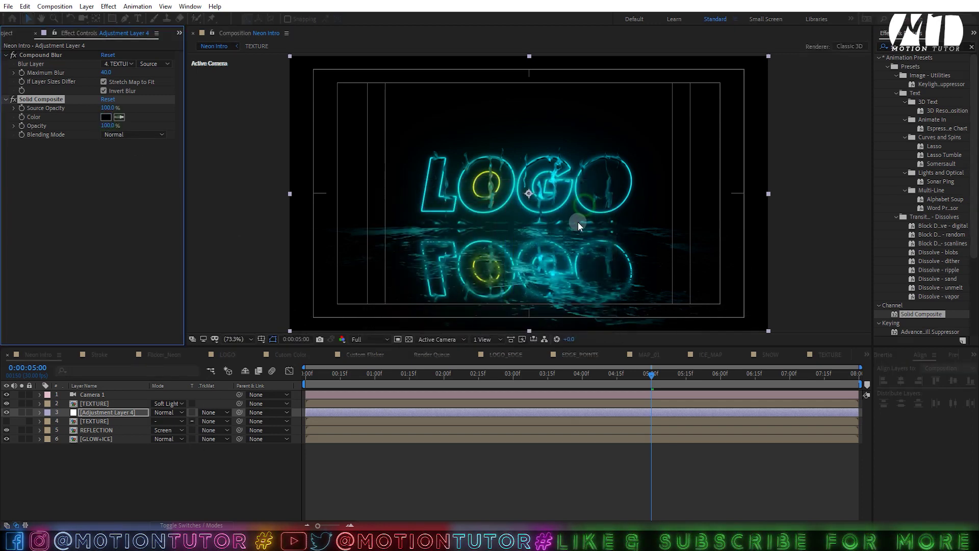
pyautogui.click(589, 455)
# Step: Lower the opacity of the upper TEXTURE layer to soften the floor texture
pyautogui.click(87, 403)
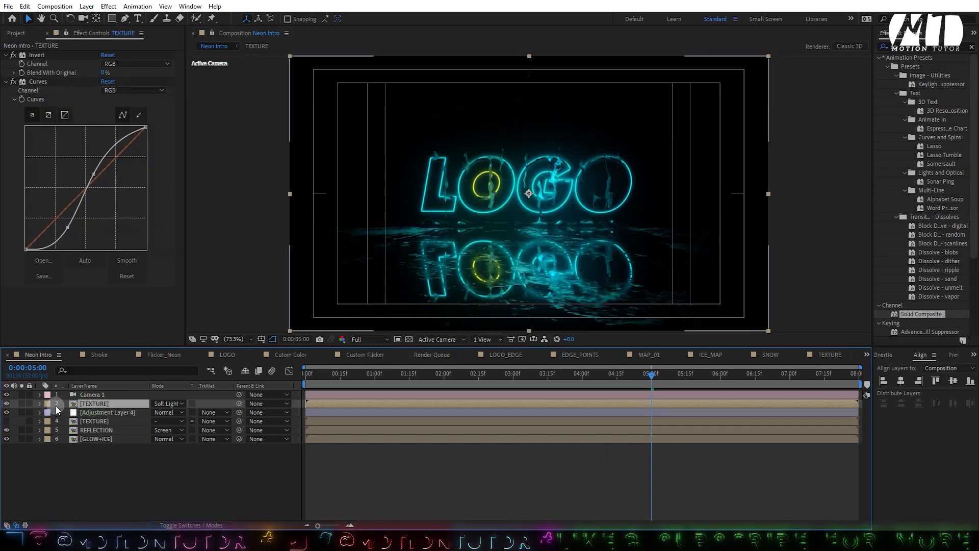
pyautogui.press('t')
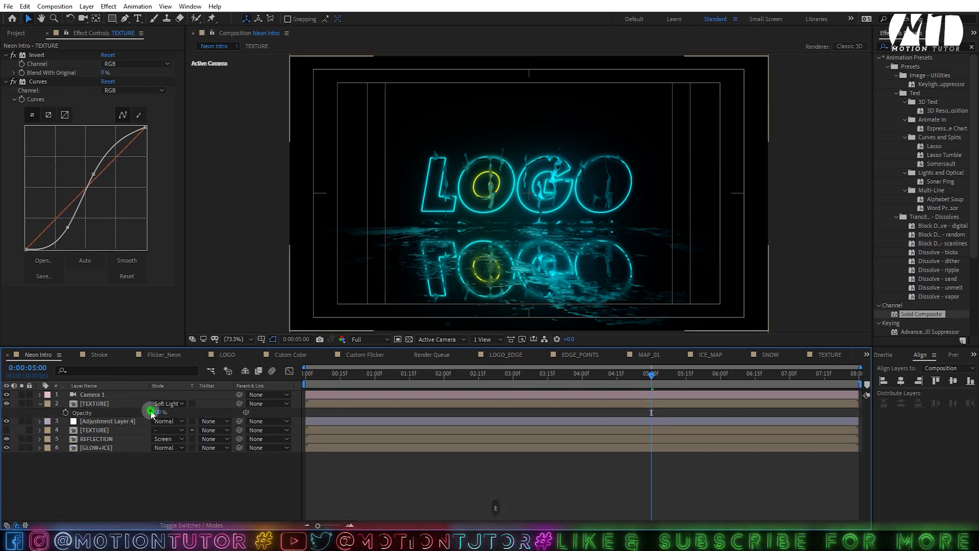
pyautogui.click(123, 404)
pyautogui.press('t')
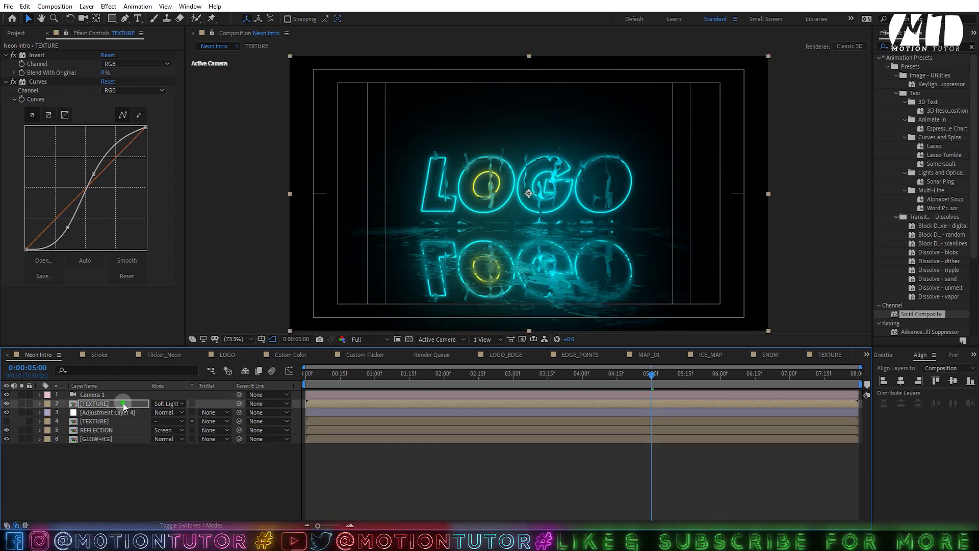
pyautogui.click(122, 454)
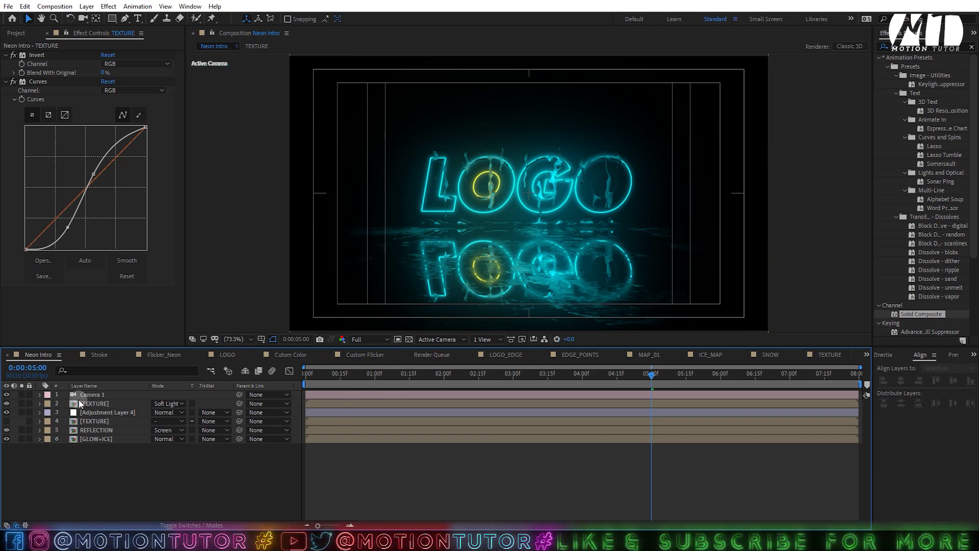
# Step: Select all layers in the Neon Intro composition and pre-compose them with the default name
pyautogui.click(90, 421)
pyautogui.click(97, 438)
pyautogui.hotkey('ctrl', 'a')
pyautogui.rightClick(99, 435)
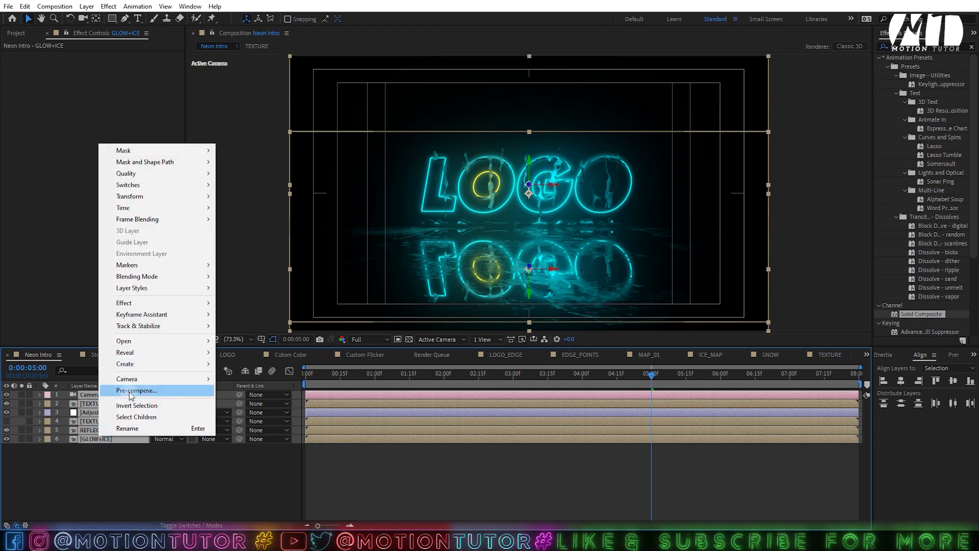
pyautogui.click(130, 390)
pyautogui.click(516, 332)
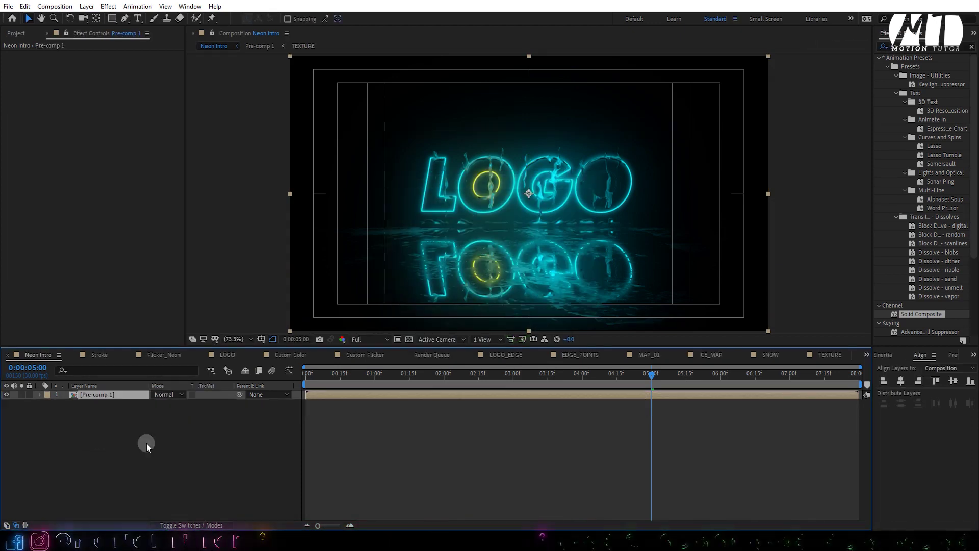
pyautogui.click(155, 444)
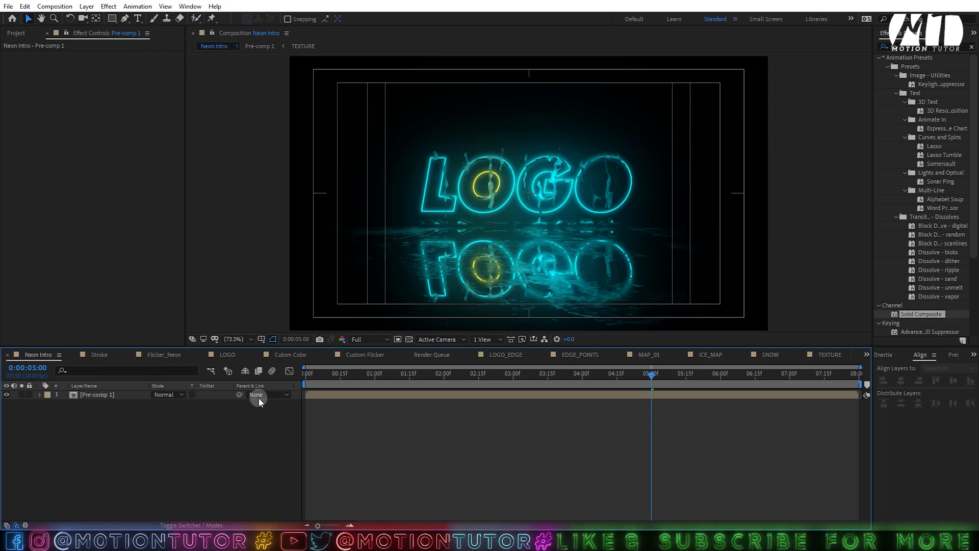
# Step: Show the Scale property of Pre-comp 1 at the timeline start and place OVERLAY_01.mov above that layer
pyautogui.moveTo(209, 394); pyautogui.dragTo(105, 396)
pyautogui.click(98, 395)
pyautogui.press('s')
pyautogui.click(17, 33)
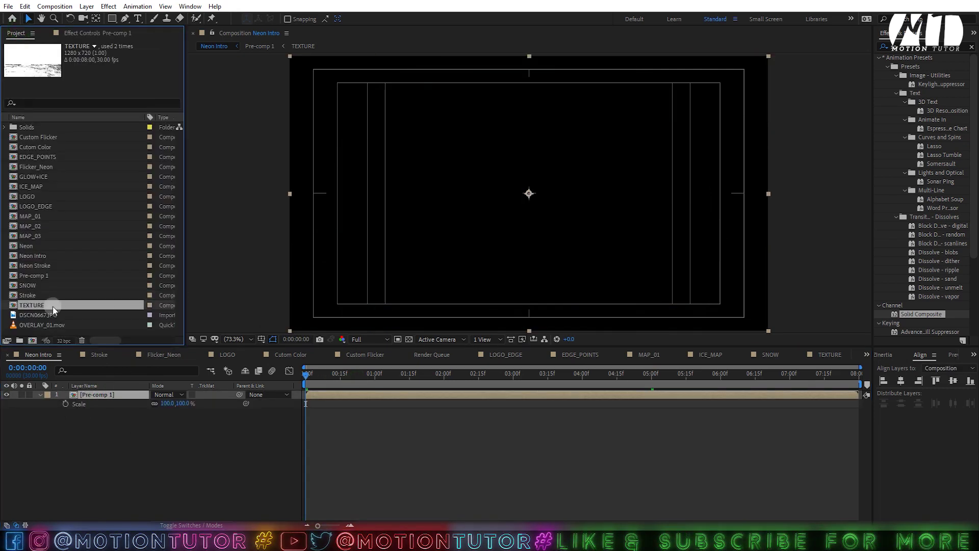
pyautogui.moveTo(48, 324); pyautogui.dragTo(115, 396)
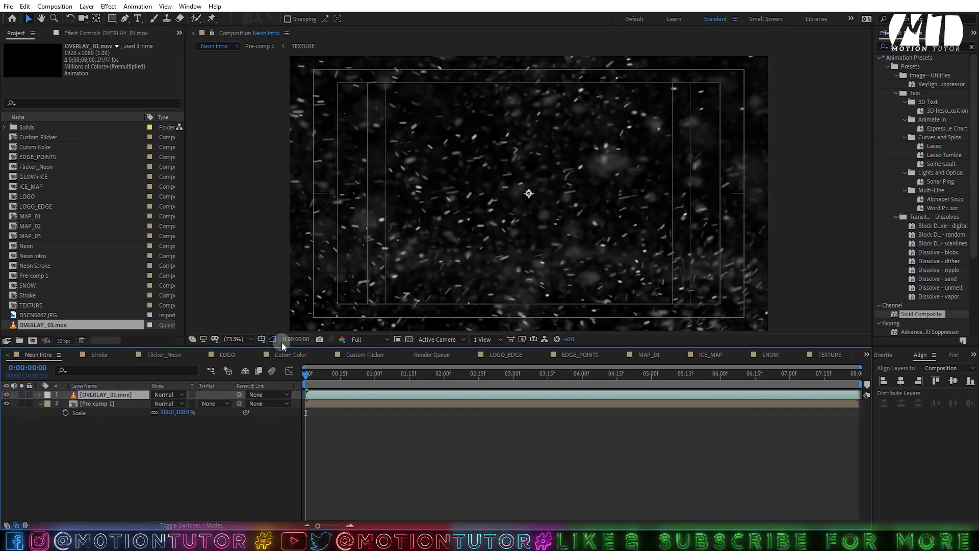
# Step: Set the OVERLAY_01.mov blending mode to Soft Light and inspect the snow over the logo at 0:00:03:09
pyautogui.click(407, 377)
pyautogui.click(167, 395)
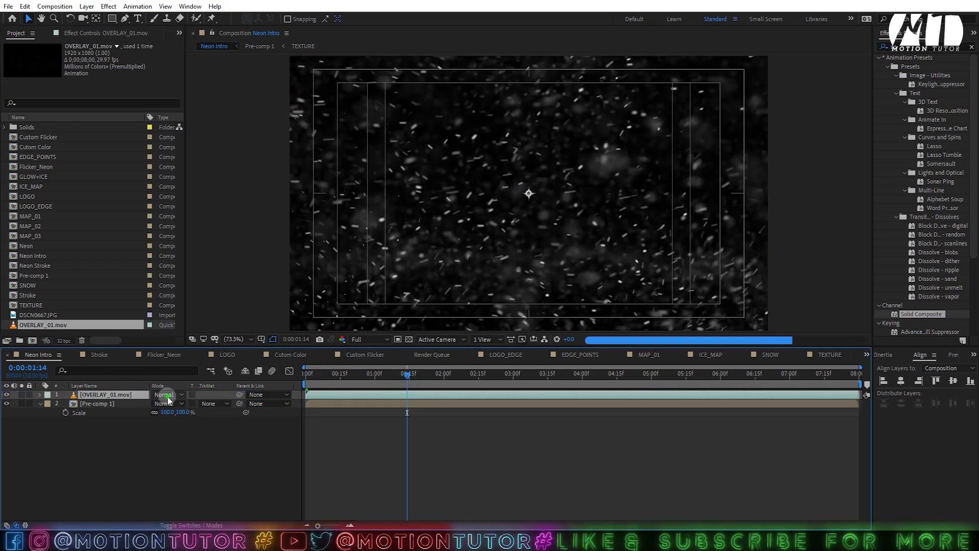
pyautogui.click(204, 276)
pyautogui.click(534, 375)
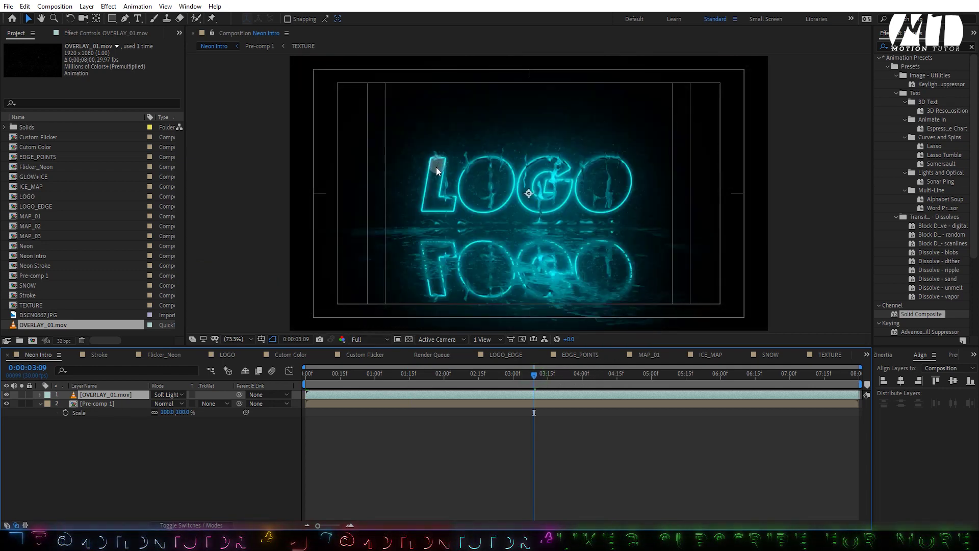
pyautogui.scroll(-2, 640, 221)
pyautogui.scroll(2, 510, 245)
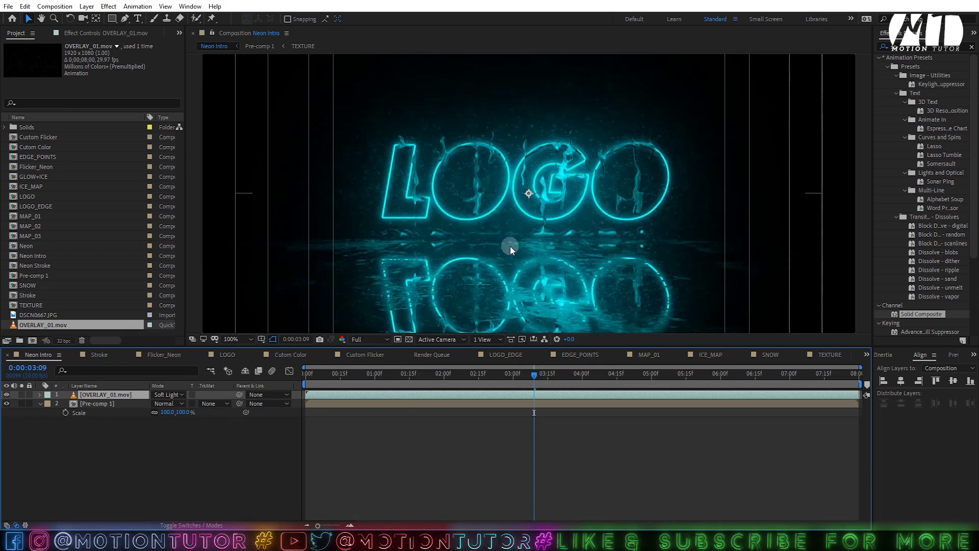
pyautogui.click(237, 339)
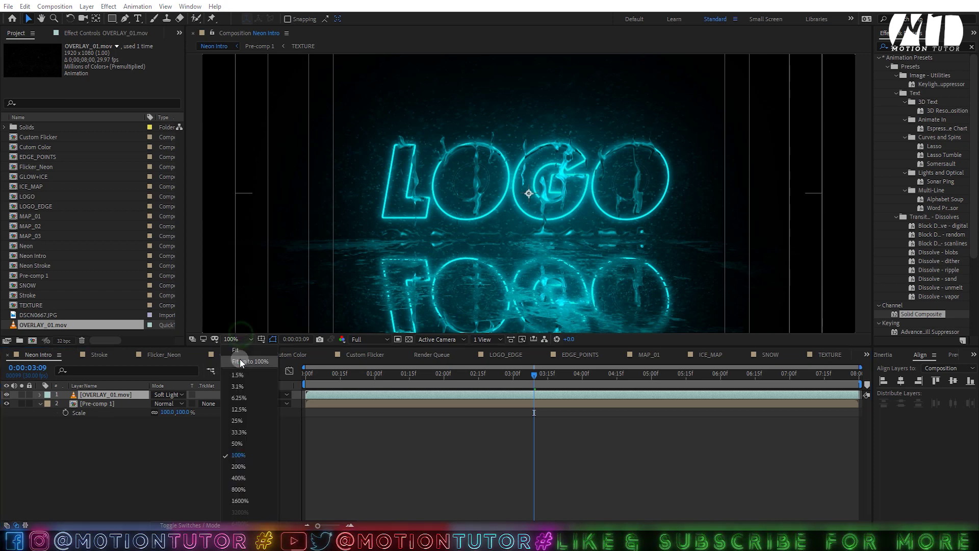
pyautogui.click(238, 363)
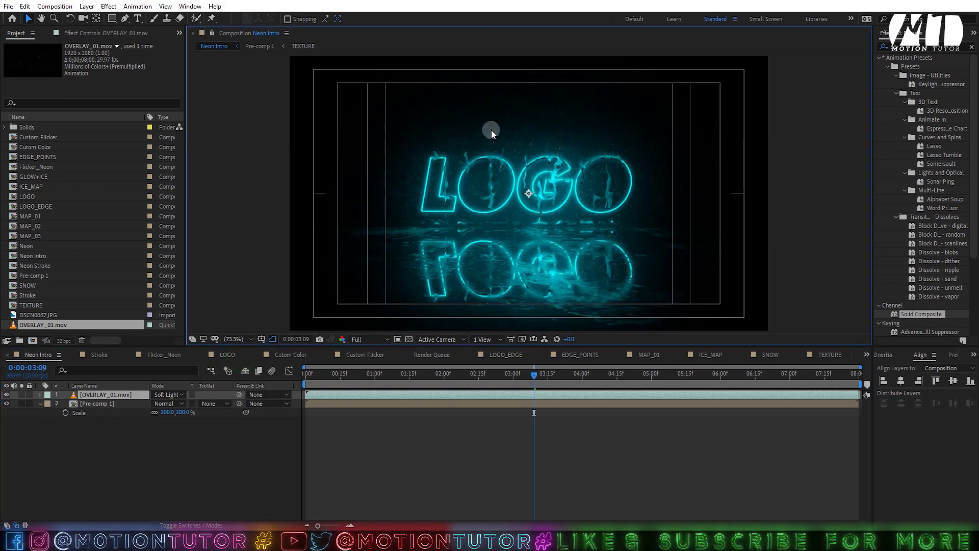
# Step: Collapse the Pre-comp 1 properties and parent the OVERLAY_01.mov layer to Pre-comp 1
pyautogui.click(41, 404)
pyautogui.click(96, 404)
pyautogui.moveTo(240, 395); pyautogui.dragTo(86, 404)
pyautogui.click(104, 395)
# Step: Add a Scale keyframe at 100% to Pre-comp 1 at the very start of the timeline
pyautogui.moveTo(361, 378); pyautogui.dragTo(298, 382)
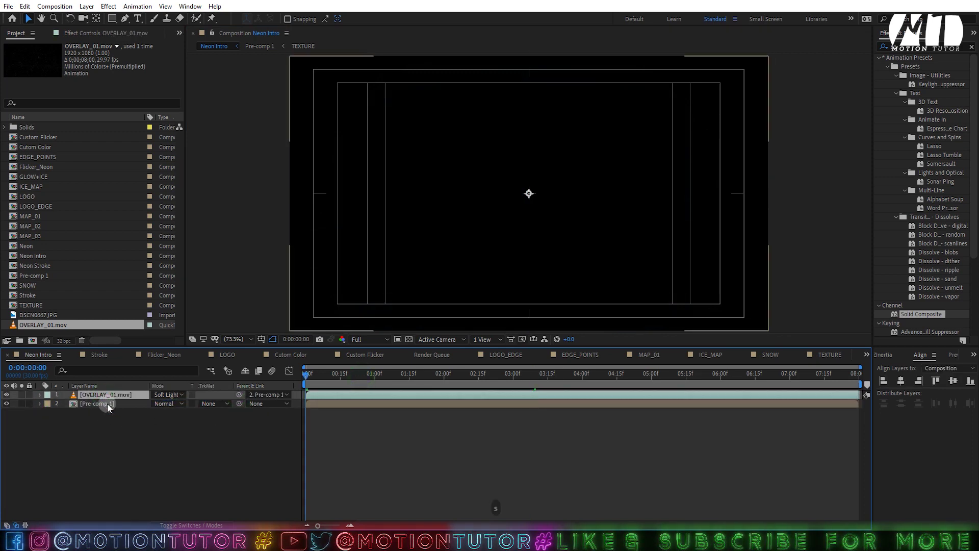
pyautogui.press('s')
pyautogui.press('s')
pyautogui.click(66, 412)
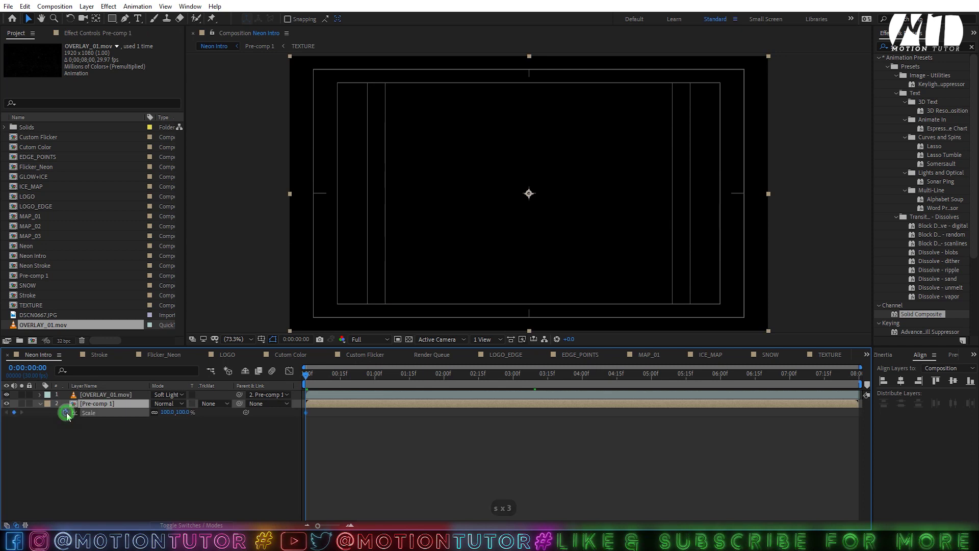
pyautogui.click(100, 404)
# Step: Set Pre-comp 1's scale to 110% at 0:00:07:29, preview the slow zoom, and collapse the layer's properties
pyautogui.moveTo(371, 383); pyautogui.dragTo(973, 381)
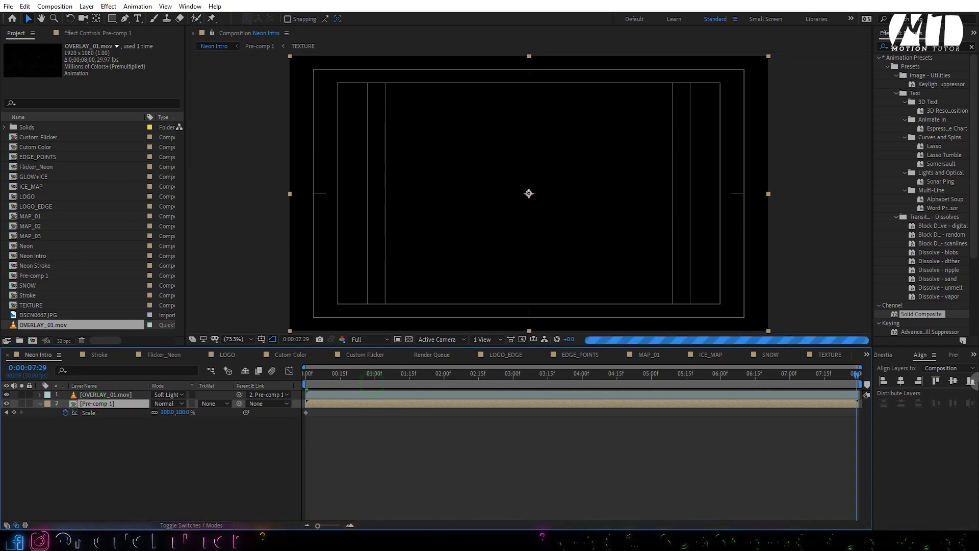
pyautogui.click(166, 414)
pyautogui.write('11')
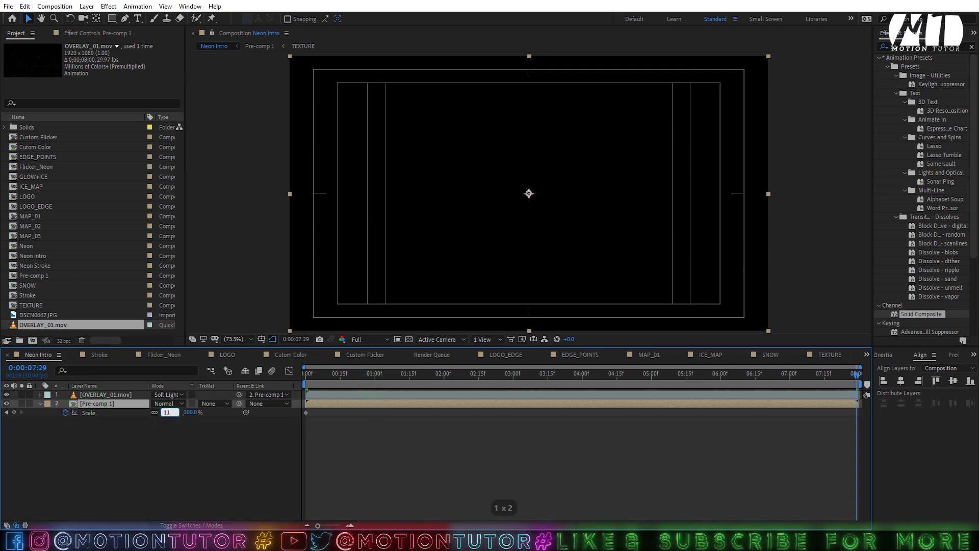
pyautogui.write('0')
pyautogui.press('Return')
pyautogui.click(620, 372)
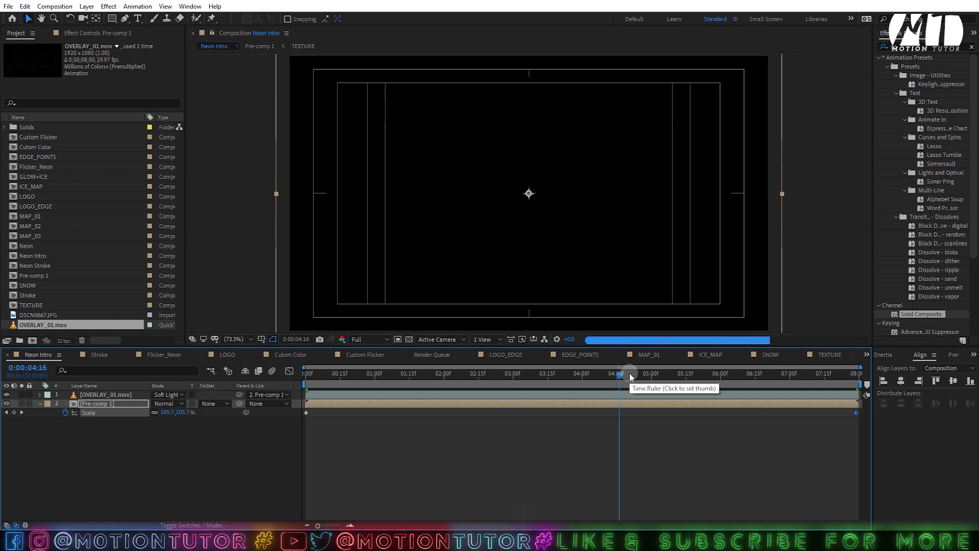
pyautogui.click(692, 374)
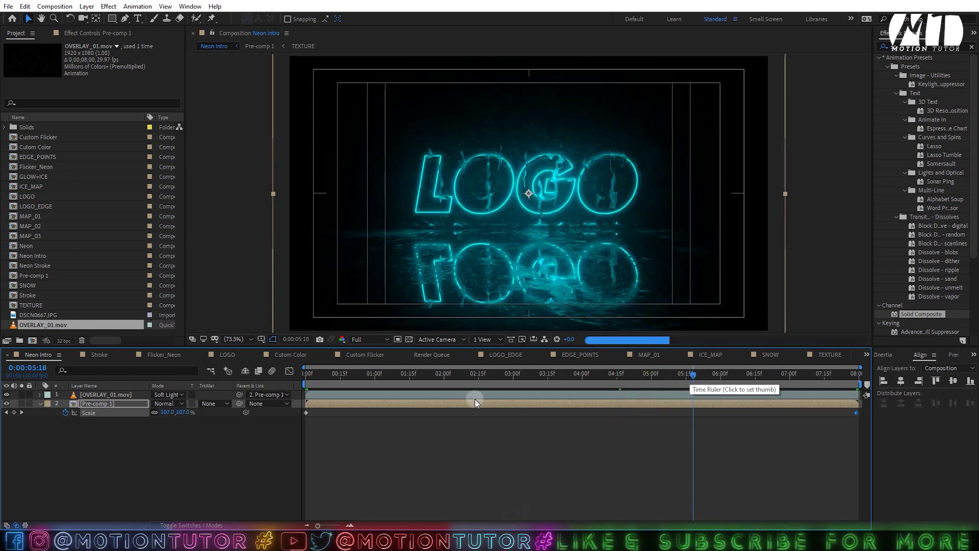
pyautogui.click(40, 403)
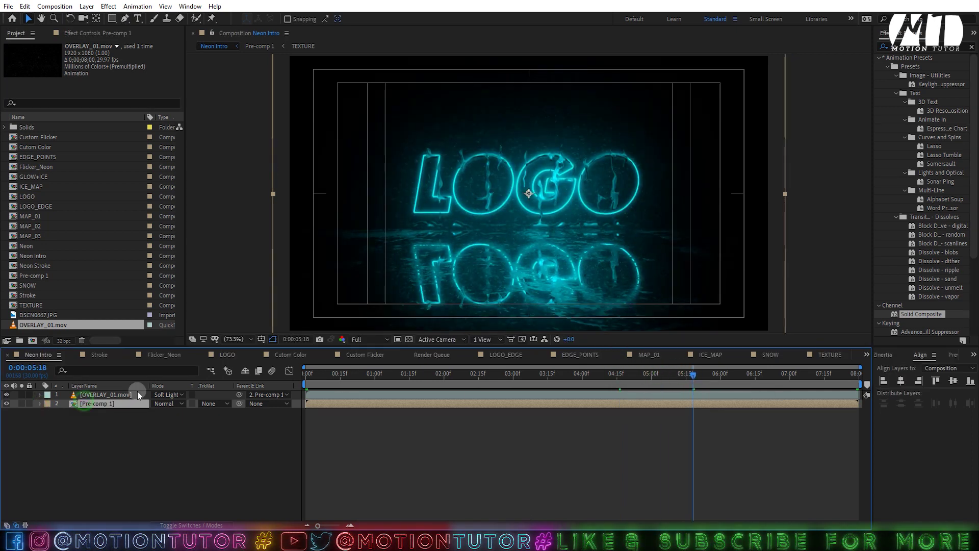
pyautogui.click(104, 395)
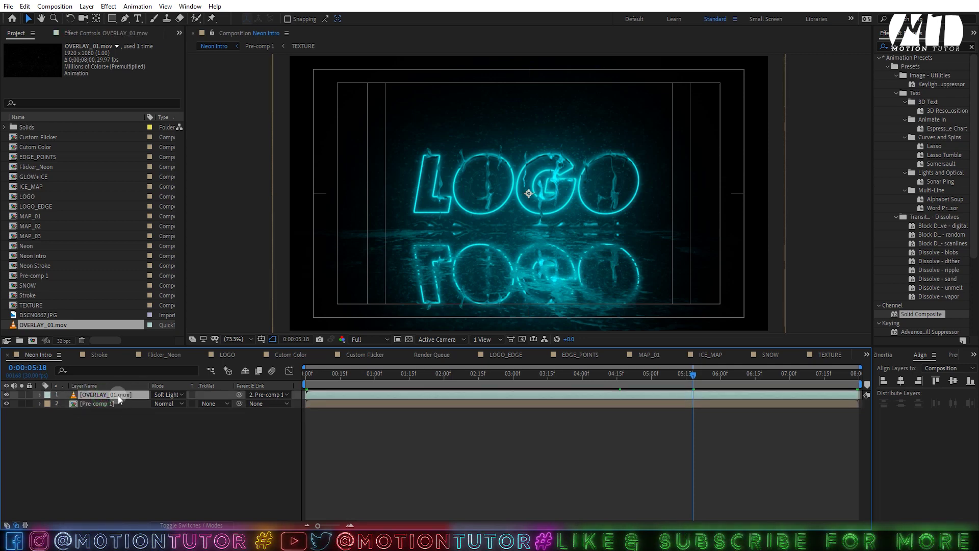
# Step: Duplicate the OVERLAY_01.mov layer and set the copy's blending mode to Screen with 15% opacity
pyautogui.hotkey('ctrl', 'd')
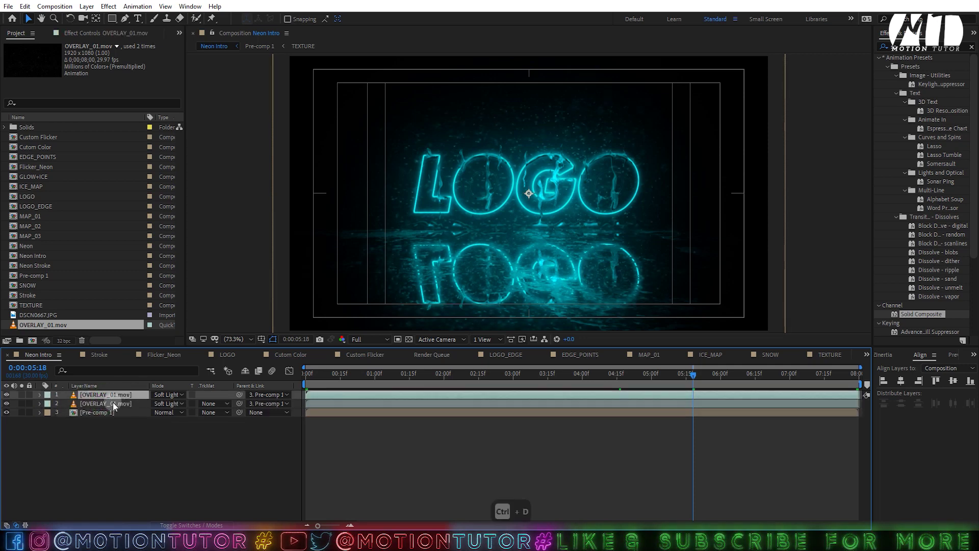
pyautogui.click(169, 395)
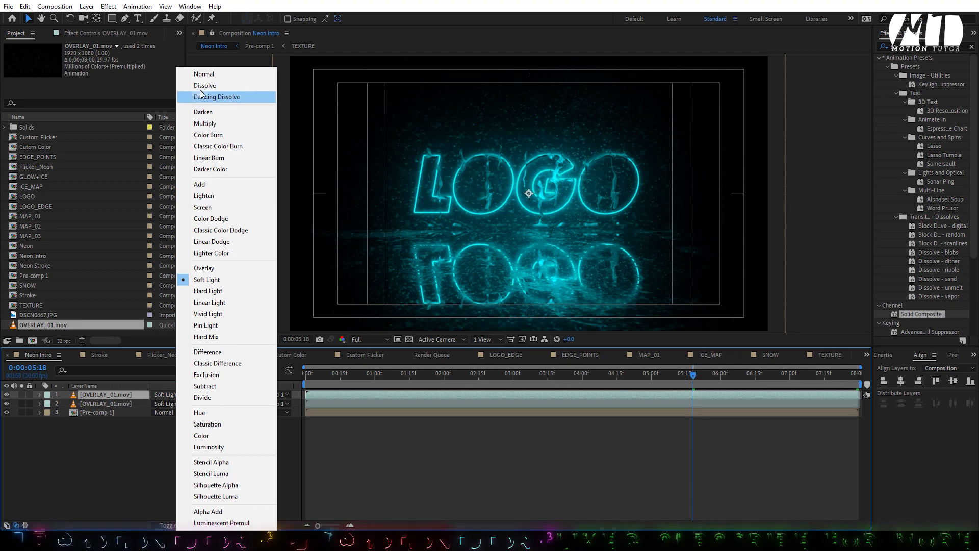
pyautogui.click(211, 208)
pyautogui.press('t')
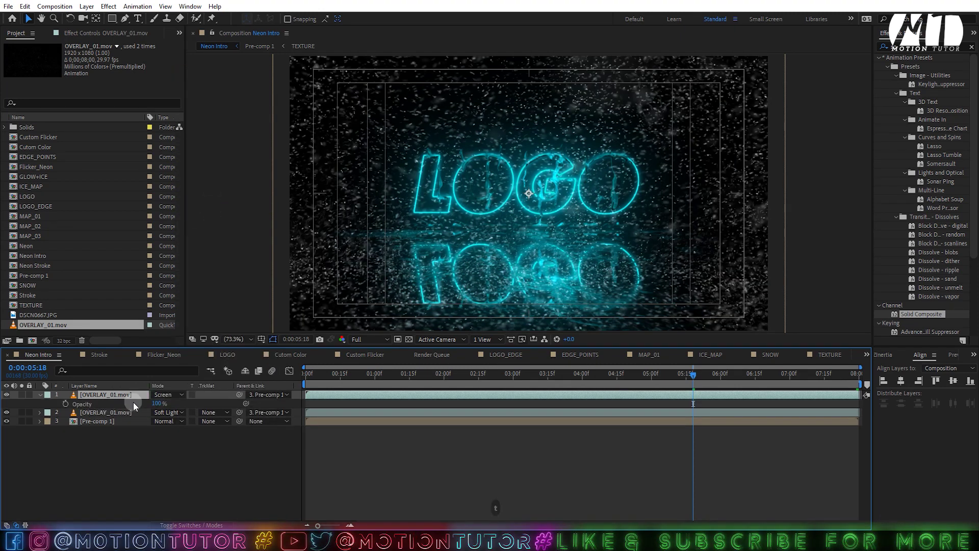
pyautogui.press('Return')
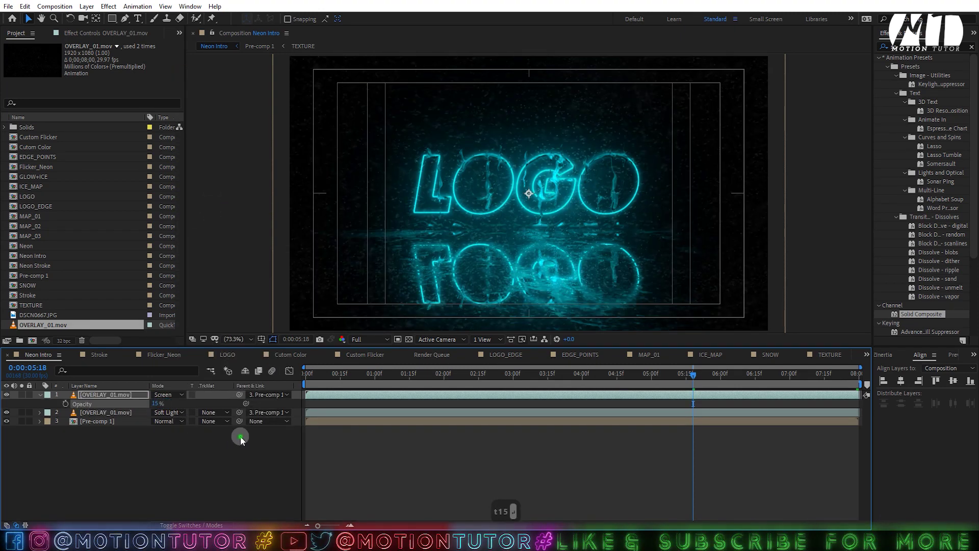
# Step: Fade in the Screen-mode overlay with Opacity keyframes of 0% at 0:00:00:00 and 15% at 0:00:02:00
pyautogui.click(442, 381)
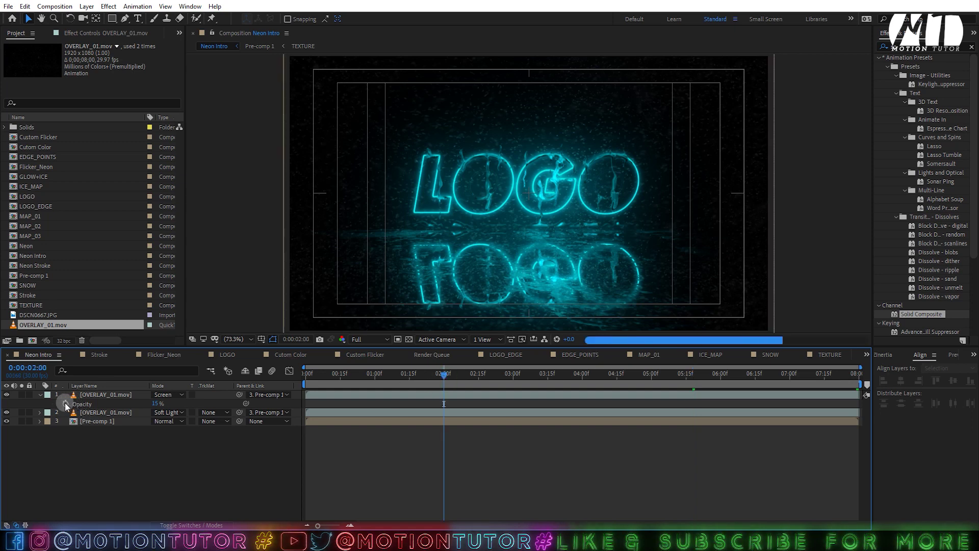
pyautogui.click(65, 403)
pyautogui.moveTo(391, 377); pyautogui.dragTo(97, 382)
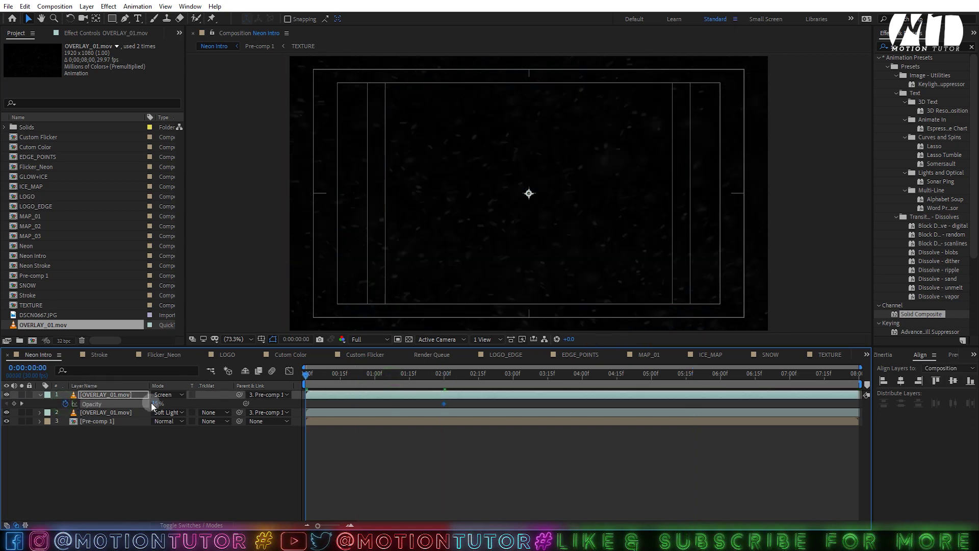
pyautogui.write('0')
pyautogui.press('Return')
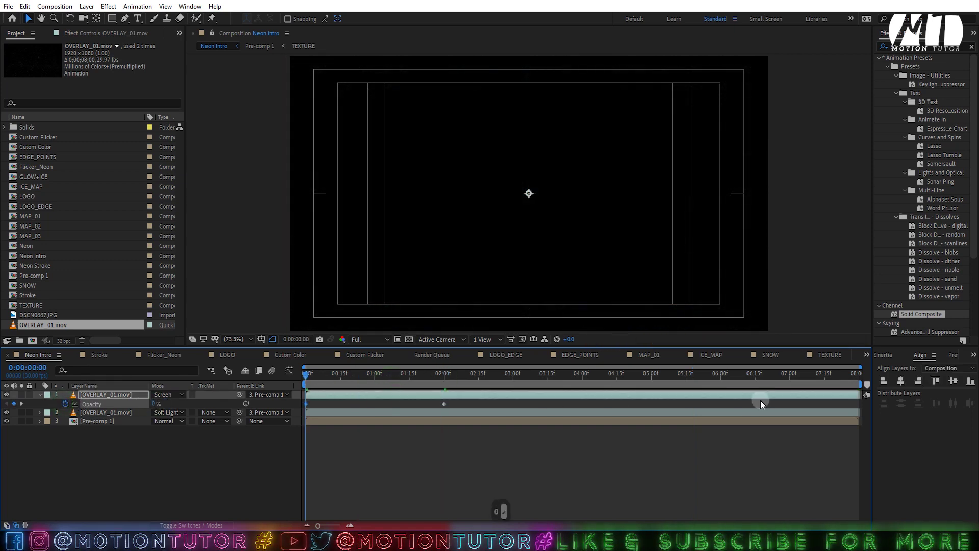
# Step: Hold the top overlay's opacity at 15% with a keyframe at 0:00:06:00, keyframe its fade-out at 0:00:07:29, and collapse its properties
pyautogui.click(720, 377)
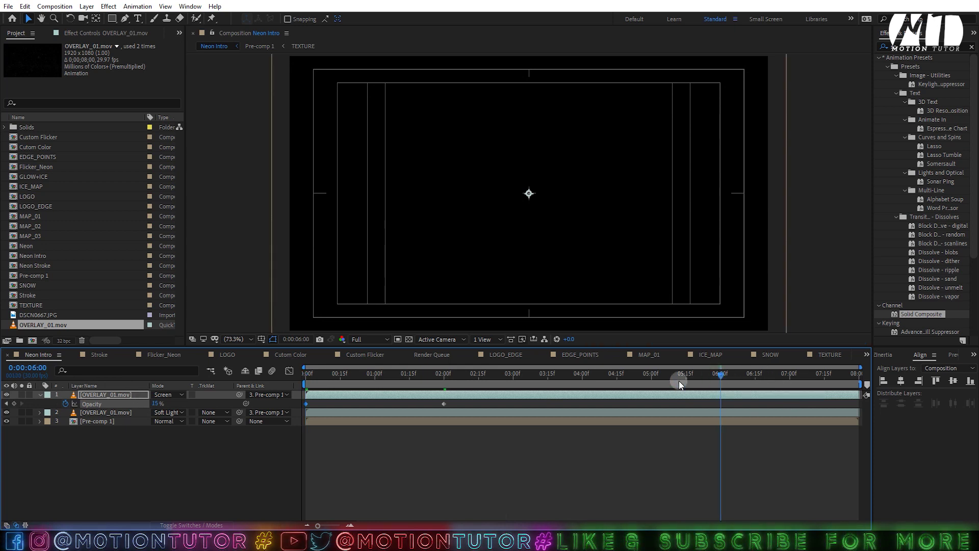
pyautogui.click(14, 403)
pyautogui.moveTo(720, 376); pyautogui.dragTo(884, 376)
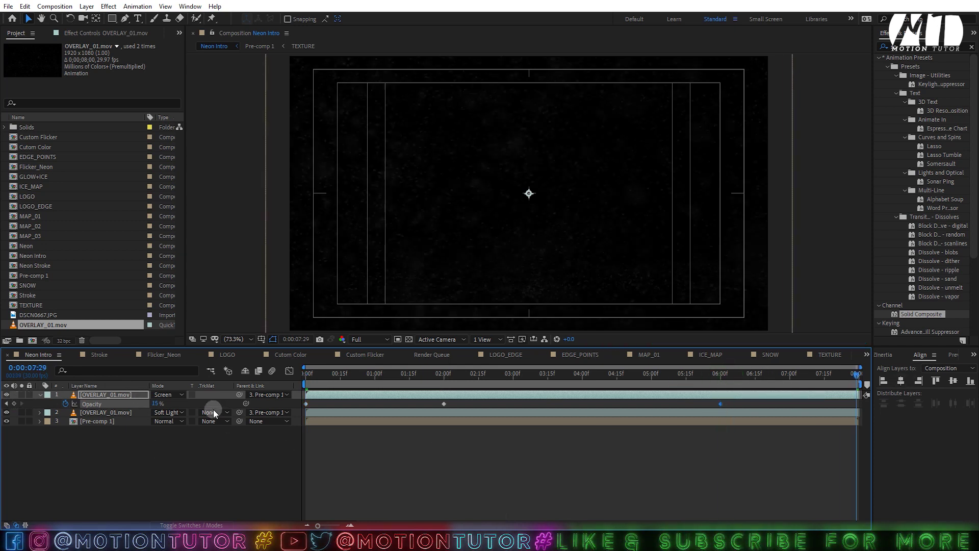
pyautogui.click(155, 403)
pyautogui.write('9')
pyautogui.click(576, 377)
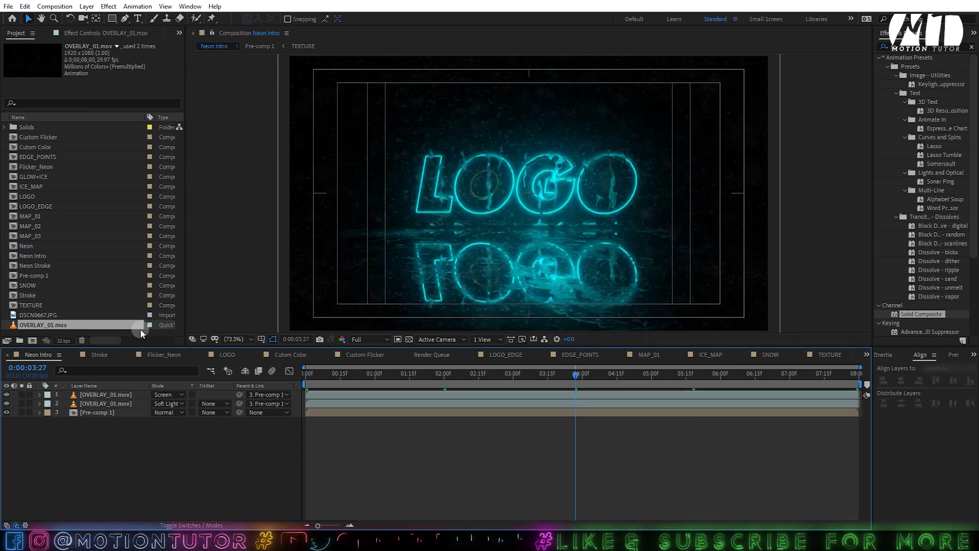
# Step: Create a black 1280 × 720 px solid layer named Black Solid 1 above the overlay layers
pyautogui.click(169, 435)
pyautogui.click(87, 6)
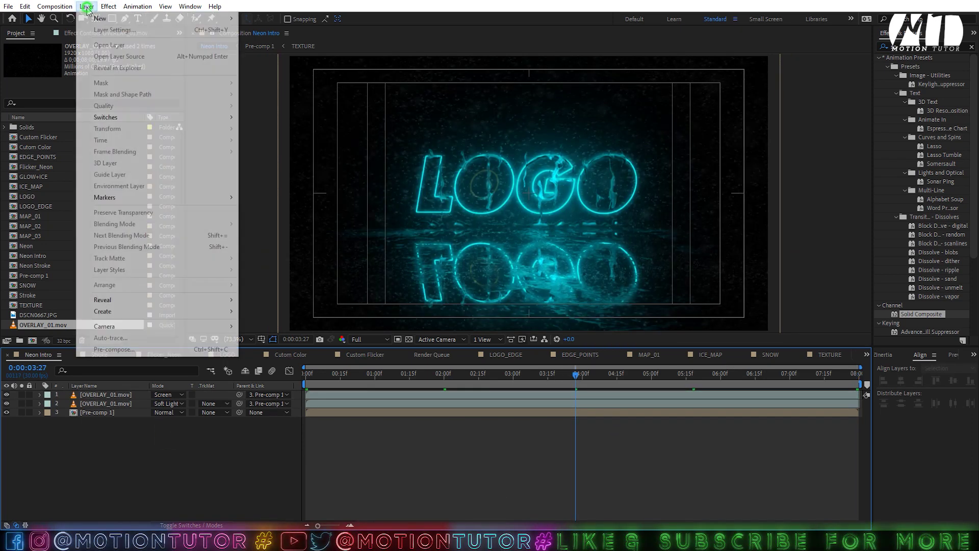
pyautogui.moveTo(102, 18)
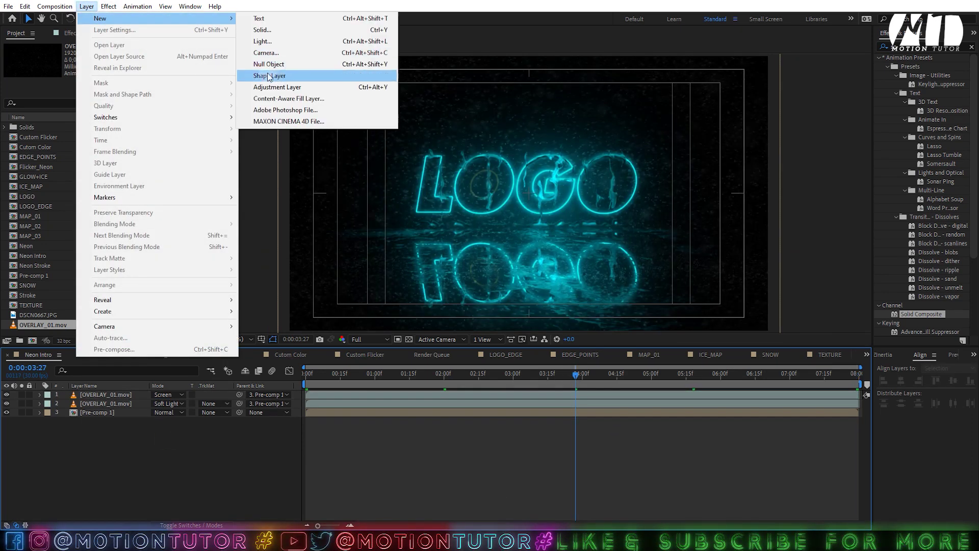
pyautogui.click(262, 30)
pyautogui.click(479, 329)
pyautogui.press('Return')
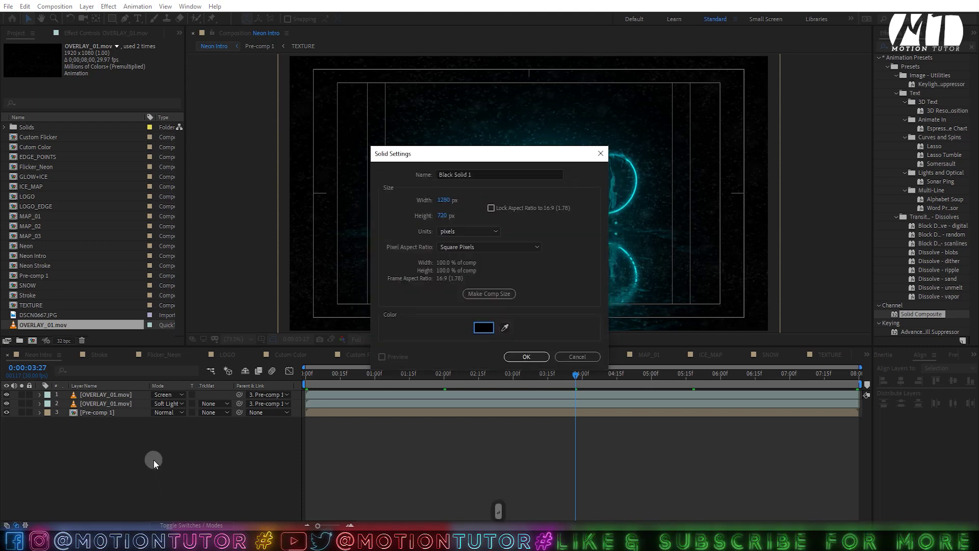
pyautogui.press('Return')
# Step: Draw a wide rectangular mask across the black solid, leaving strips above and below, and align its upper edge with the title-safe guide
pyautogui.press('q')
pyautogui.moveTo(284, 74)
pyautogui.mouseDown()
pyautogui.moveTo(384, 201)
pyautogui.moveTo(767, 282)
pyautogui.moveTo(779, 304)
pyautogui.mouseUp()
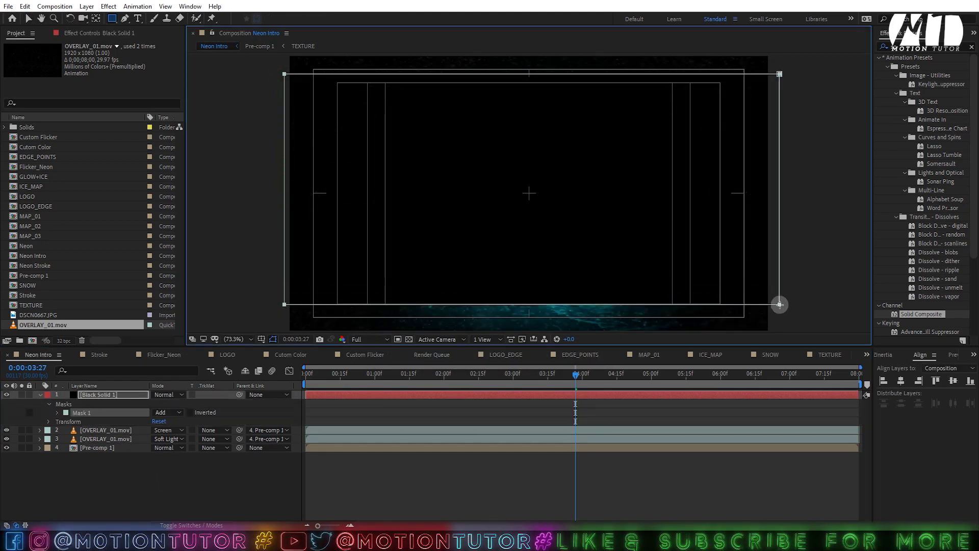
pyautogui.hotkey('ctrl', 't')
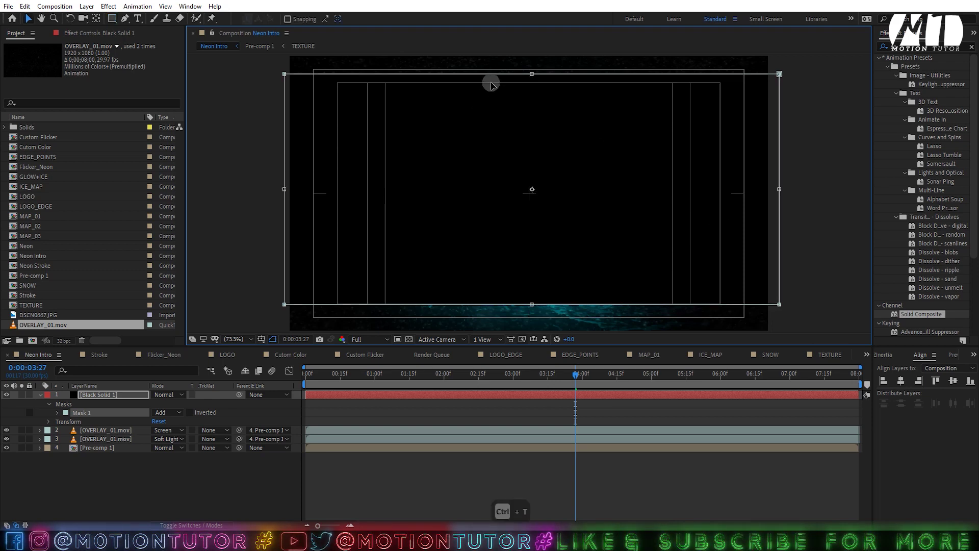
pyautogui.moveTo(532, 72); pyautogui.dragTo(530, 83)
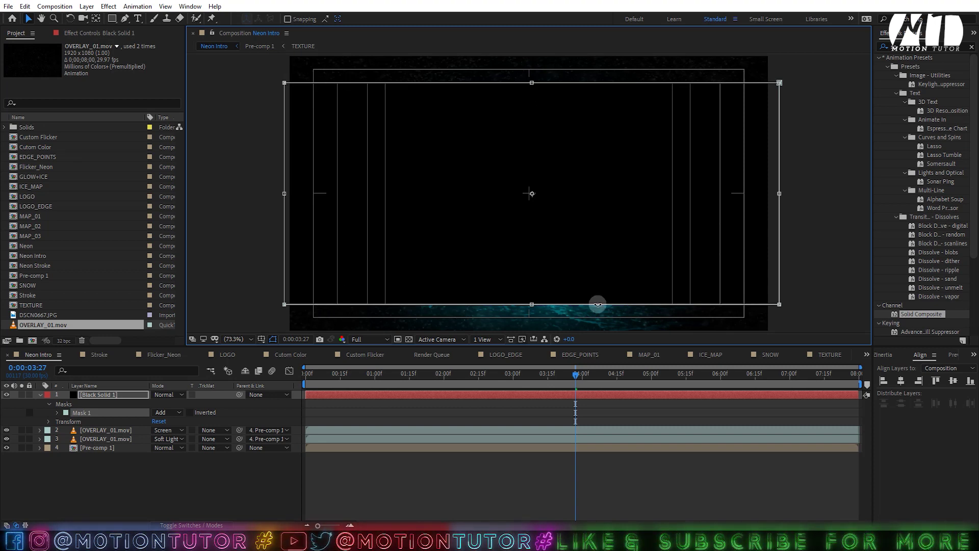
pyautogui.press('Return')
# Step: Set the black solid's Mask 1 mode to Subtract and check the cinematic bars at 0:00:04:08
pyautogui.click(178, 413)
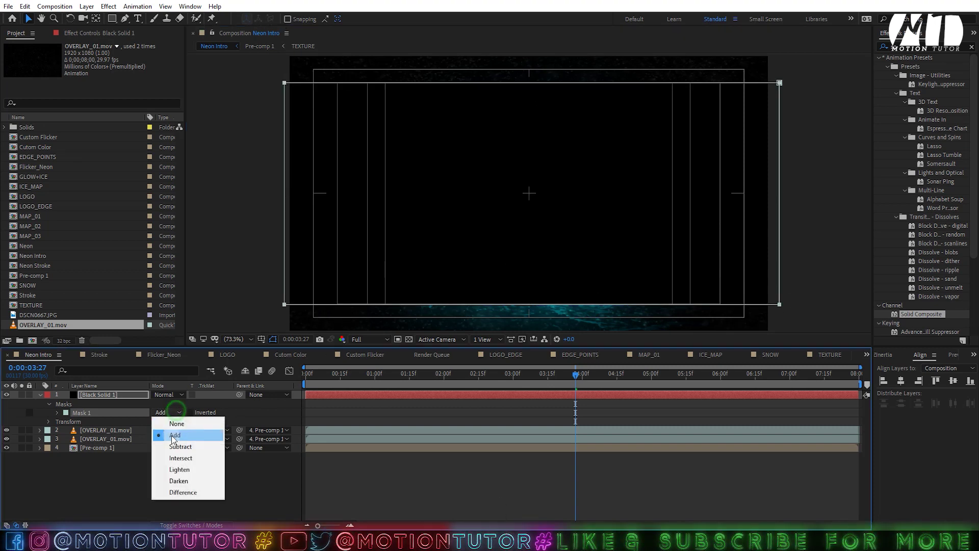
pyautogui.click(177, 446)
pyautogui.click(212, 476)
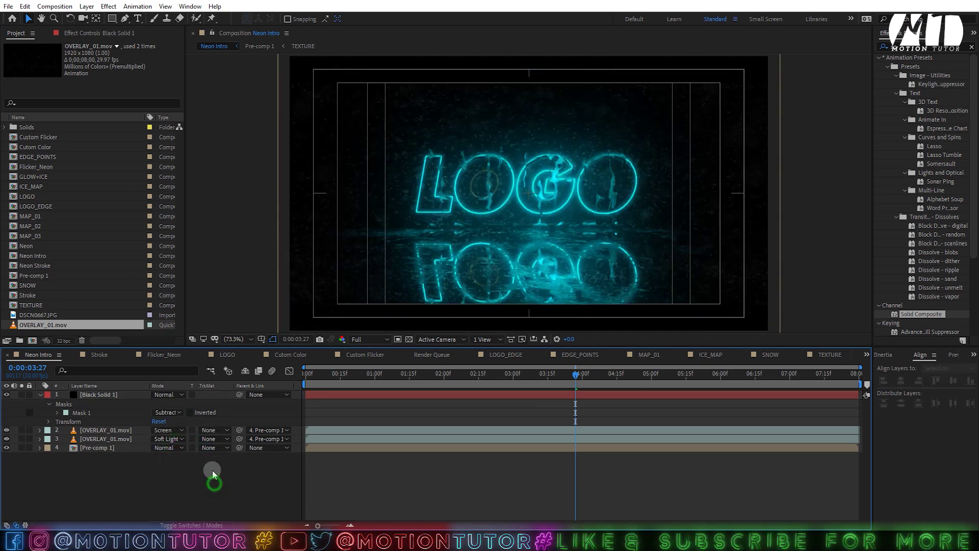
pyautogui.click(653, 473)
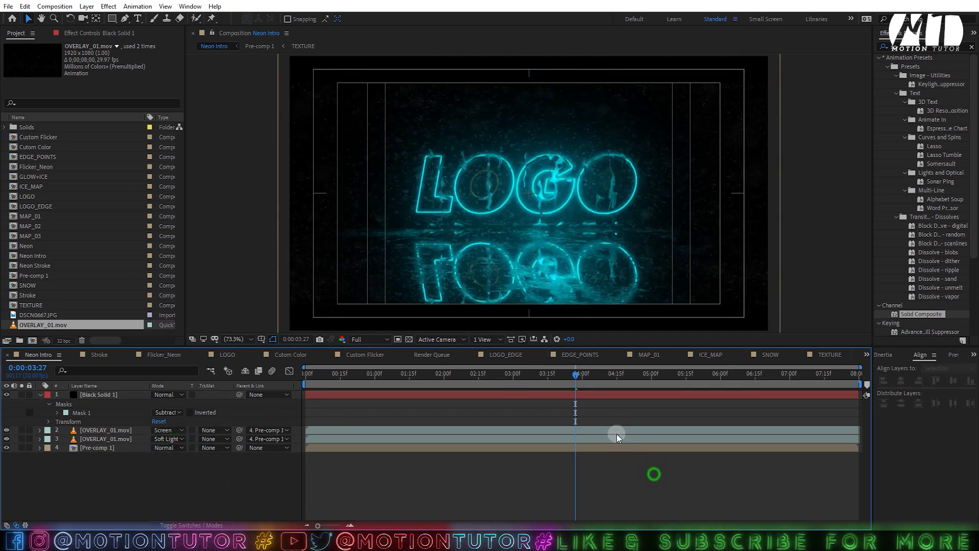
pyautogui.click(601, 375)
# Step: Collapse and lock the Black Solid 1 layer, save the project, and inspect the scene at 0:00:03:12
pyautogui.click(39, 394)
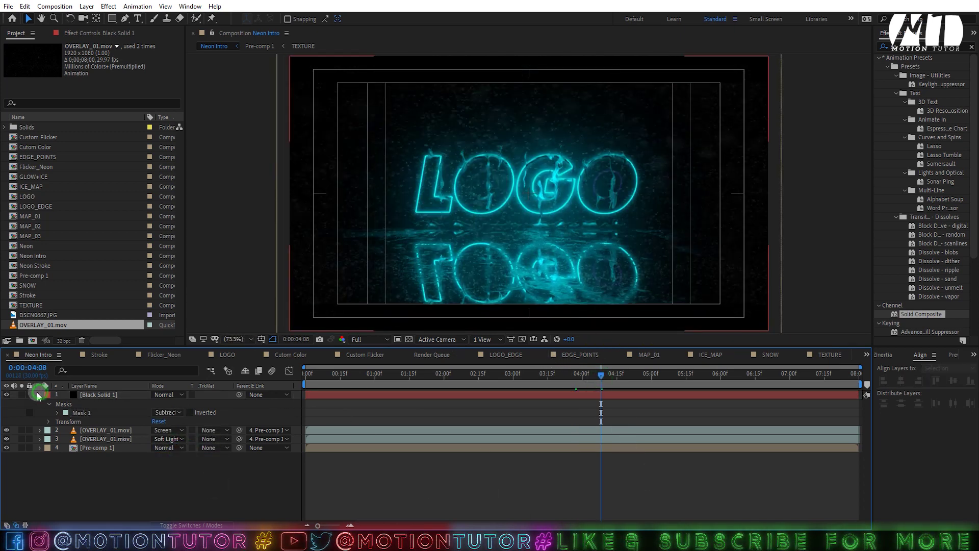
pyautogui.click(29, 394)
pyautogui.click(90, 466)
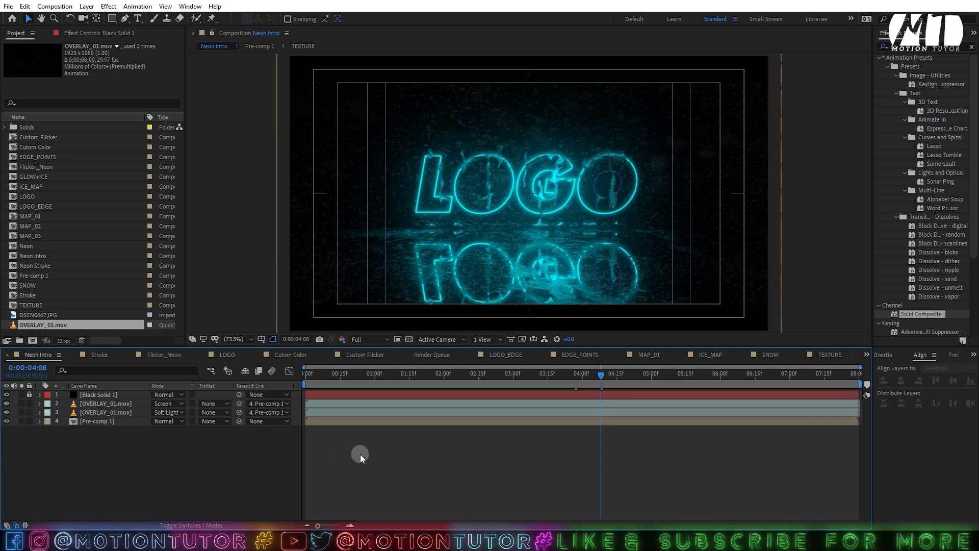
pyautogui.click(380, 448)
pyautogui.hotkey('ctrl', 's')
pyautogui.moveTo(382, 378); pyautogui.dragTo(541, 379)
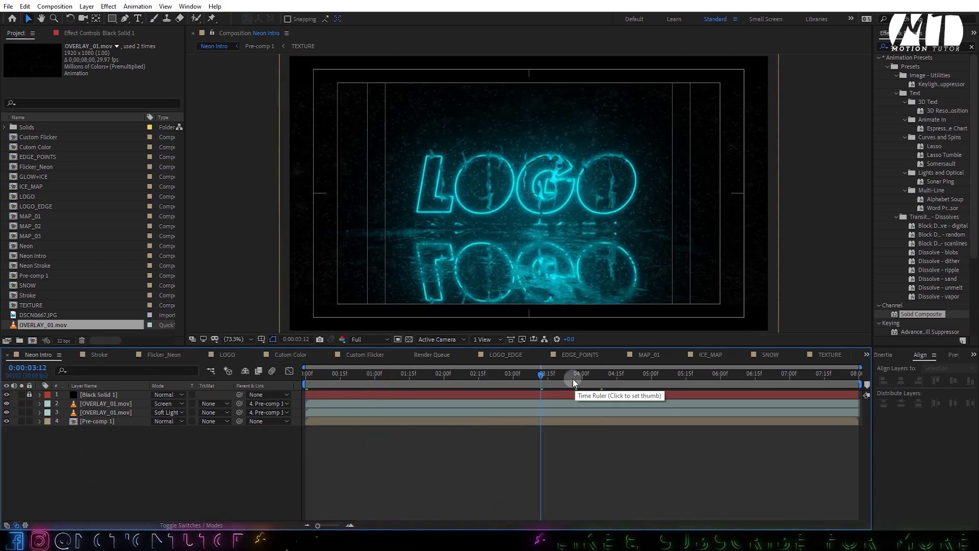
# Step: Open the EDGE_POINTS composition through MAP_01, fit it in the viewer, and review the effect settings on its LOGO_EDGE layer
pyautogui.click(667, 357)
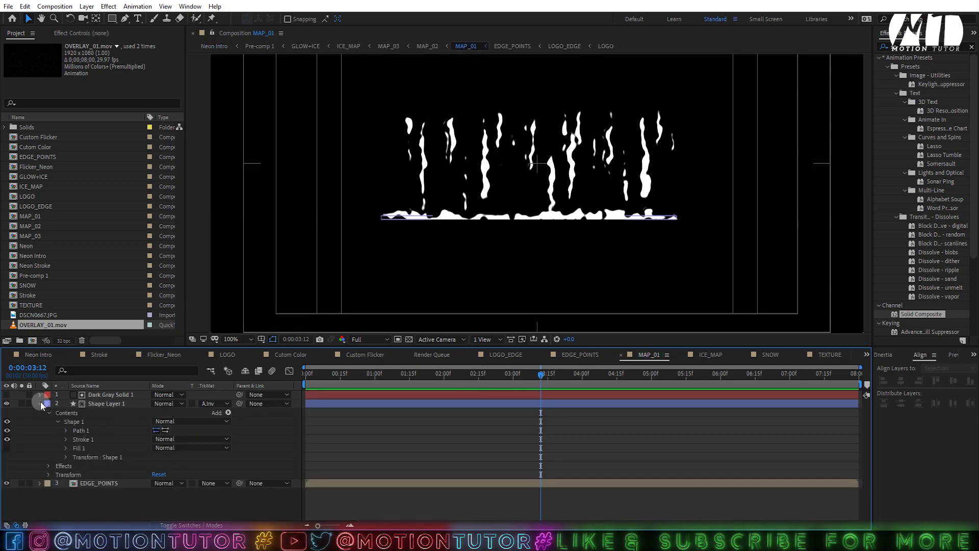
pyautogui.click(39, 404)
pyautogui.doubleClick(105, 412)
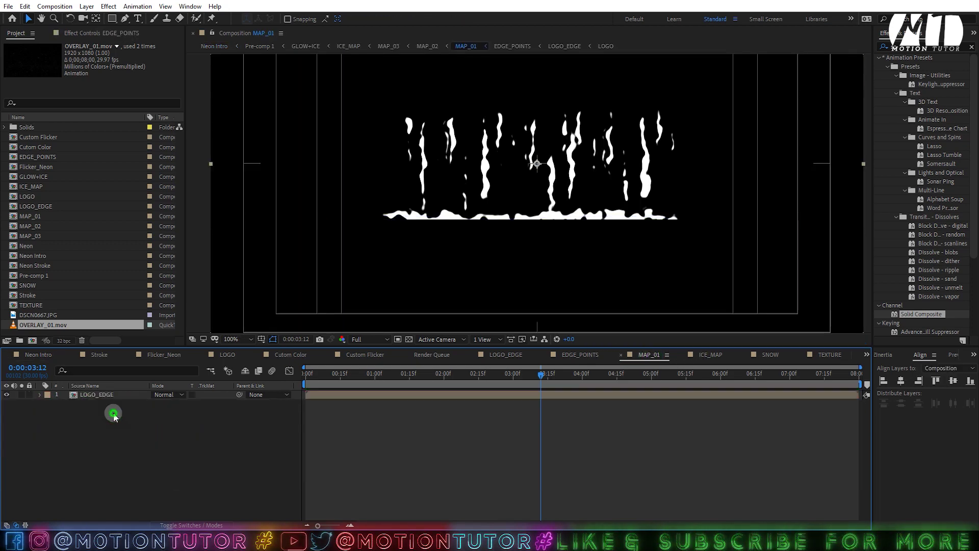
pyautogui.click(235, 339)
pyautogui.click(242, 358)
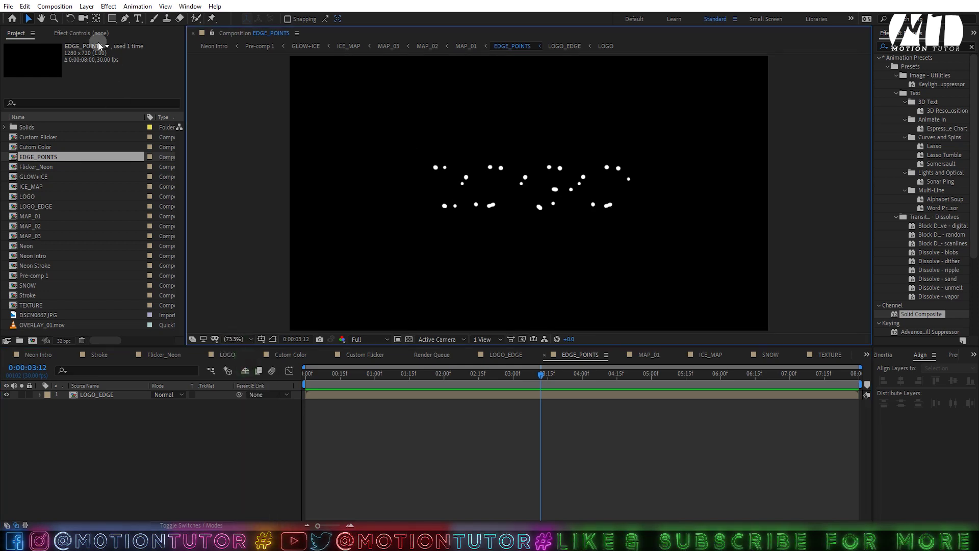
pyautogui.click(89, 34)
pyautogui.click(99, 394)
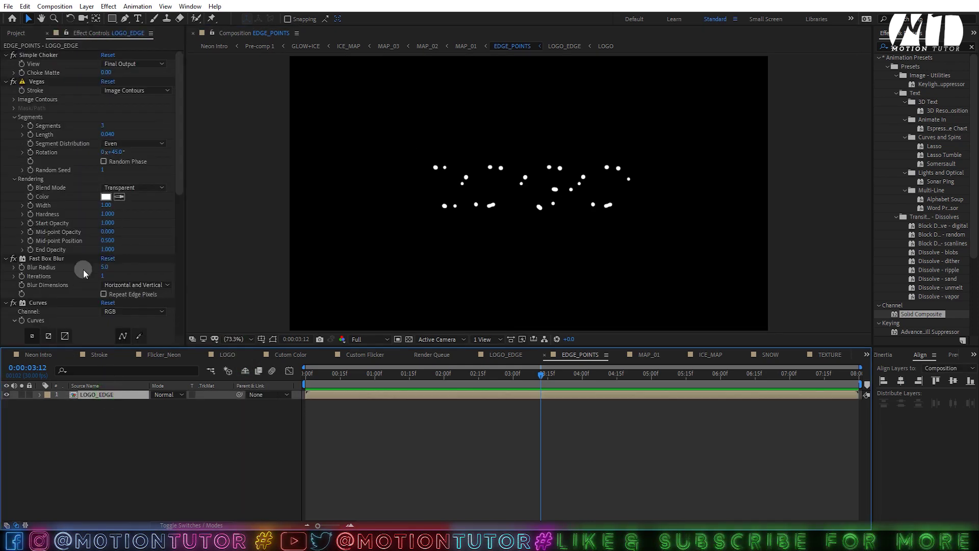
pyautogui.scroll(-2, 84, 274)
pyautogui.scroll(2, 92, 158)
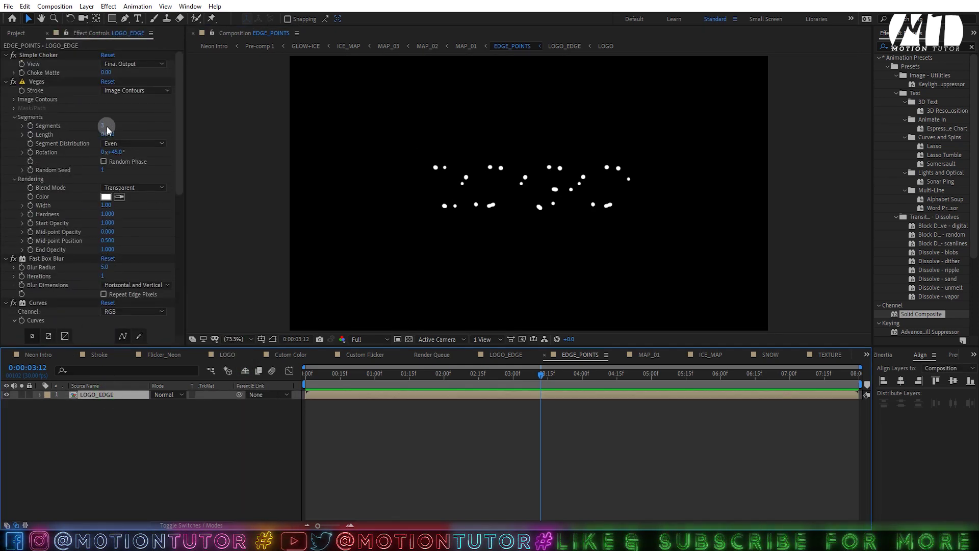
# Step: Try a Vegas segment length of 0.140 on LOGO_EDGE and inspect the ice on the logo in the Neon Intro composition
pyautogui.moveTo(108, 134); pyautogui.dragTo(130, 125)
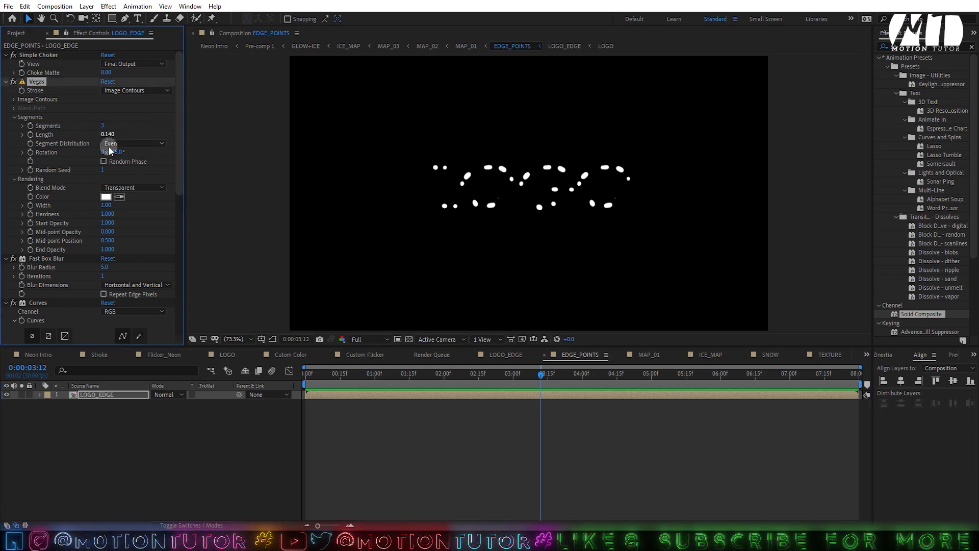
pyautogui.click(34, 355)
pyautogui.scroll(1, 533, 164)
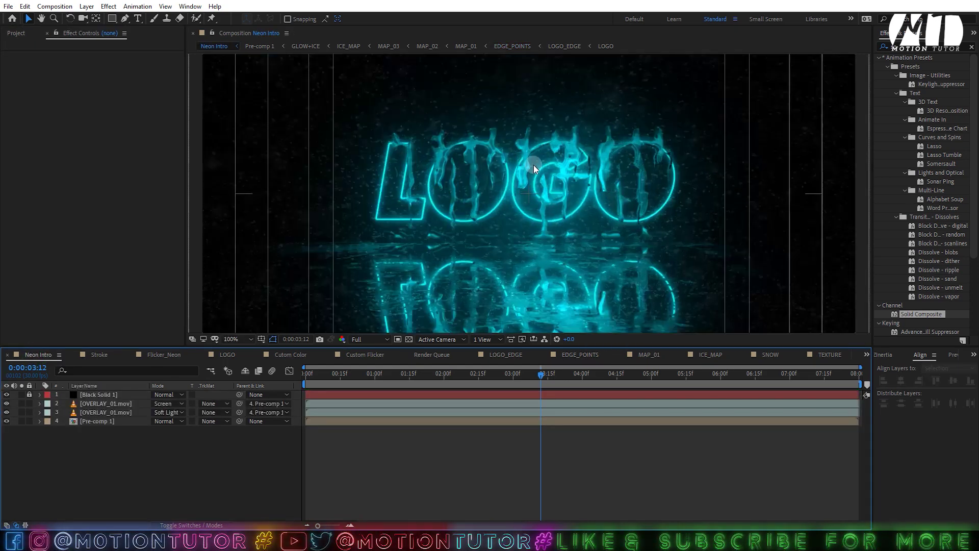
pyautogui.scroll(-1, 541, 169)
pyautogui.scroll(2, 542, 170)
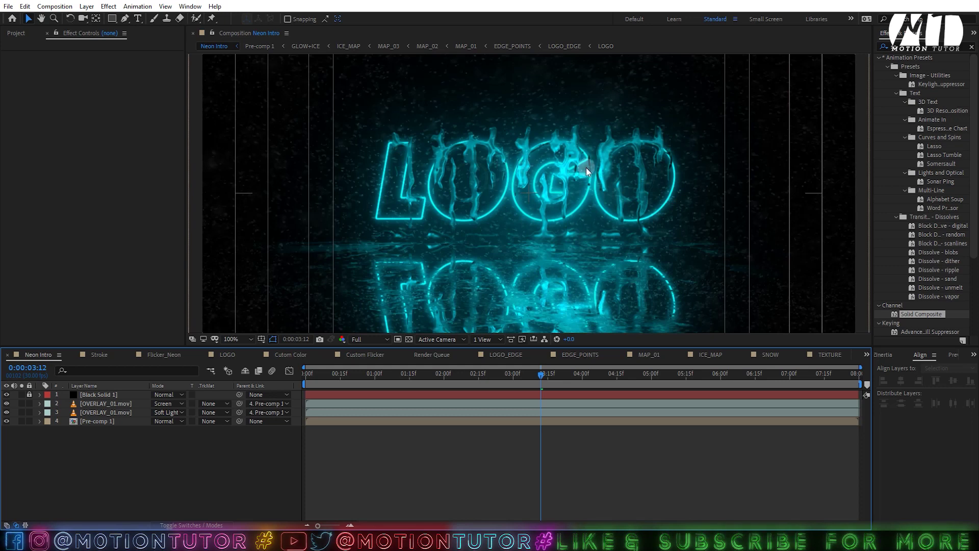
# Step: Undo the Vegas length change and fit the Neon Intro composition in the viewer
pyautogui.hotkey('ctrl', 'z')
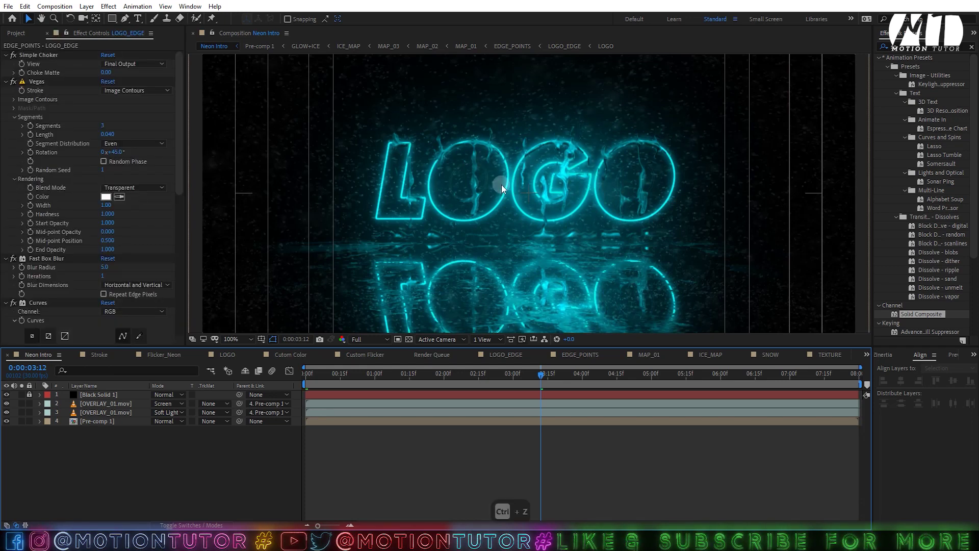
pyautogui.click(231, 341)
pyautogui.click(250, 358)
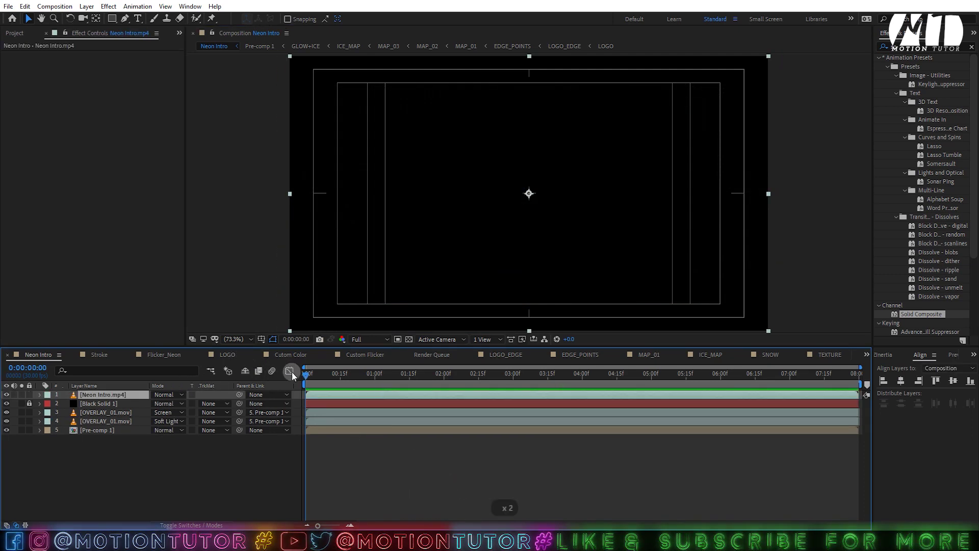
# Step: Play back the composition with the rendered Neon Intro.mp4 layer on top and inspect the frame at 0:00:04:02
pyautogui.press('space')
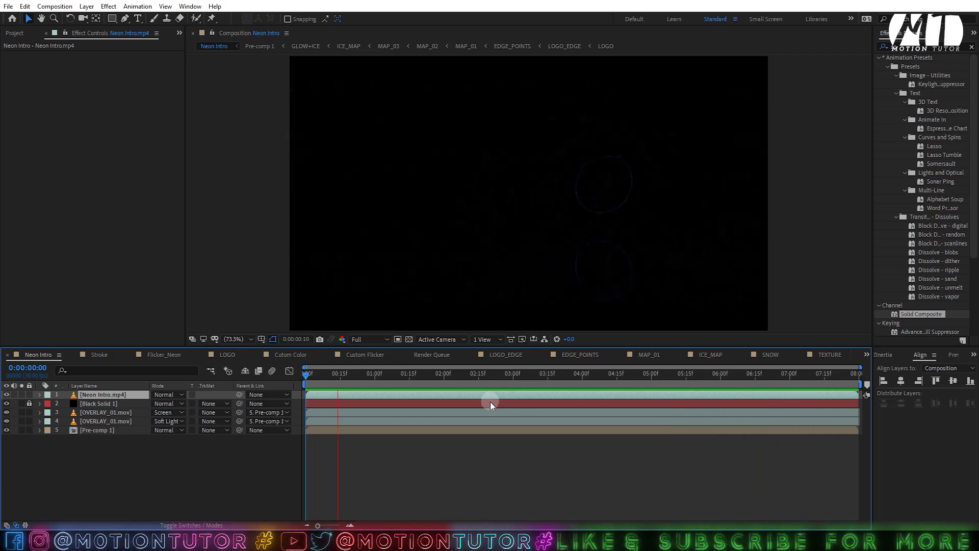
pyautogui.moveTo(528, 376); pyautogui.dragTo(587, 378)
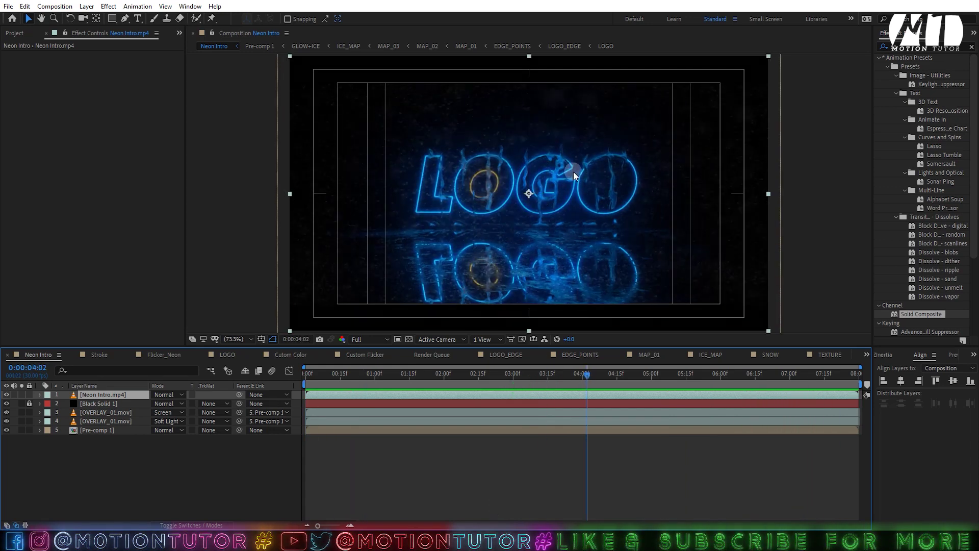
pyautogui.press('space')
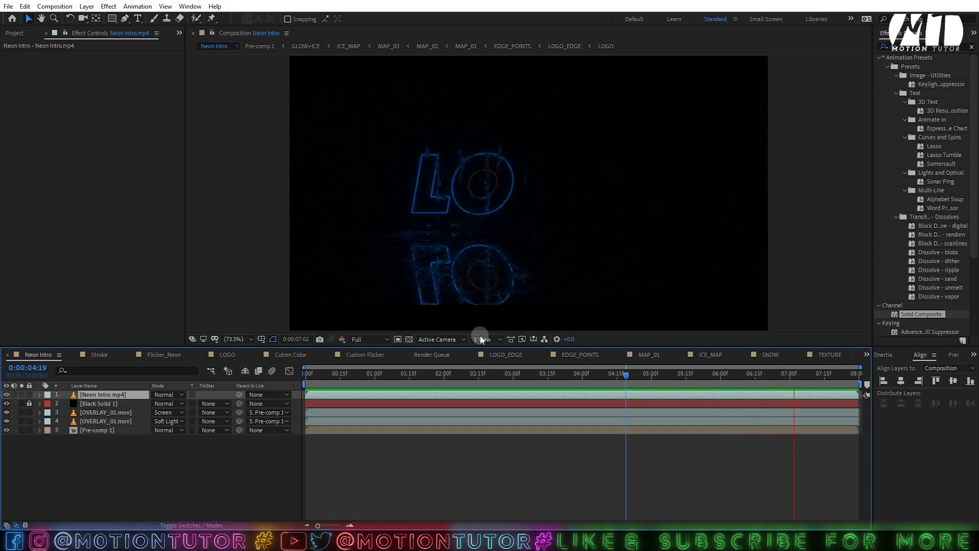
# Step: Hide the rendered Neon Intro.mp4 layer, play the live composition beneath it, and stop at 0:00:04:01
pyautogui.moveTo(576, 377); pyautogui.dragTo(2, 391)
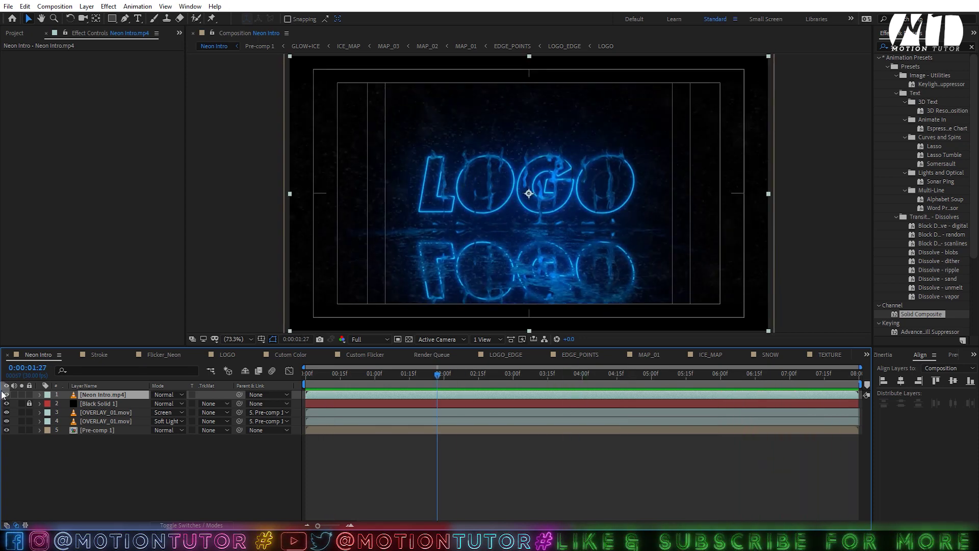
pyautogui.click(7, 395)
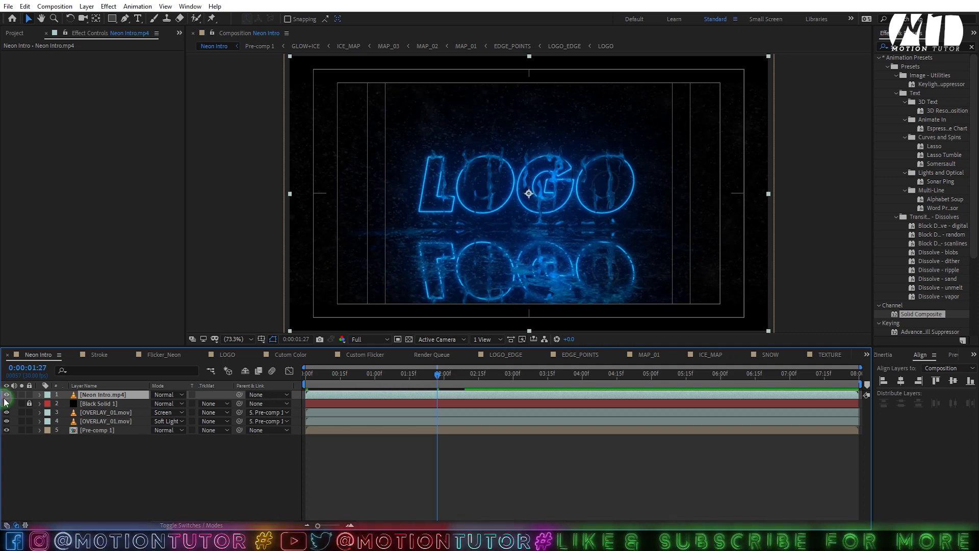
pyautogui.press('space')
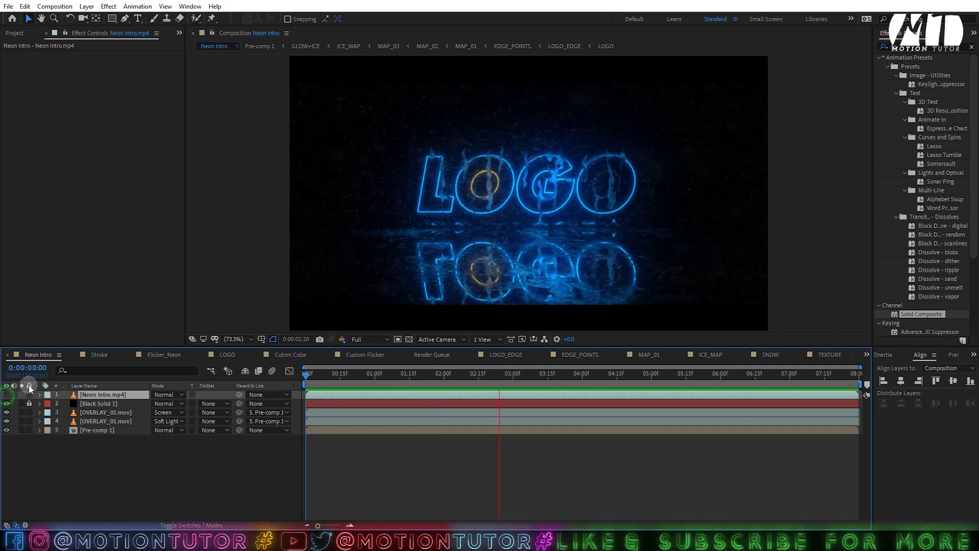
pyautogui.click(580, 384)
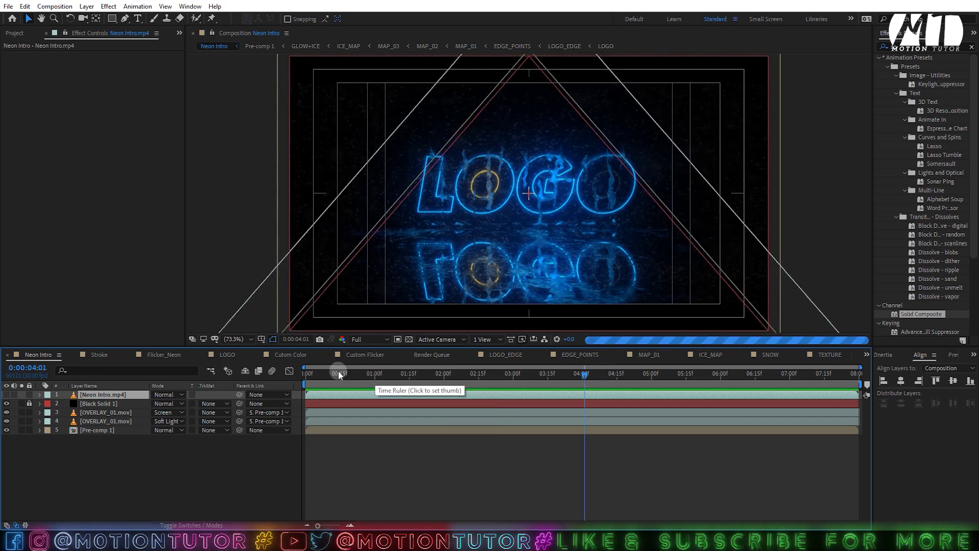
# Step: Look through the Cutom Color, LOGO, Flicker_Neon and Stroke compositions, and open the Neon Stroke composition from the project
pyautogui.click(278, 356)
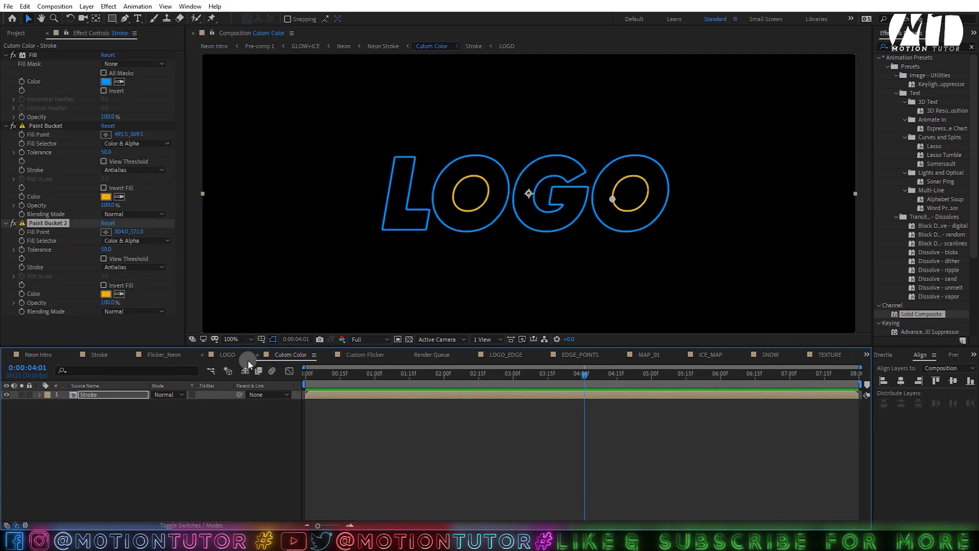
pyautogui.click(223, 357)
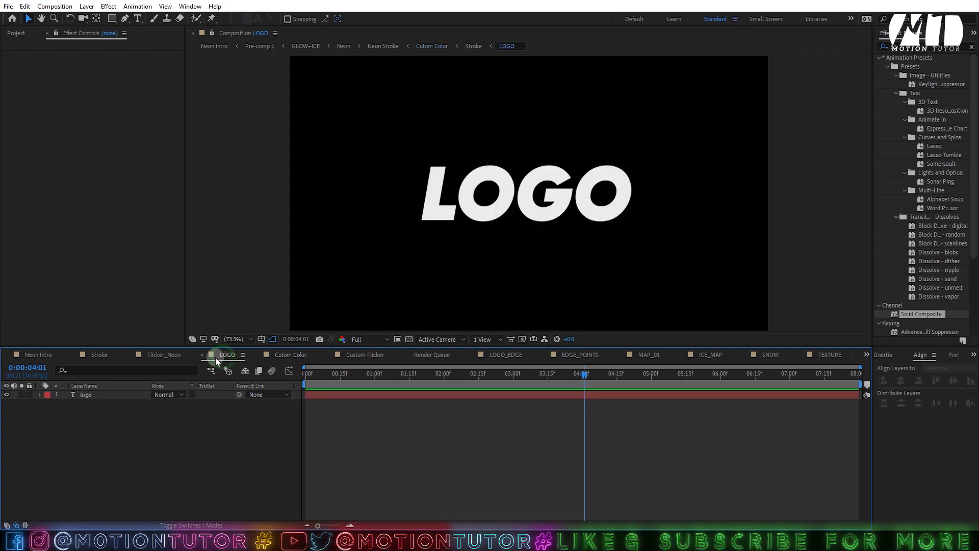
pyautogui.click(169, 357)
pyautogui.click(102, 358)
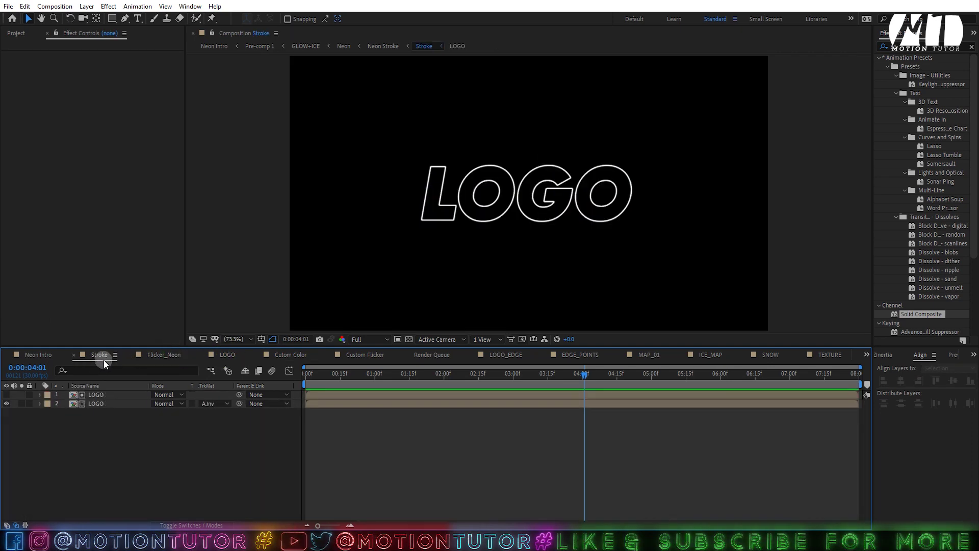
pyautogui.click(44, 356)
pyautogui.click(12, 35)
pyautogui.doubleClick(36, 266)
# Step: Hide the Custom Color layer and show the Random Color layer in Neon Stroke, and return to the Neon Intro composition
pyautogui.click(4, 399)
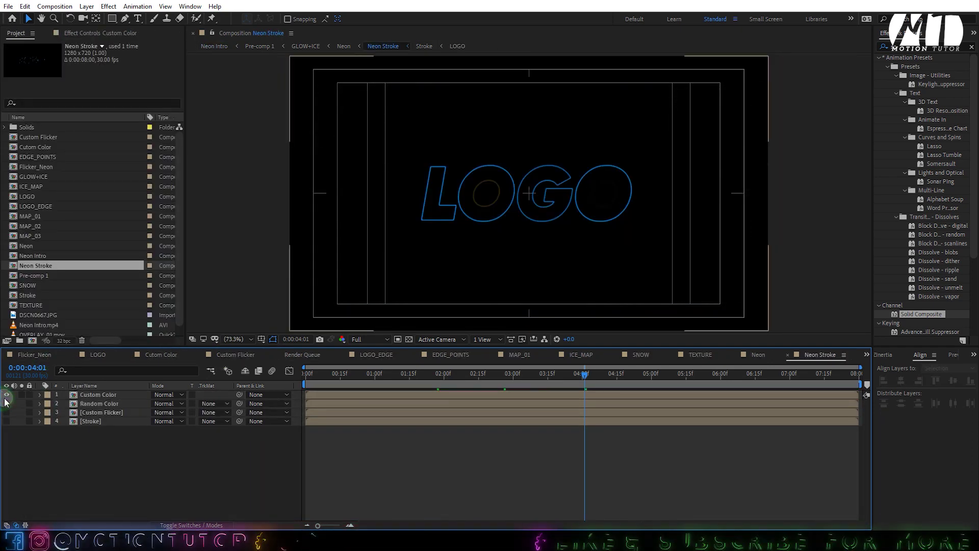
pyautogui.click(6, 394)
pyautogui.click(6, 403)
pyautogui.click(83, 404)
pyautogui.click(54, 356)
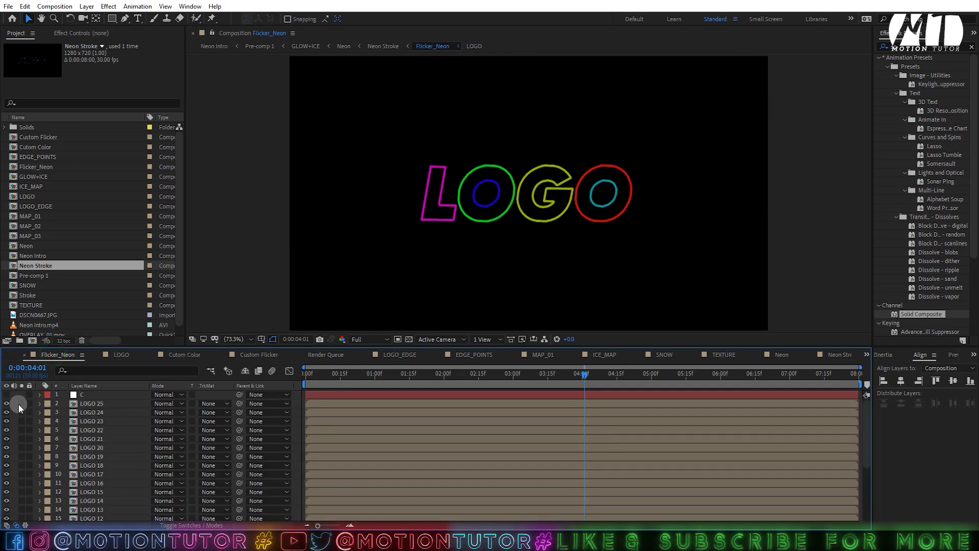
pyautogui.click(11, 355)
pyautogui.click(7, 355)
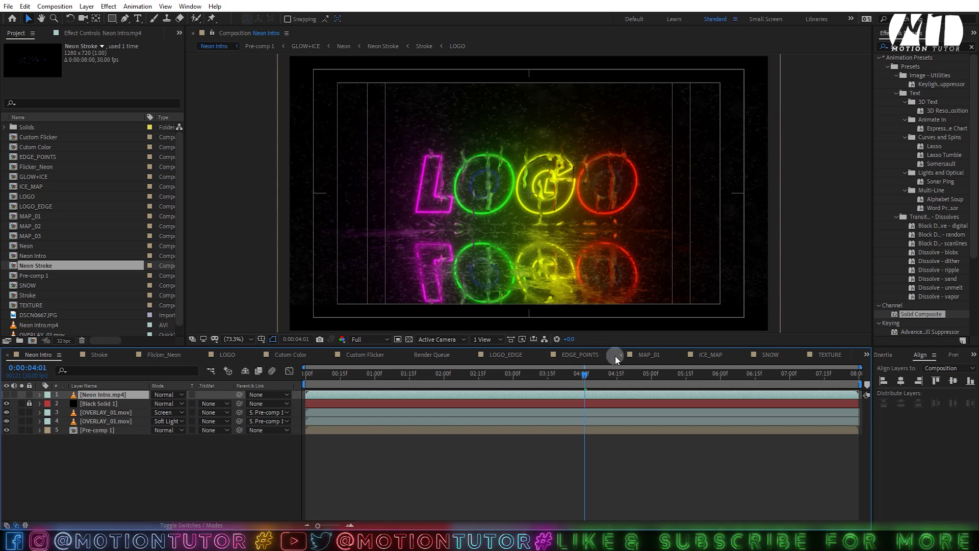
# Step: Apply a Tint of 35% to the Random Color layer in Neon Stroke and check Neon Intro at 0:00:05:12
pyautogui.doubleClick(35, 265)
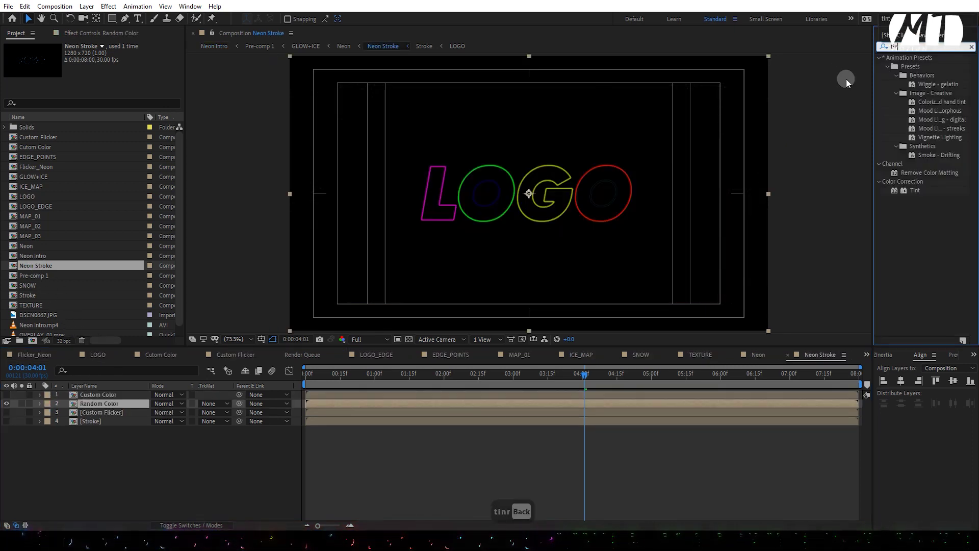
pyautogui.moveTo(913, 187); pyautogui.dragTo(112, 403)
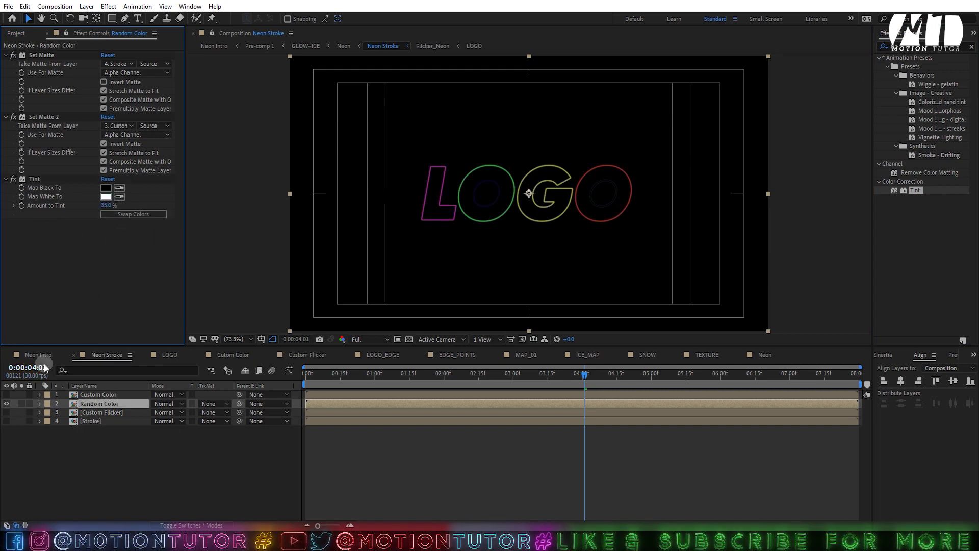
pyautogui.click(47, 354)
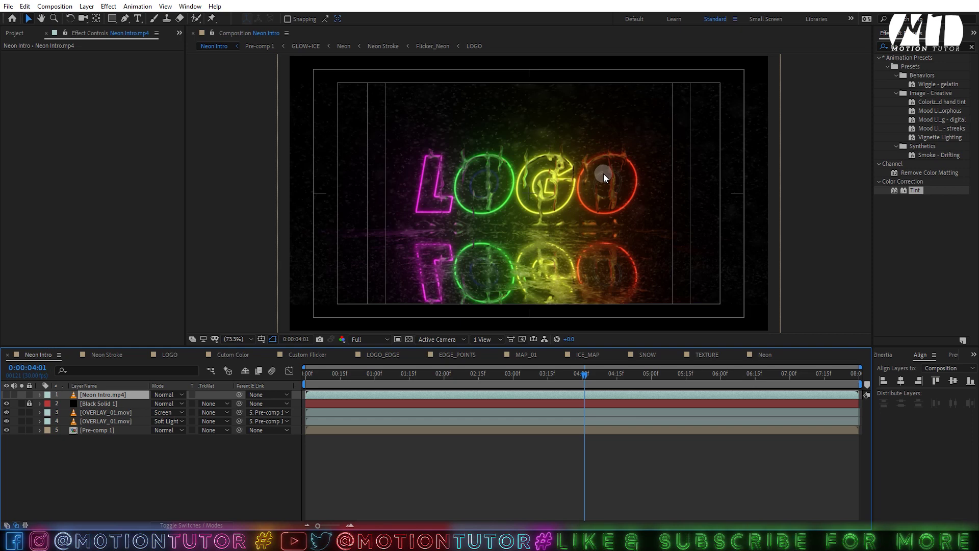
pyautogui.press('/')
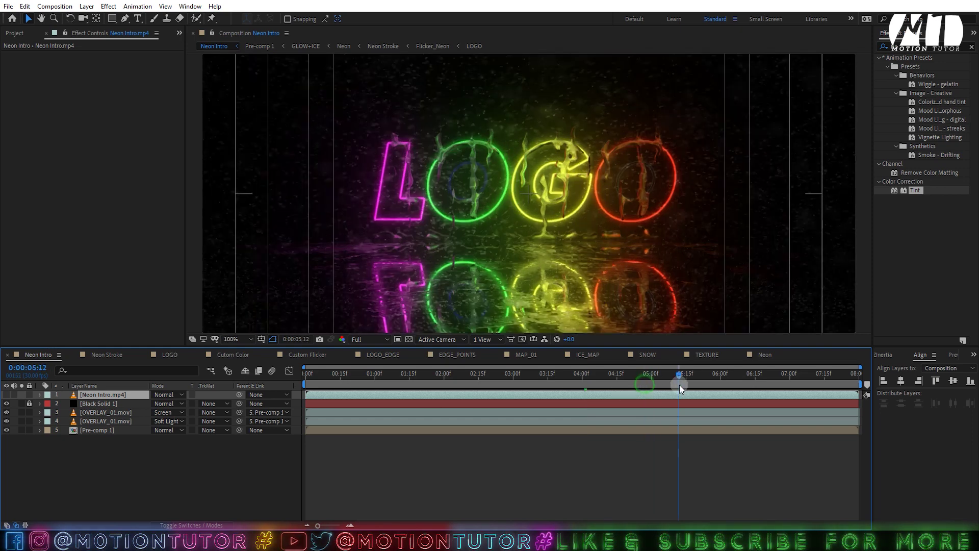
pyautogui.press(',')
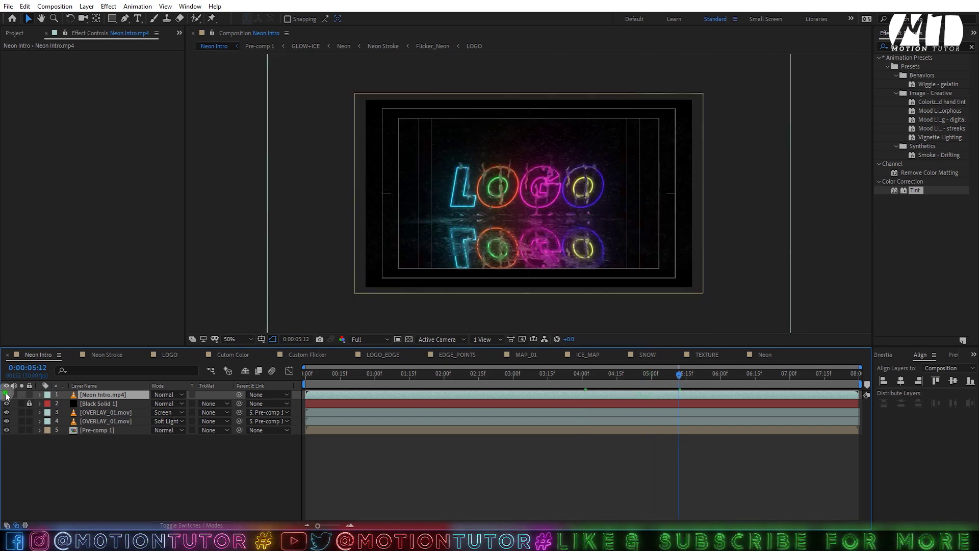
# Step: Show the Neon Intro.mp4 layer again and play the composition from 0:00:01:06, fitted in the viewer
pyautogui.click(7, 395)
pyautogui.moveTo(595, 378); pyautogui.dragTo(388, 393)
pyautogui.press('space')
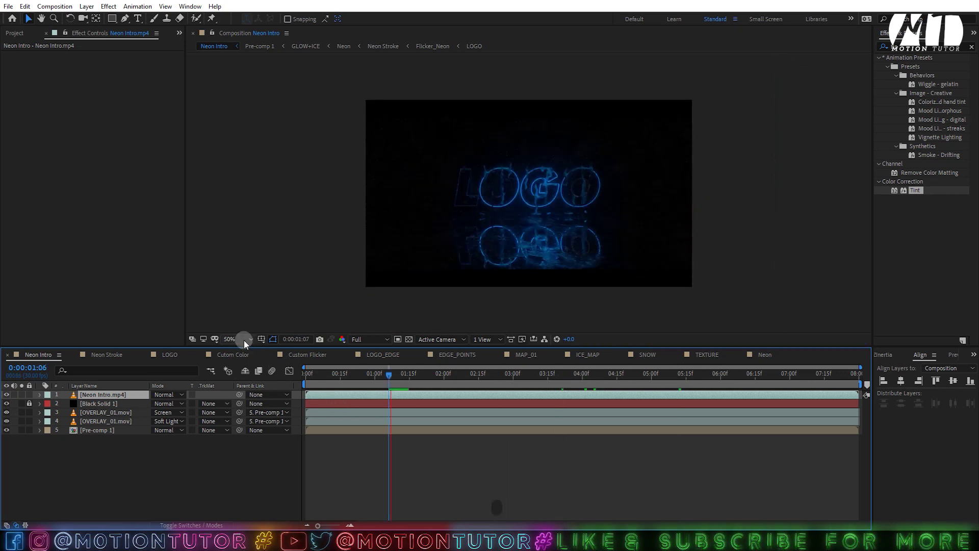
pyautogui.click(244, 340)
pyautogui.click(262, 362)
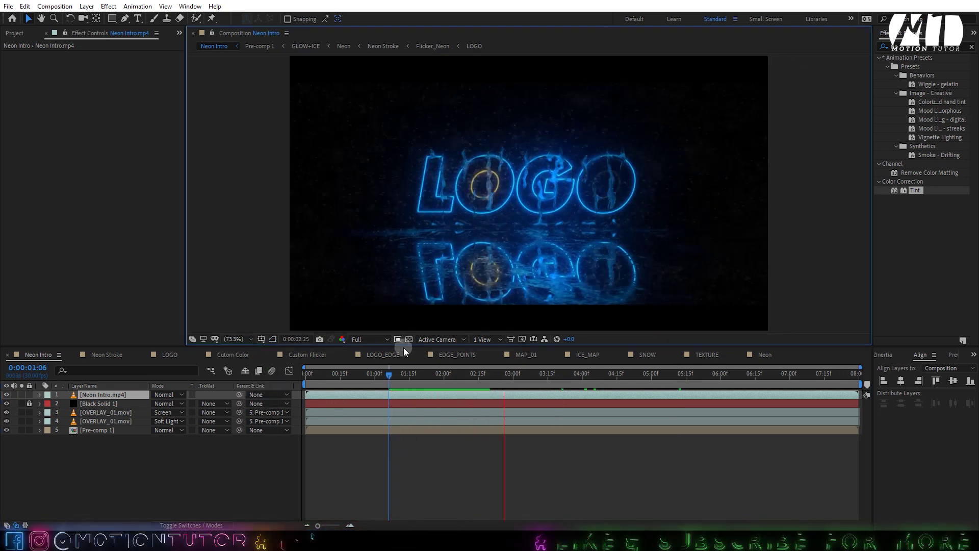
pyautogui.click(564, 451)
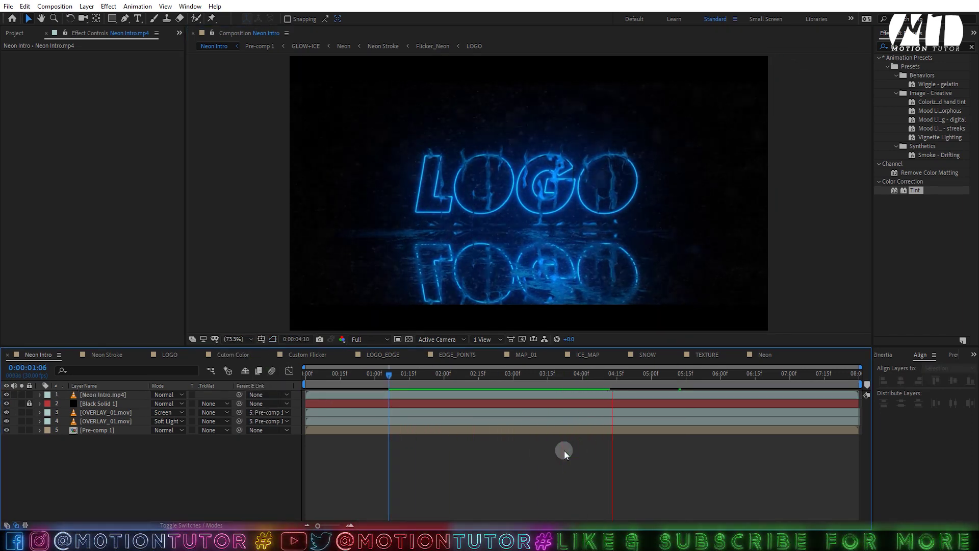